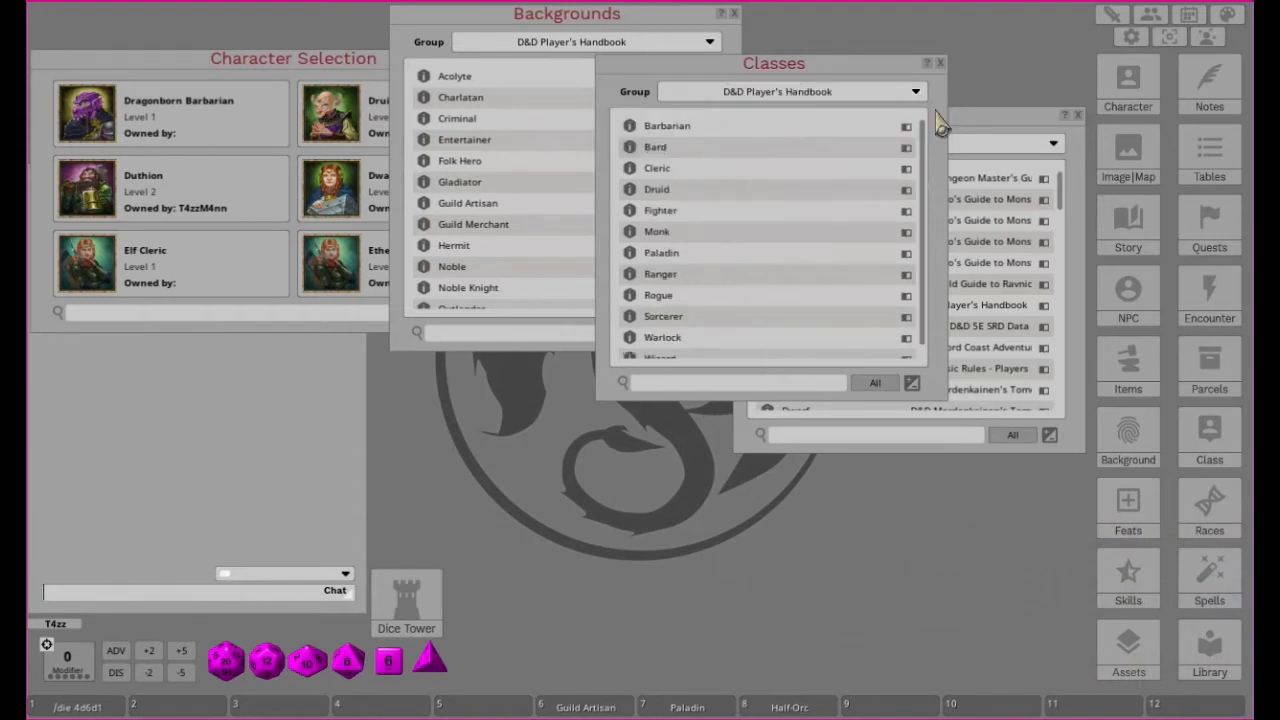
# Step: Filter the Races list to the D&D Player's Handbook group
pyautogui.click(990, 130)
pyautogui.scroll(-2, 895, 250)
pyautogui.scroll(-3, 890, 252)
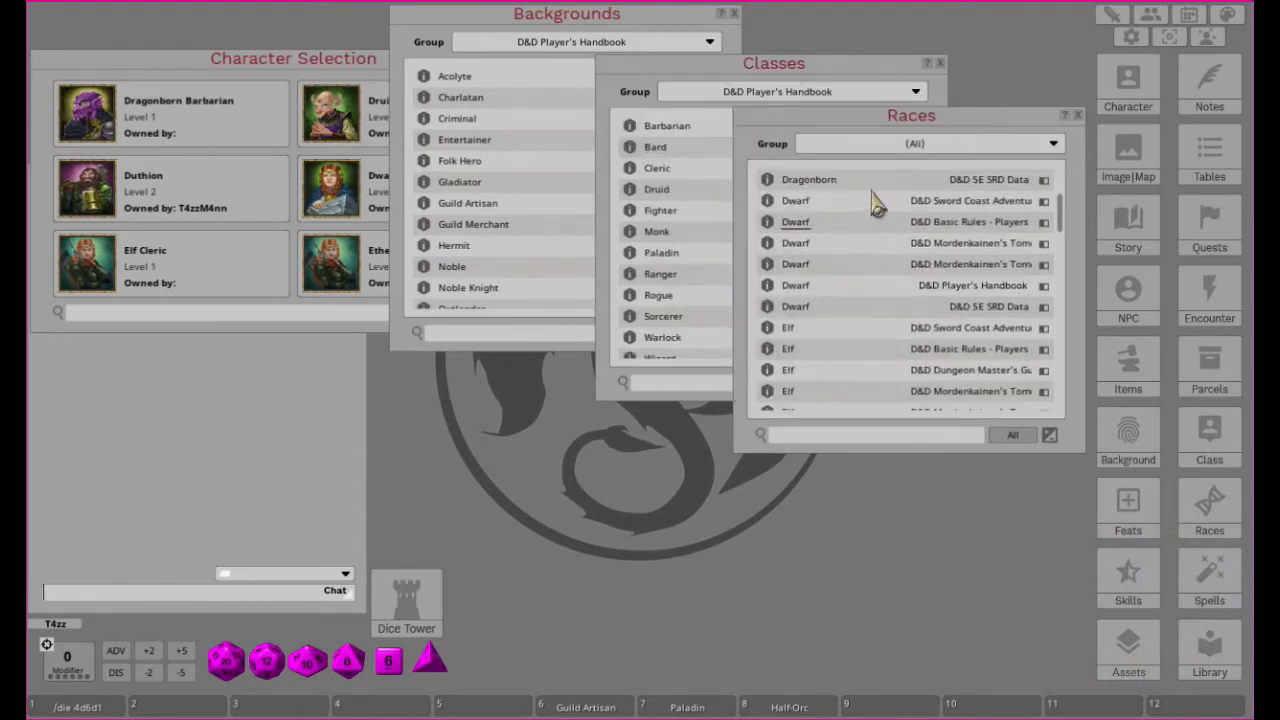
pyautogui.click(878, 145)
pyautogui.scroll(-3, 905, 213)
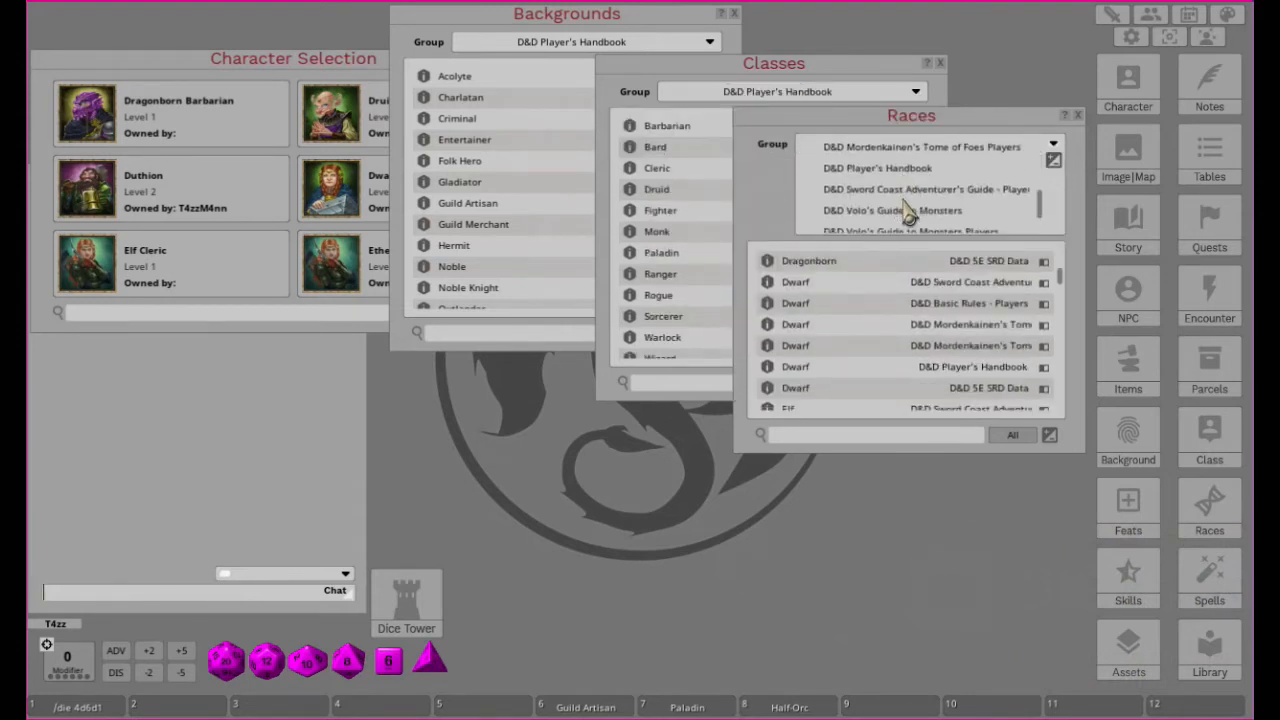
pyautogui.click(893, 169)
# Step: Assign the Hermit background, the Ranger class and the Human race to hotkey slots 6, 7 and 8
pyautogui.click(511, 29)
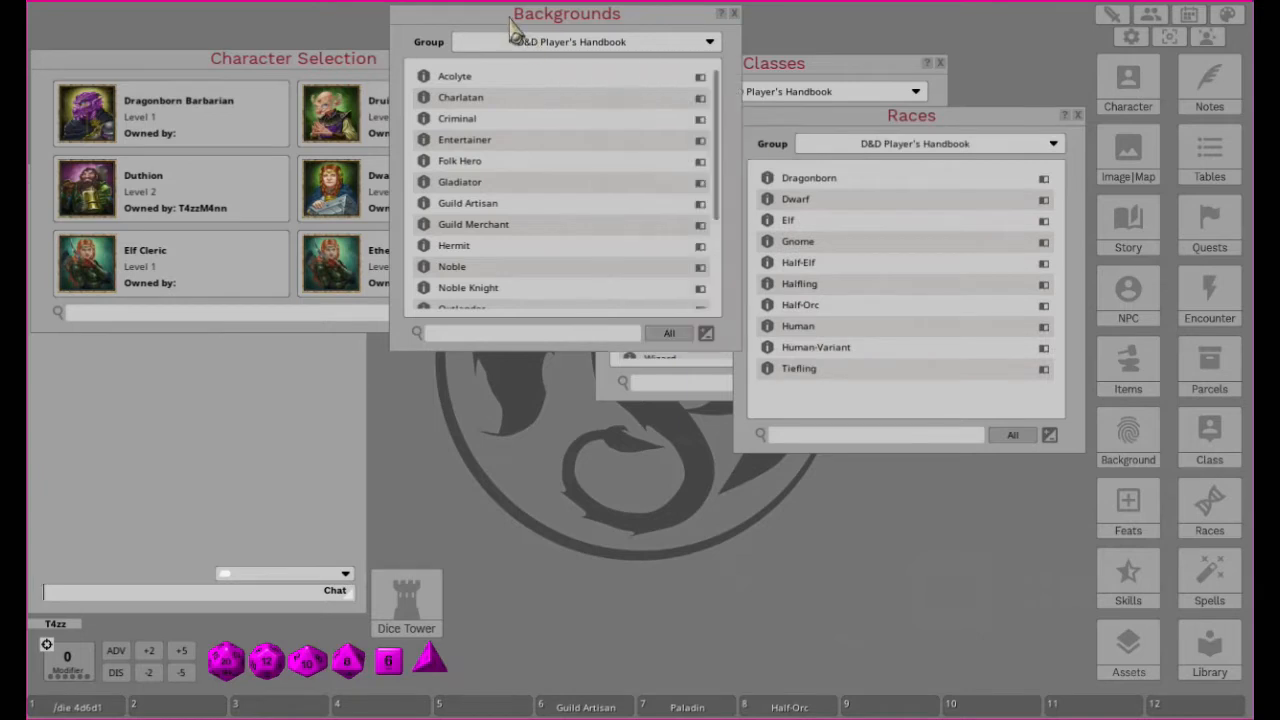
pyautogui.moveTo(435, 248); pyautogui.dragTo(592, 710)
pyautogui.click(815, 75)
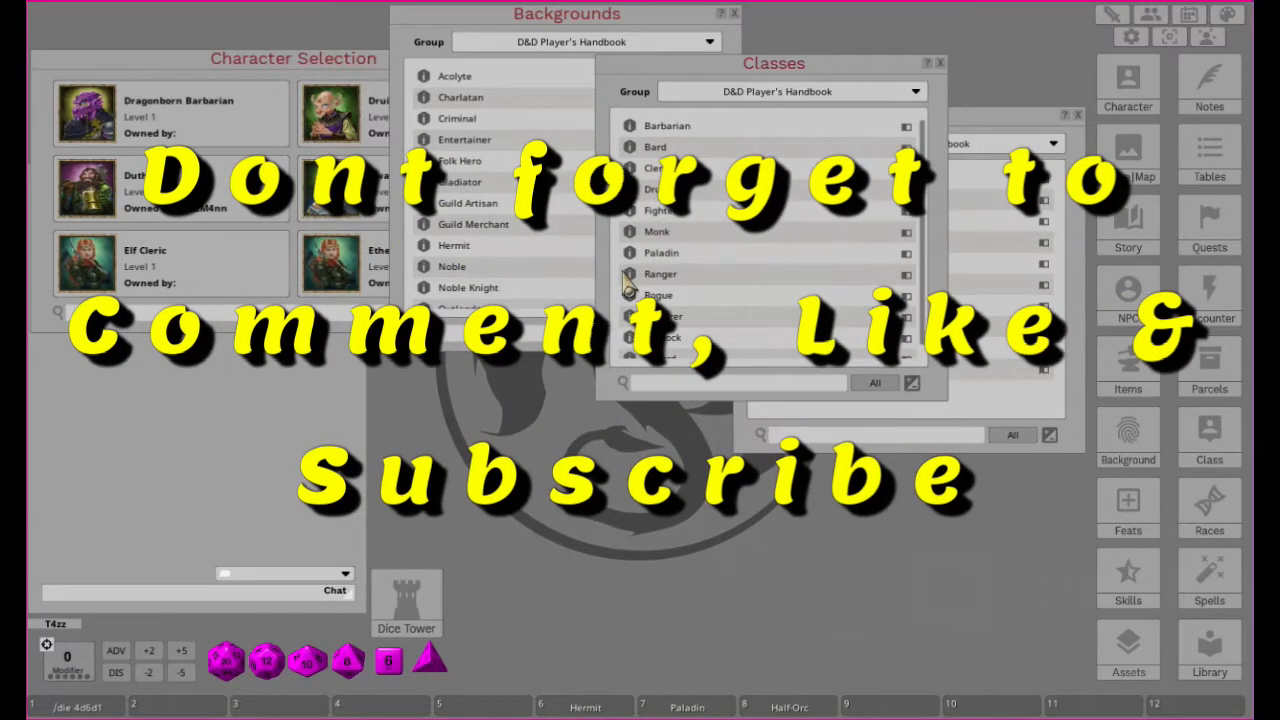
pyautogui.moveTo(632, 275); pyautogui.dragTo(688, 708)
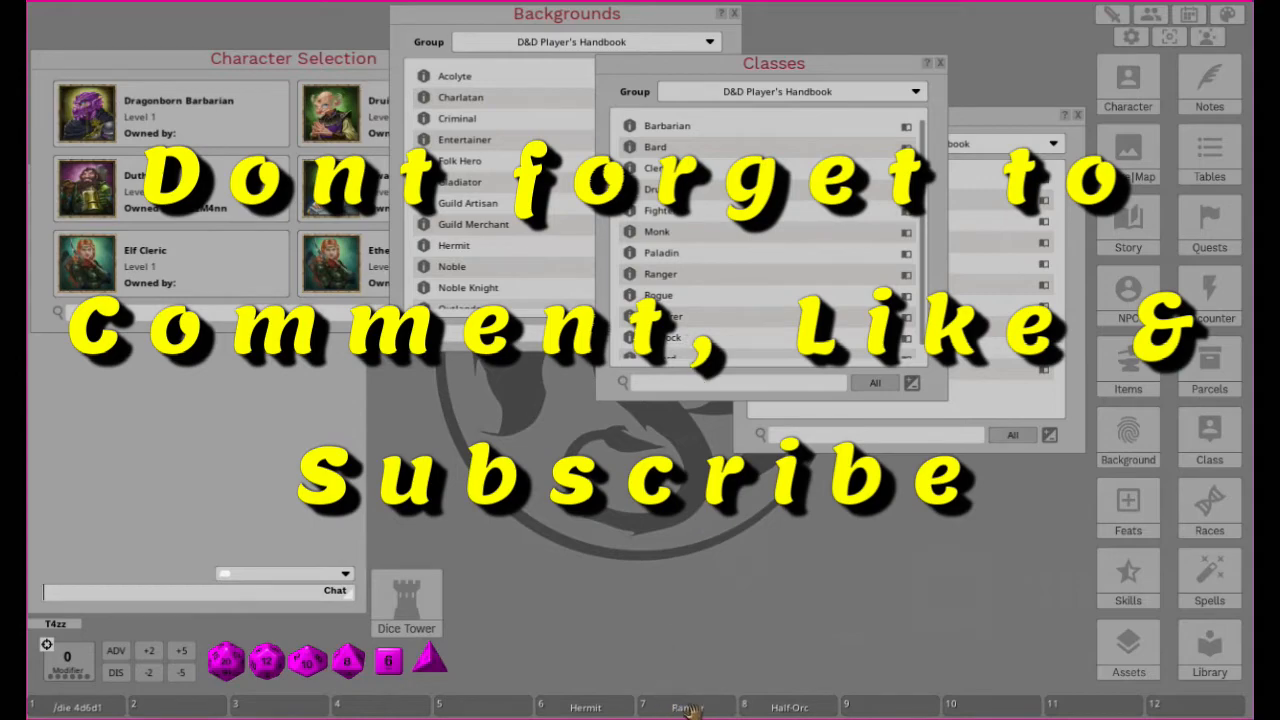
pyautogui.click(990, 120)
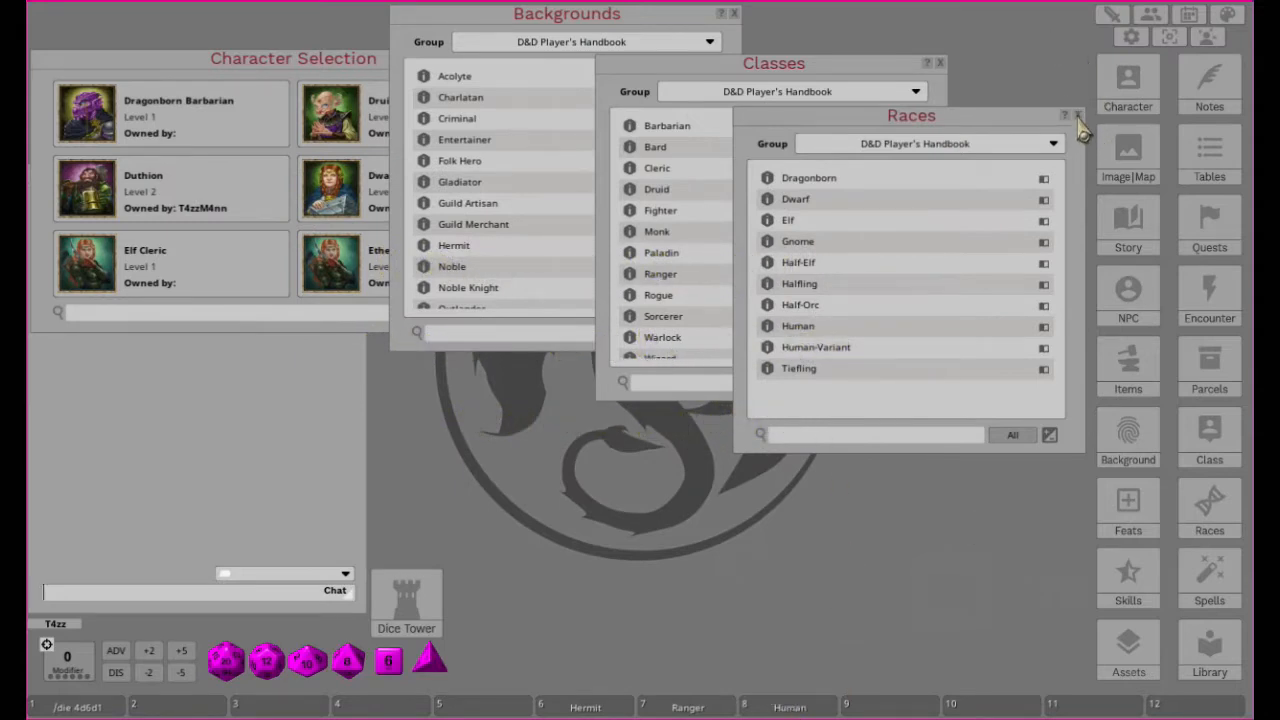
# Step: Close the Races, Classes and Backgrounds windows
pyautogui.click(1077, 115)
pyautogui.click(939, 63)
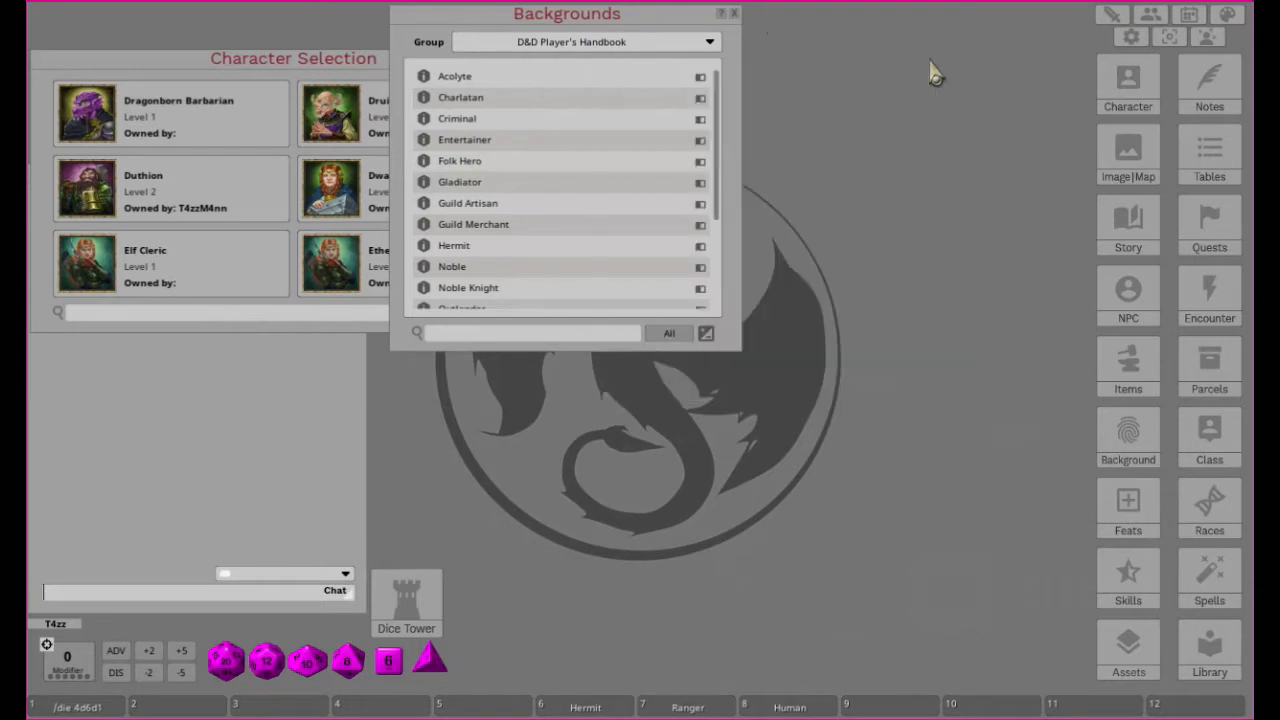
pyautogui.click(733, 14)
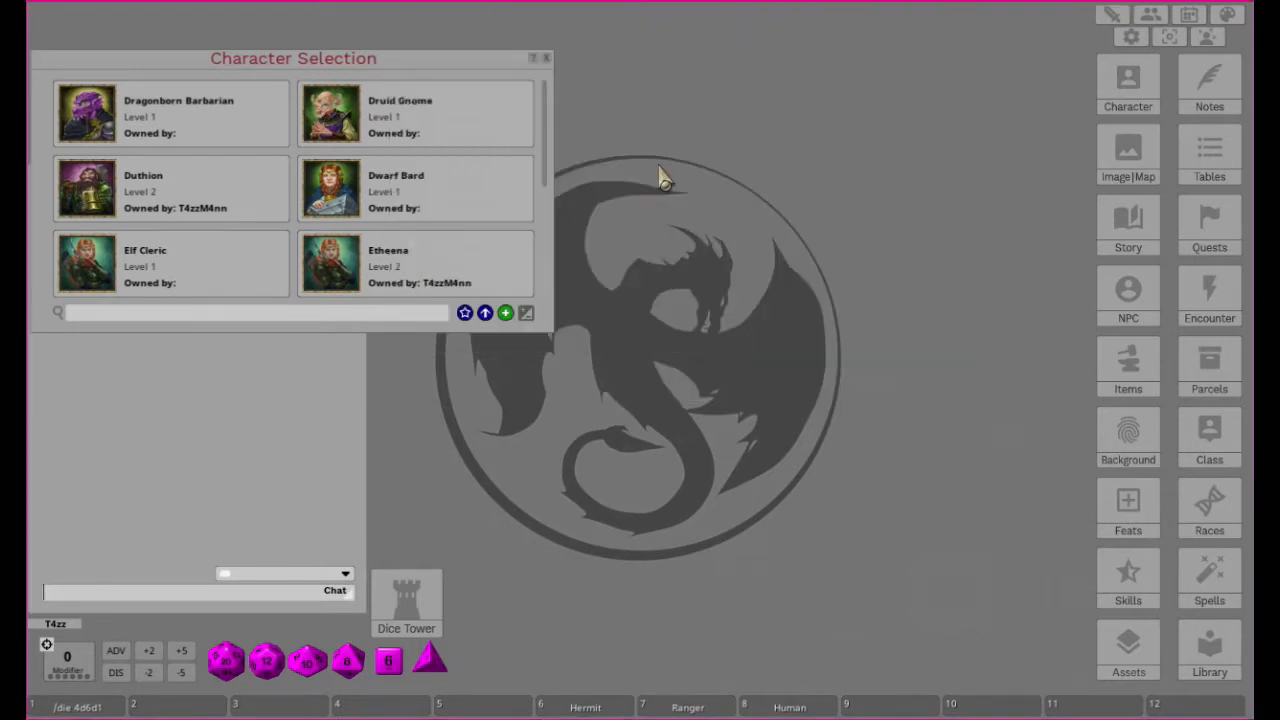
# Step: Create a new character and open the portrait packs for its picture
pyautogui.click(505, 314)
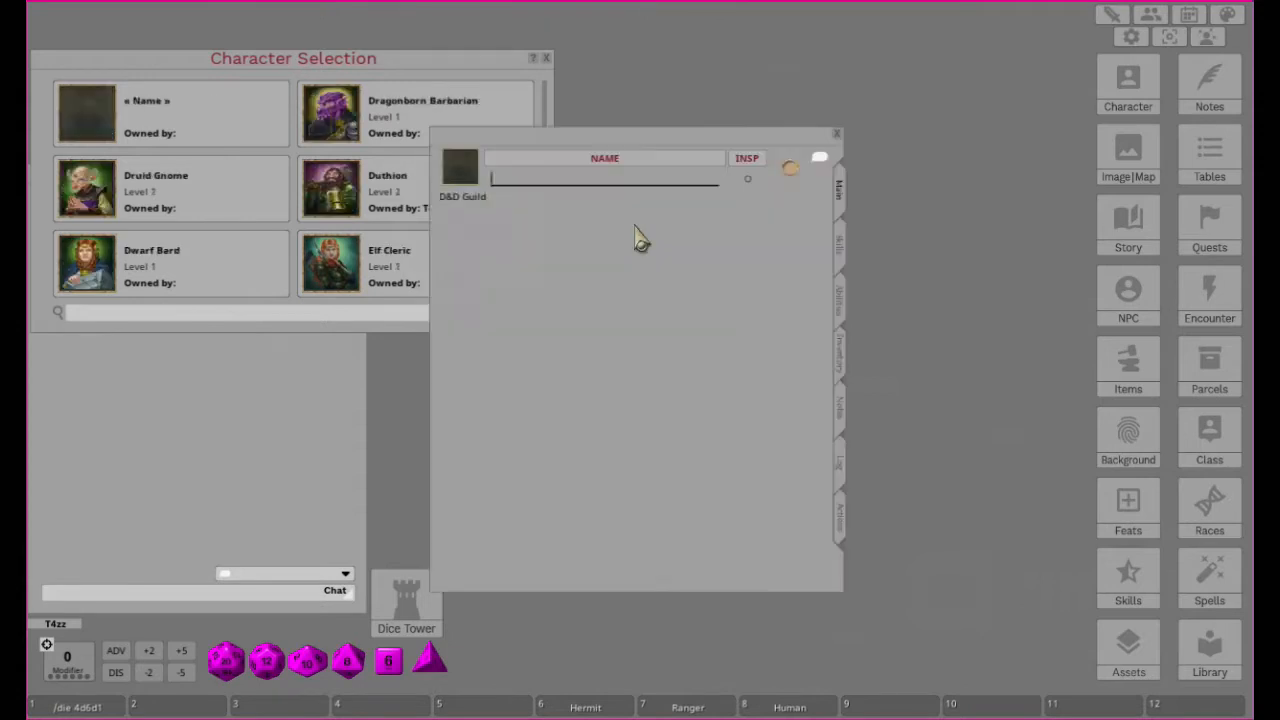
pyautogui.click(466, 185)
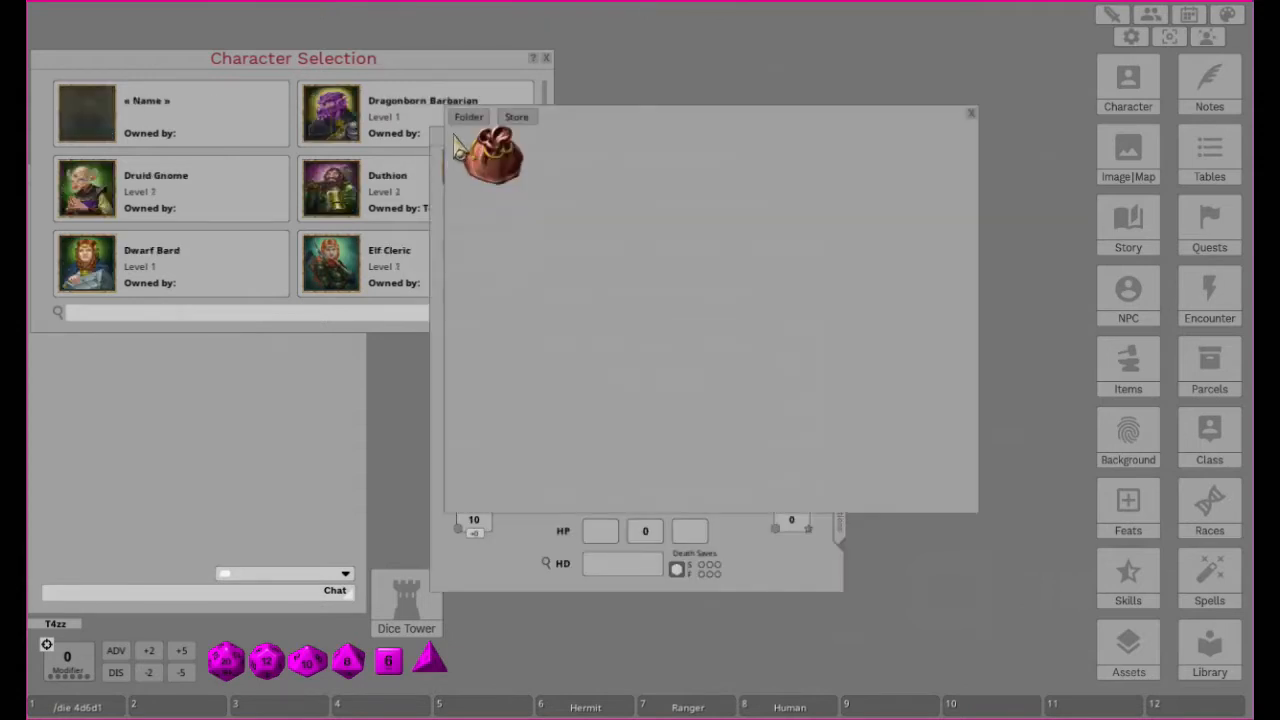
pyautogui.click(499, 180)
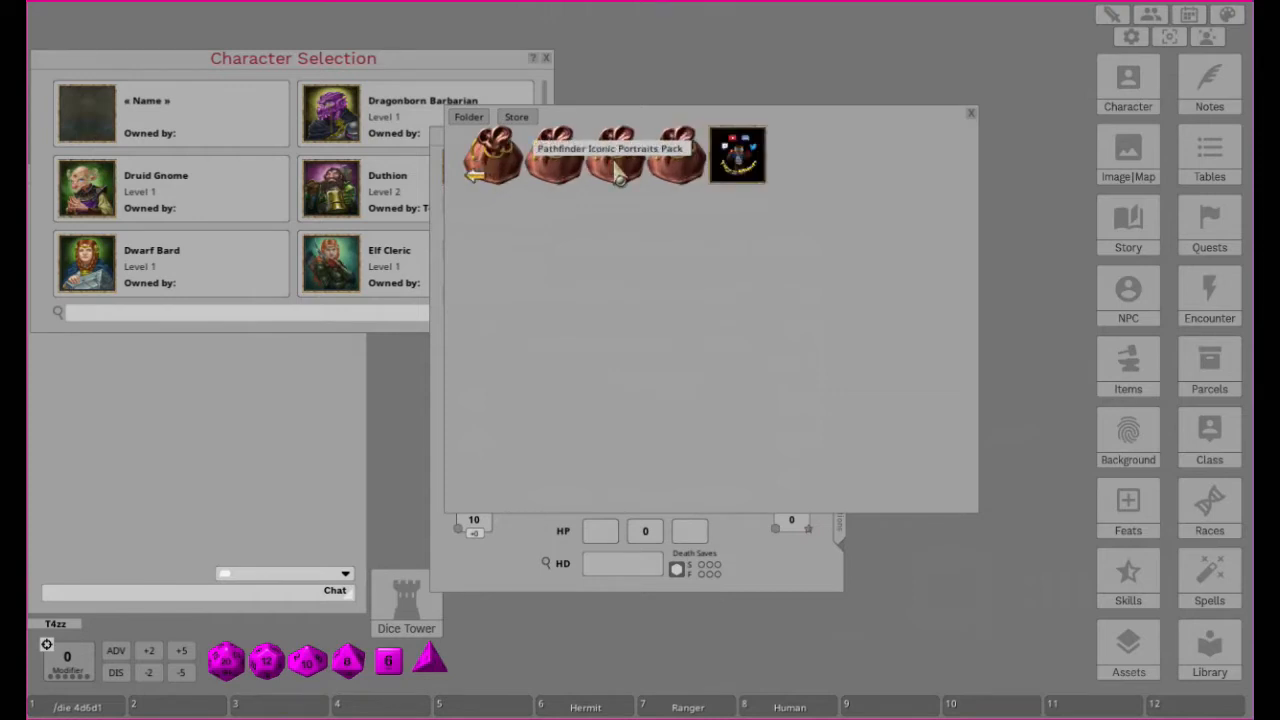
# Step: Look through the available portrait packs, including Pathfinder Iconic Portraits Pack and FantasyPortraits
pyautogui.click(680, 178)
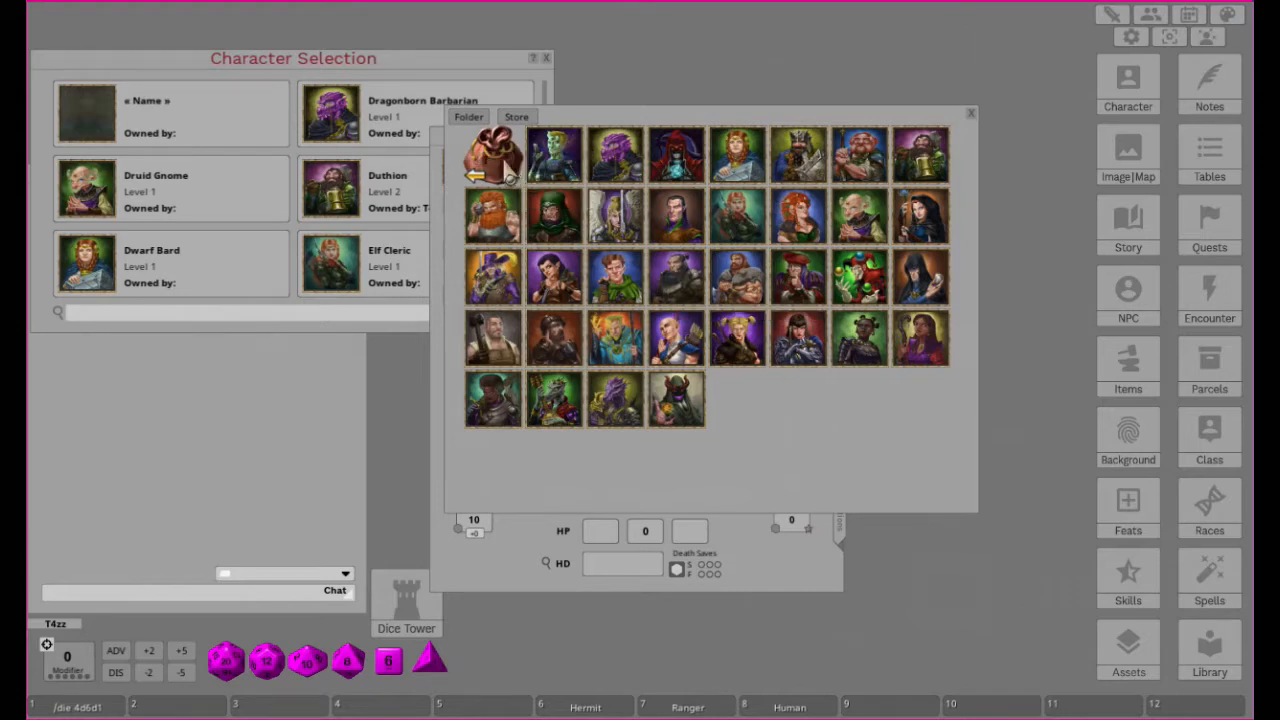
pyautogui.click(490, 160)
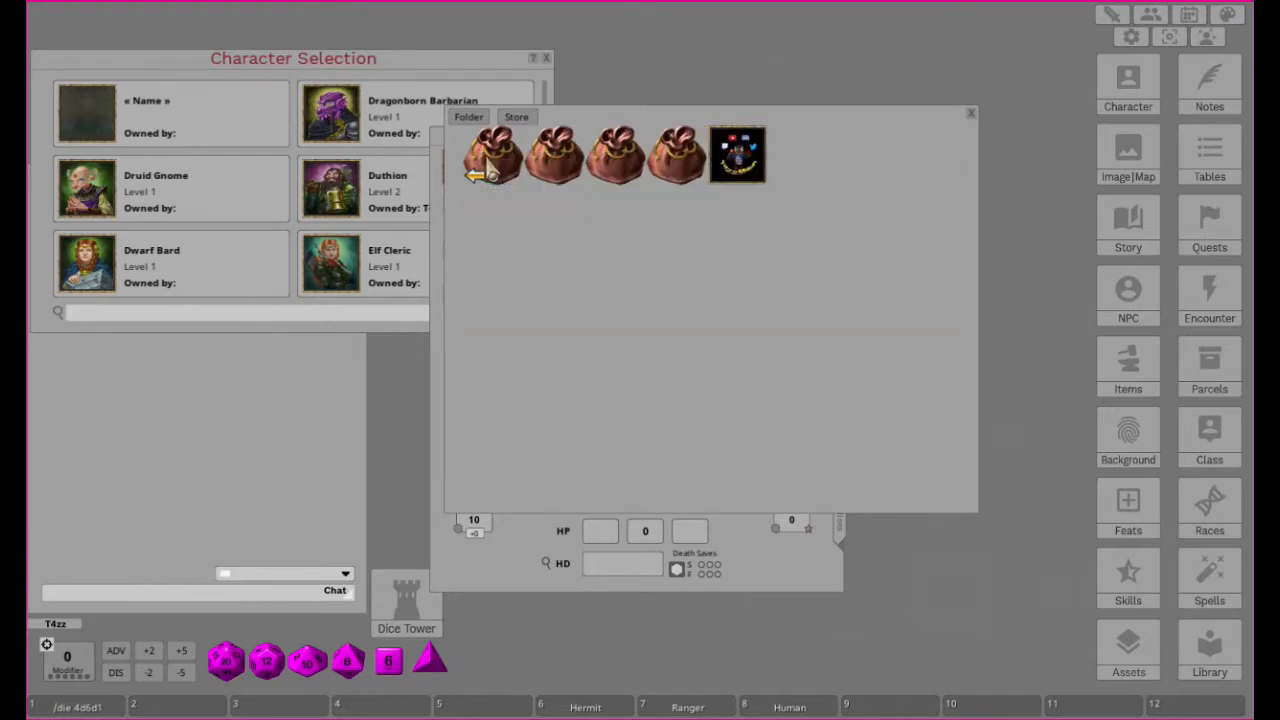
pyautogui.click(618, 172)
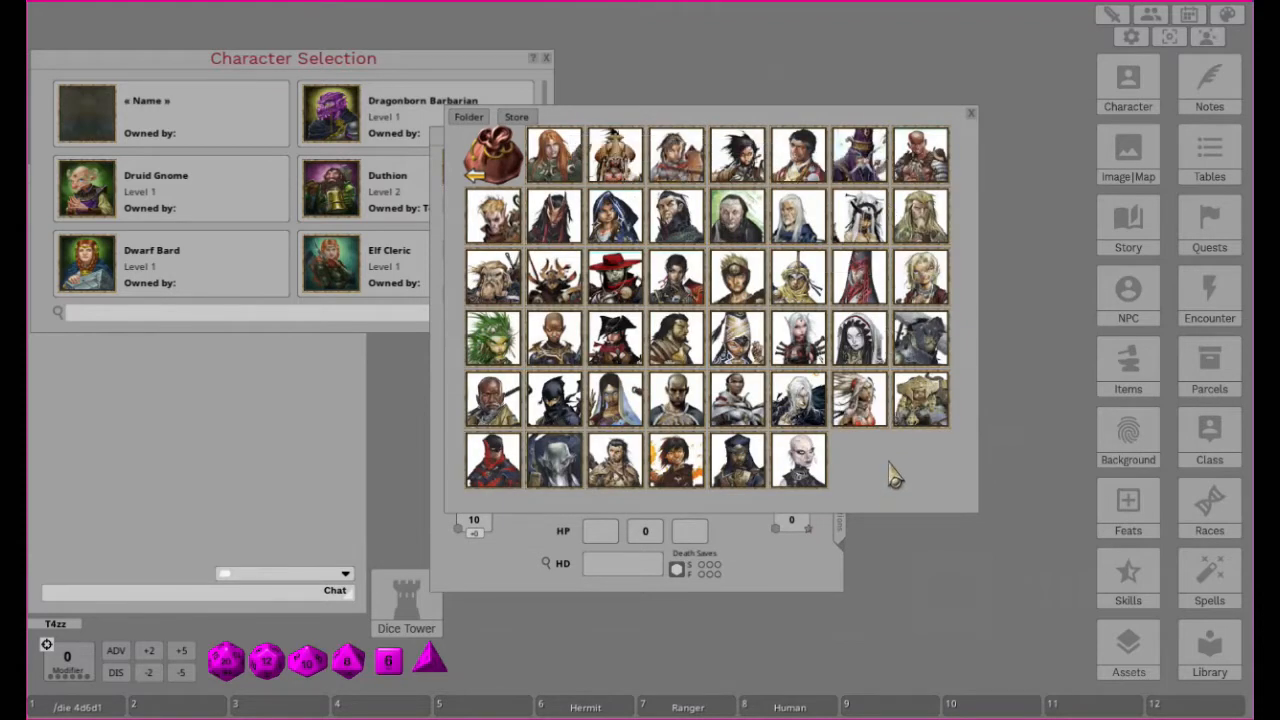
pyautogui.click(492, 160)
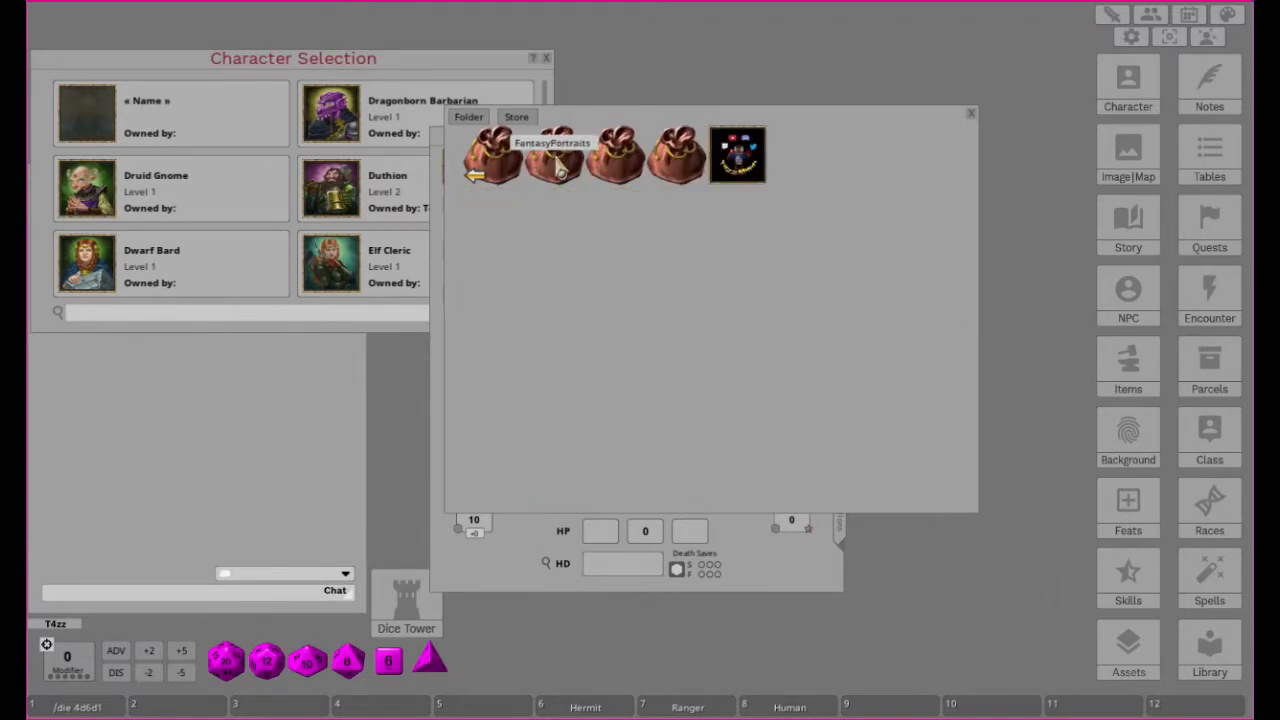
pyautogui.click(557, 168)
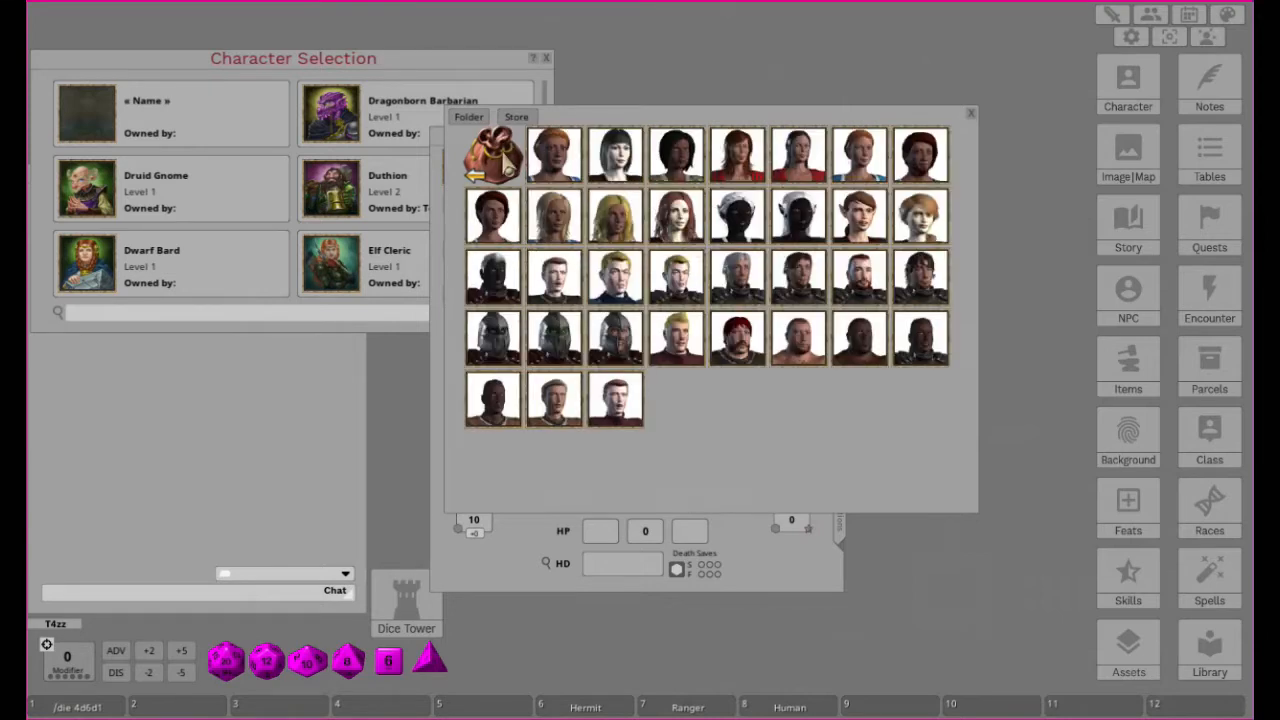
pyautogui.click(503, 162)
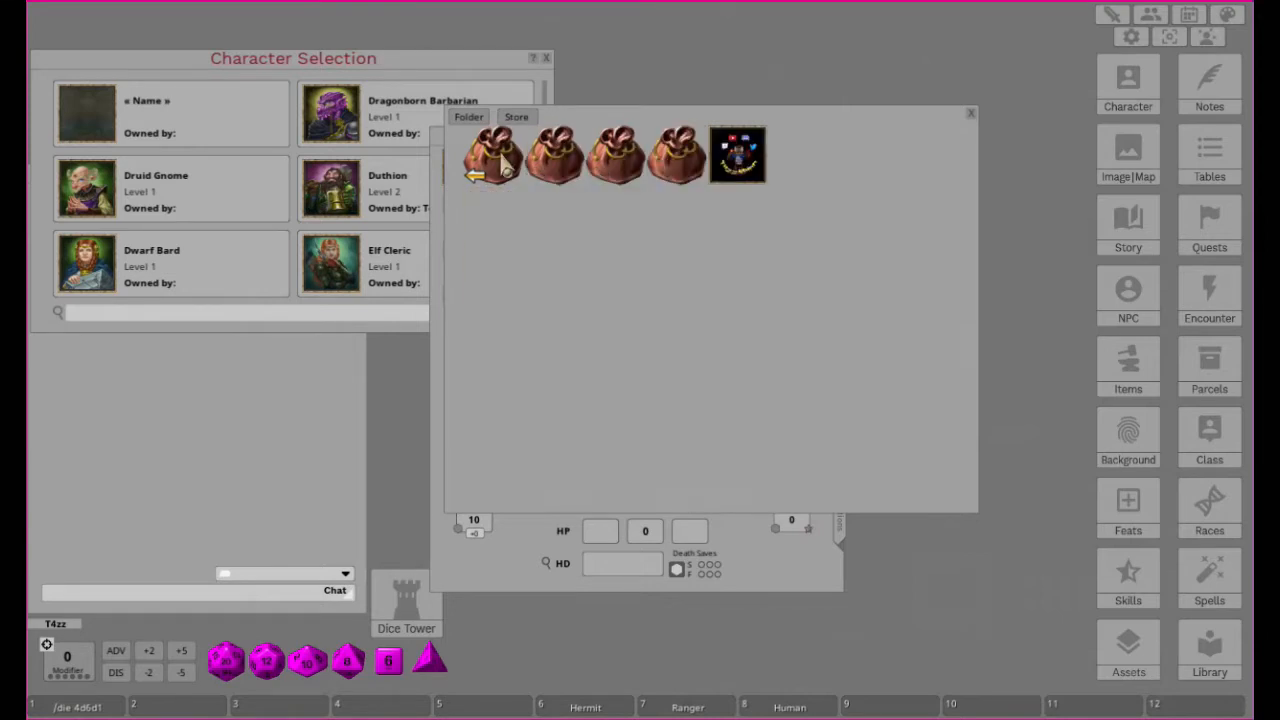
# Step: Give the character the Feiya-Witch.png portrait from the Pathfinder Iconic Portraits Pack and name it Human Ranger
pyautogui.click(656, 177)
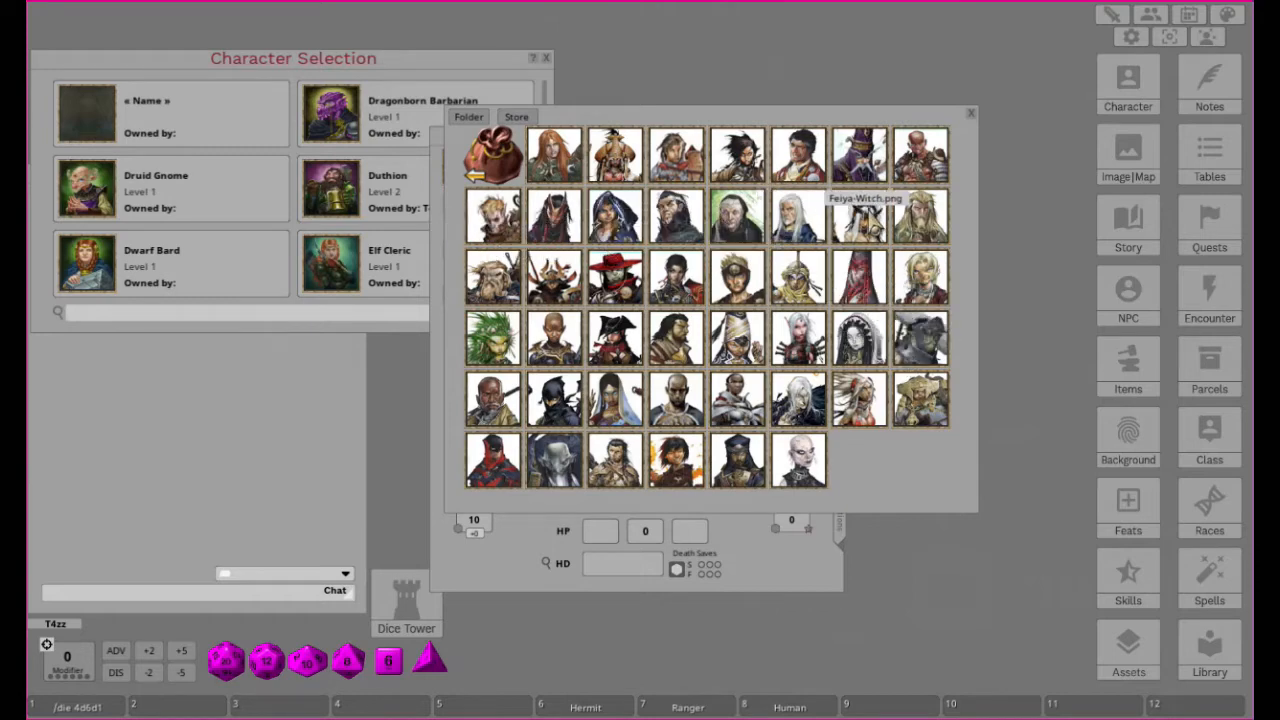
pyautogui.click(870, 225)
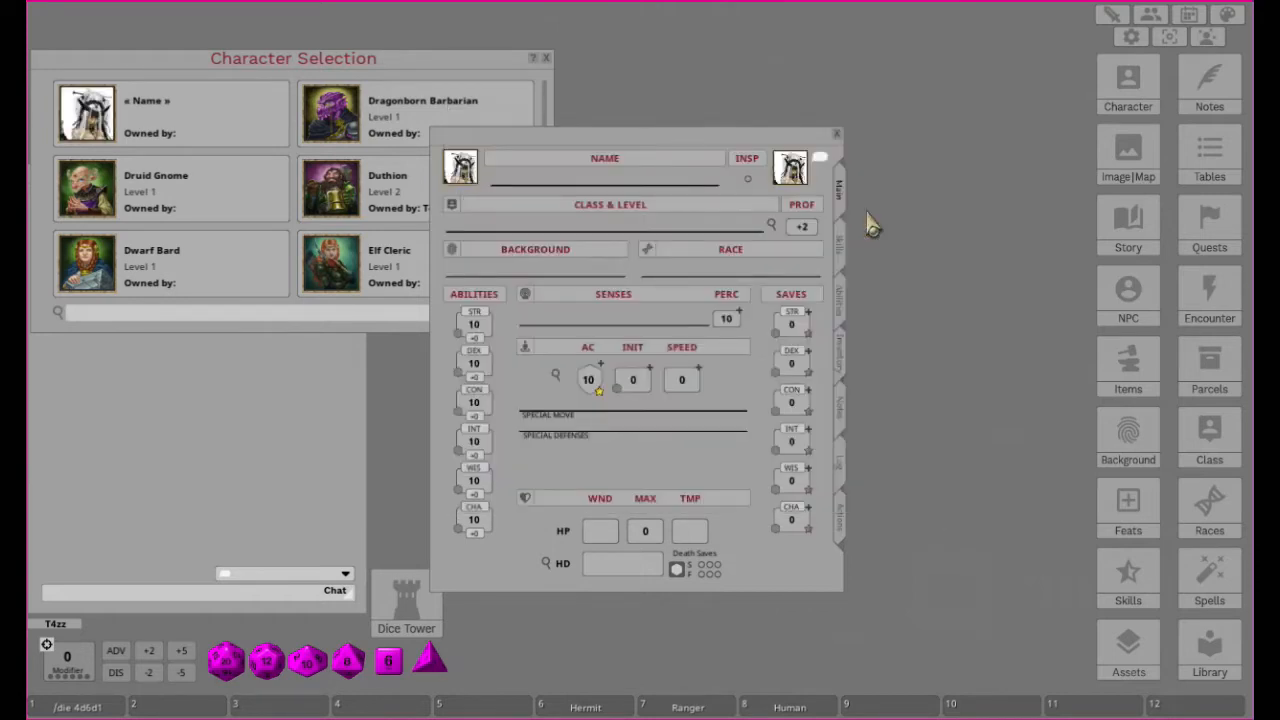
pyautogui.click(565, 184)
pyautogui.write('Human Ranger')
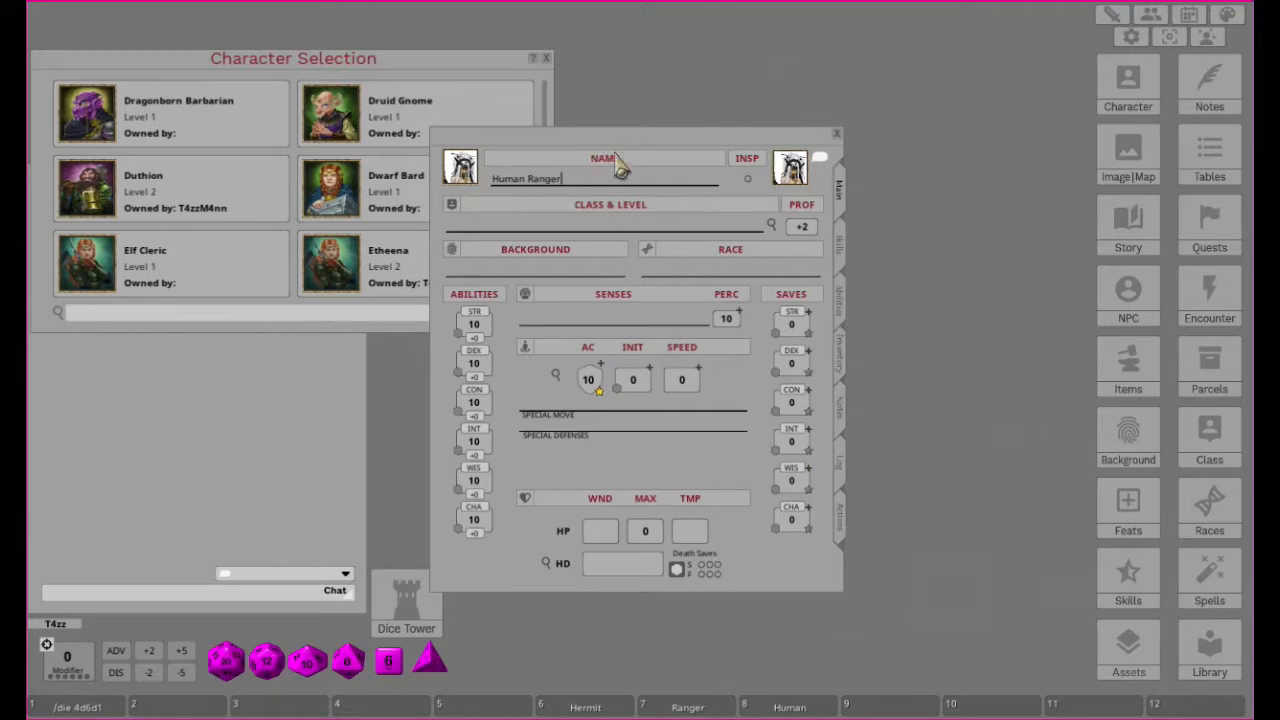
# Step: Close the character list, move the sheet clear of the chat, and roll 4d6d1 six times for ability scores
pyautogui.click(546, 58)
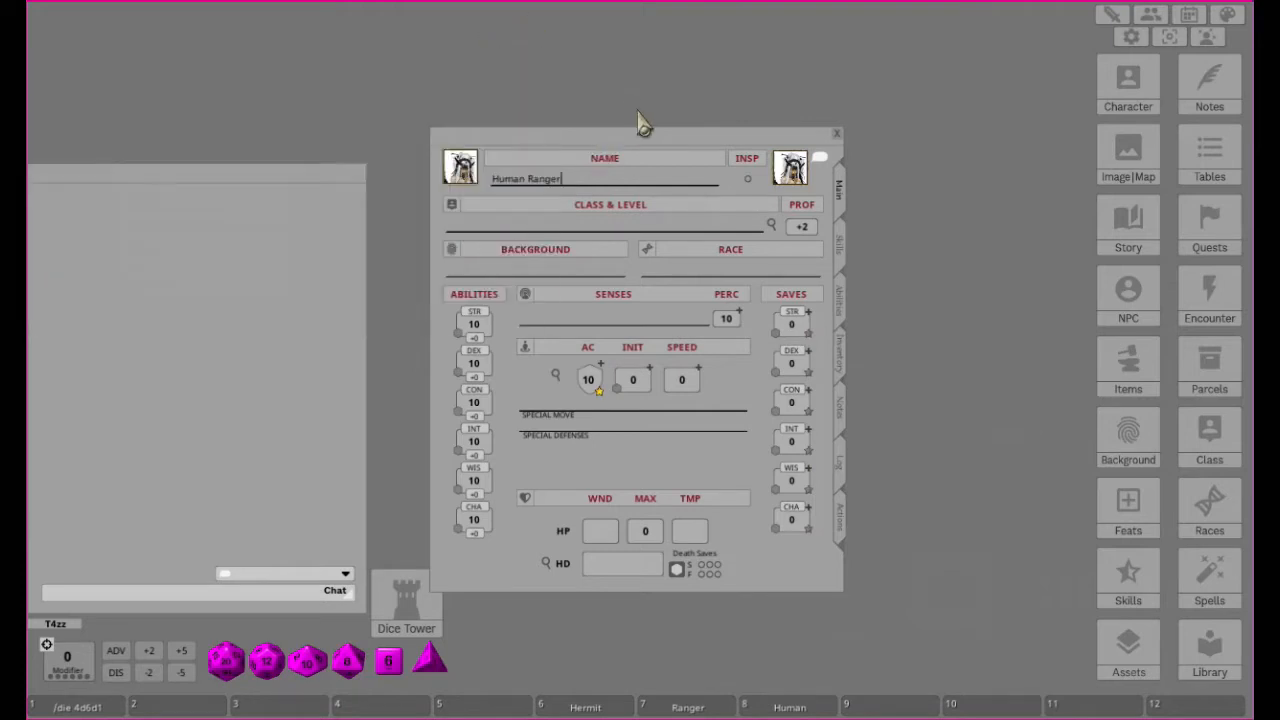
pyautogui.moveTo(672, 155); pyautogui.dragTo(634, 46)
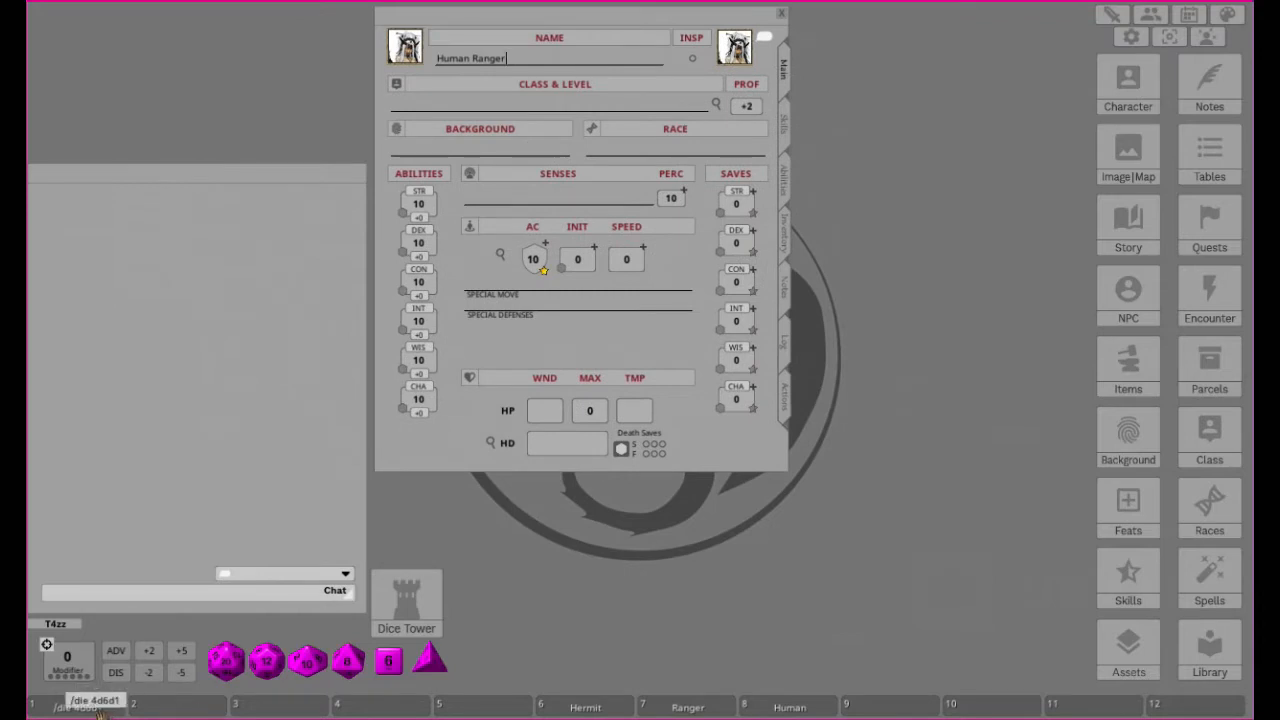
pyautogui.click(66, 707)
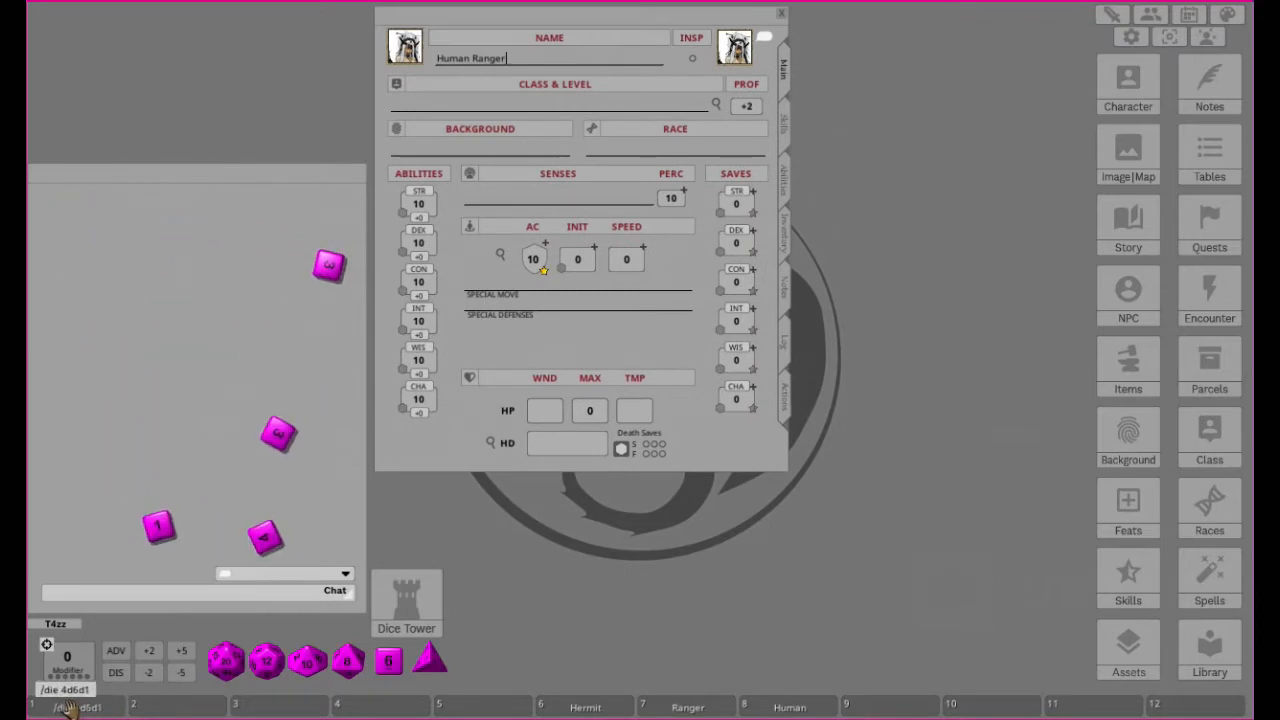
pyautogui.click(66, 707)
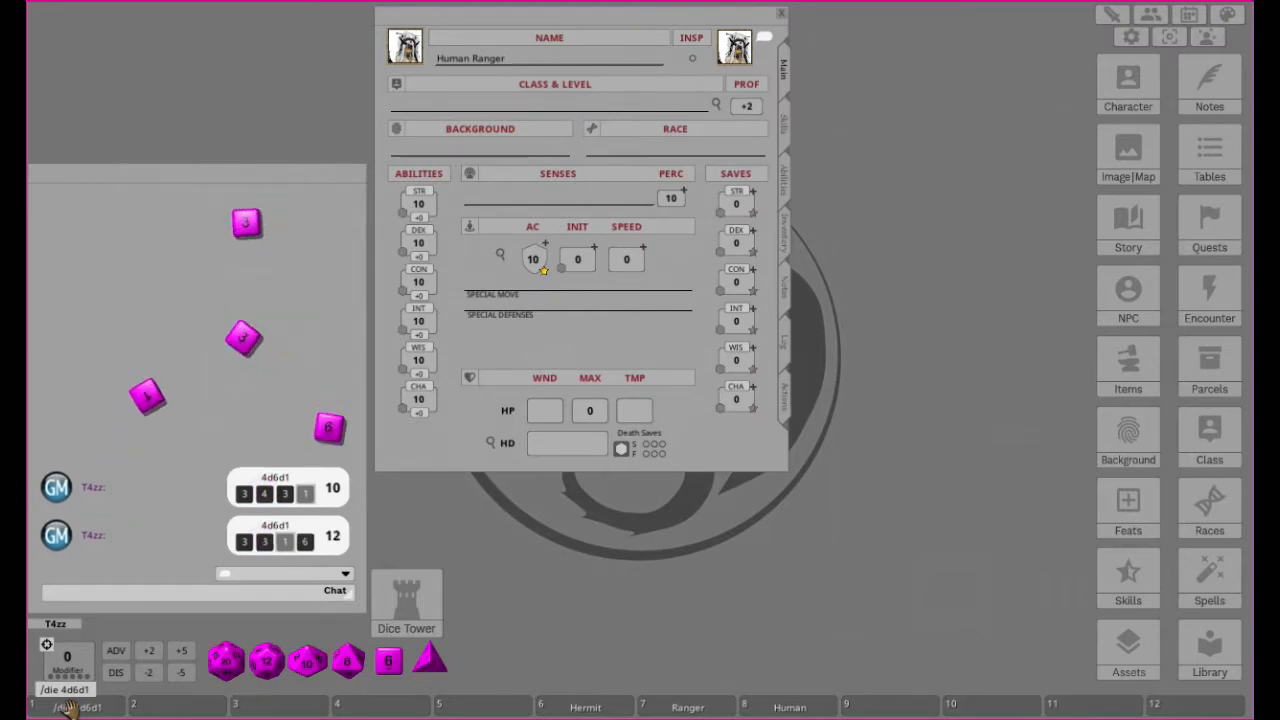
pyautogui.click(66, 707)
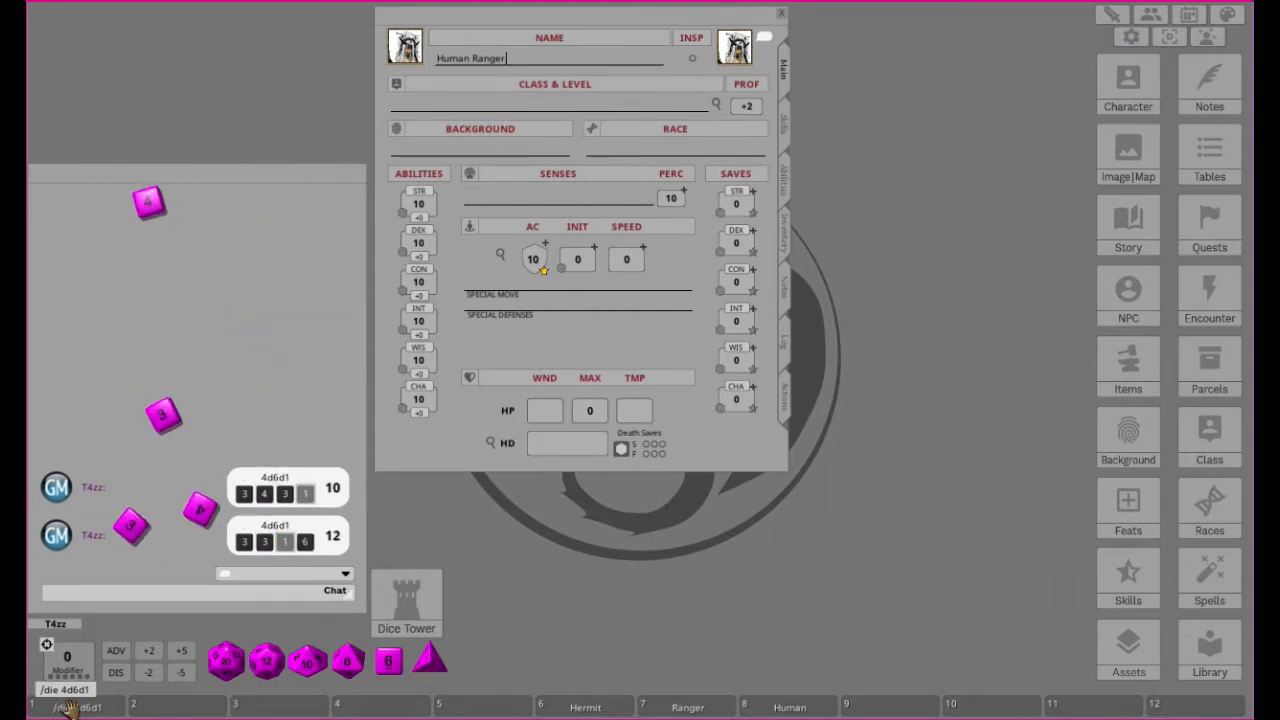
pyautogui.click(66, 707)
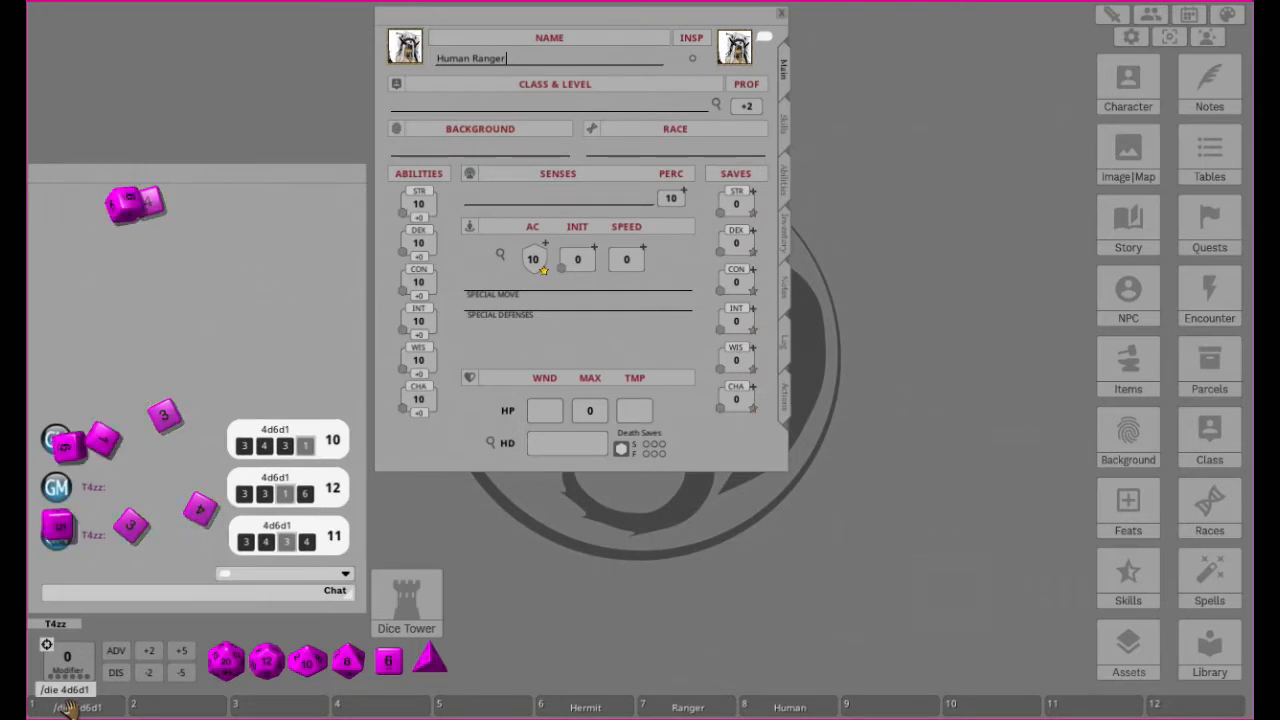
pyautogui.click(66, 707)
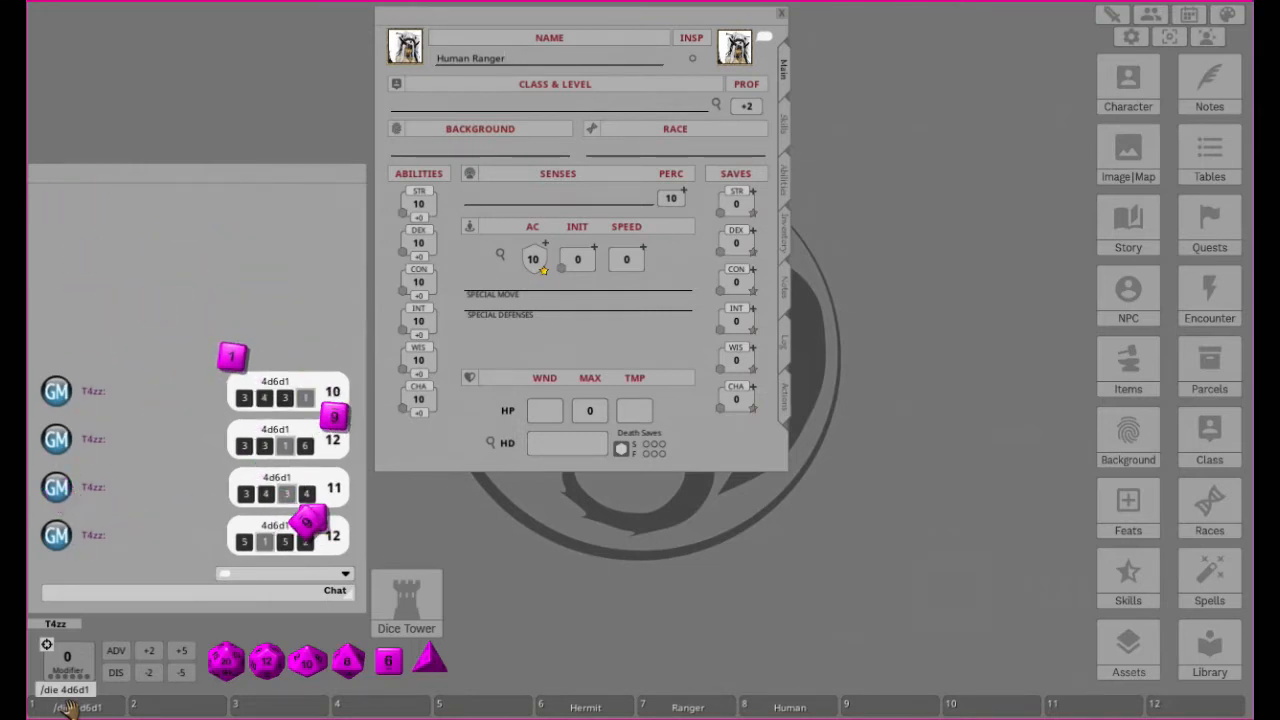
pyautogui.click(66, 707)
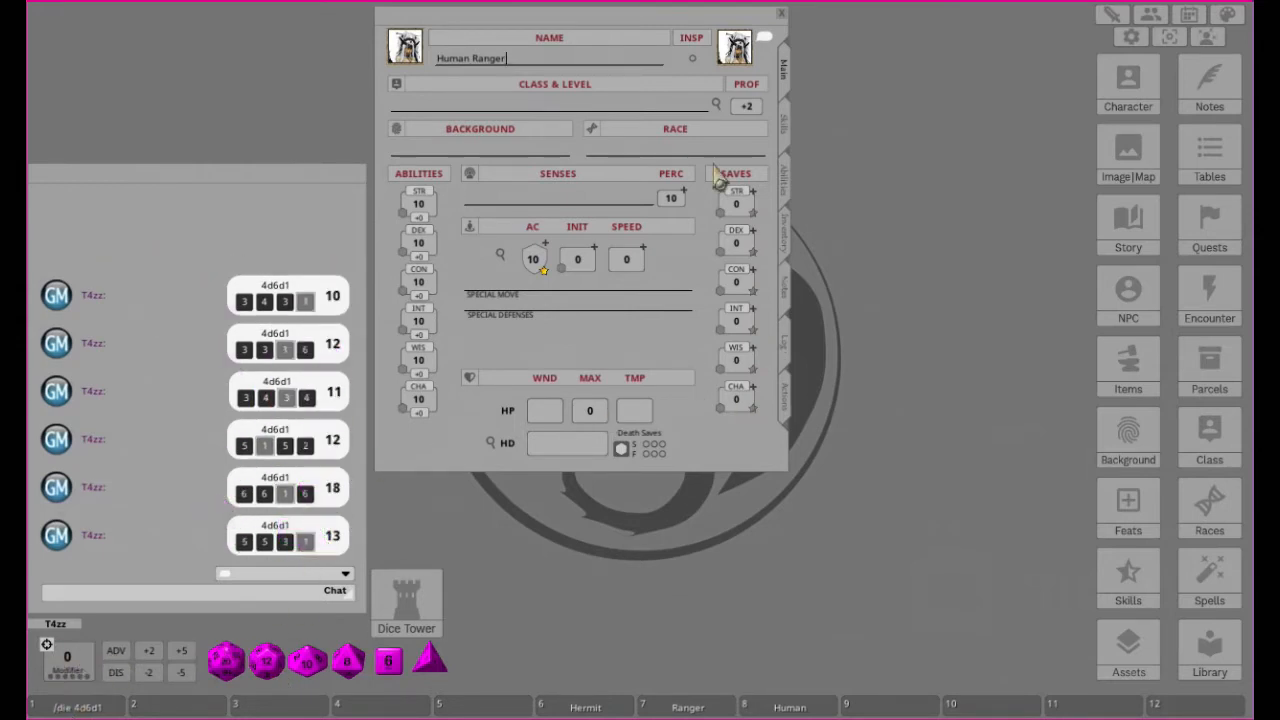
# Step: Move the character sheet aside and open the Hermit, Ranger and Human records from the hotkey bar
pyautogui.moveTo(604, 30); pyautogui.dragTo(283, 24)
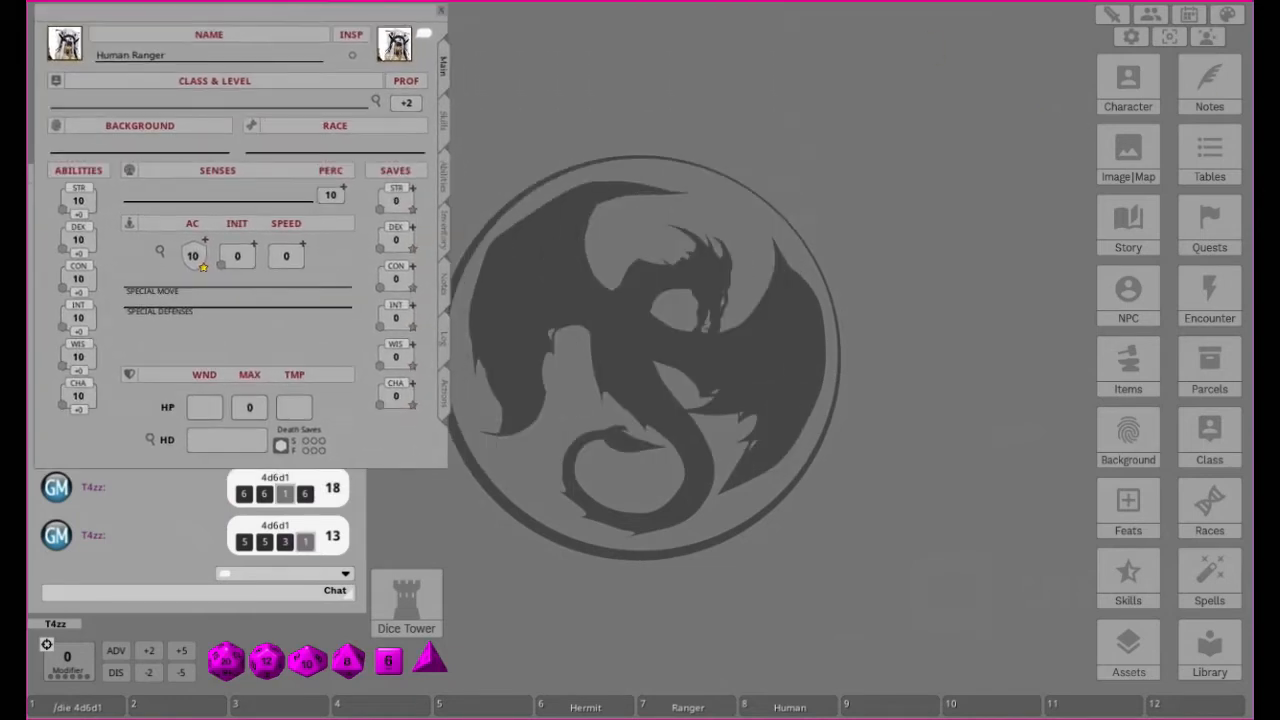
pyautogui.click(586, 707)
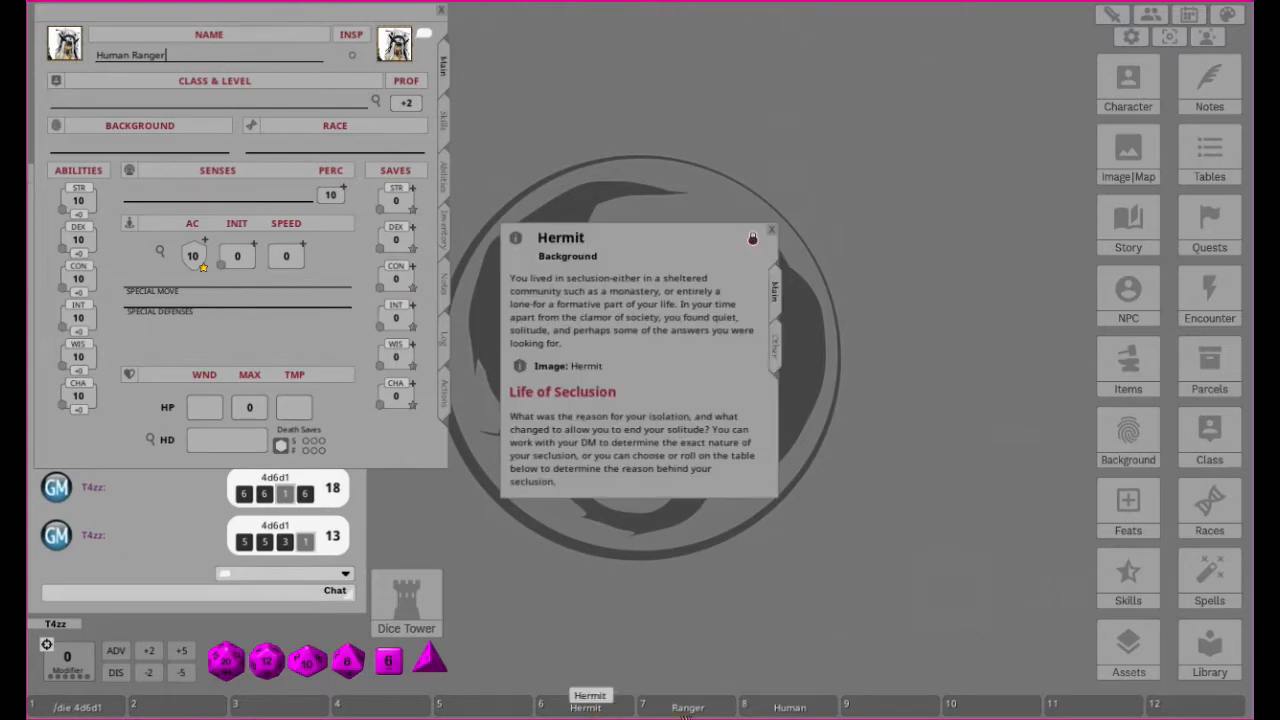
pyautogui.click(688, 707)
pyautogui.click(789, 707)
# Step: Spread out the Human, Ranger and Hermit record windows and enlarge the Ranger and Hermit ones for reading
pyautogui.moveTo(573, 58); pyautogui.dragTo(1048, 156)
pyautogui.moveTo(605, 230); pyautogui.dragTo(855, 72)
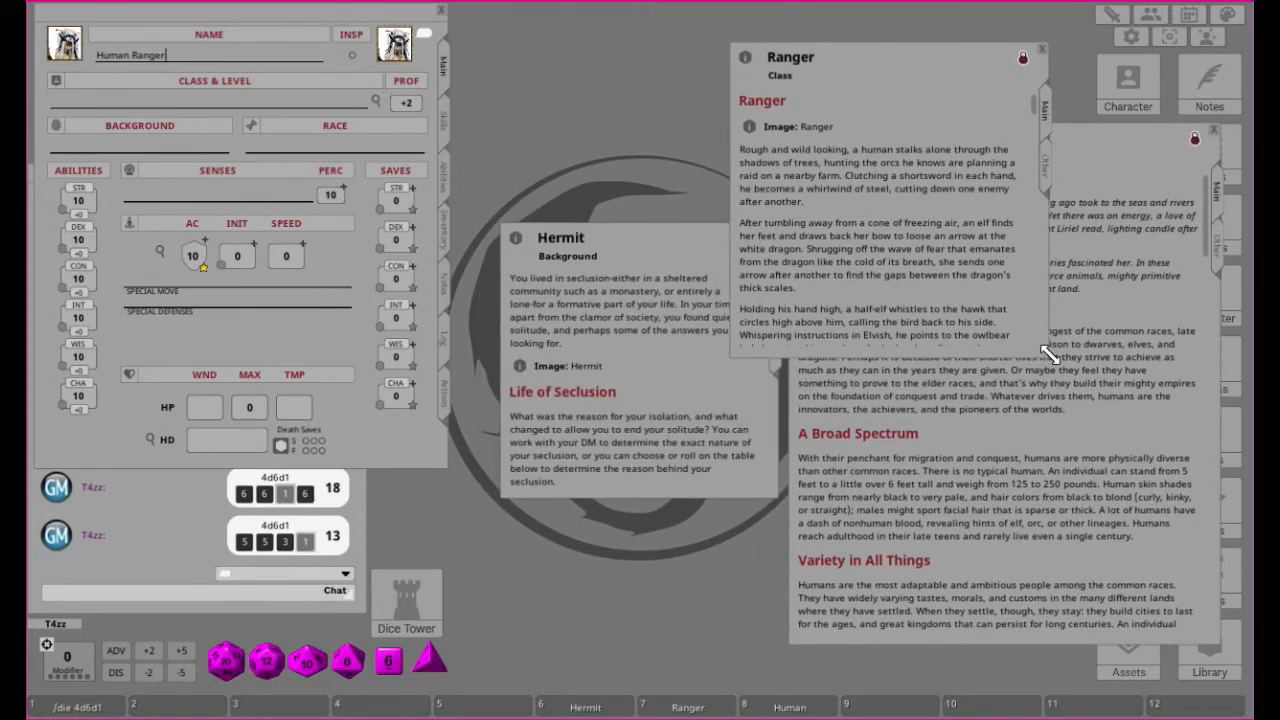
pyautogui.moveTo(1048, 354); pyautogui.dragTo(1164, 514)
pyautogui.moveTo(622, 245); pyautogui.dragTo(654, 38)
pyautogui.moveTo(628, 95); pyautogui.dragTo(640, 20)
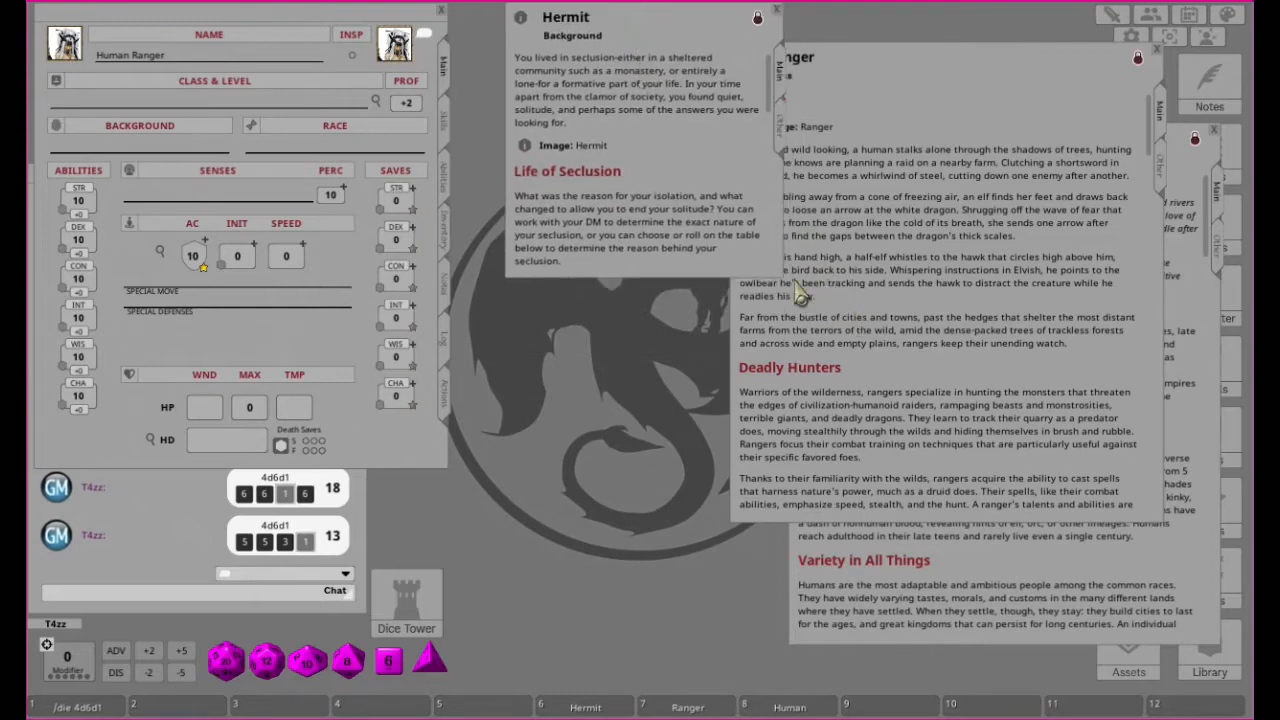
pyautogui.moveTo(783, 275); pyautogui.dragTo(972, 409)
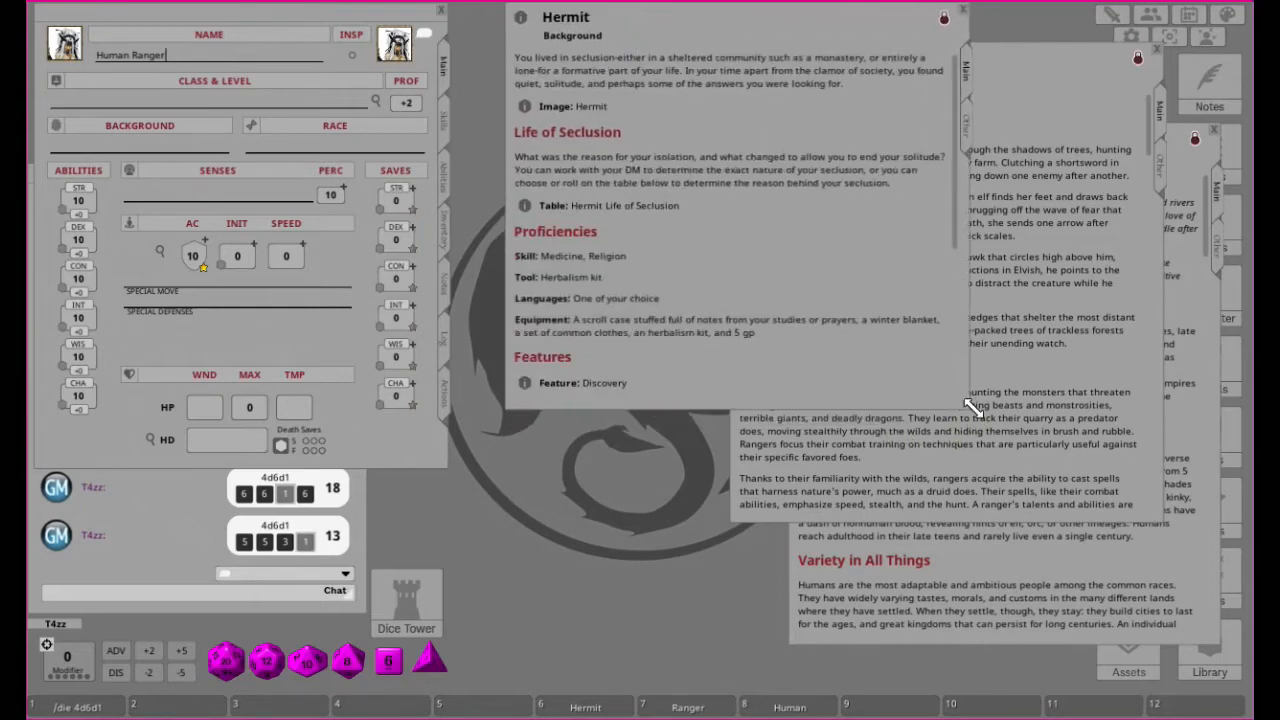
# Step: Examine the Ranger class record's Quick Build advice and level feature table
pyautogui.click(1060, 425)
pyautogui.scroll(-15, 1060, 425)
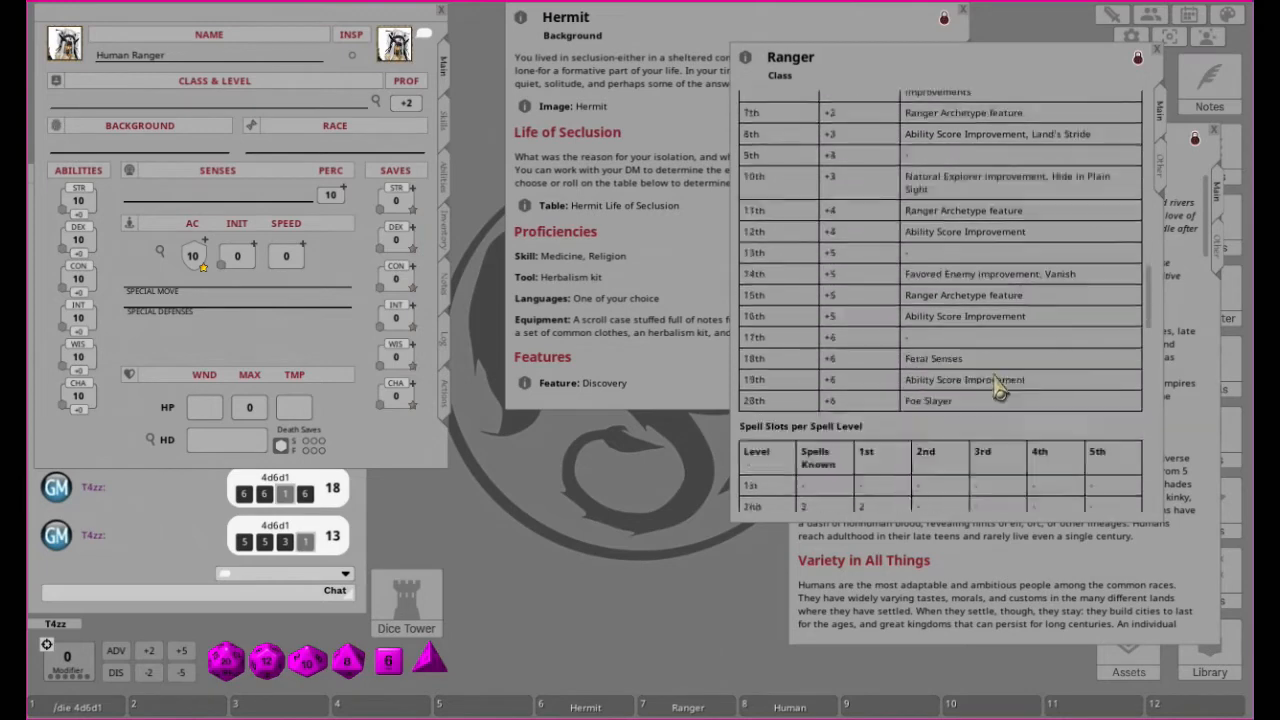
pyautogui.scroll(5, 998, 390)
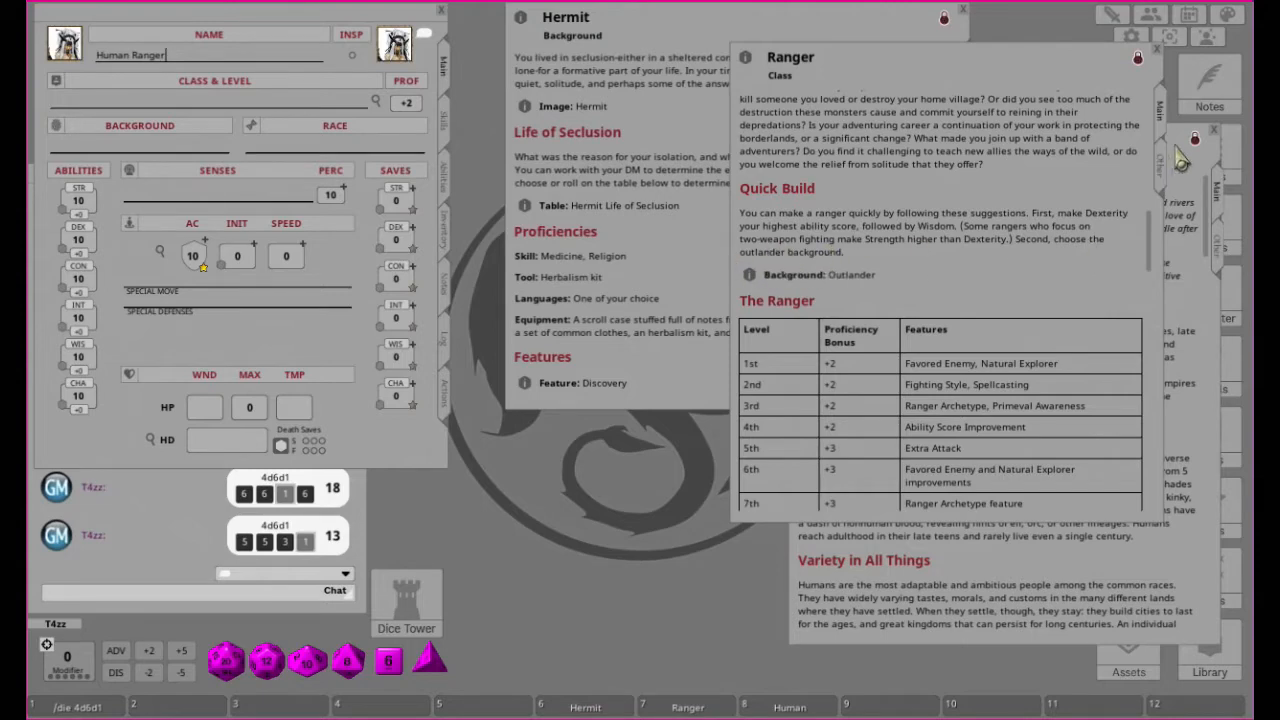
# Step: Add the Hermit background and the Ranger class to the Human Ranger character sheet from their open records
pyautogui.click(608, 60)
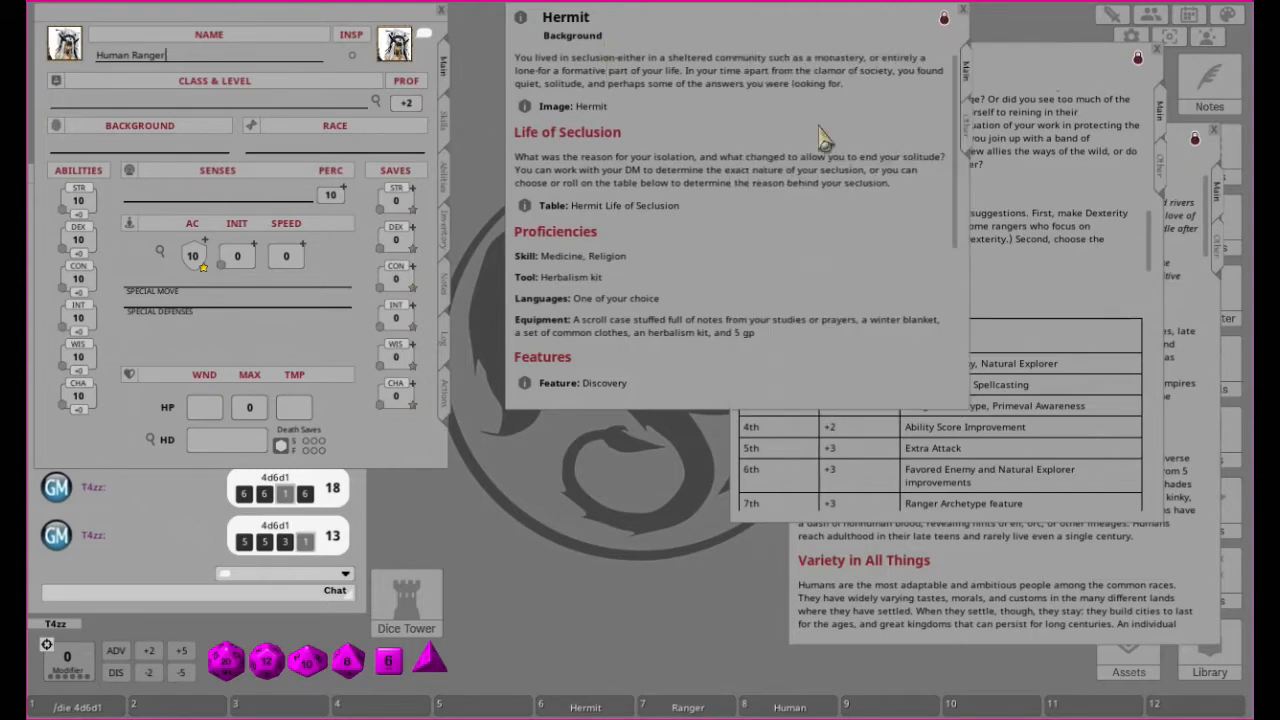
pyautogui.moveTo(521, 25); pyautogui.dragTo(108, 150)
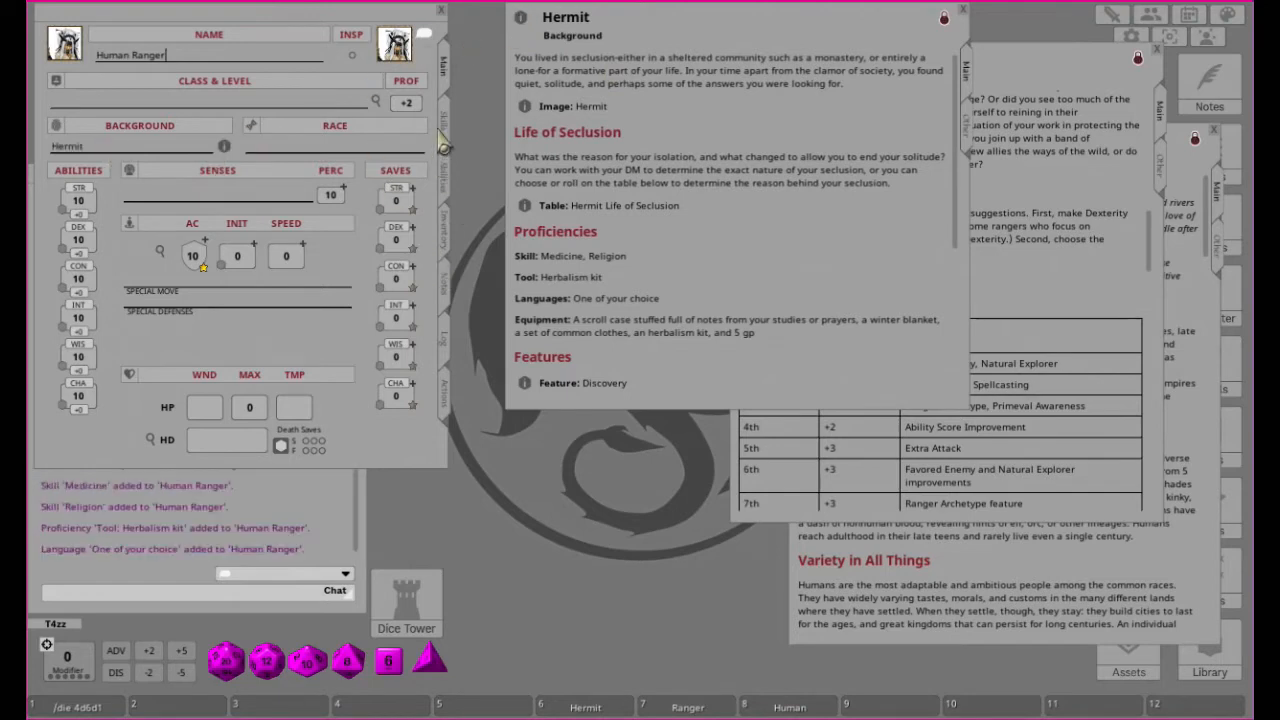
pyautogui.click(1030, 90)
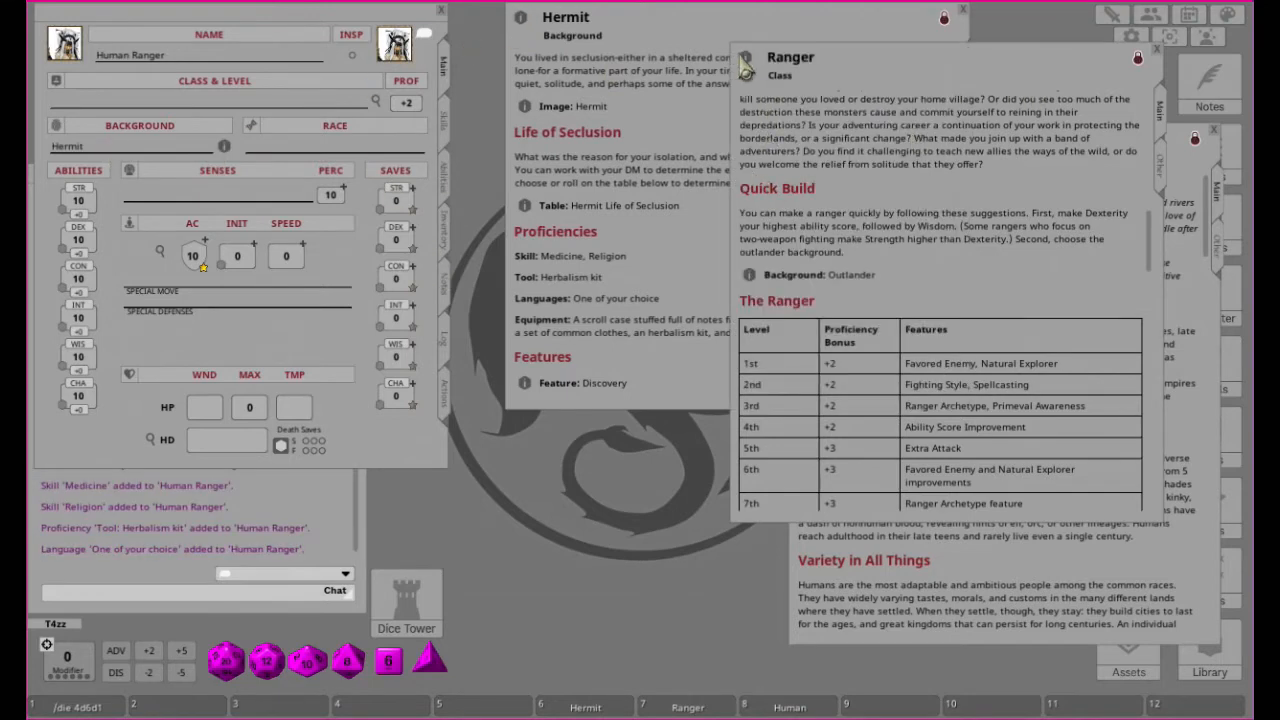
pyautogui.moveTo(285, 110); pyautogui.dragTo(288, 112)
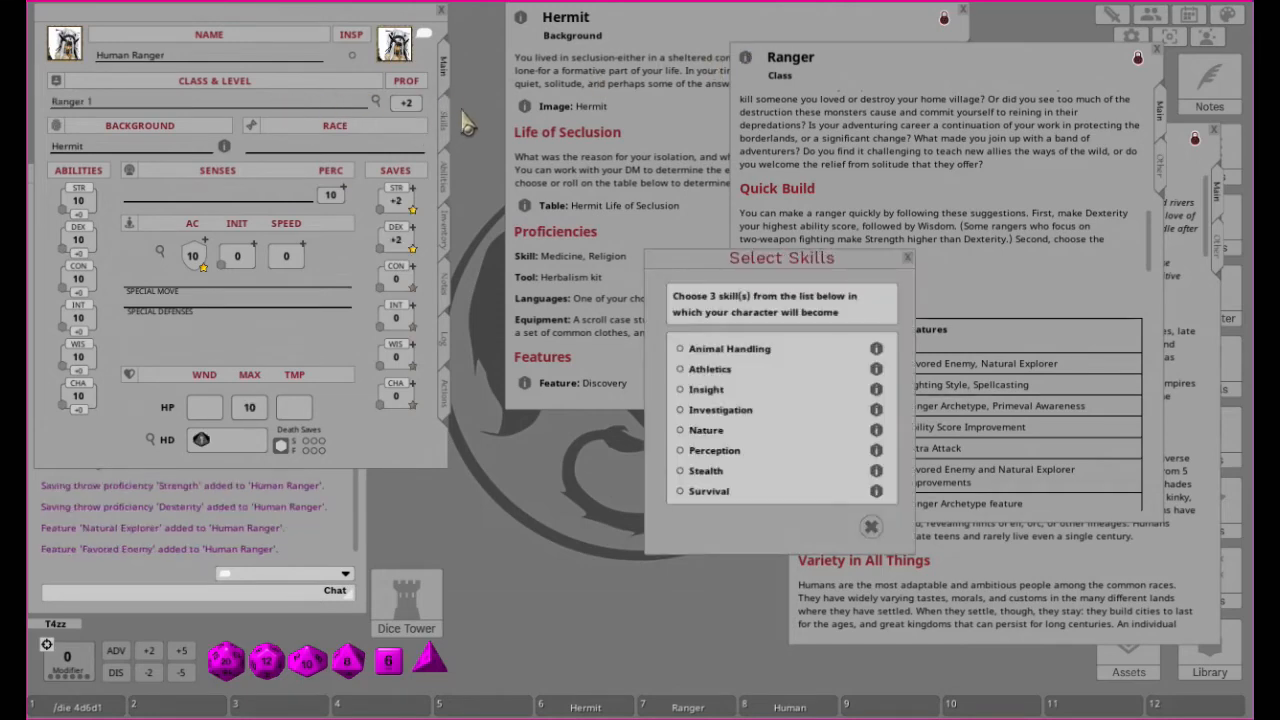
# Step: Show the character's skills and lengthen the sheet until the whole skill list fits
pyautogui.click(443, 125)
pyautogui.scroll(-2, 240, 258)
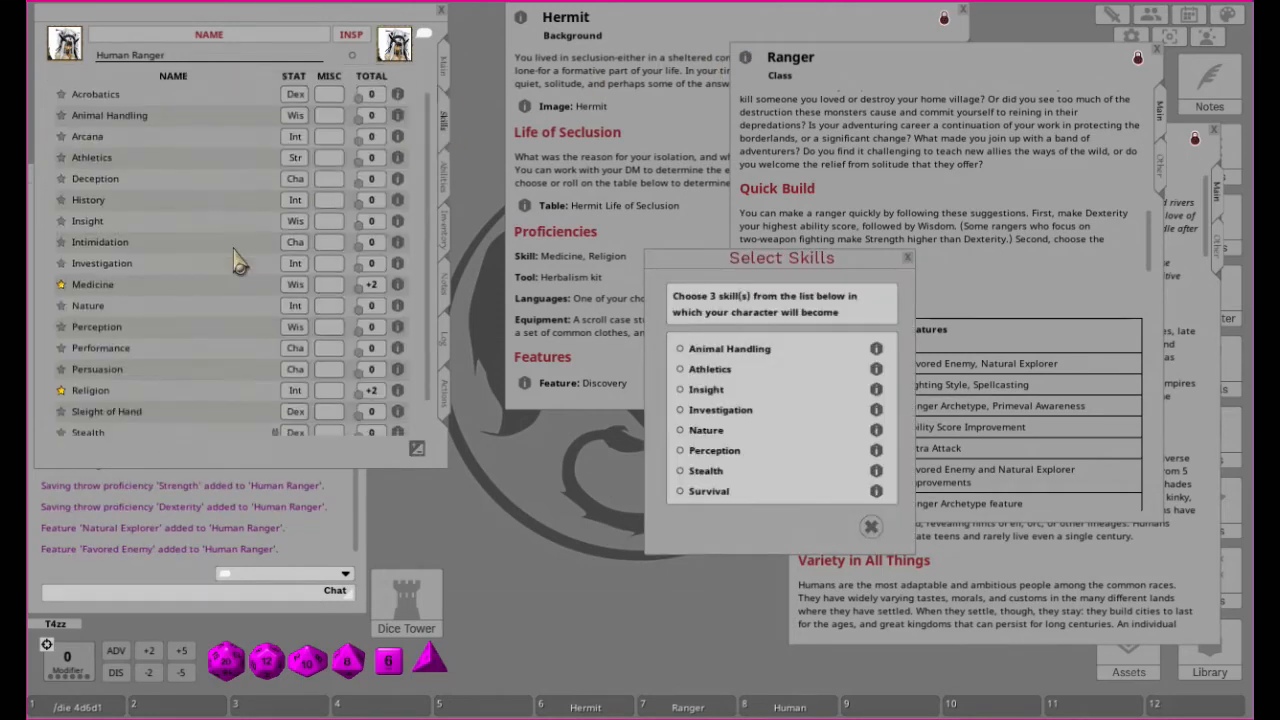
pyautogui.moveTo(220, 468); pyautogui.dragTo(223, 620)
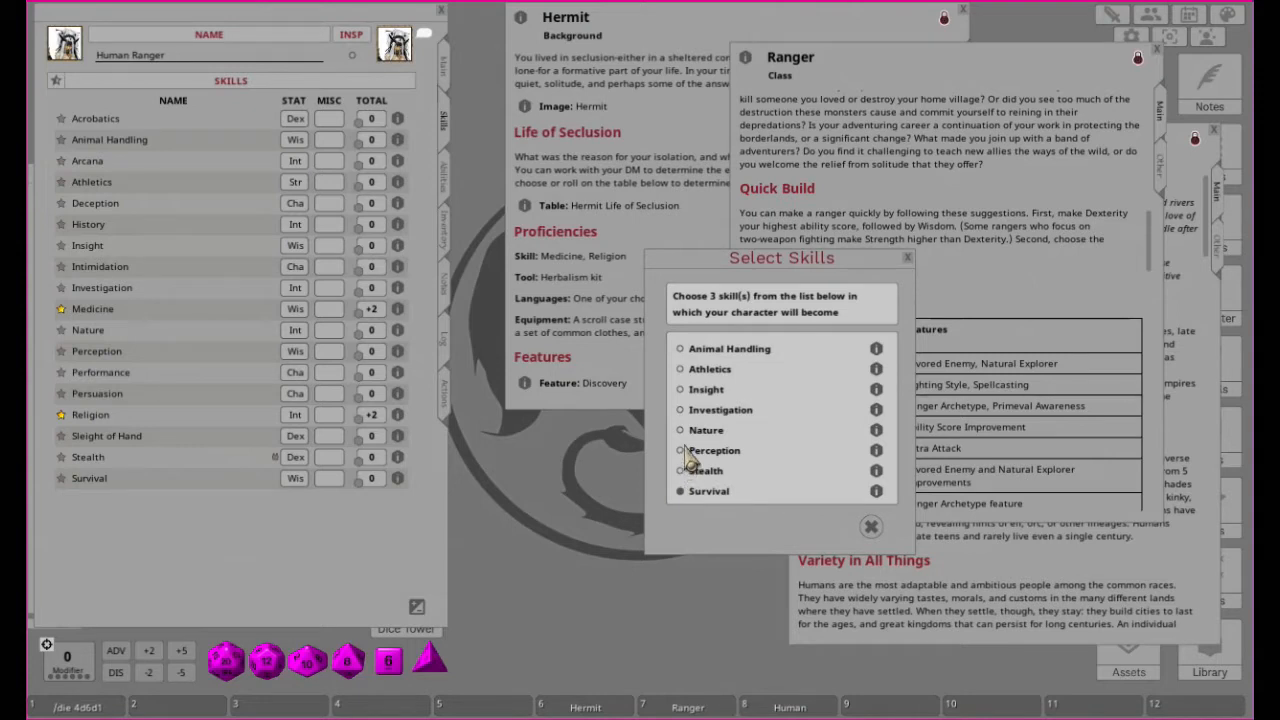
# Step: Choose Animal Handling, Perception and Survival as the three Ranger skill proficiencies and accept the selection
pyautogui.click(686, 351)
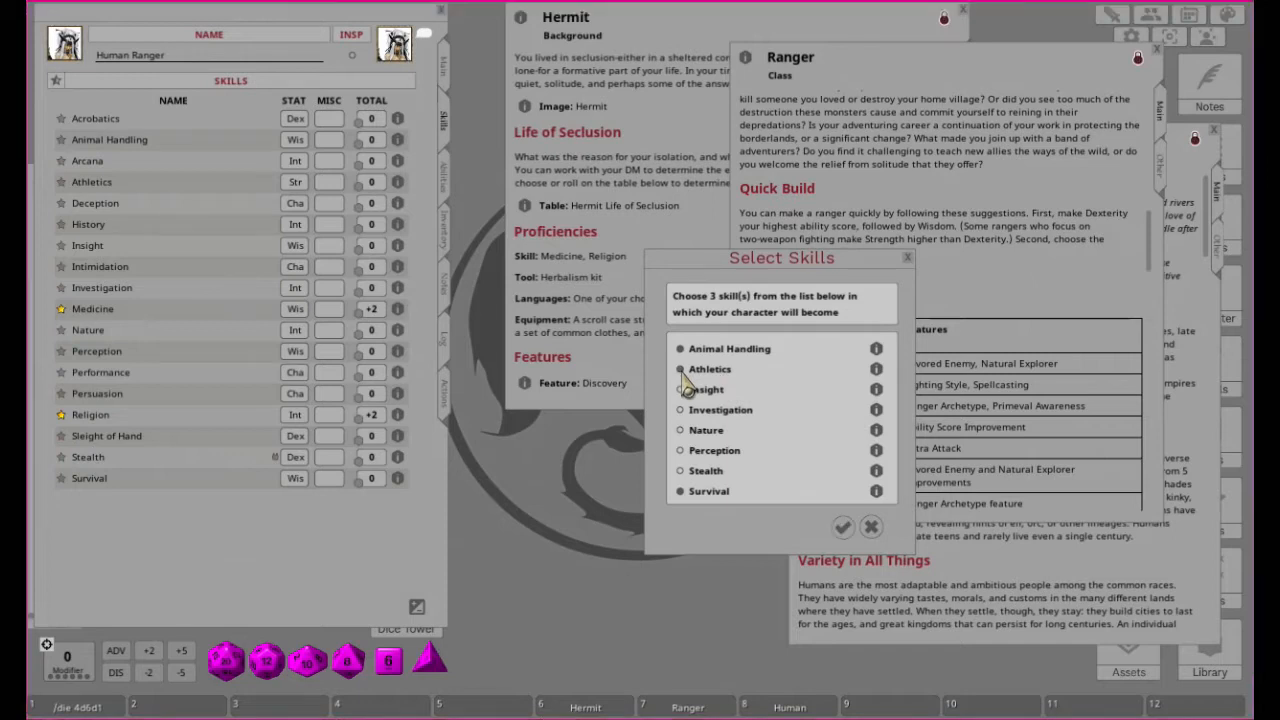
pyautogui.click(681, 370)
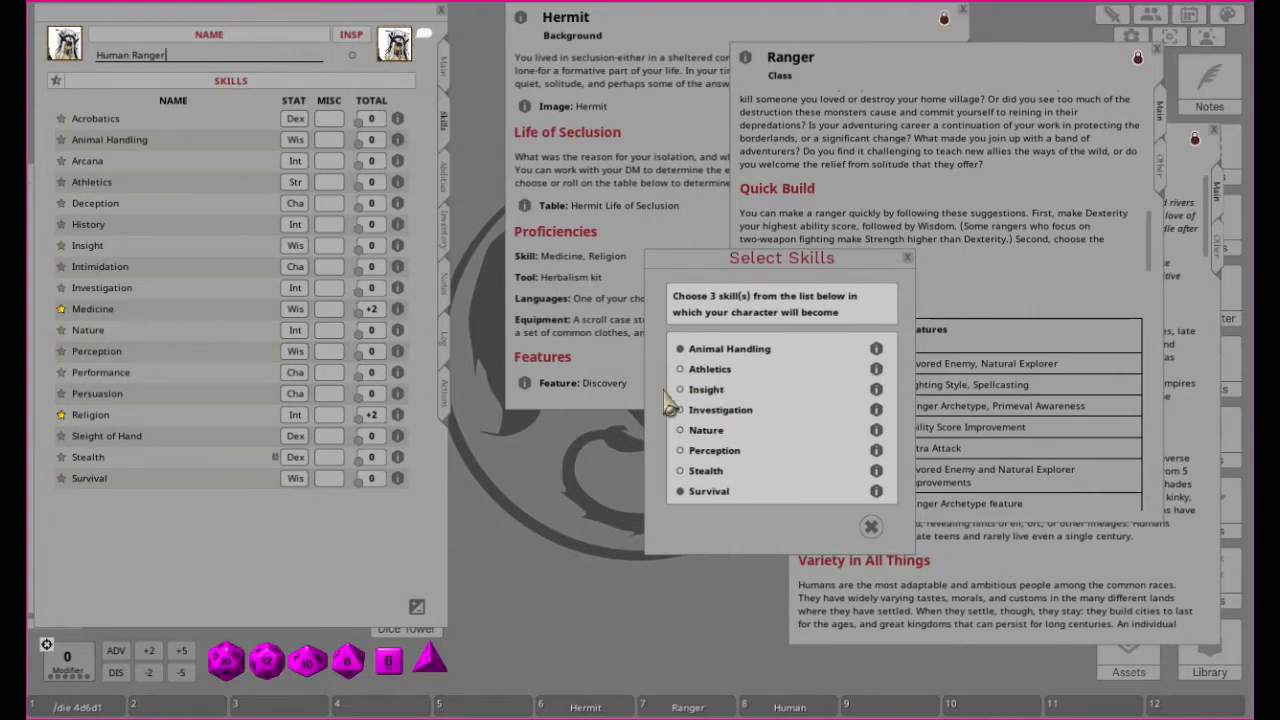
pyautogui.click(704, 475)
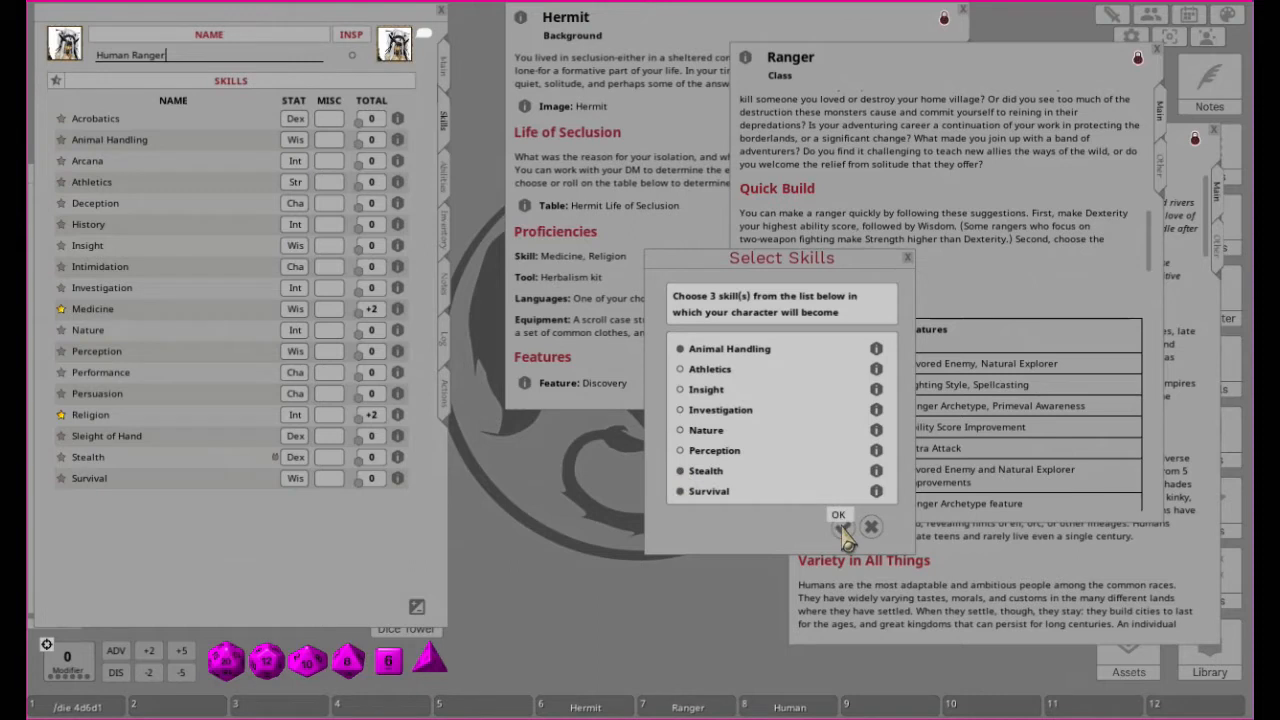
pyautogui.click(680, 470)
pyautogui.click(680, 450)
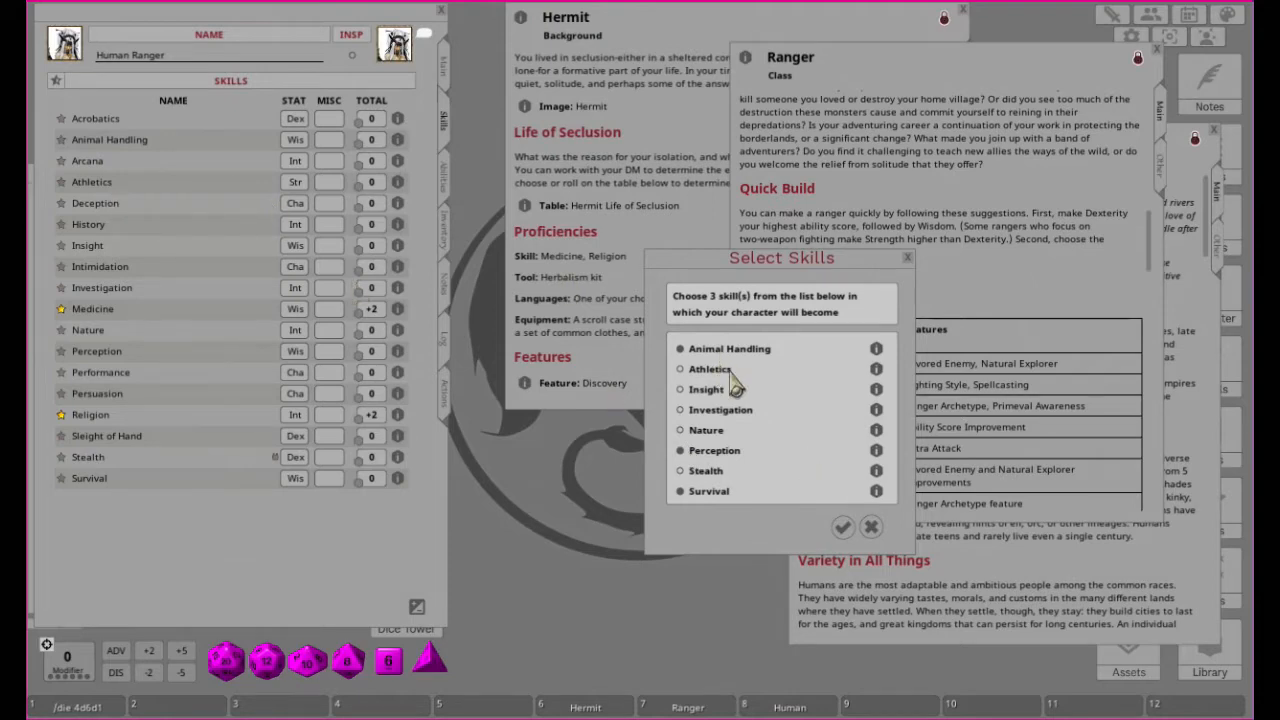
pyautogui.click(843, 538)
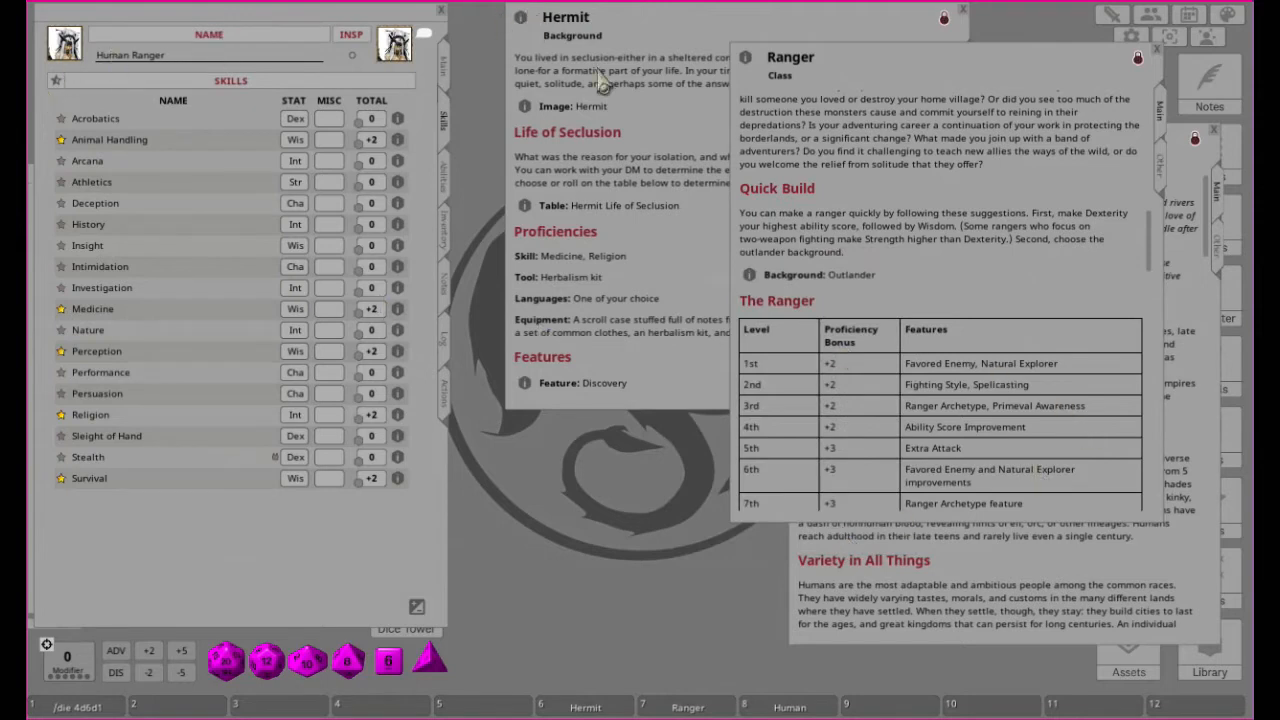
# Step: Return to the sheet's main page and add the Human race from its open record
pyautogui.click(444, 68)
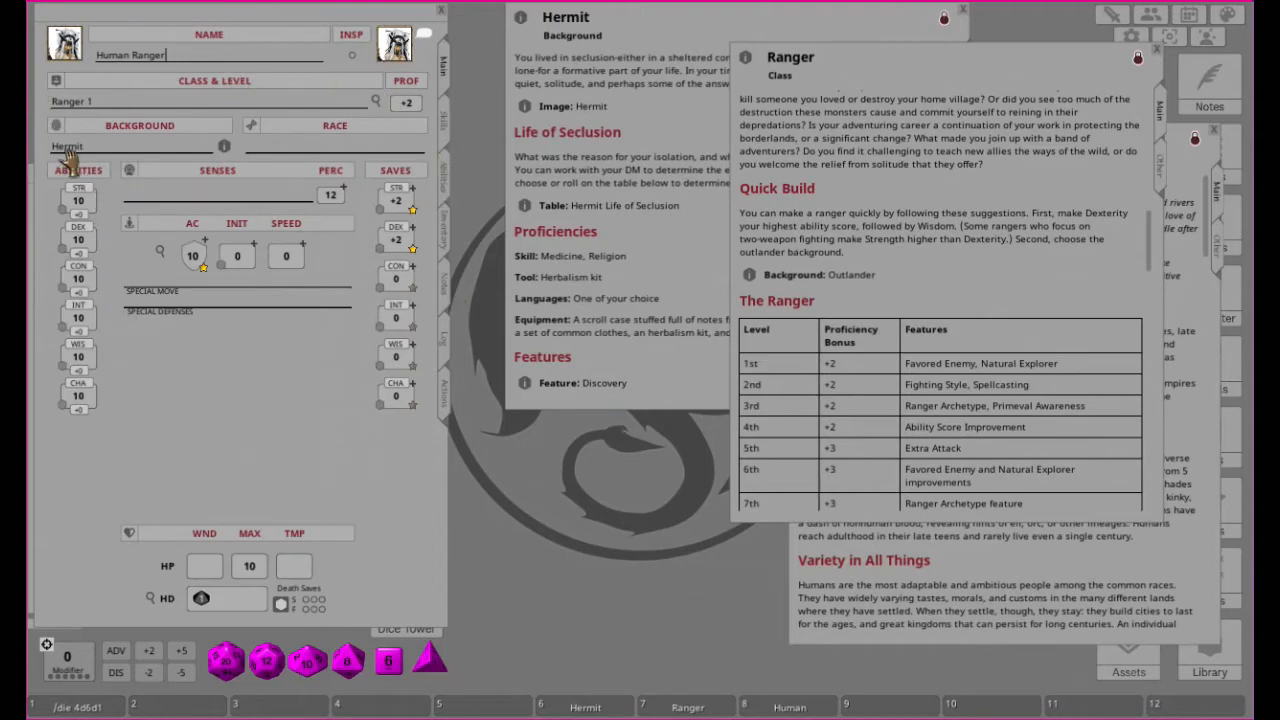
pyautogui.click(1012, 591)
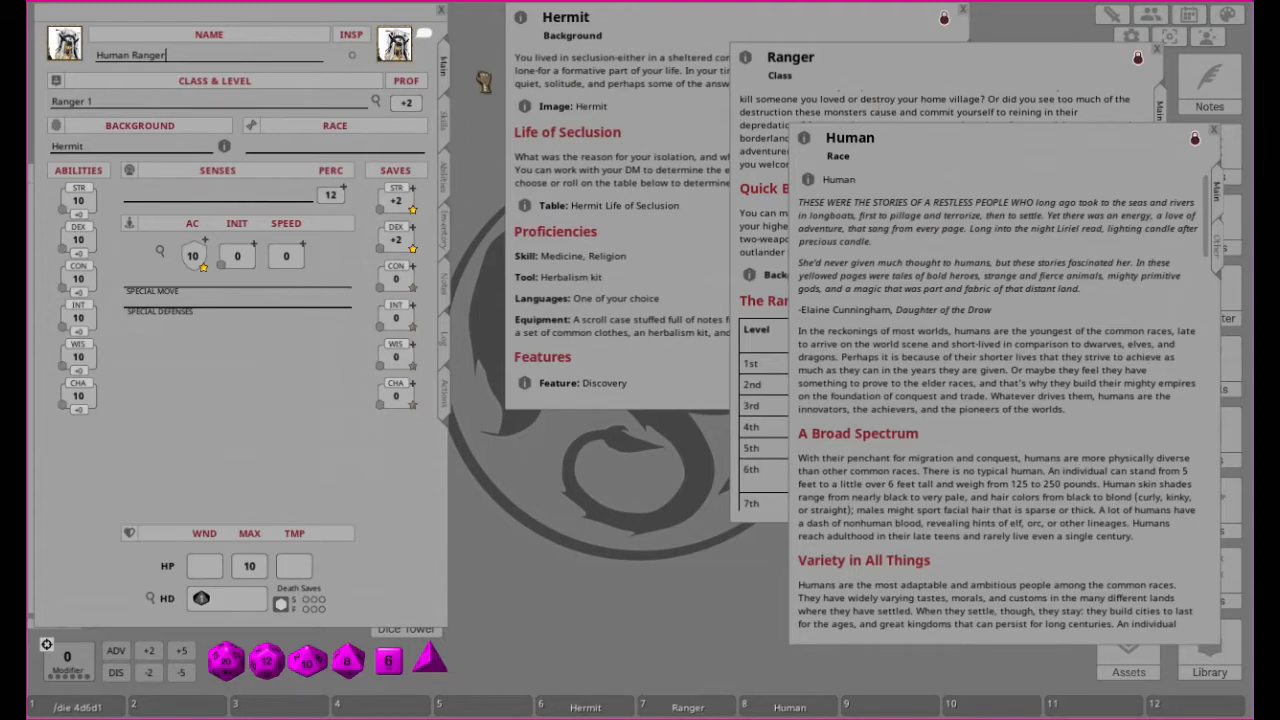
pyautogui.moveTo(226, 103); pyautogui.dragTo(336, 152)
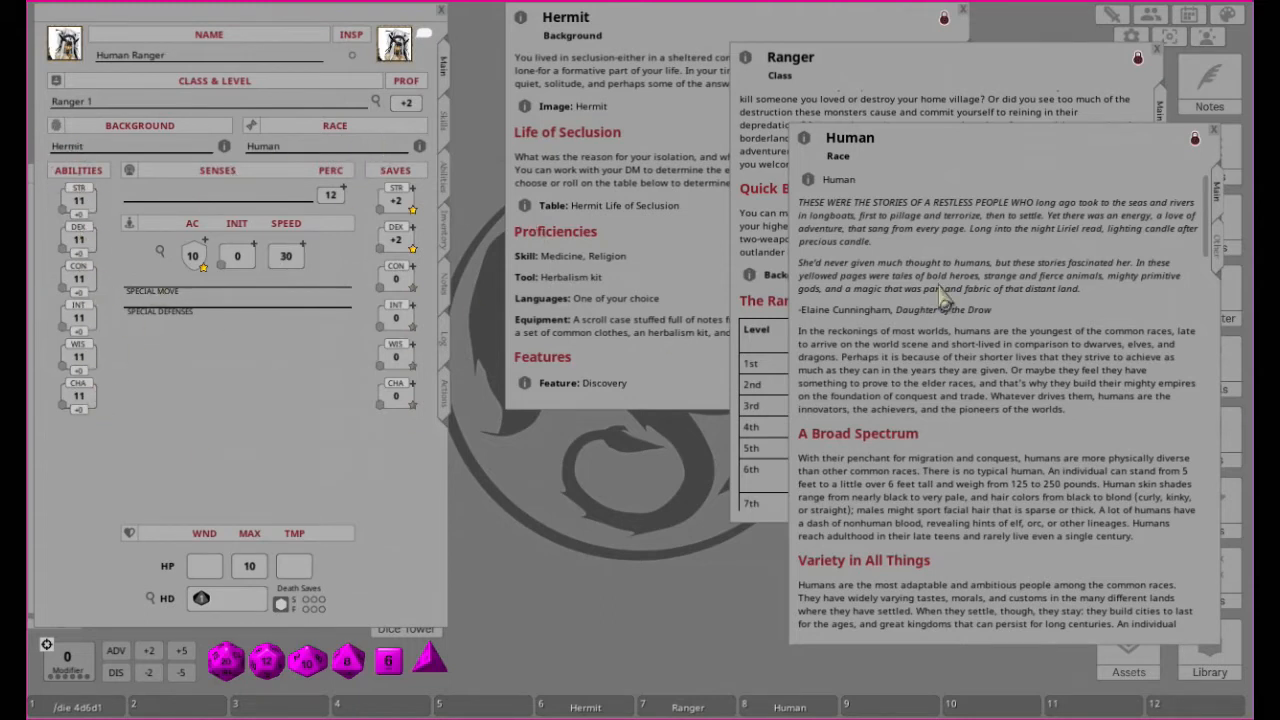
# Step: Using the rolls in the chat, set Dexterity to 19, Constitution and Intelligence to 13, Wisdom to 14, Charisma to 12, and wounds to 11
pyautogui.moveTo(899, 60); pyautogui.dragTo(812, 83)
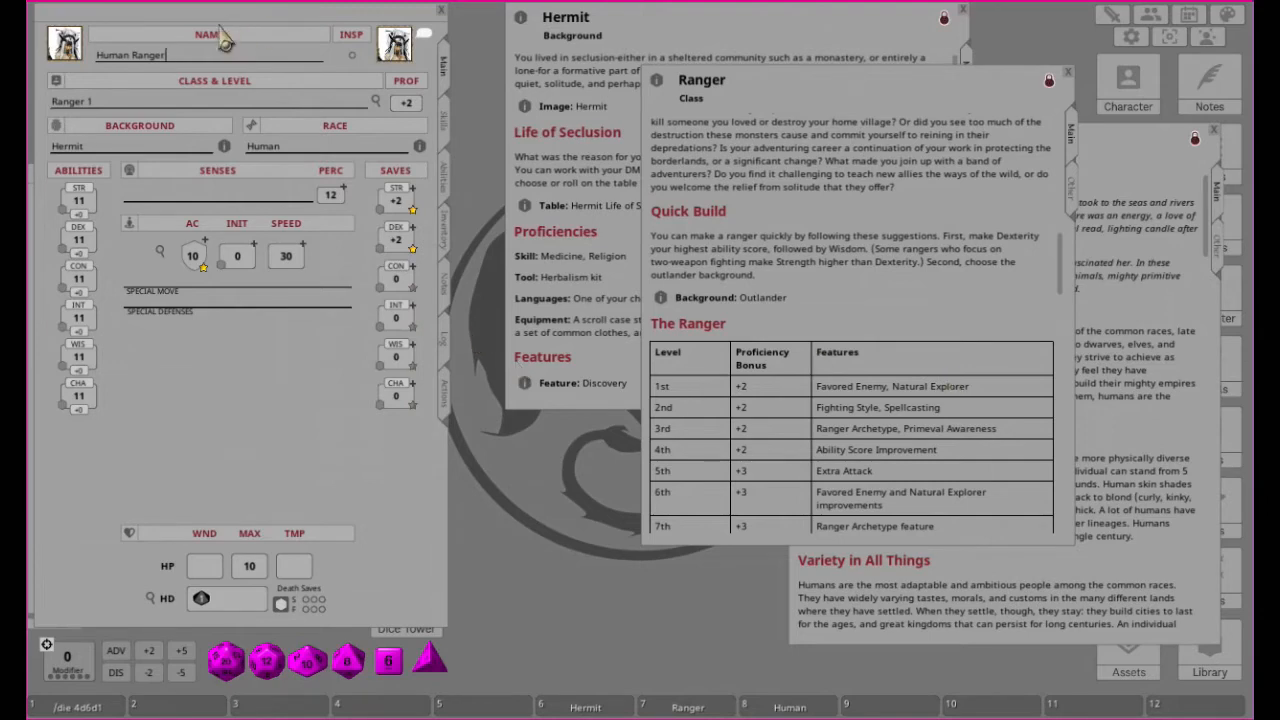
pyautogui.moveTo(216, 20); pyautogui.dragTo(582, 28)
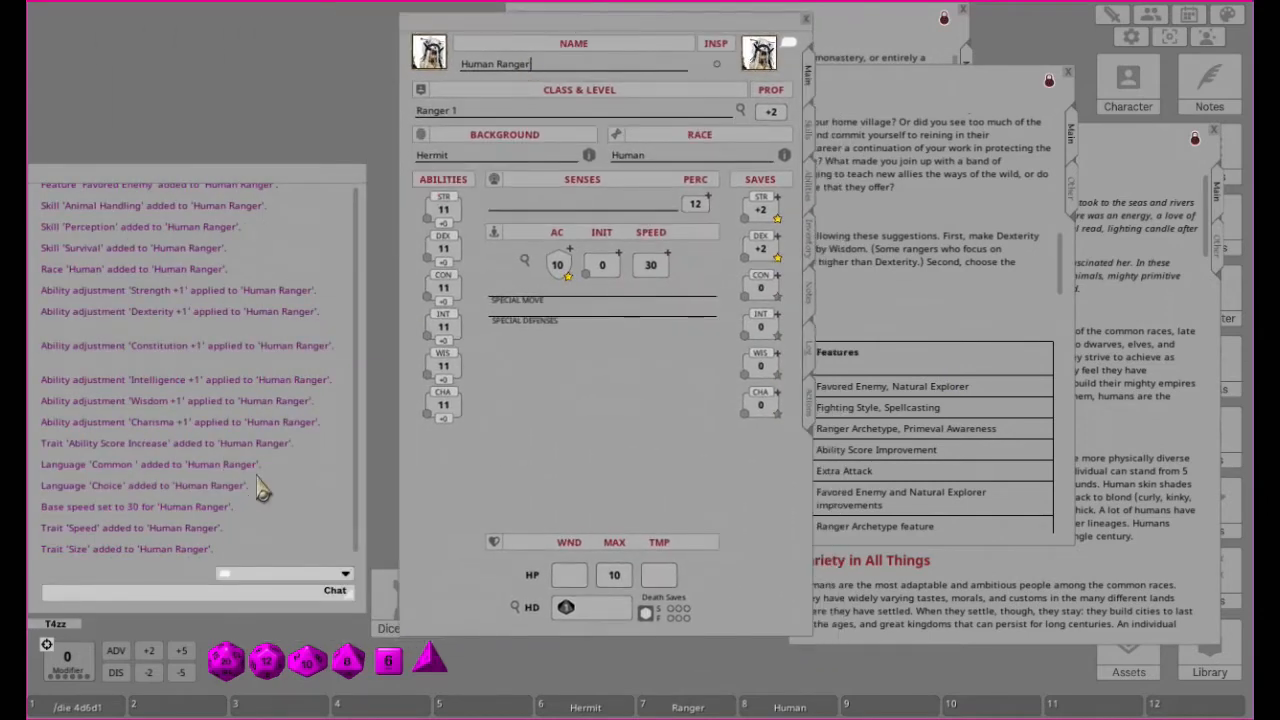
pyautogui.scroll(10, 258, 470)
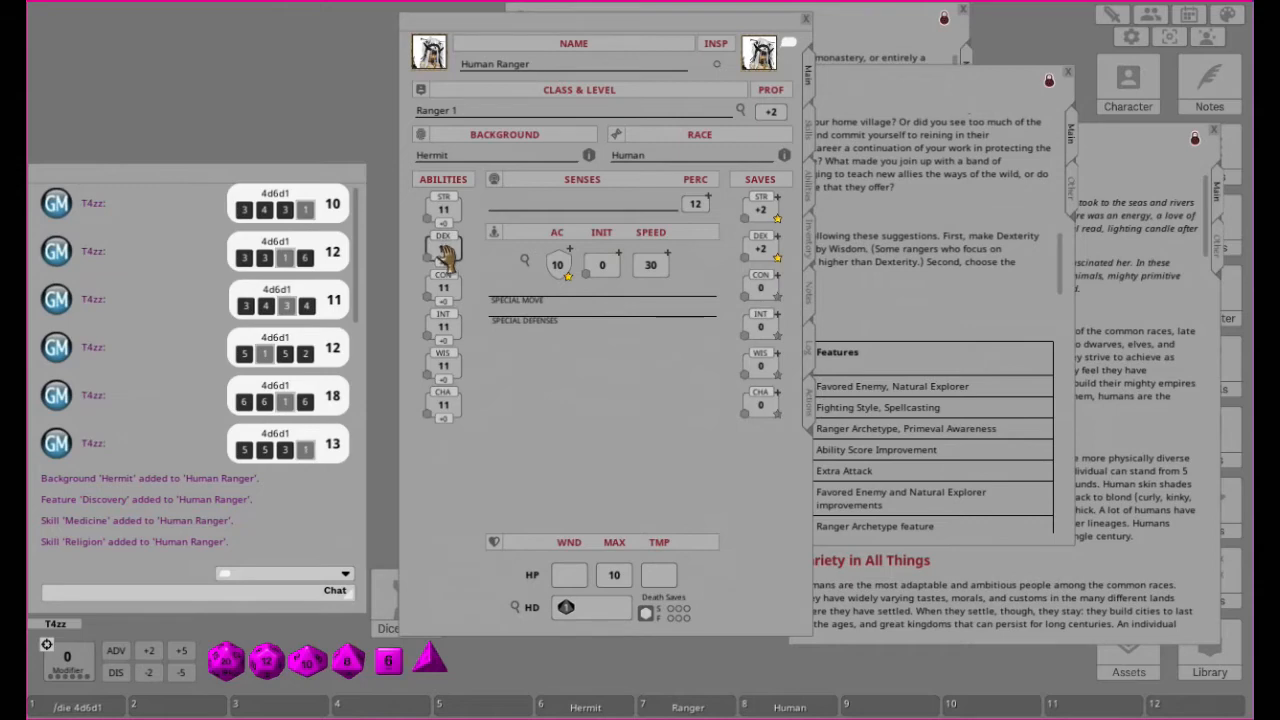
pyautogui.moveTo(445, 252); pyautogui.dragTo(445, 252)
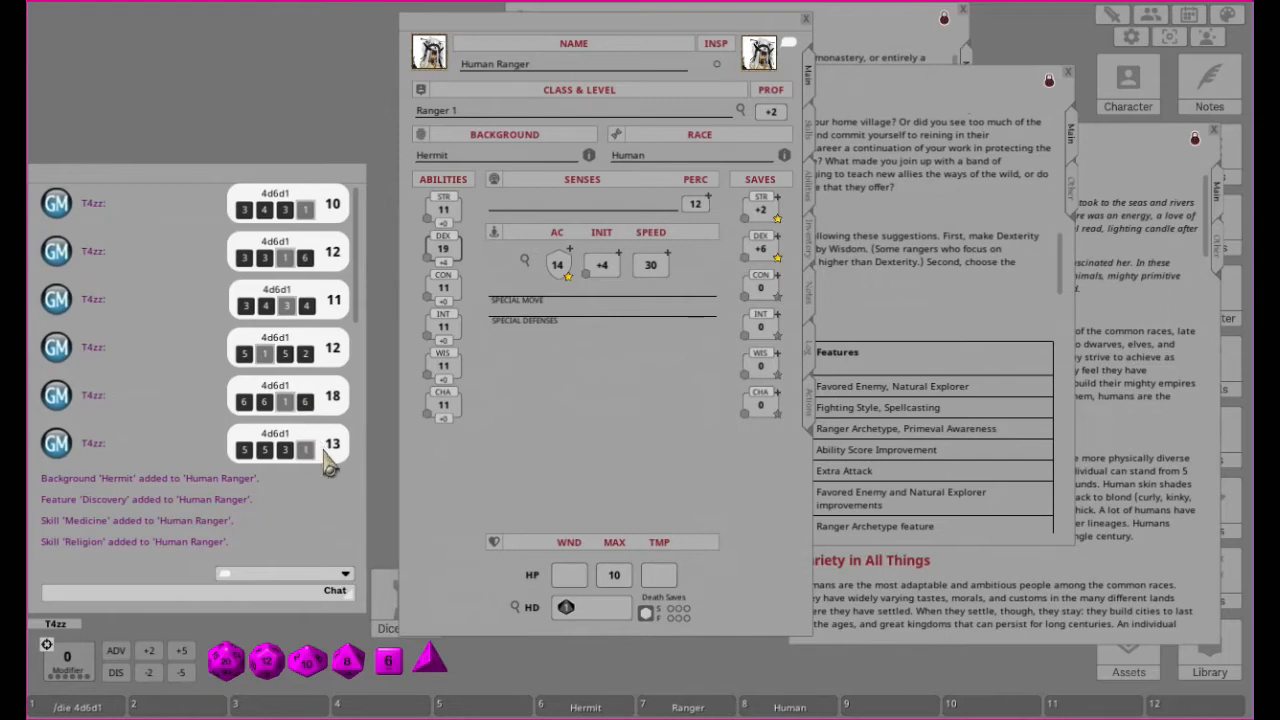
pyautogui.click(437, 371)
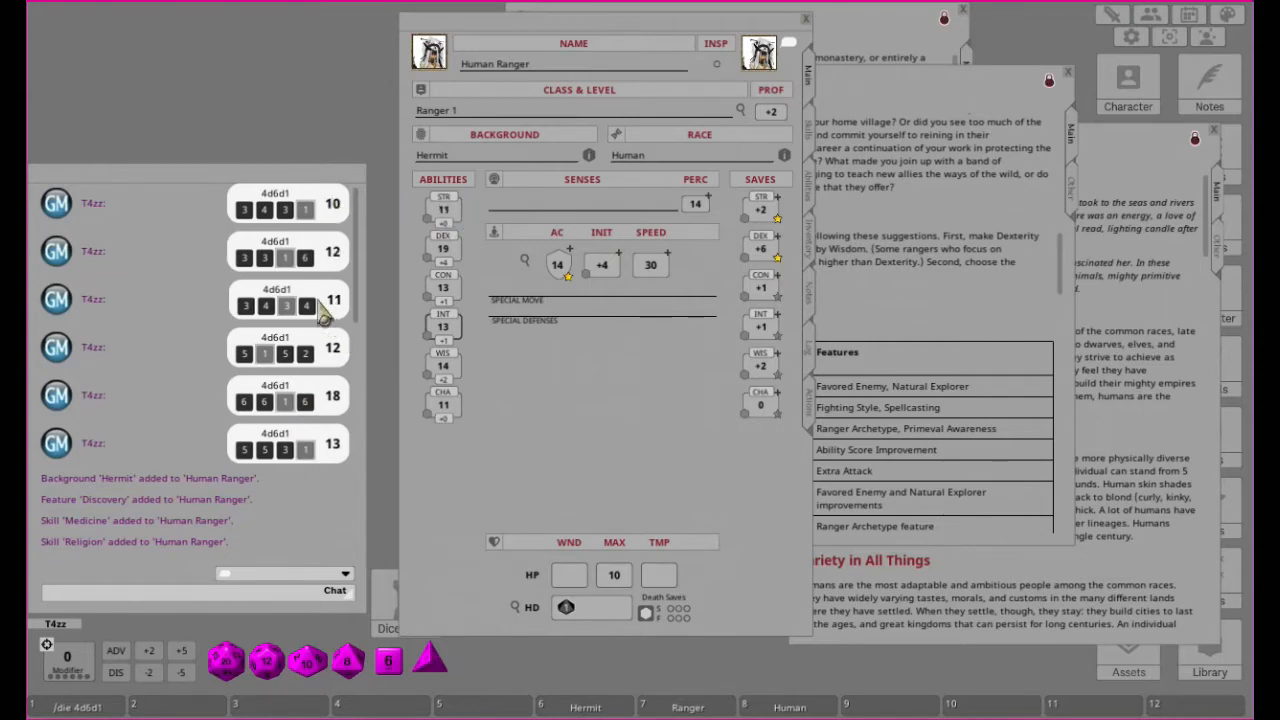
pyautogui.moveTo(325, 320); pyautogui.dragTo(443, 418)
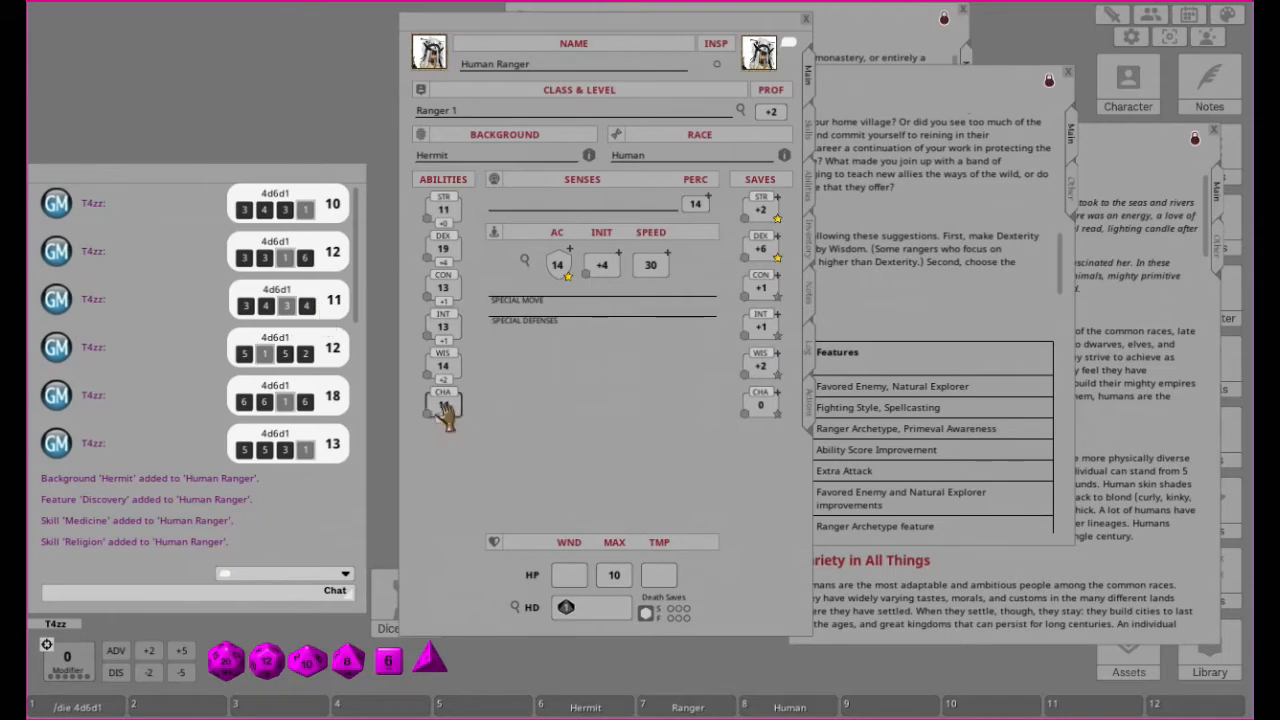
pyautogui.moveTo(445, 412); pyautogui.dragTo(444, 414)
pyautogui.moveTo(566, 608); pyautogui.dragTo(665, 668)
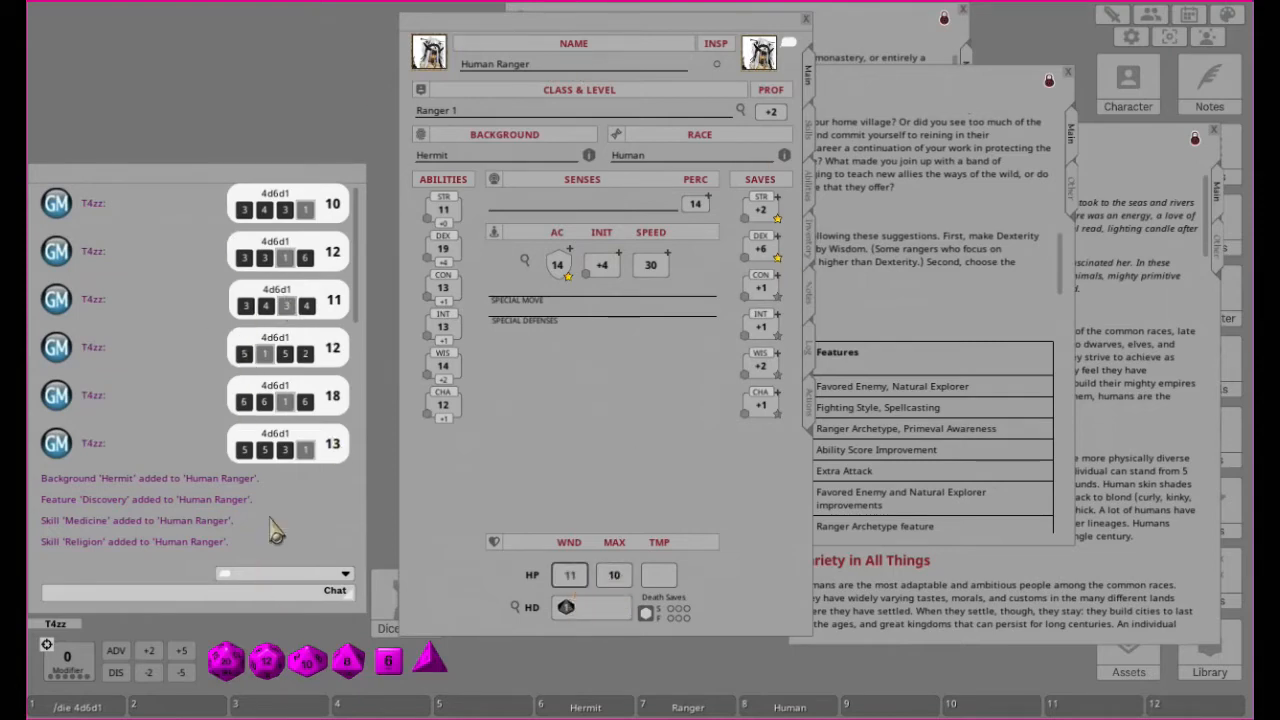
# Step: Clear all entries from the chat log
pyautogui.scroll(-10, 280, 525)
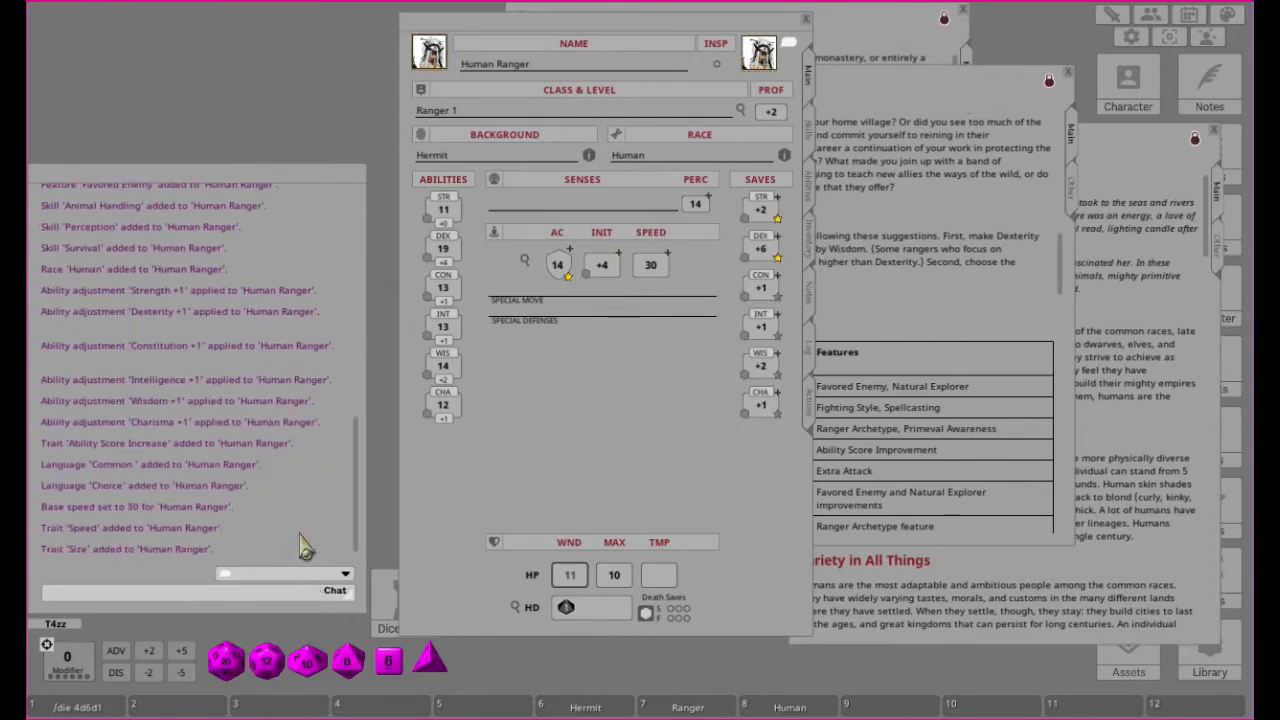
pyautogui.rightClick(295, 500)
pyautogui.click(230, 512)
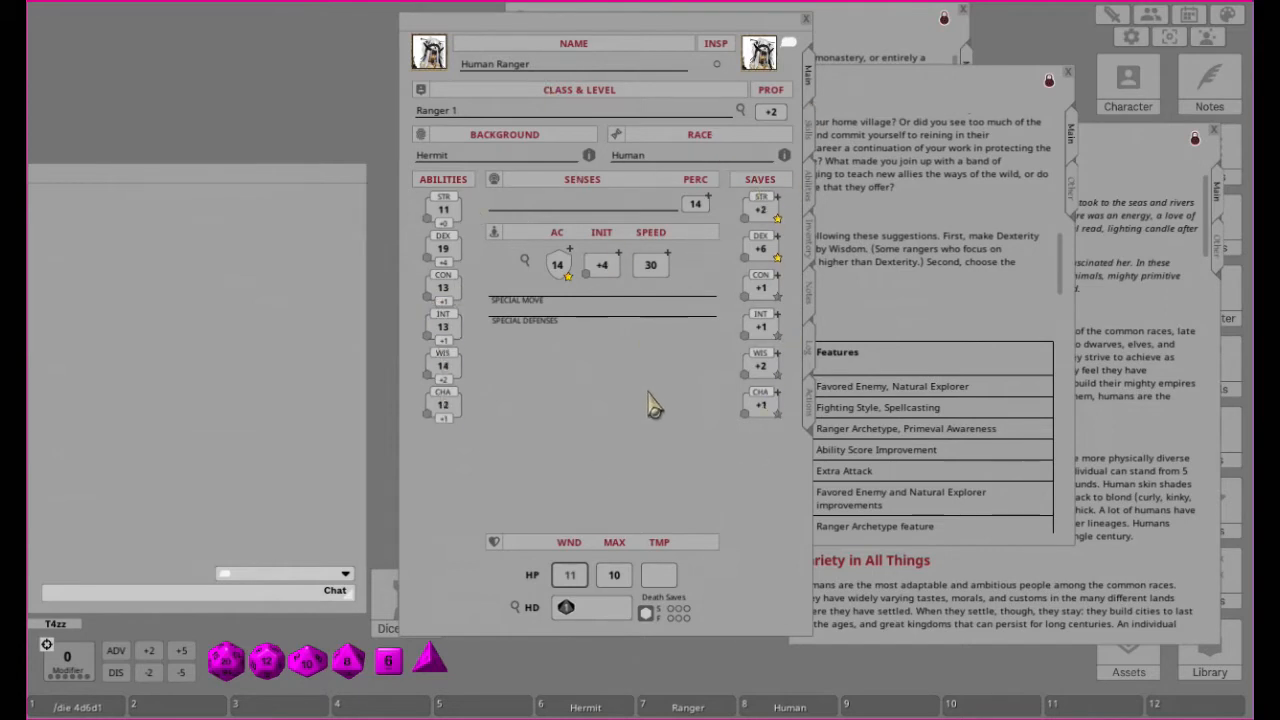
# Step: Show the character's abilities page, move the sheet aside, and read the Discovery feature's description
pyautogui.click(812, 135)
pyautogui.click(812, 190)
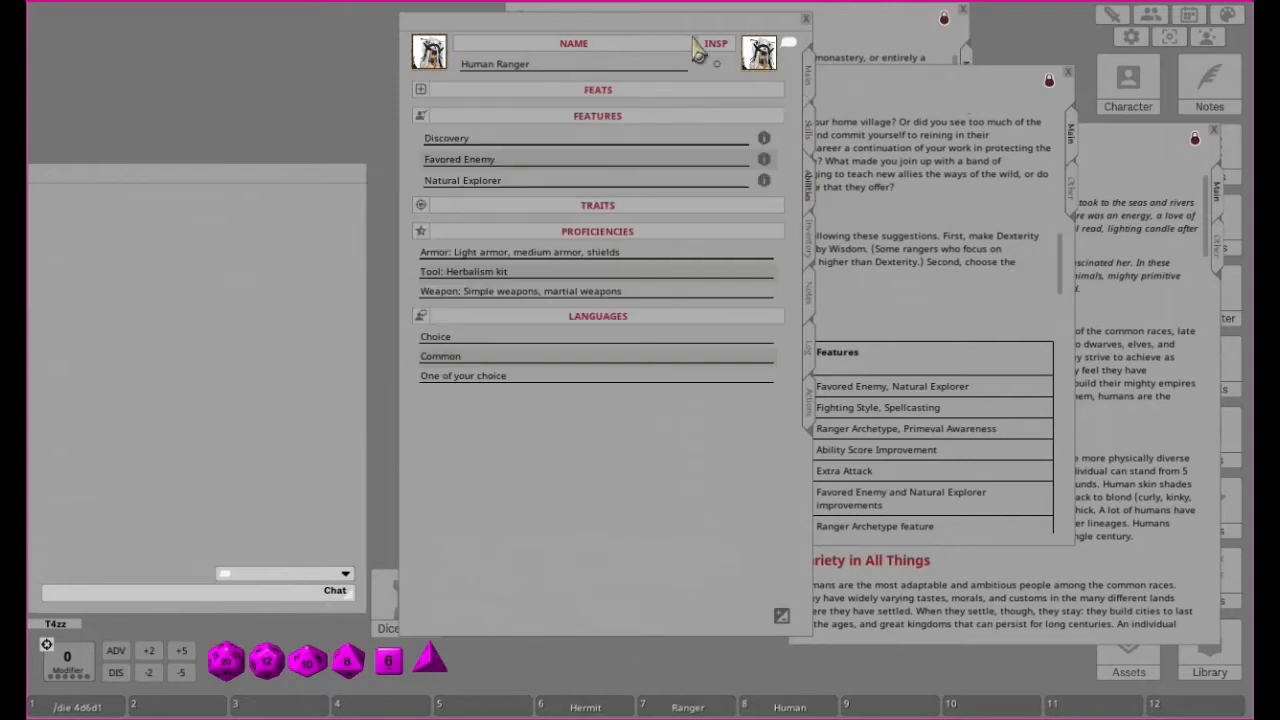
pyautogui.moveTo(640, 32); pyautogui.dragTo(285, 40)
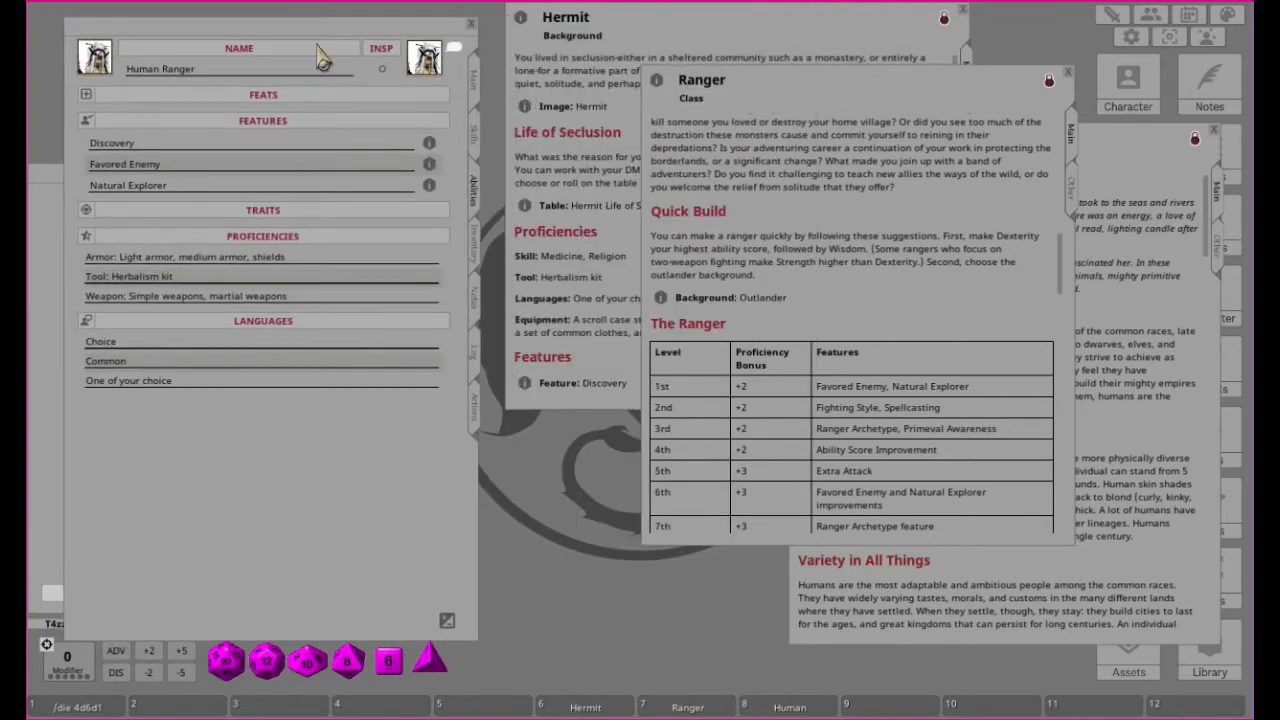
pyautogui.click(429, 143)
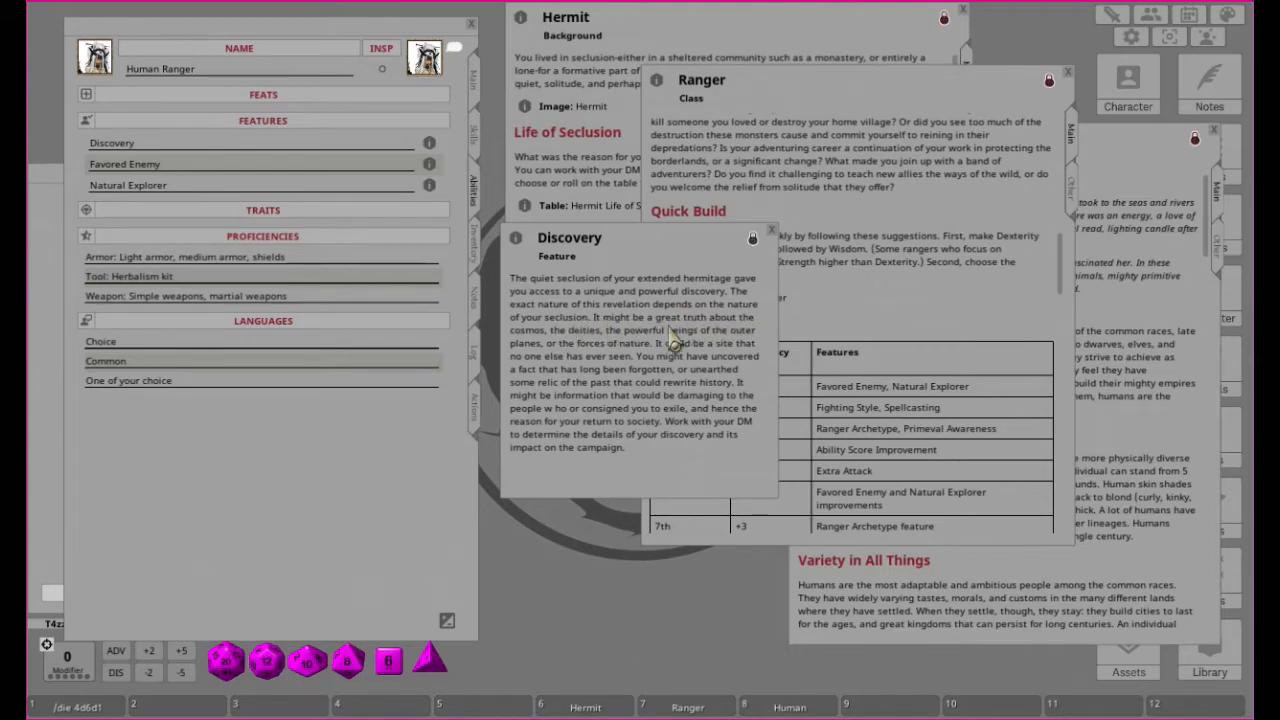
pyautogui.click(771, 231)
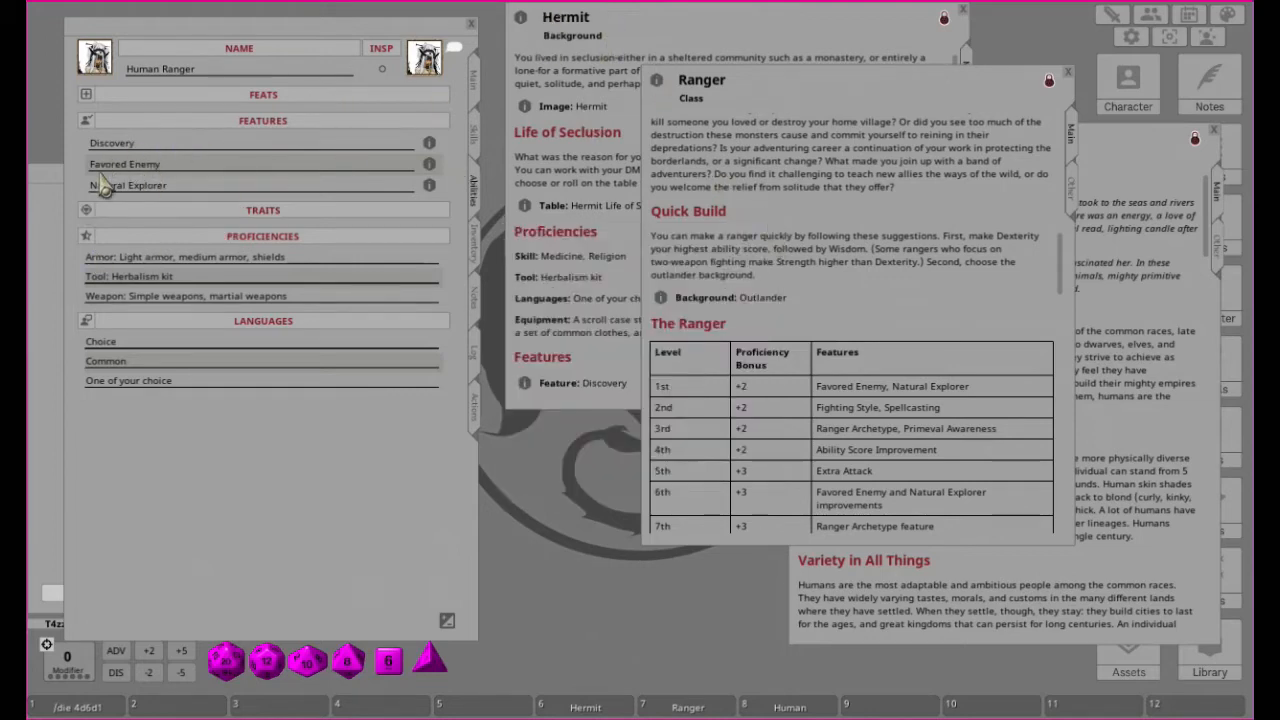
# Step: Open the Favored Enemy feature's description, then move and enlarge its window for reading
pyautogui.click(429, 164)
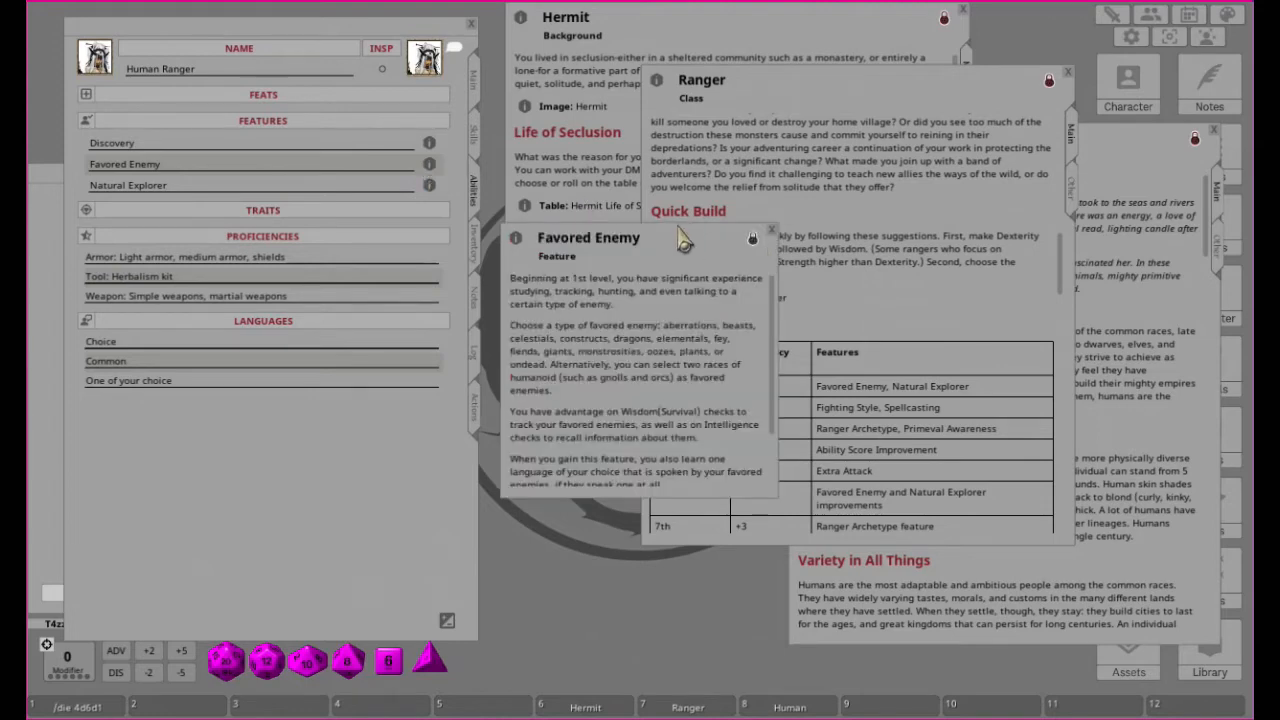
pyautogui.moveTo(664, 237); pyautogui.dragTo(756, 60)
pyautogui.moveTo(845, 315); pyautogui.dragTo(1090, 432)
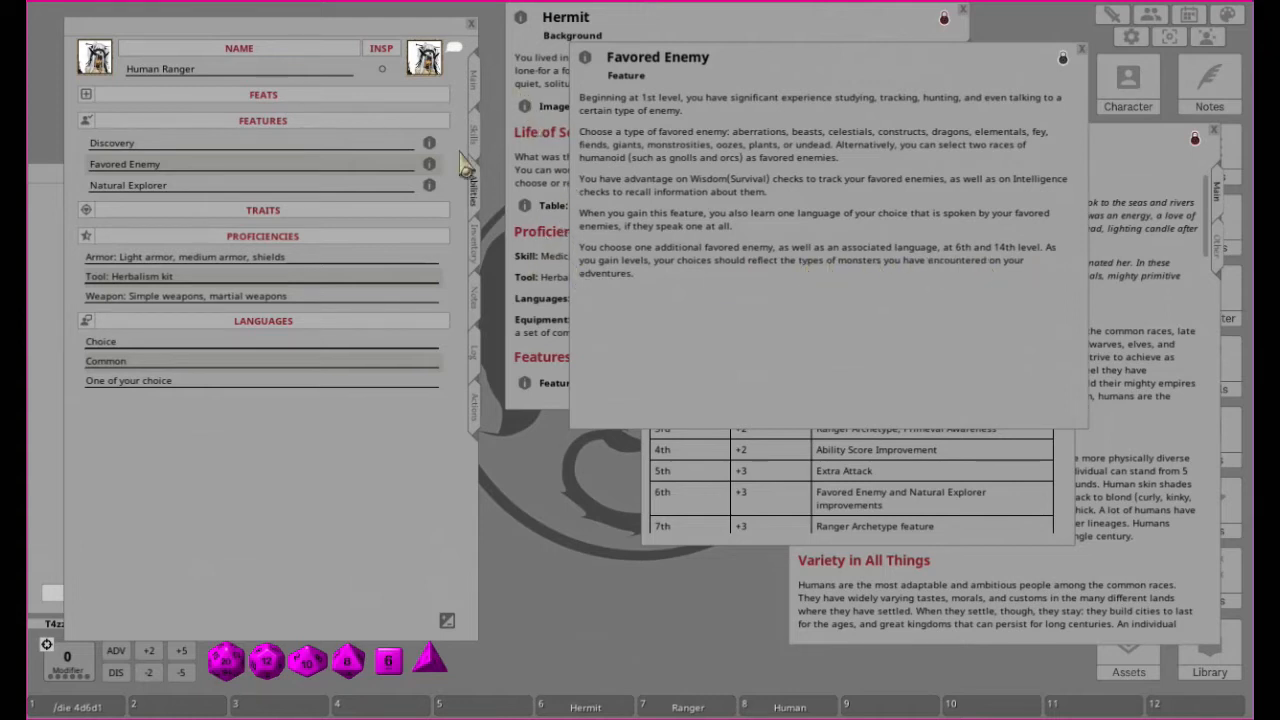
# Step: Extend the Favored Enemy feature's name to "Favored Enemy (Orc, Gobiln)" on the character sheet
pyautogui.click(181, 167)
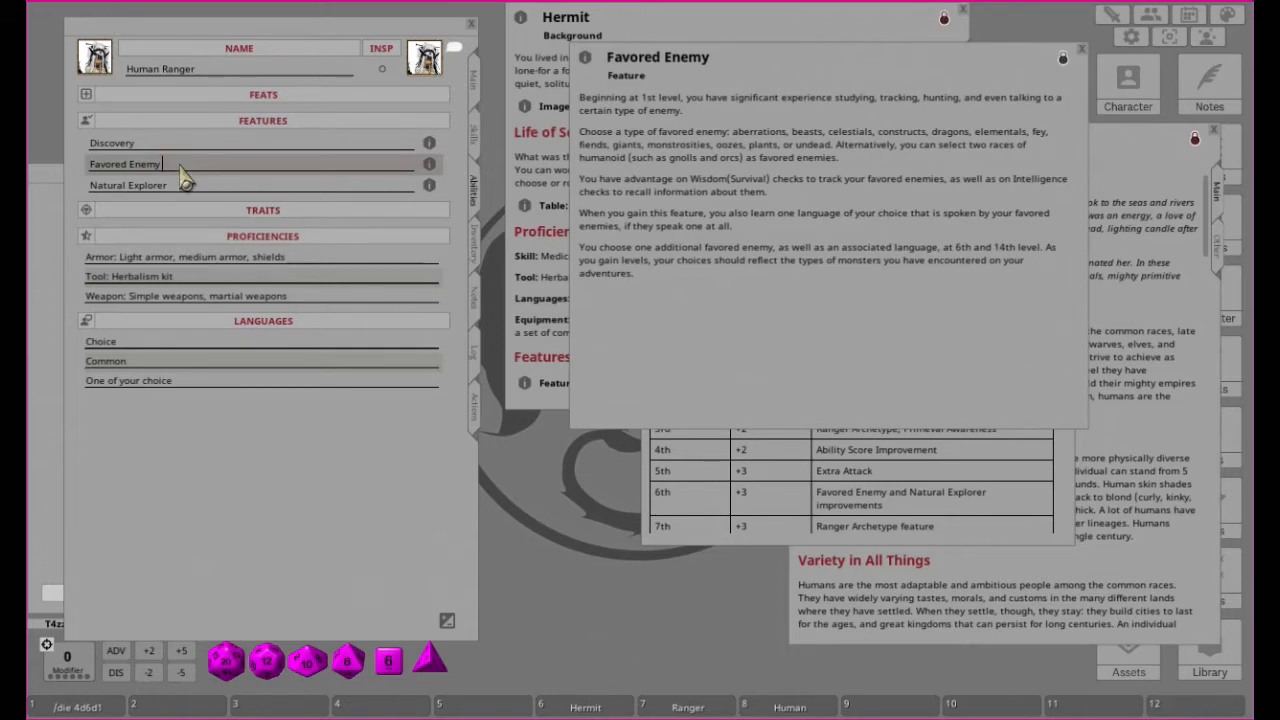
pyautogui.write('()')
pyautogui.press('Left')
pyautogui.press('shift')
pyautogui.write('Or')
pyautogui.press('shift')
pyautogui.write('n')
# Step: Open the campaign's Languages list from the options to see which languages are available
pyautogui.click(1112, 16)
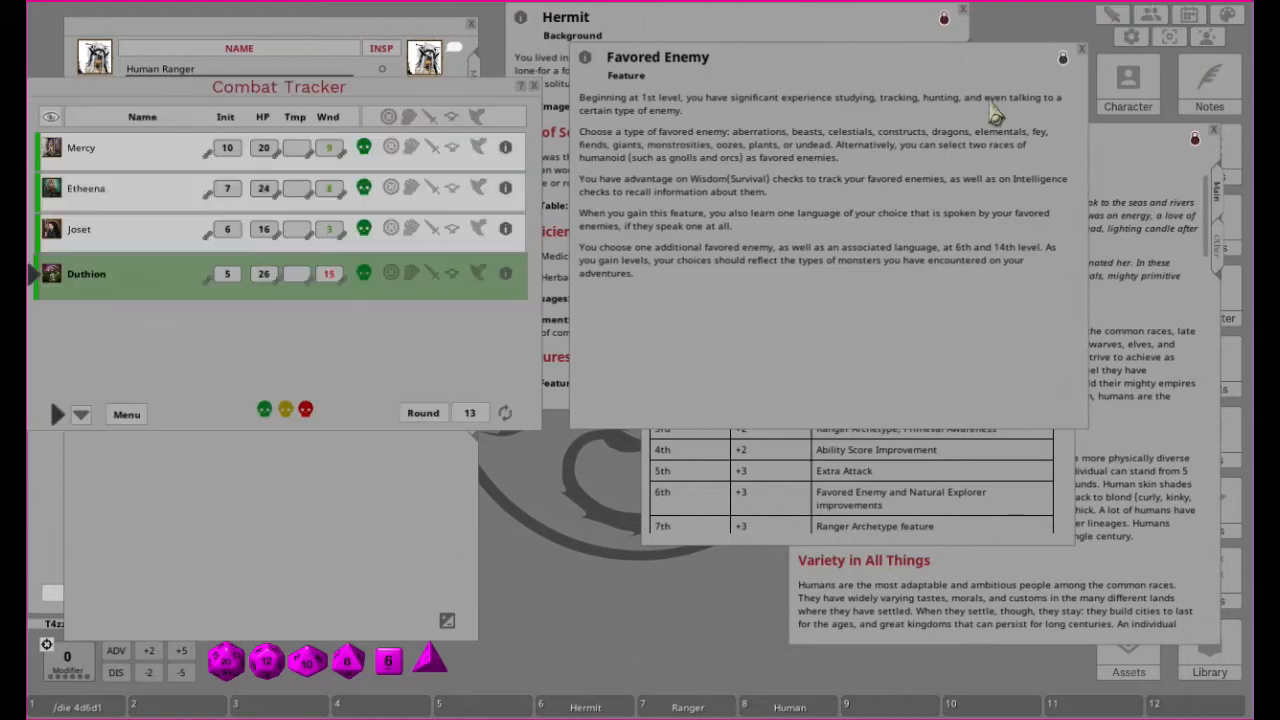
pyautogui.click(534, 87)
pyautogui.click(1131, 37)
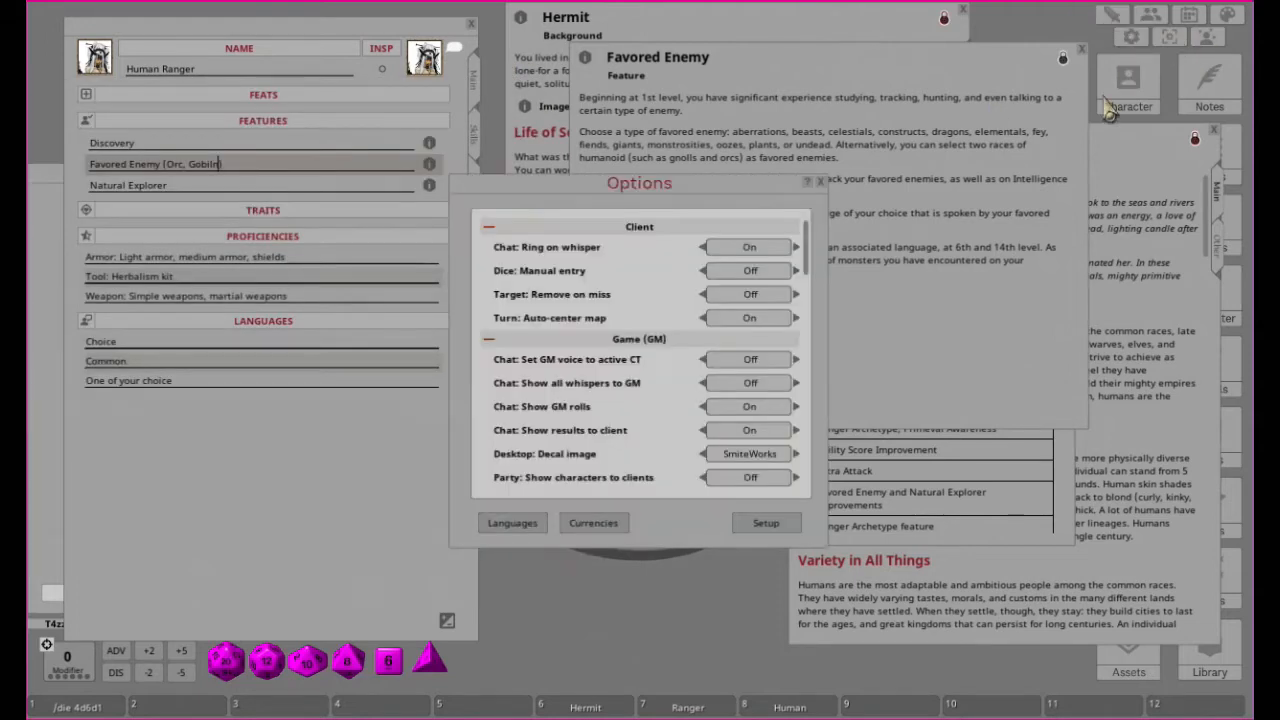
pyautogui.click(512, 523)
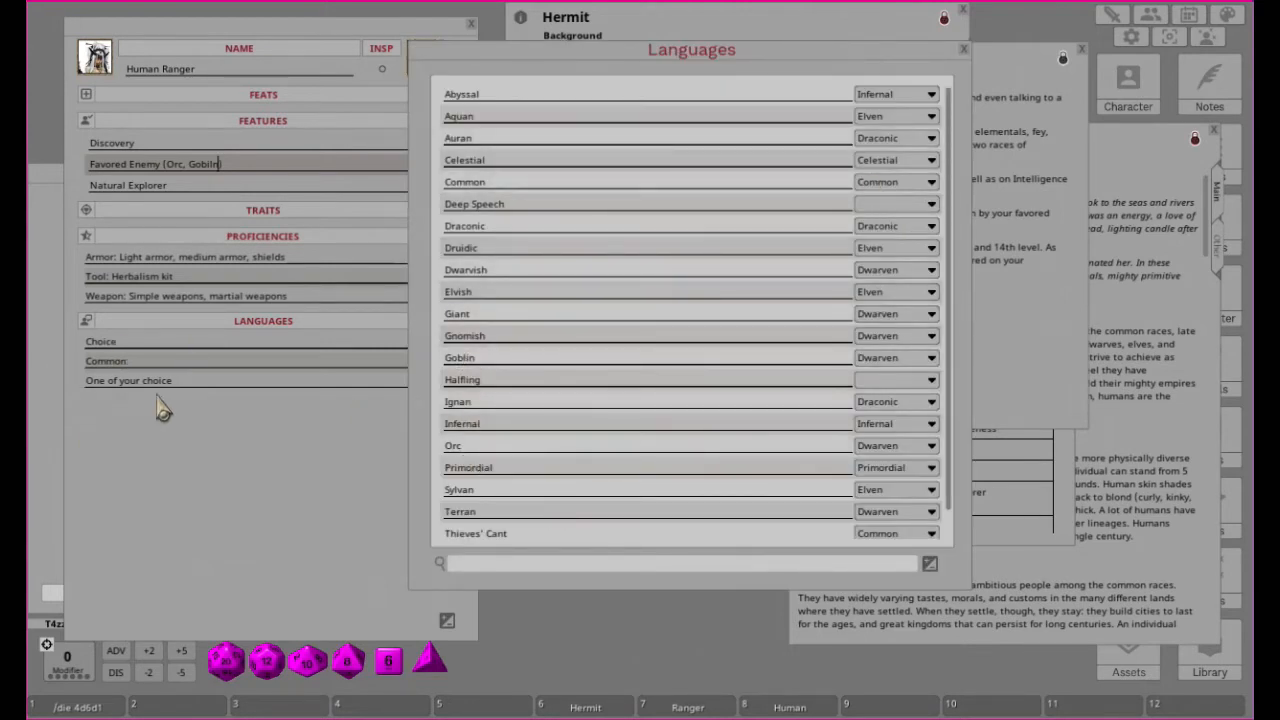
# Step: Add Orc as a new entry in the character's languages, then close the campaign's Languages list and the options
pyautogui.click(138, 343)
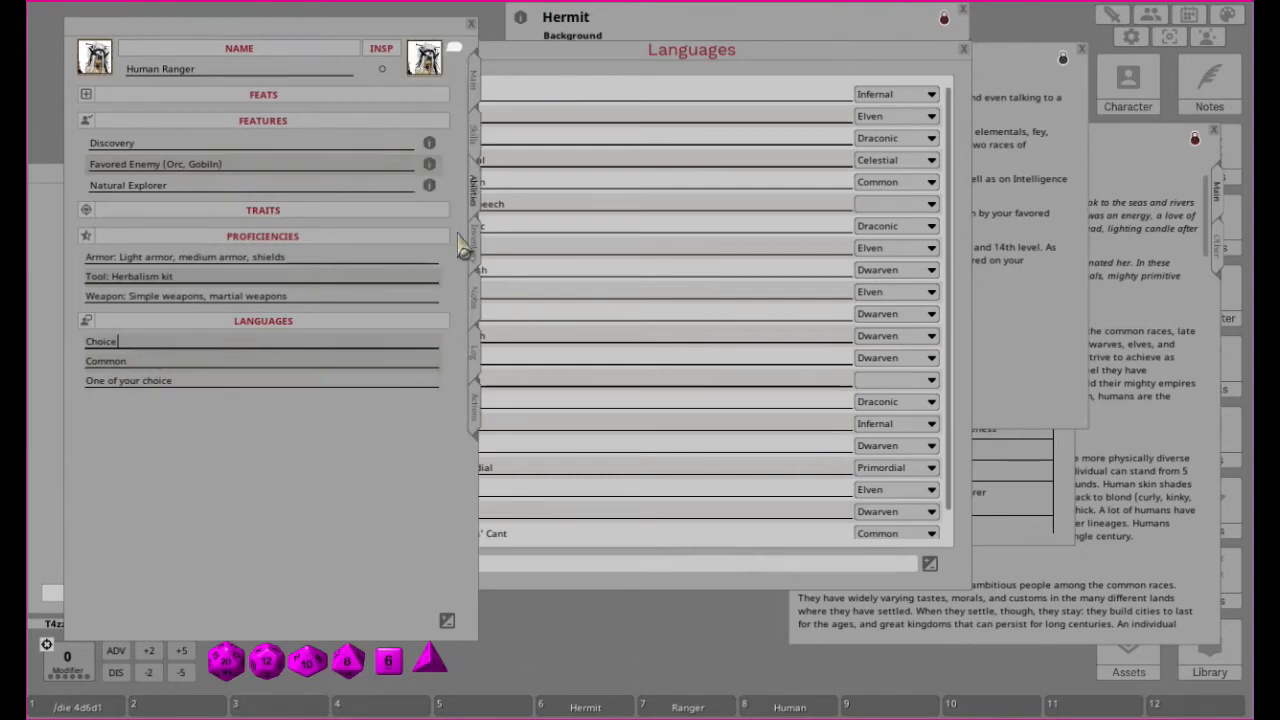
pyautogui.click(447, 621)
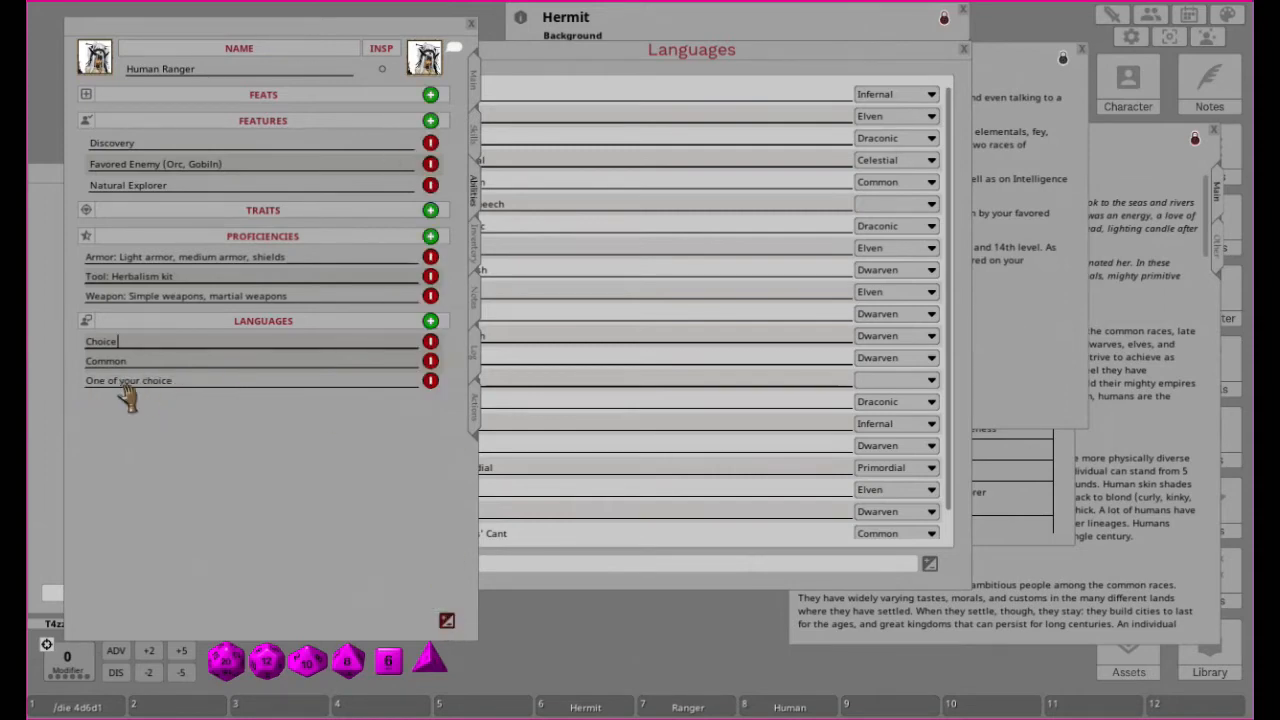
pyautogui.click(431, 322)
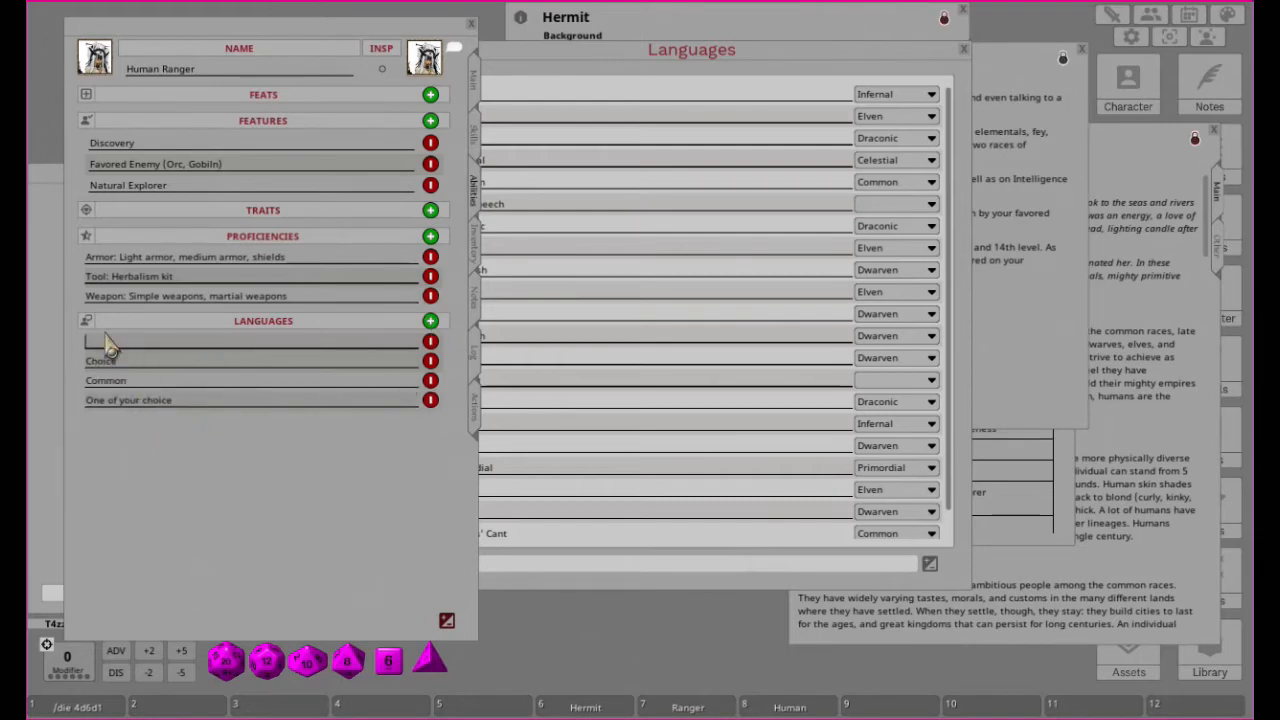
pyautogui.press('shift')
pyautogui.write('Orc')
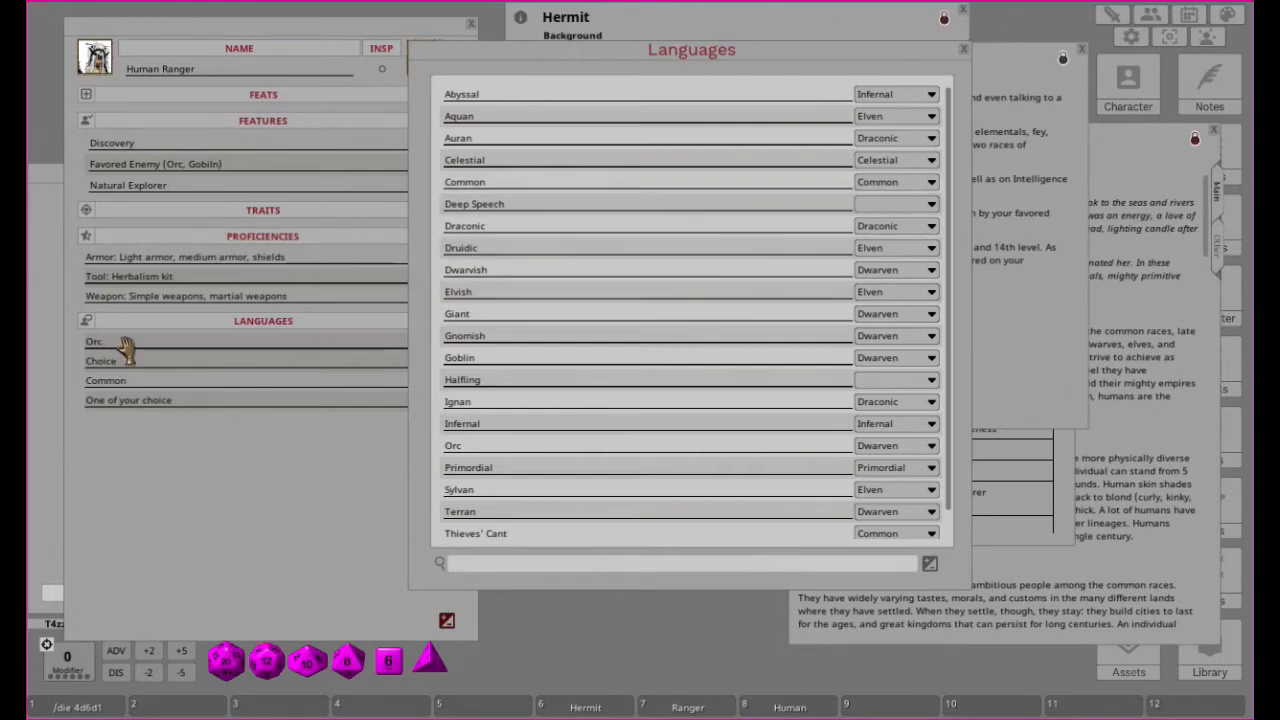
pyautogui.click(964, 52)
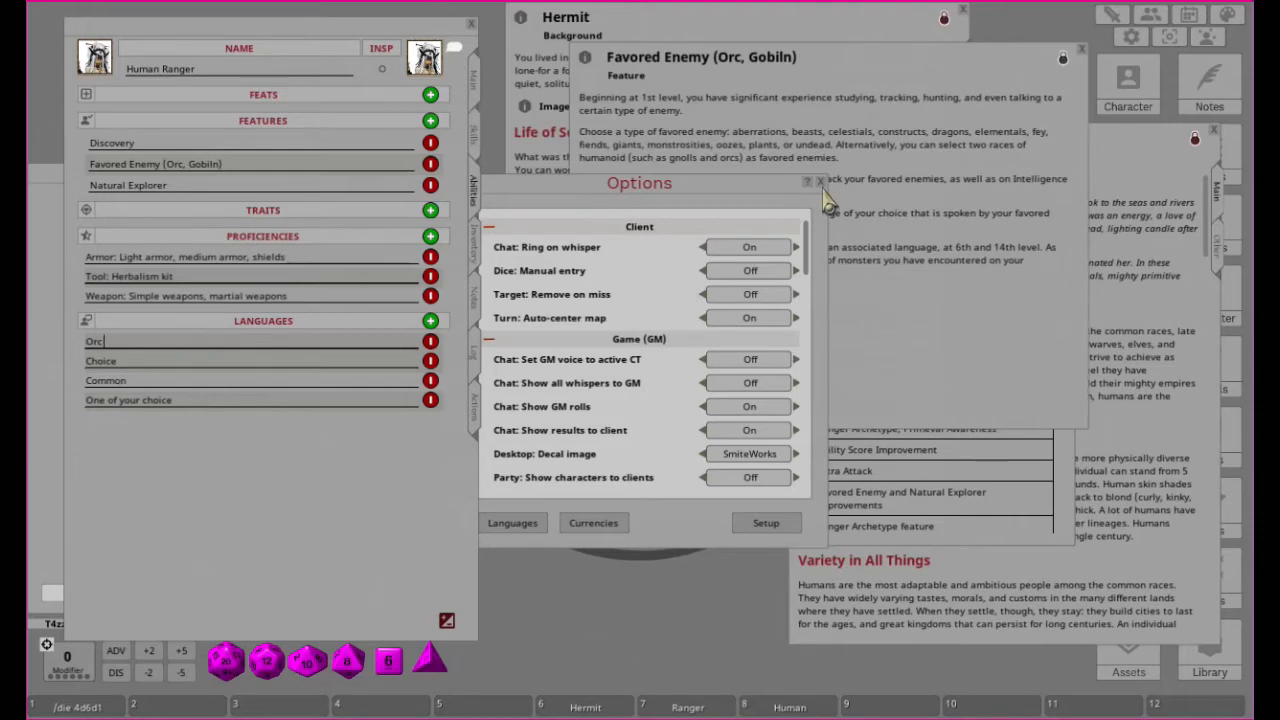
pyautogui.click(820, 182)
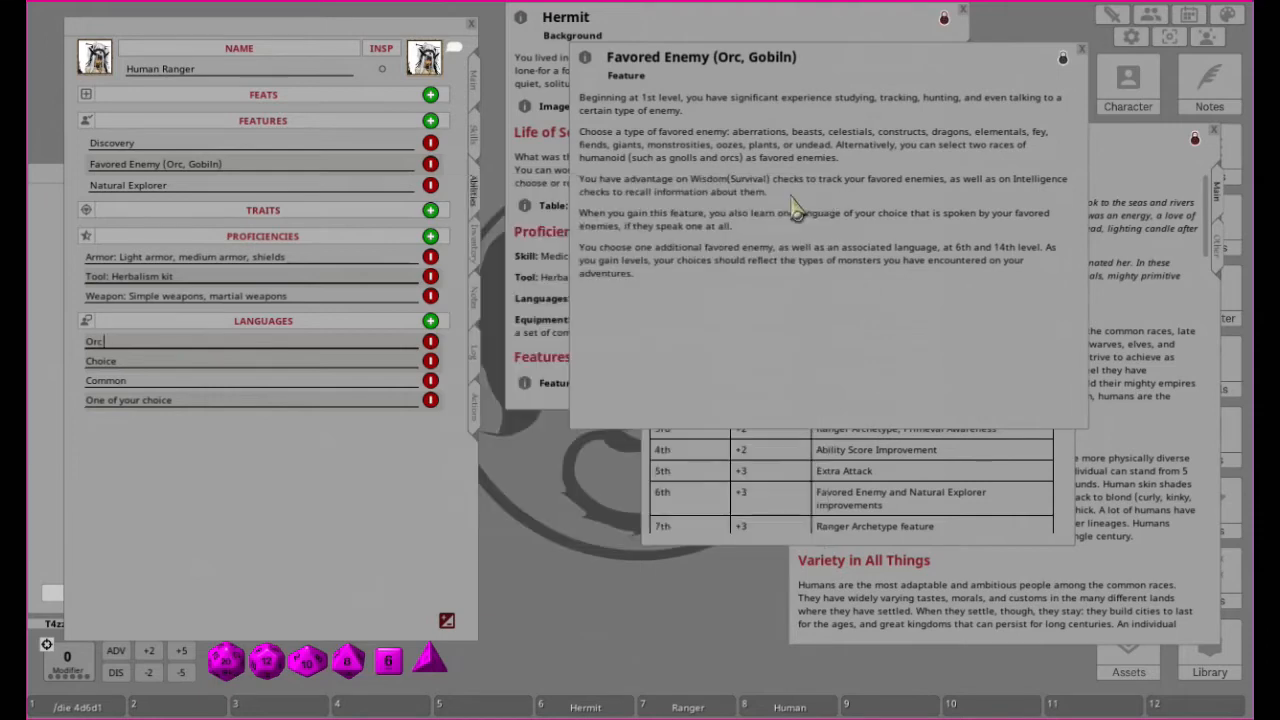
# Step: Replace the "Choice" language entry with Sylvan, checking its spelling against the campaign's Languages list
pyautogui.click(146, 363)
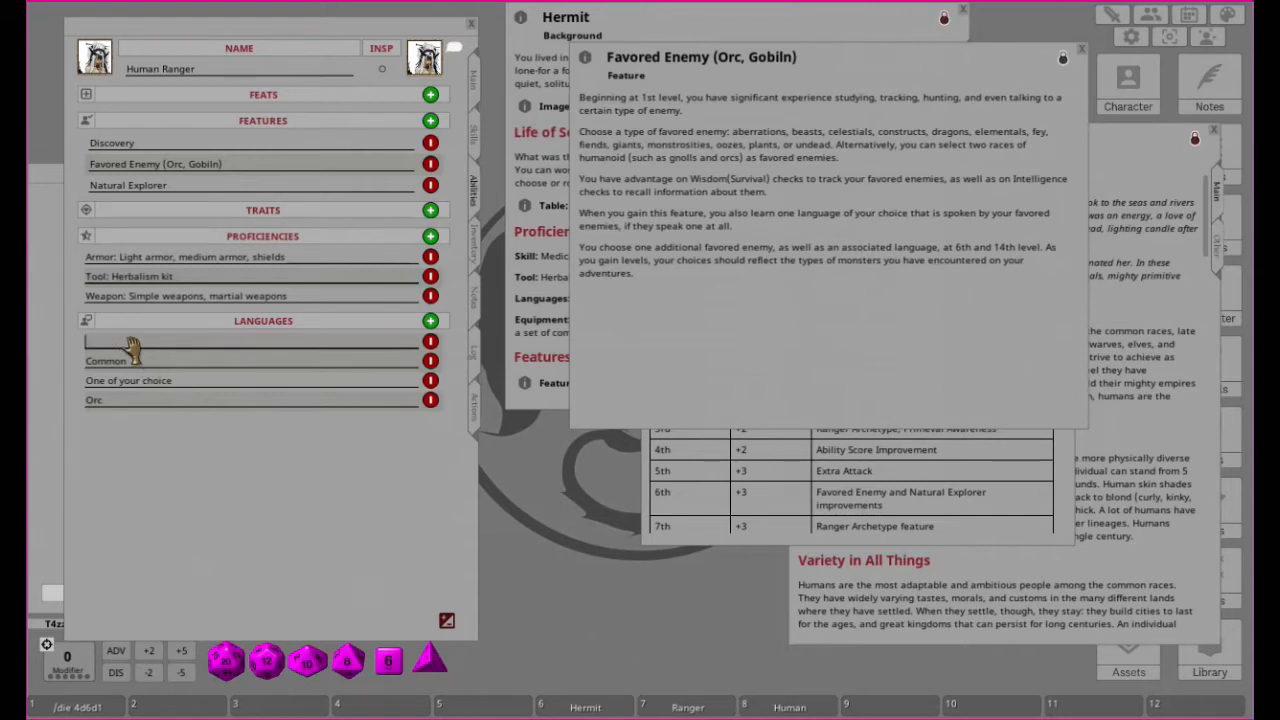
pyautogui.write('E')
pyautogui.write('Sylvin')
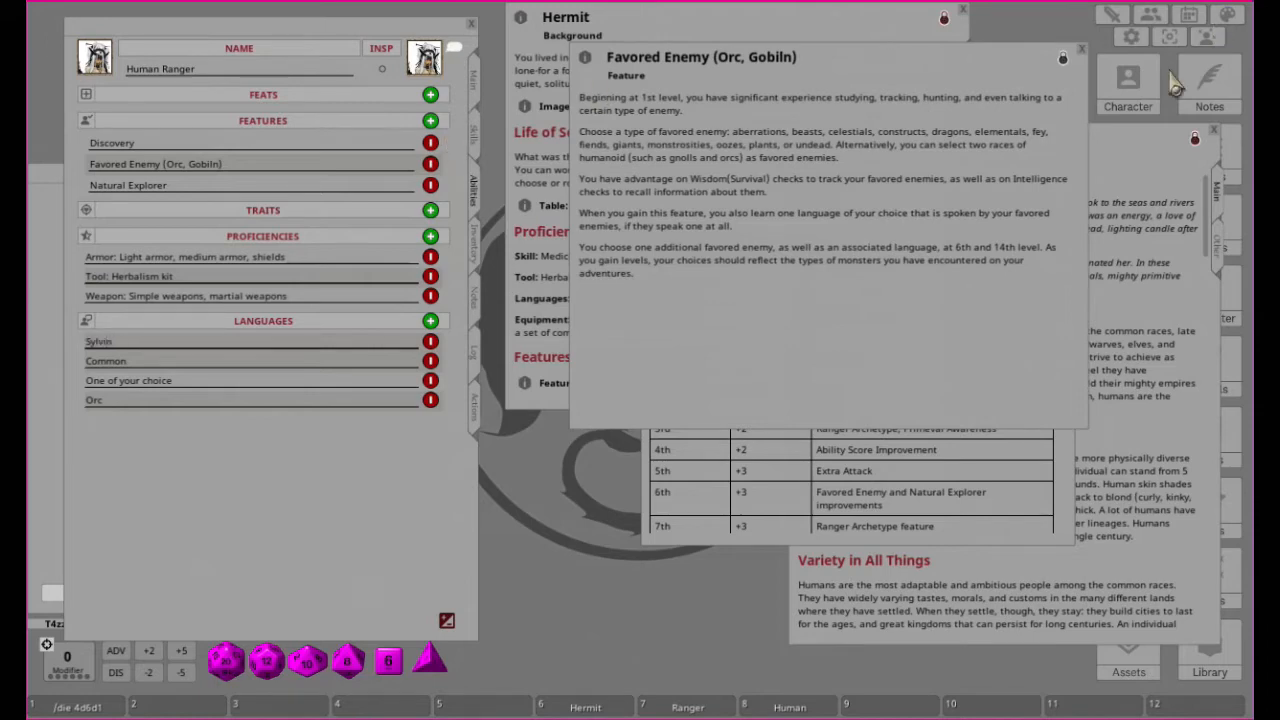
pyautogui.click(1131, 37)
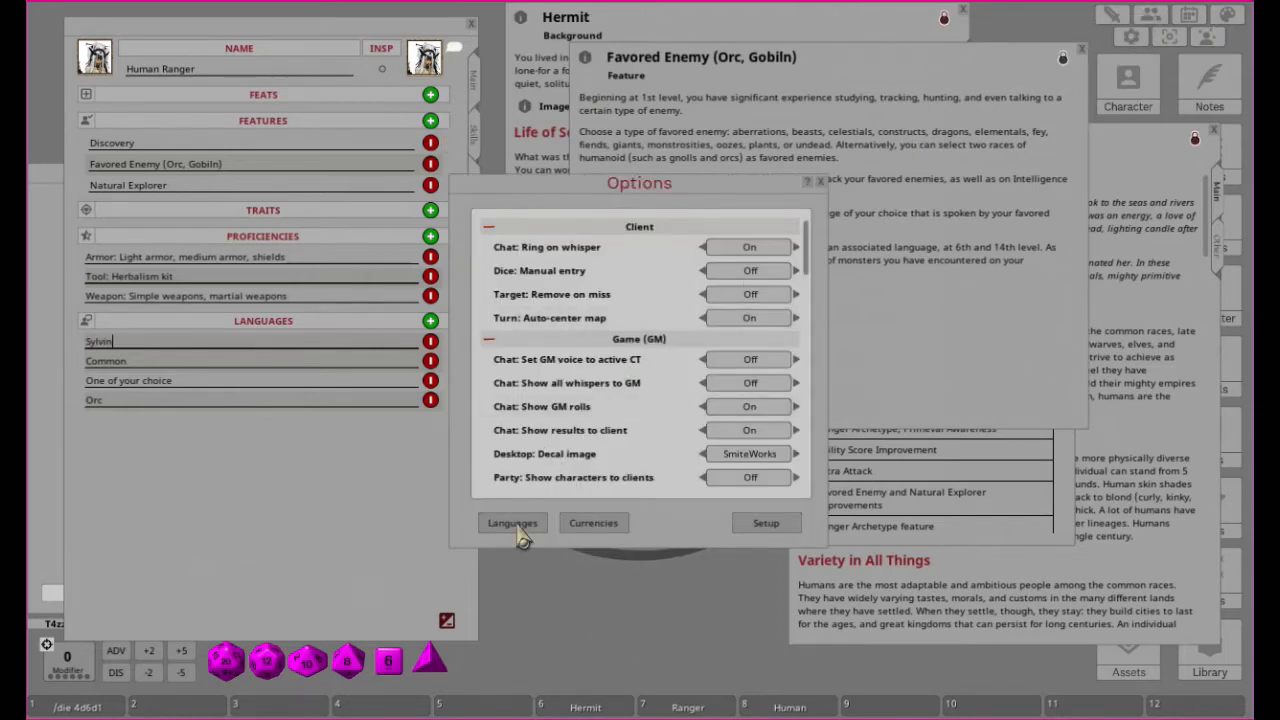
pyautogui.click(516, 529)
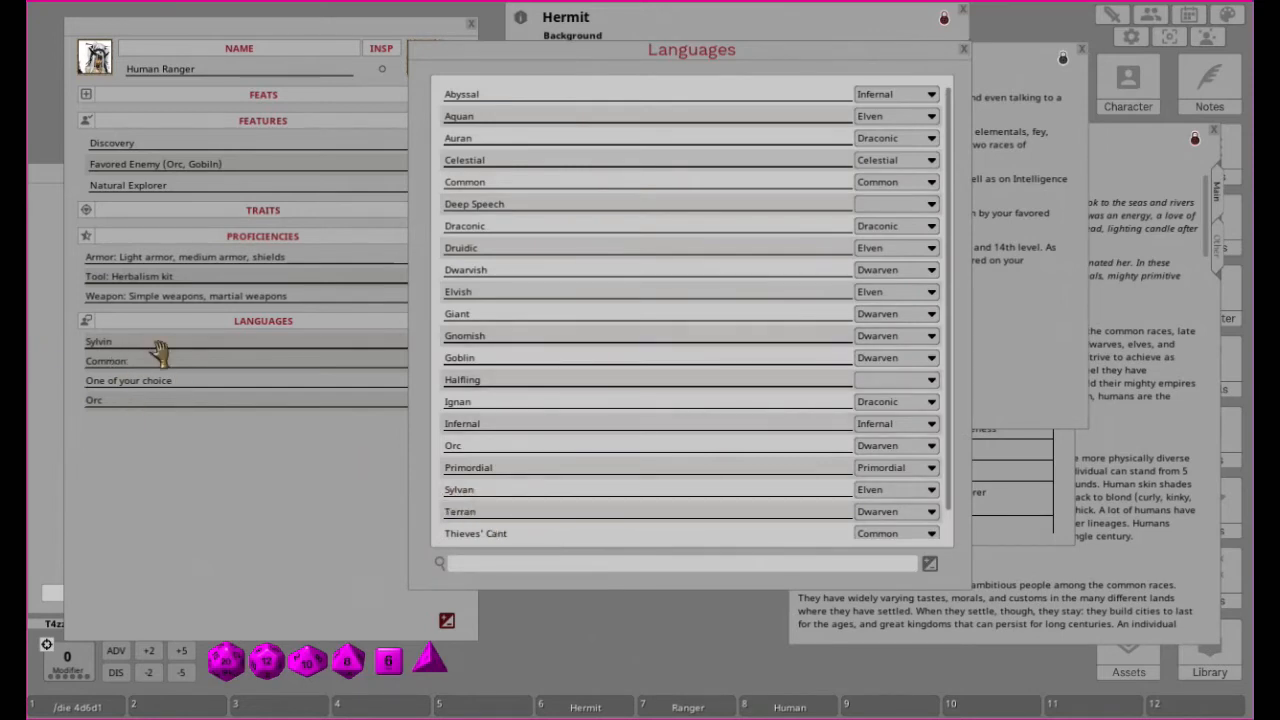
pyautogui.click(197, 347)
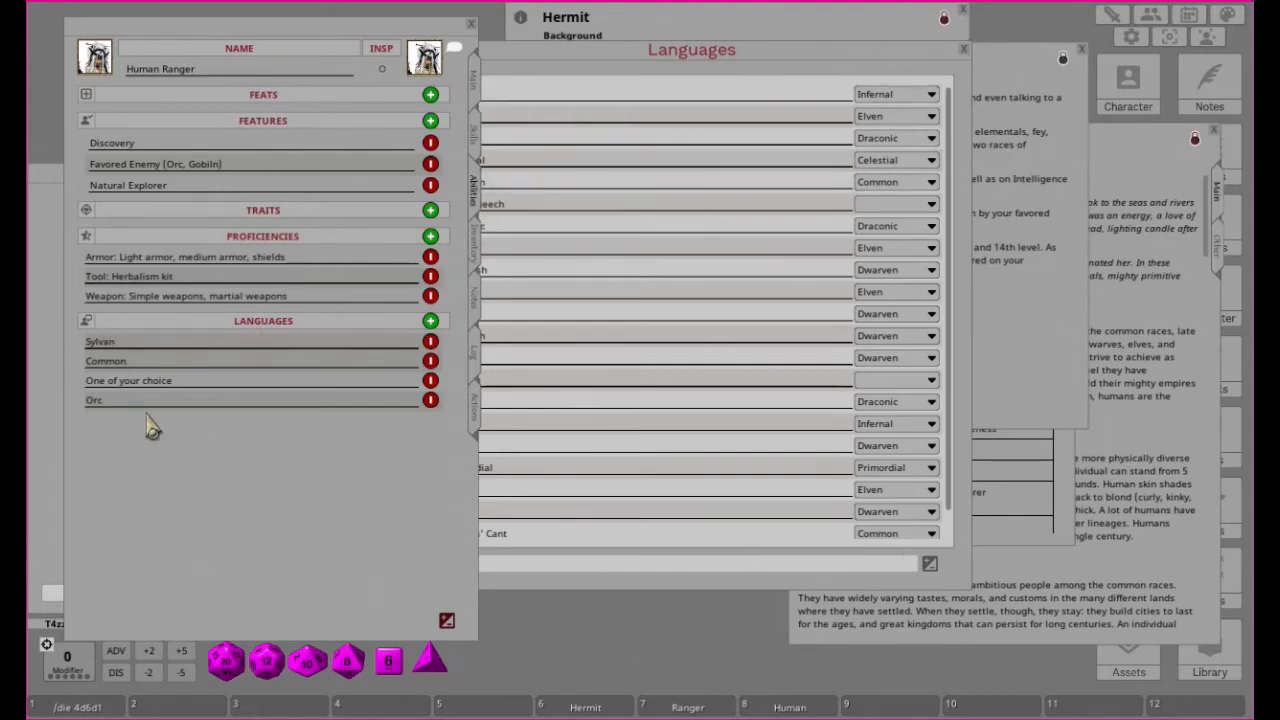
# Step: Replace the "One of your choice" language with Dwarvish, then close the Languages list and the options
pyautogui.click(200, 381)
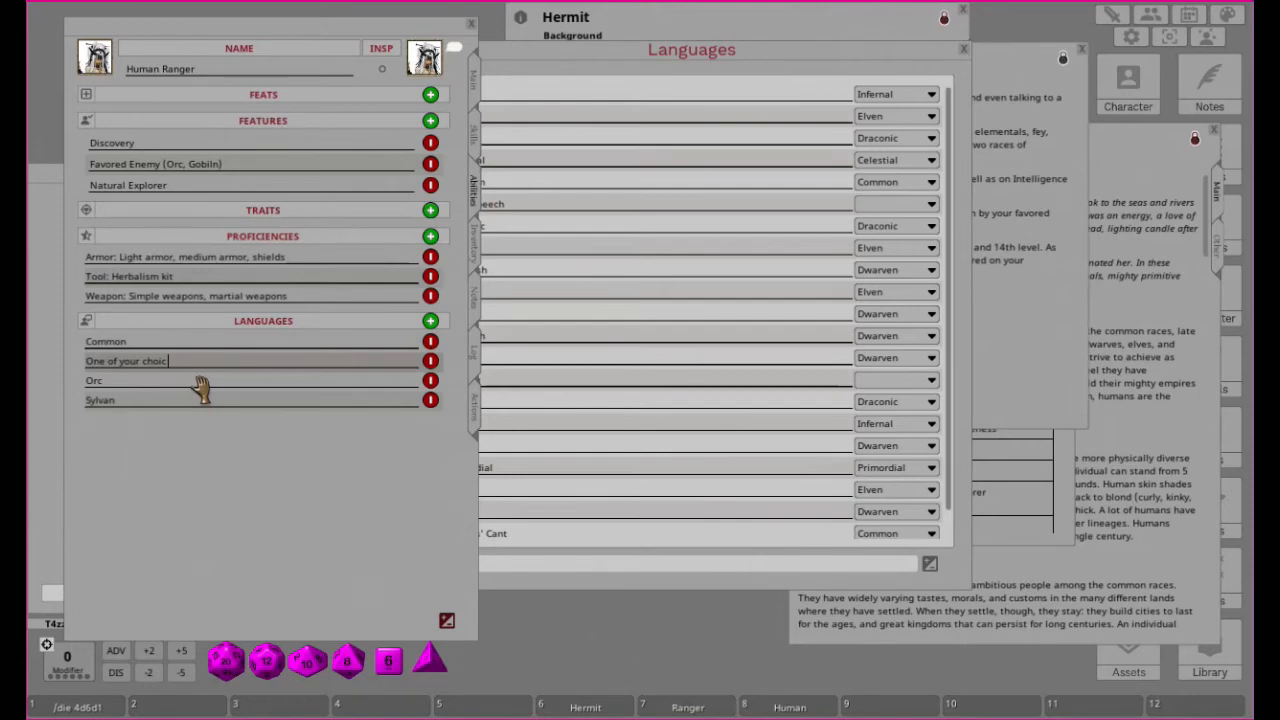
pyautogui.write('Dwarvish')
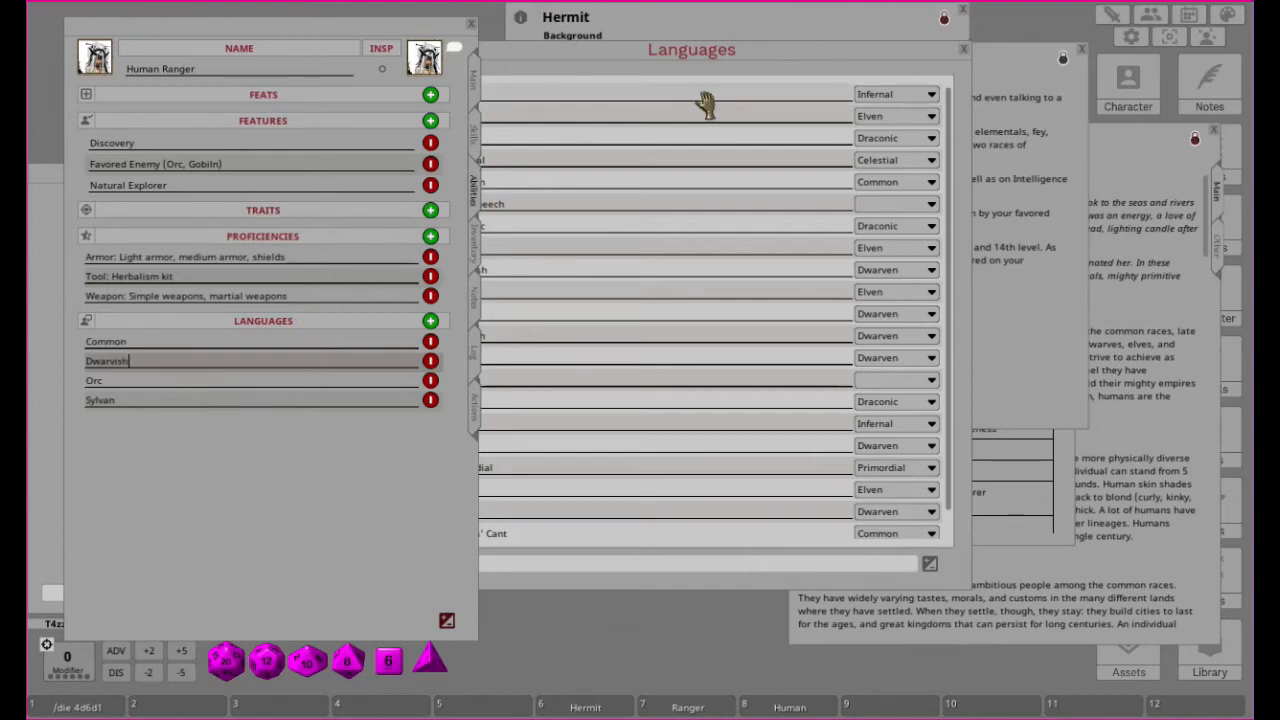
pyautogui.click(713, 63)
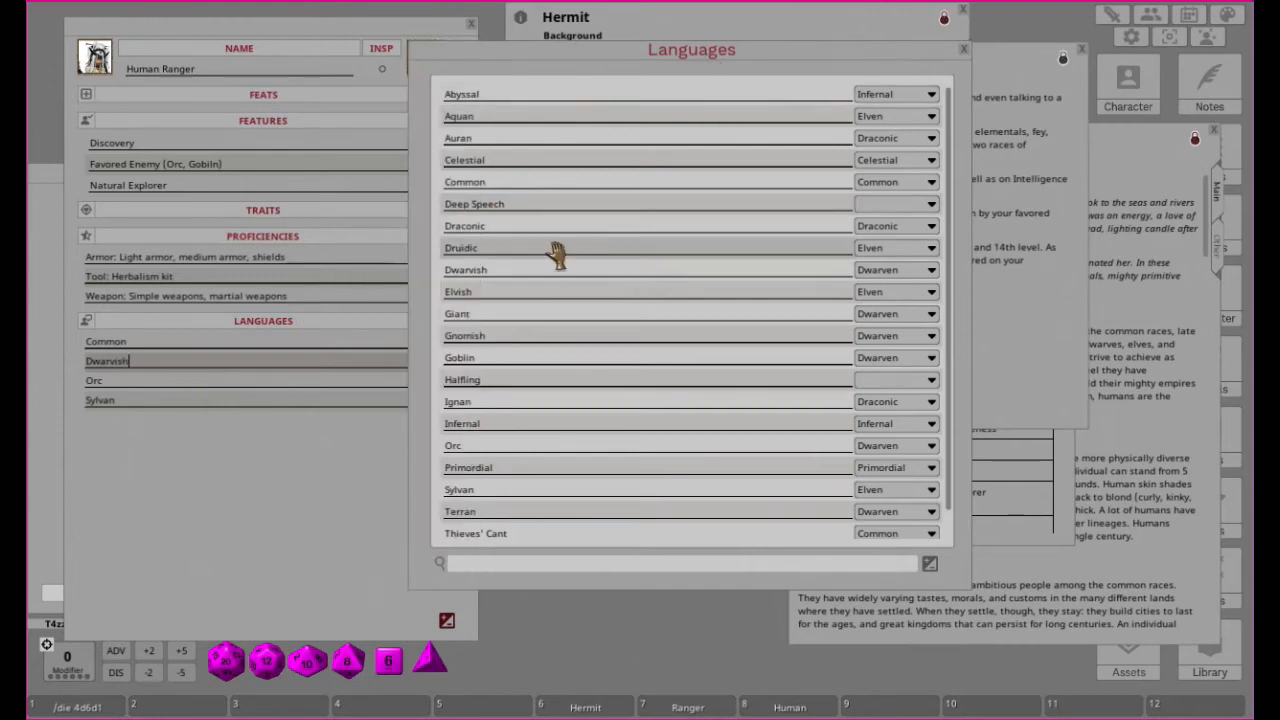
pyautogui.click(186, 556)
pyautogui.click(964, 50)
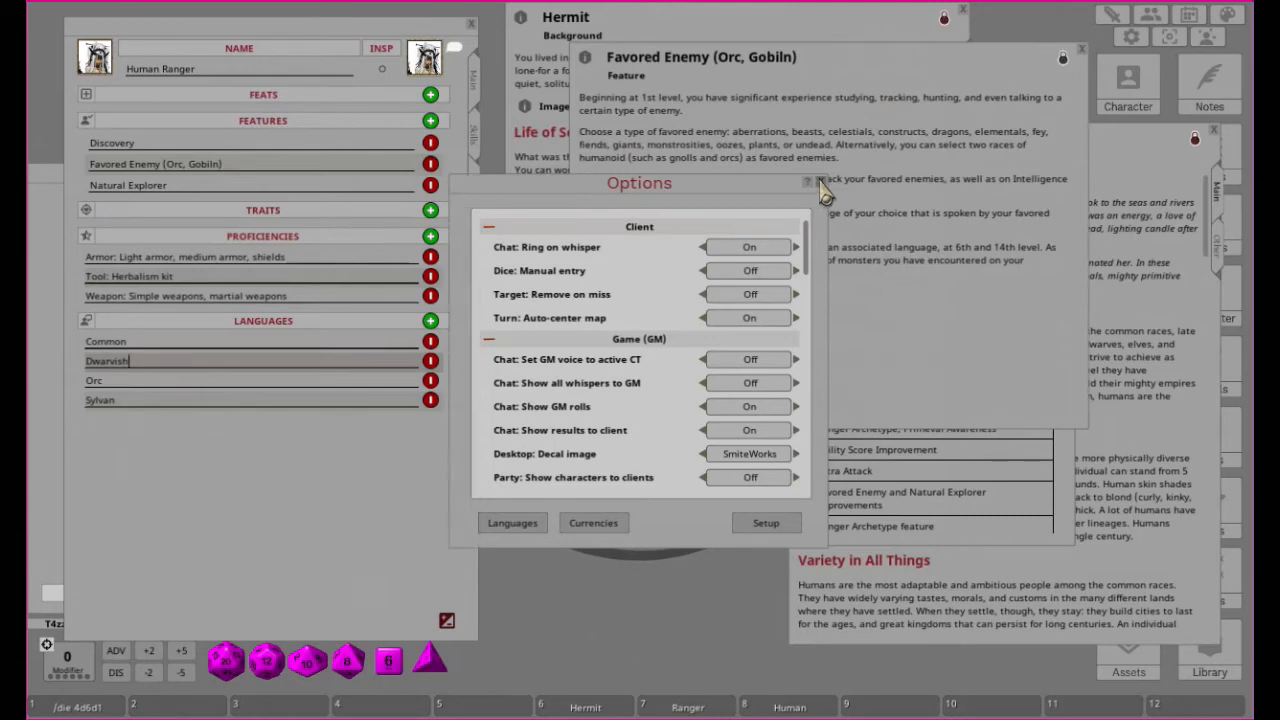
pyautogui.click(819, 182)
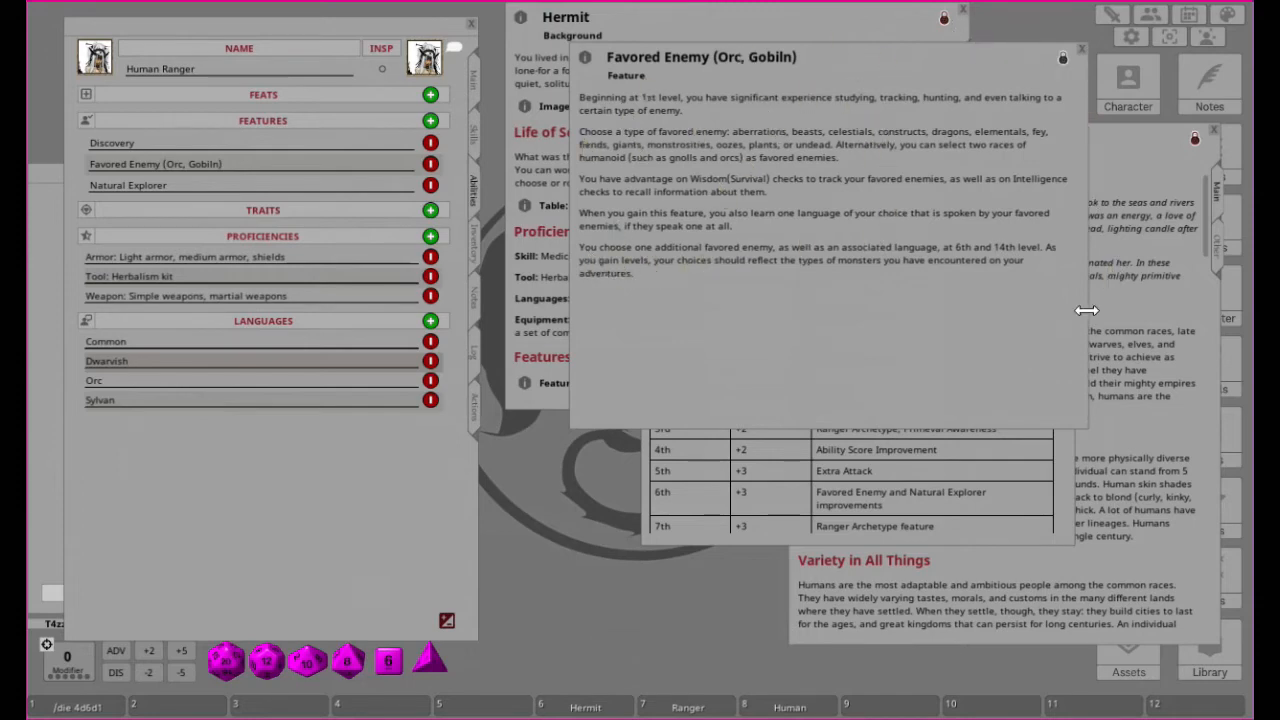
# Step: Shrink the Favored Enemy description window, move it below the Hermit window, and end list editing on the character sheet
pyautogui.moveTo(1073, 311); pyautogui.dragTo(880, 312)
pyautogui.moveTo(694, 90); pyautogui.dragTo(629, 320)
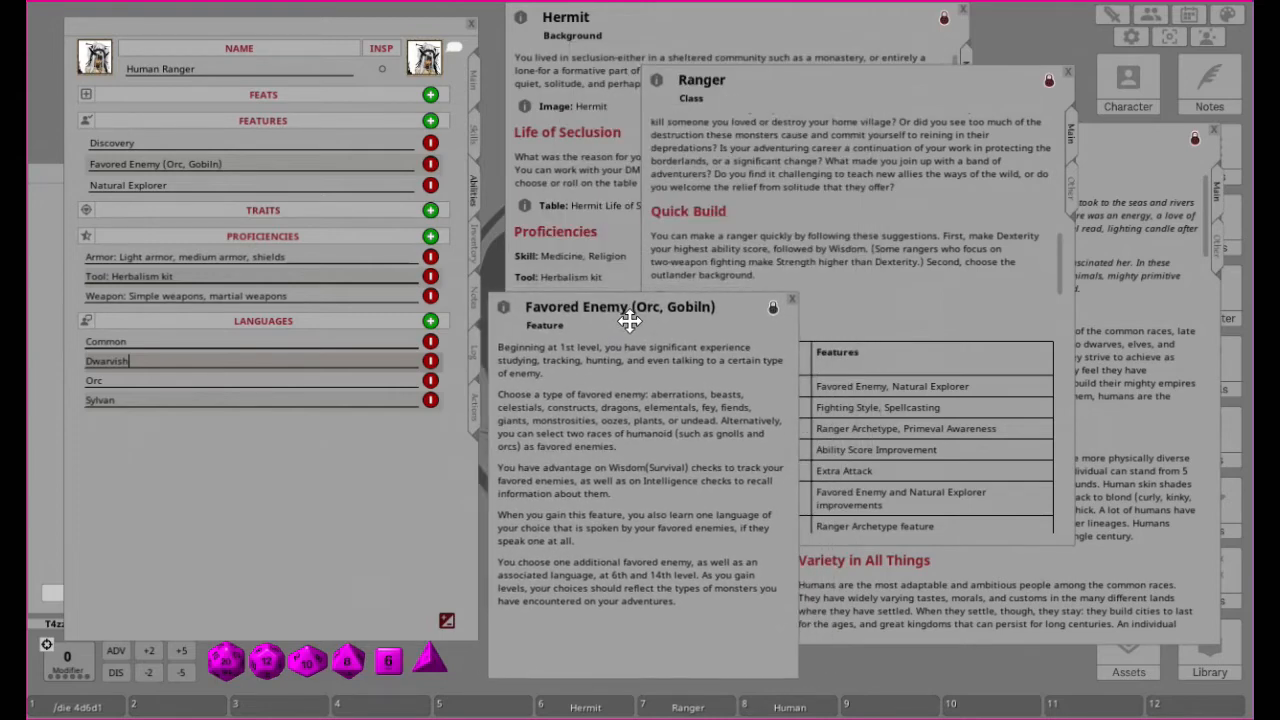
pyautogui.moveTo(647, 678); pyautogui.dragTo(648, 528)
pyautogui.moveTo(668, 318); pyautogui.dragTo(682, 453)
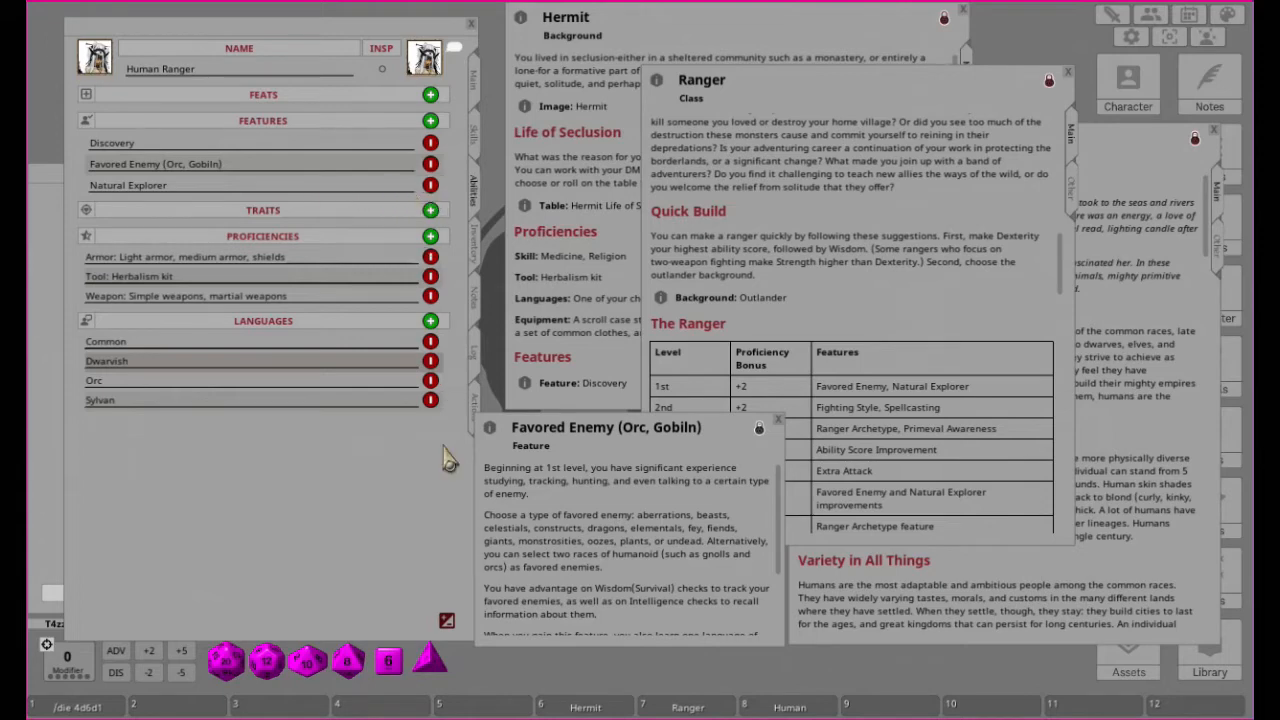
pyautogui.click(447, 622)
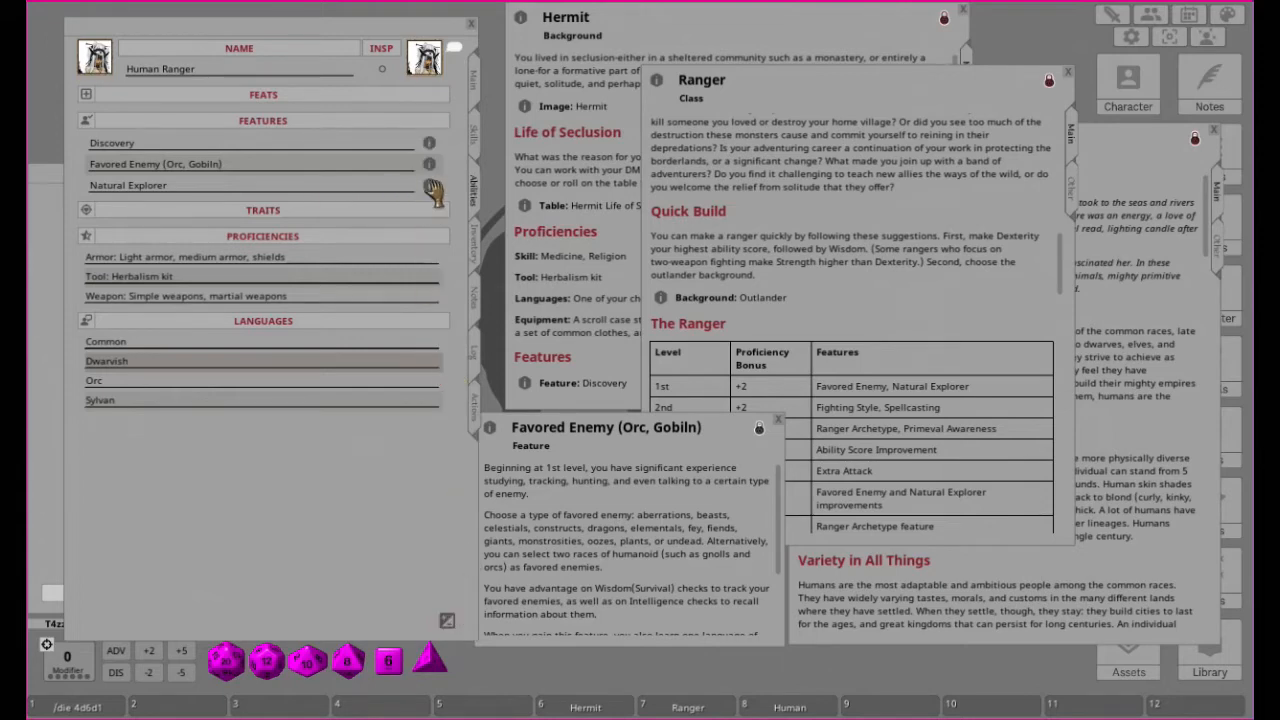
# Step: Open the Natural Explorer feature's description, move its window up, and read through its terrain choices and travel benefits
pyautogui.click(429, 185)
pyautogui.moveTo(660, 240); pyautogui.dragTo(674, 74)
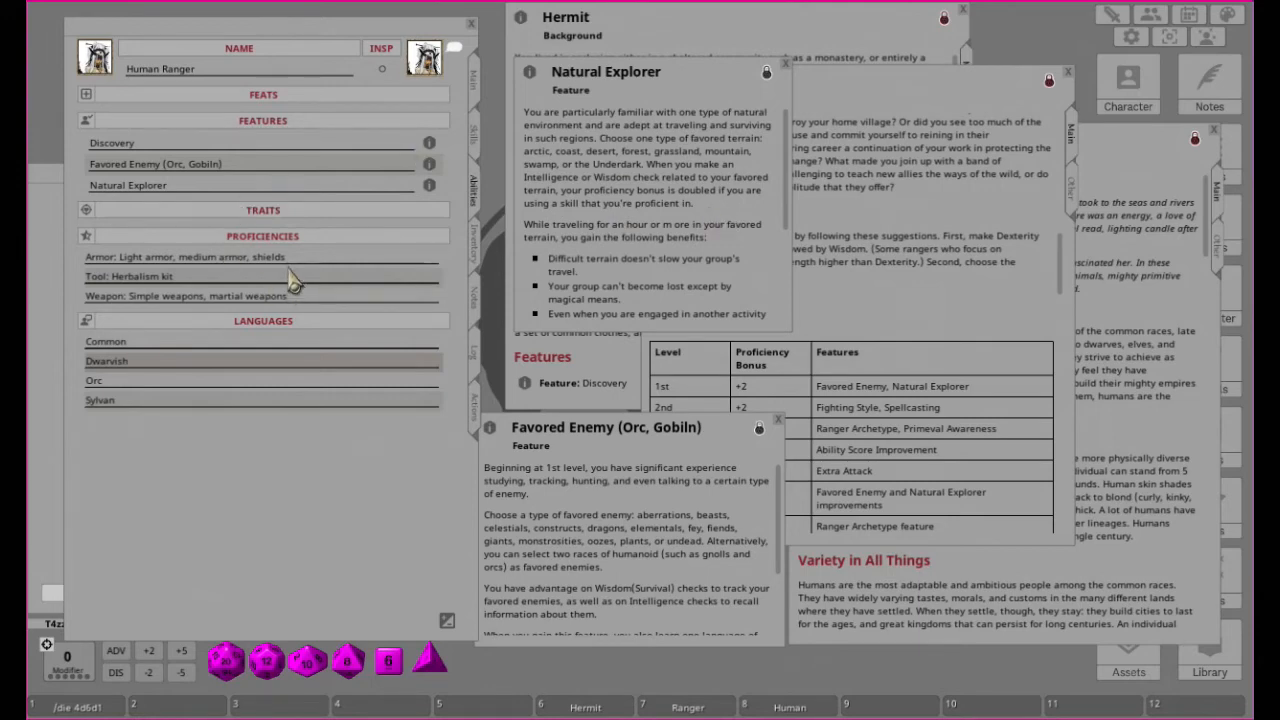
pyautogui.scroll(-2, 650, 190)
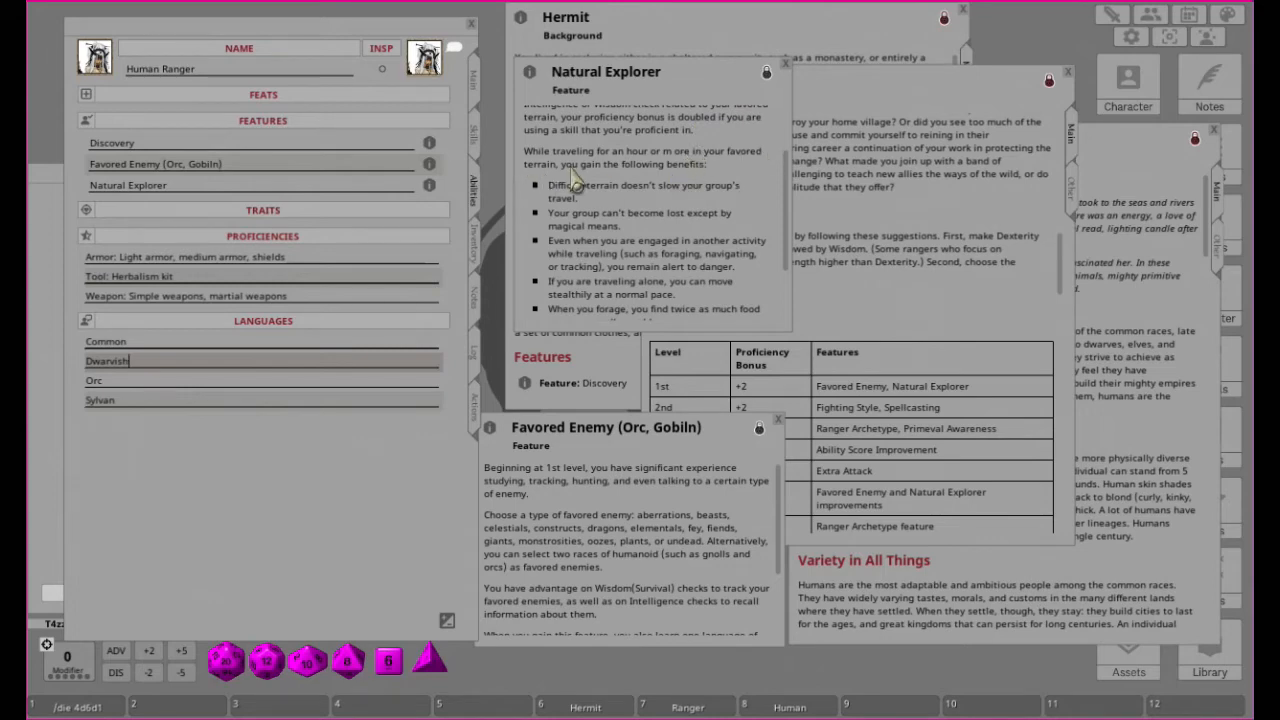
pyautogui.scroll(-1, 720, 210)
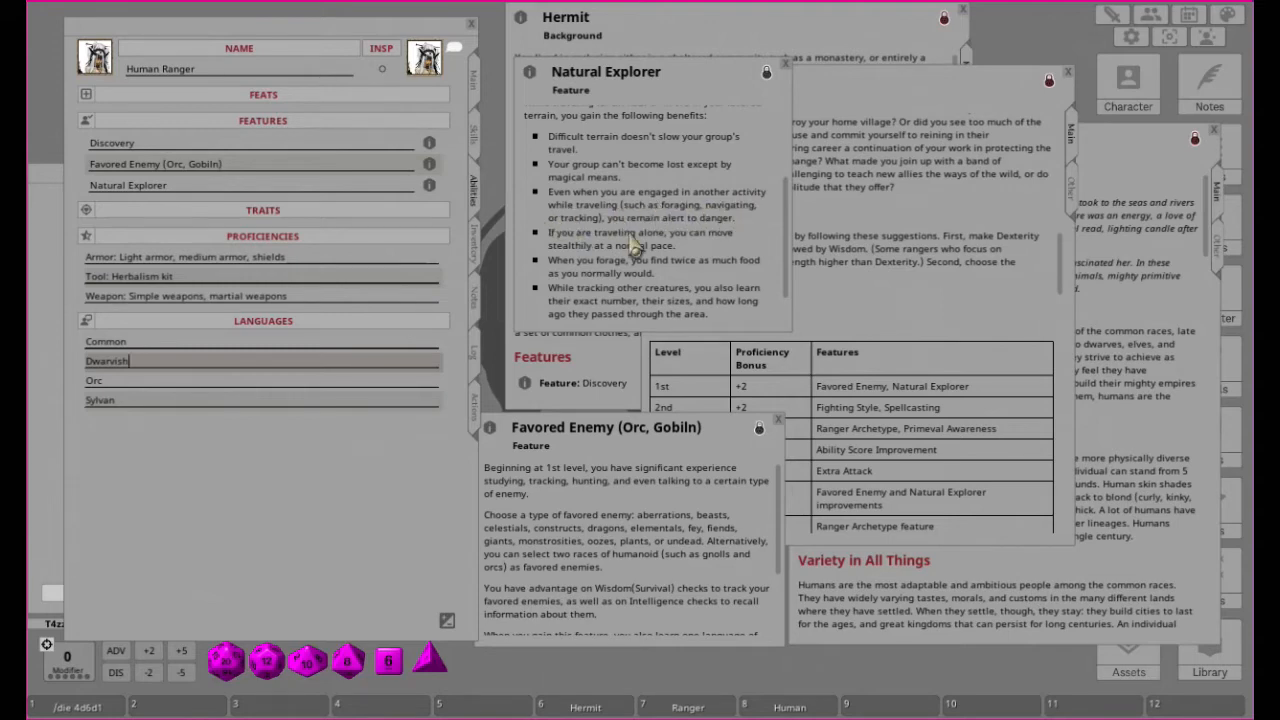
pyautogui.scroll(-1, 710, 240)
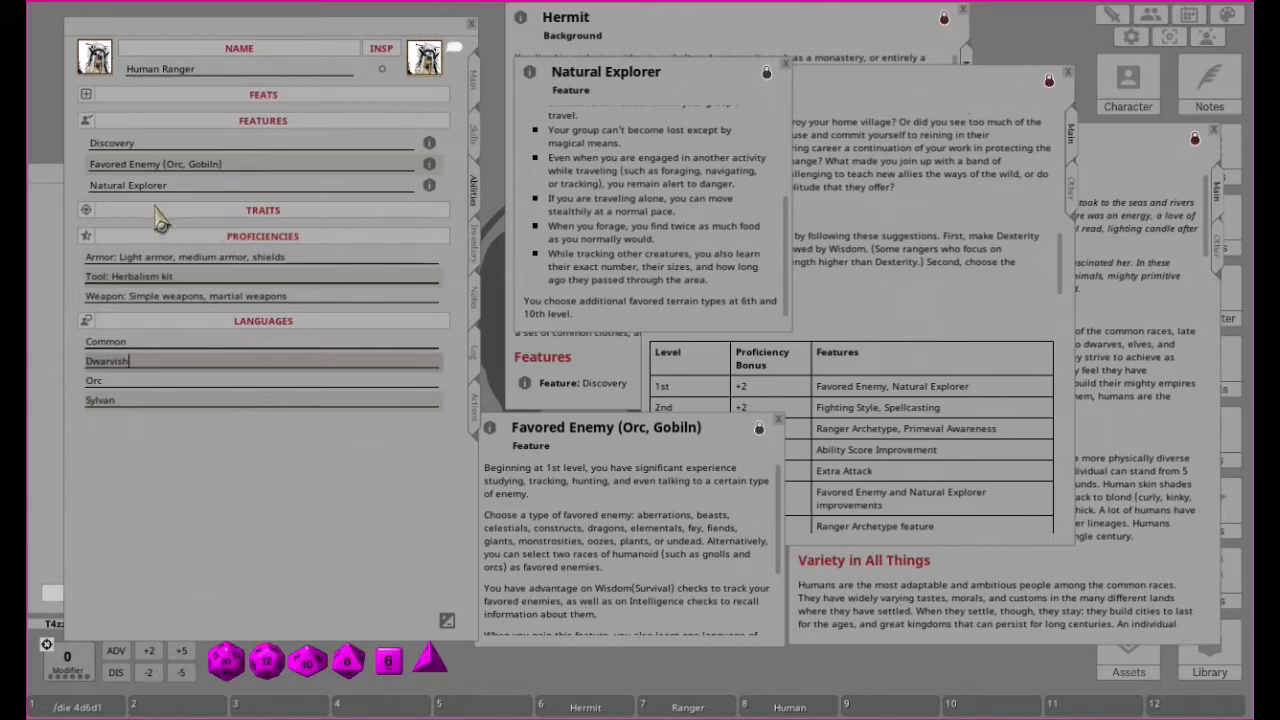
# Step: Extend the Natural Explorer feature's name to "Natural Explorer (Forest)" and close its description
pyautogui.click(181, 189)
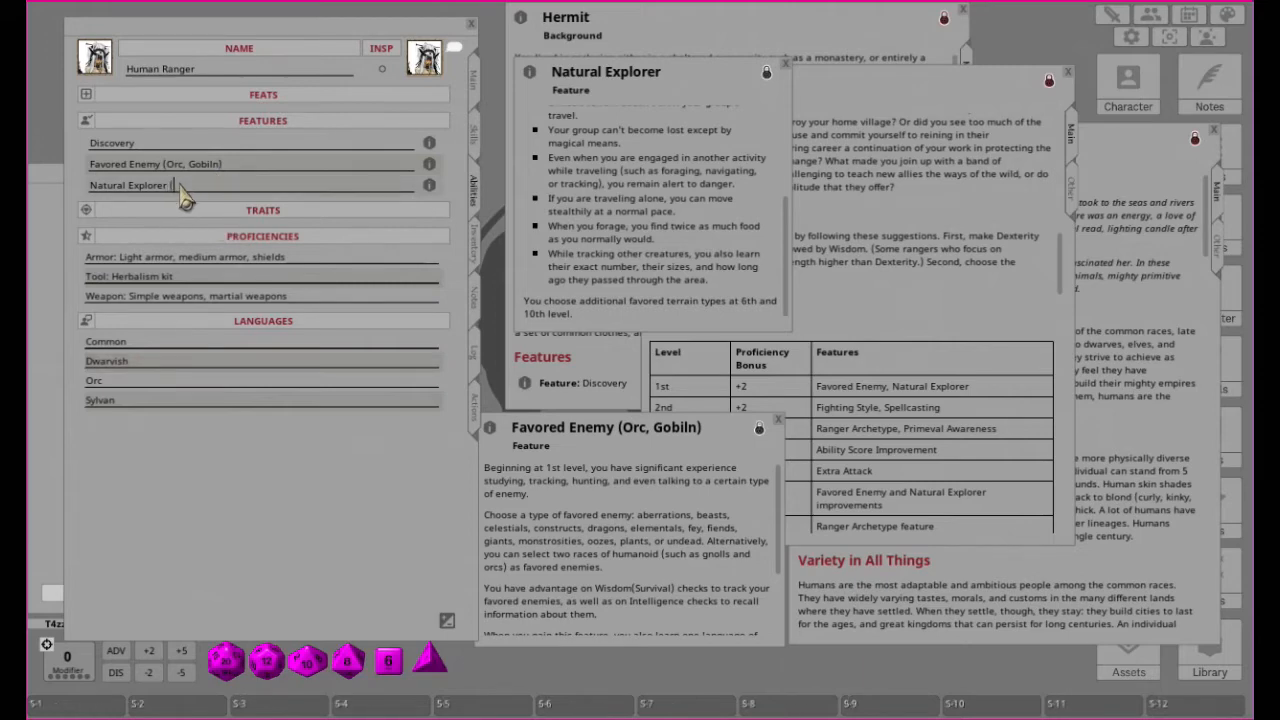
pyautogui.write('(Fores')
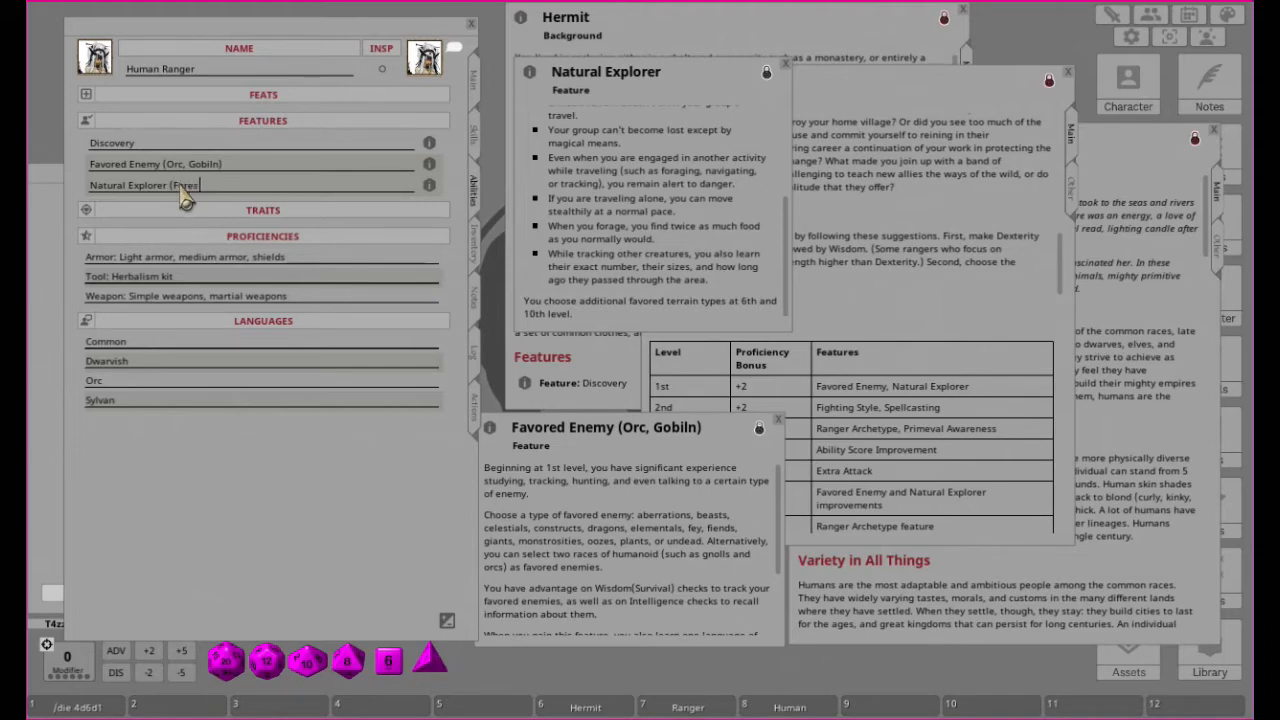
pyautogui.write('t)')
pyautogui.click(785, 63)
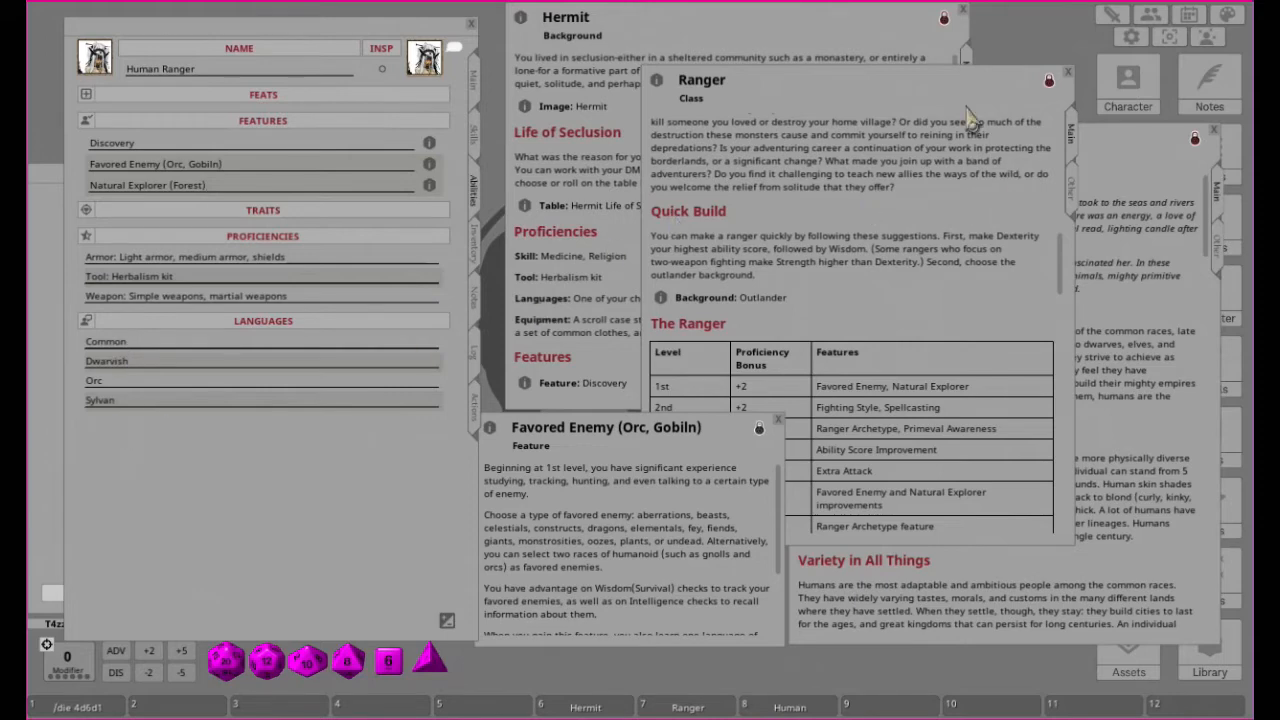
# Step: Bring the Hermit background forward, show the character's inventory, and read the background's starting equipment
pyautogui.click(614, 38)
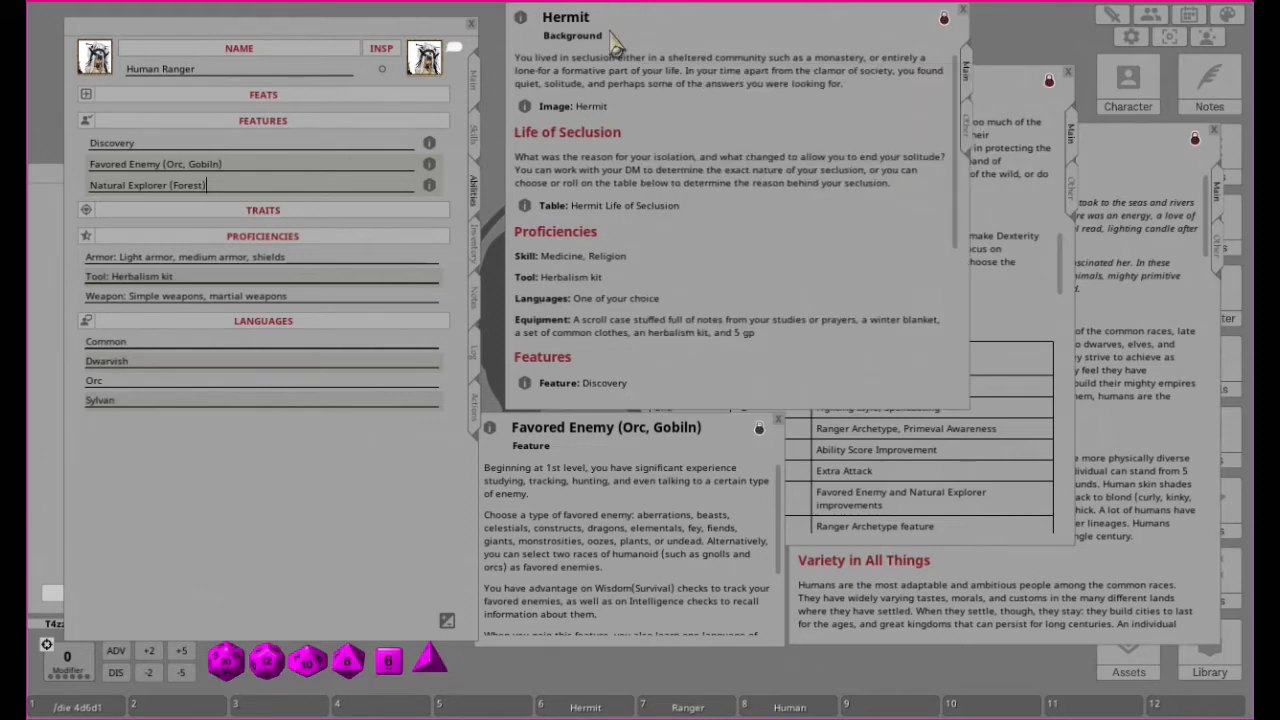
pyautogui.click(474, 255)
pyautogui.scroll(-1, 748, 172)
pyautogui.scroll(-3, 750, 175)
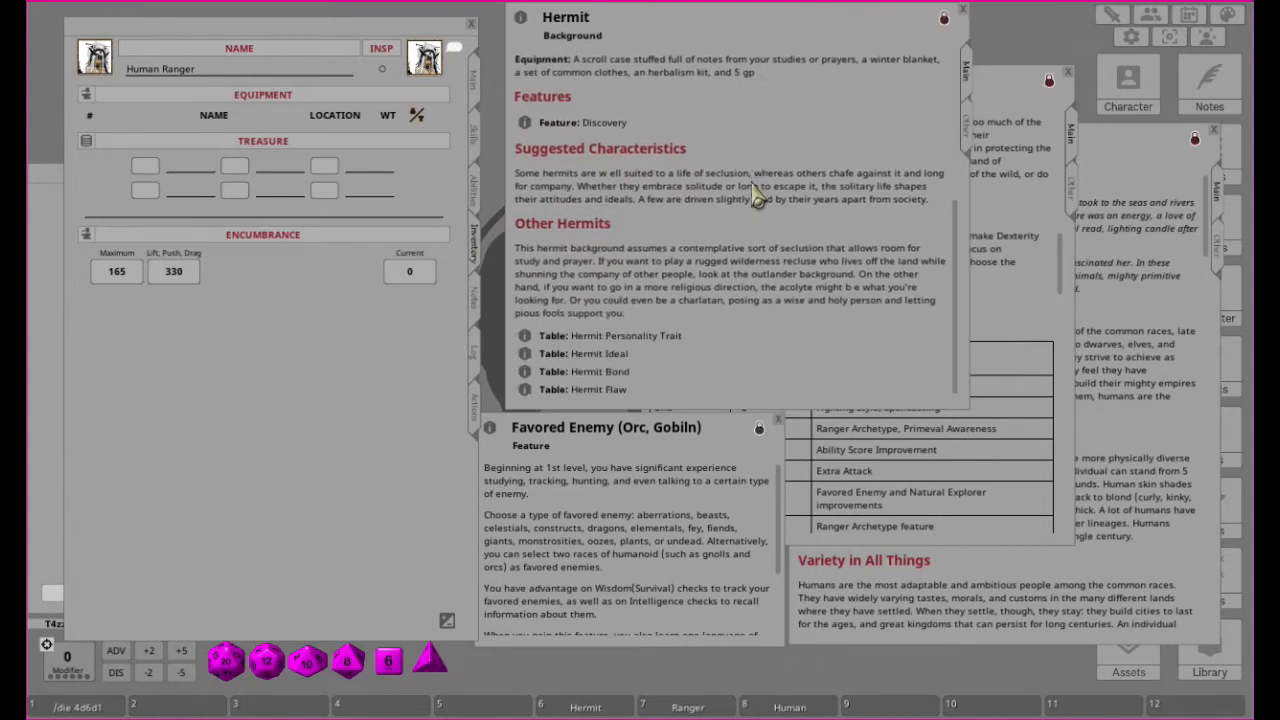
pyautogui.scroll(1, 757, 197)
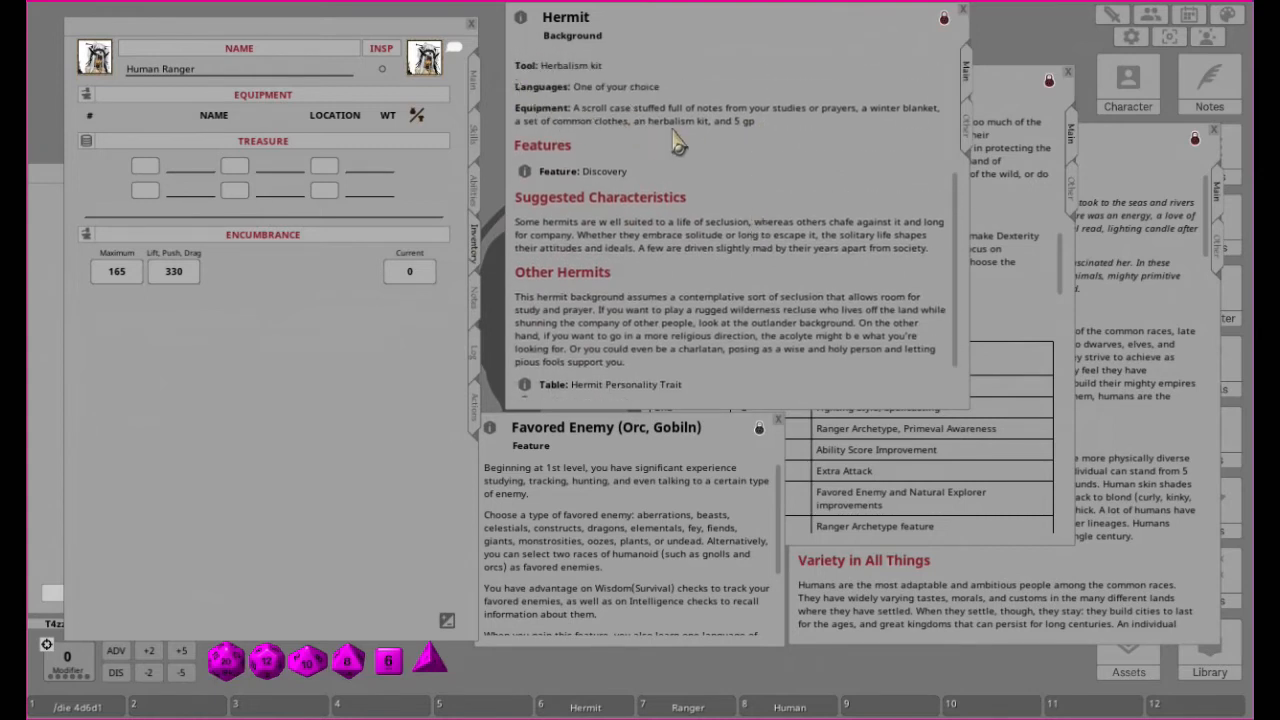
pyautogui.scroll(1, 672, 140)
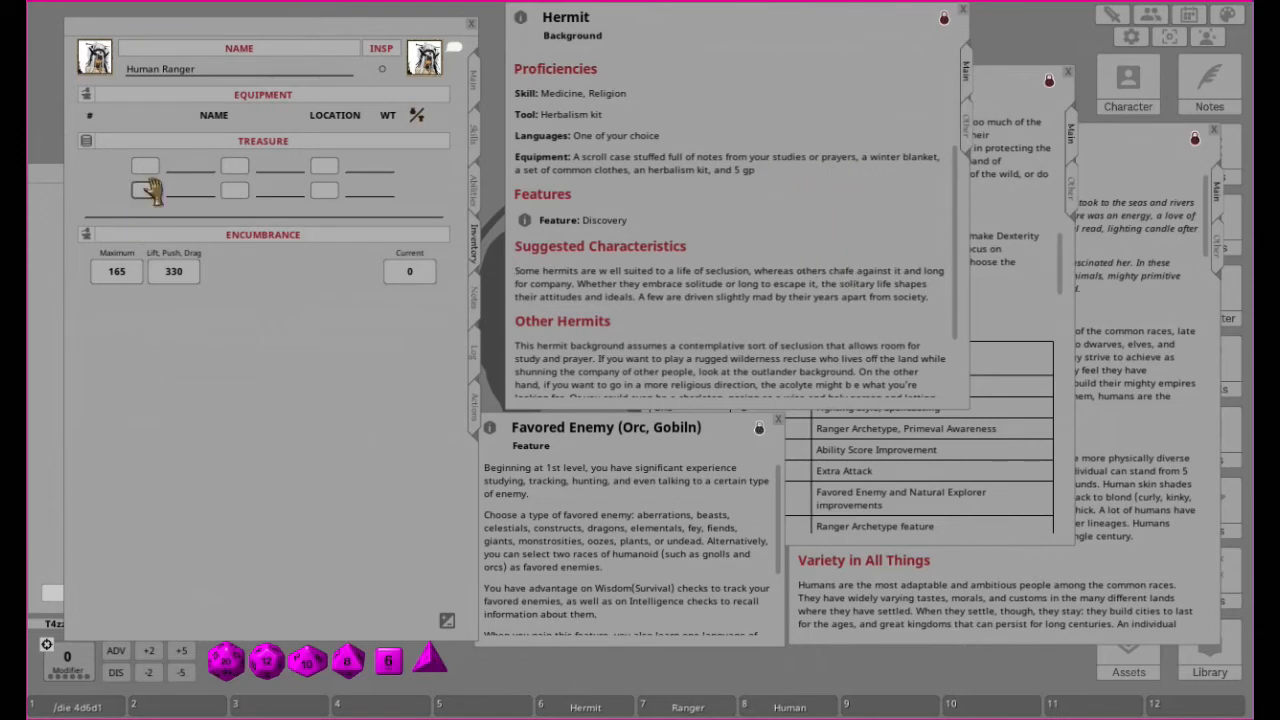
# Step: Label the first five treasure slots in the inventory CP, SP, EP, GP and PP
pyautogui.click(192, 170)
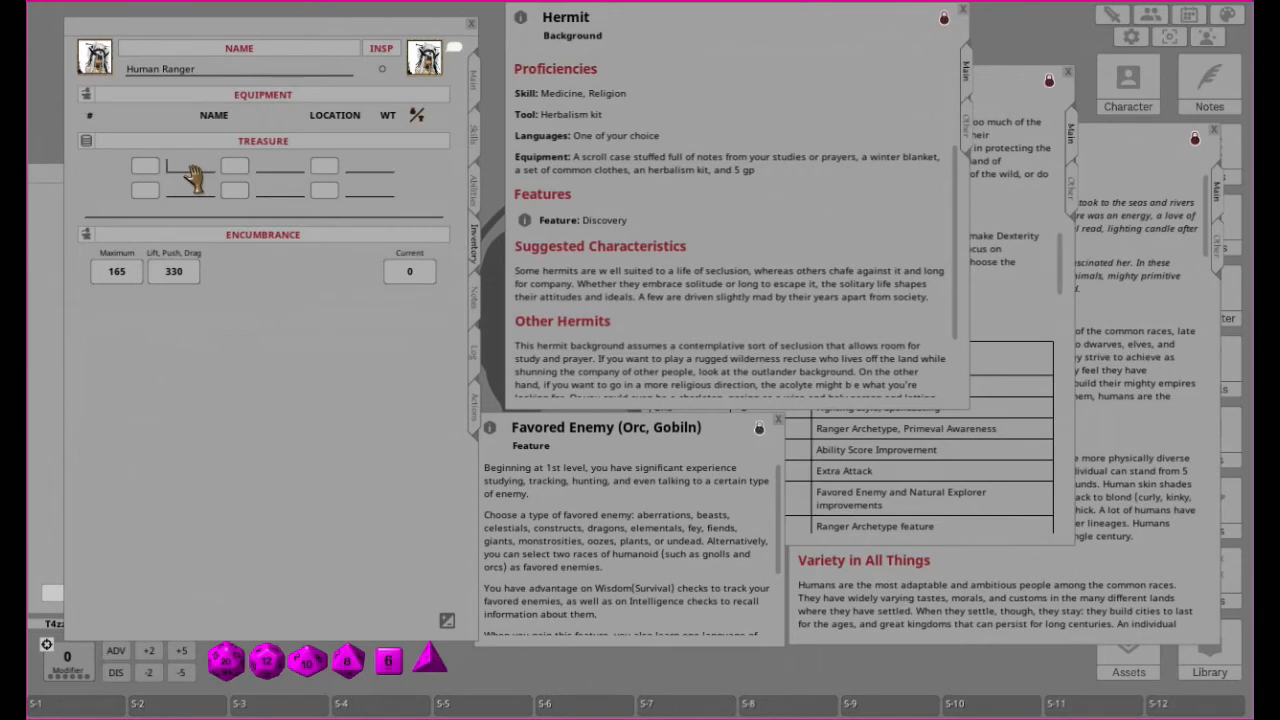
pyautogui.write('CP')
pyautogui.click(288, 172)
pyautogui.write('SP')
pyautogui.press('shift')
pyautogui.click(187, 196)
pyautogui.write('GP')
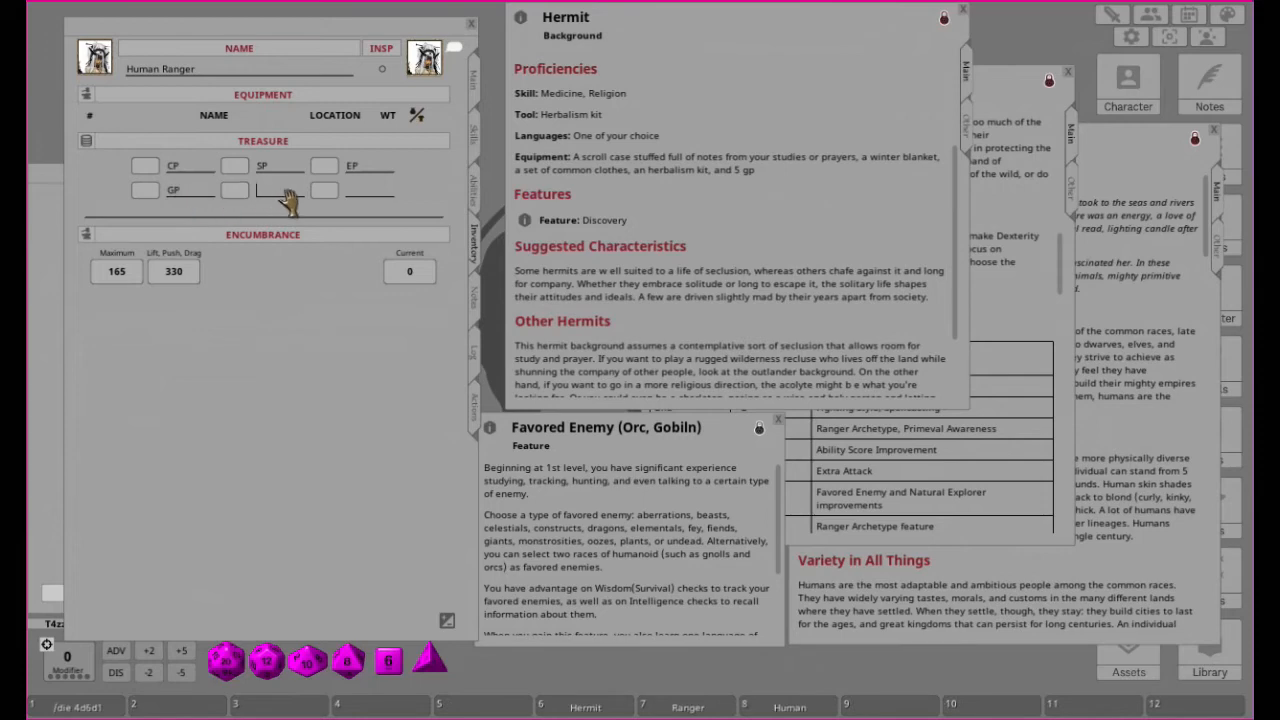
pyautogui.write('PP')
# Step: Move the race and Ranger class windows aside, then open the Items list and place it beside the character sheet
pyautogui.moveTo(1148, 138); pyautogui.dragTo(1030, 162)
pyautogui.moveTo(1033, 92); pyautogui.dragTo(938, 105)
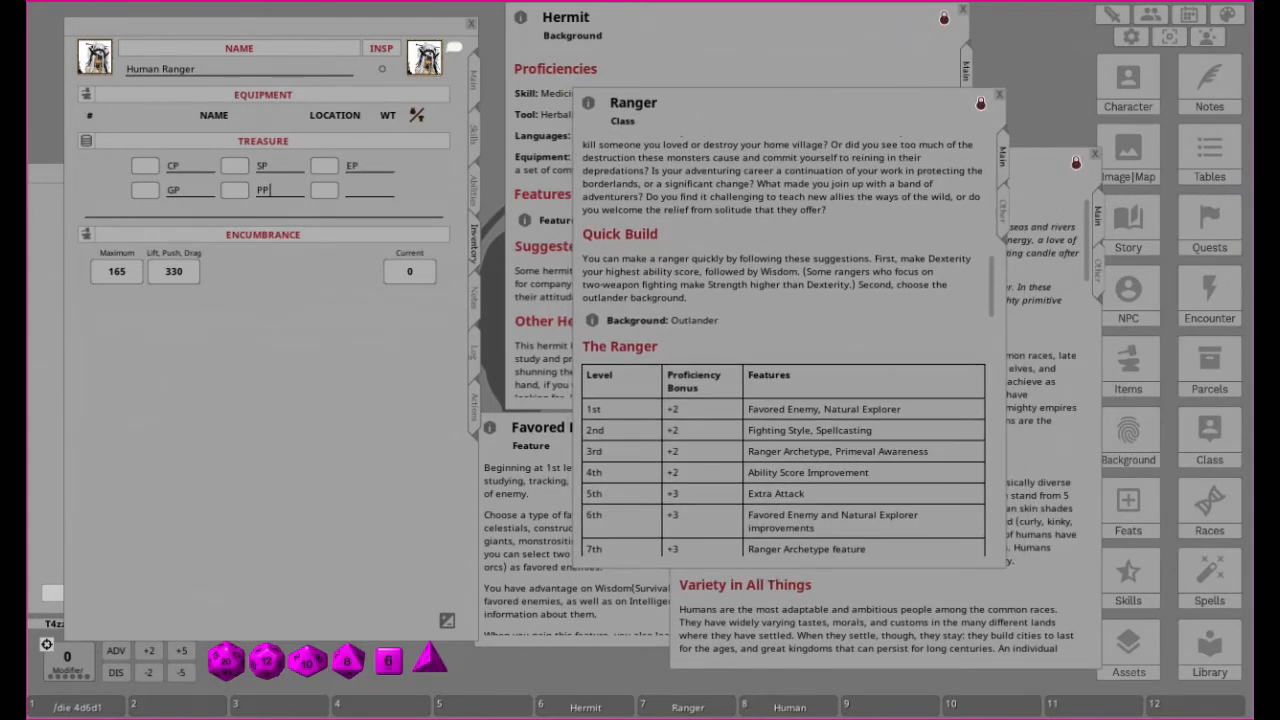
pyautogui.click(1140, 372)
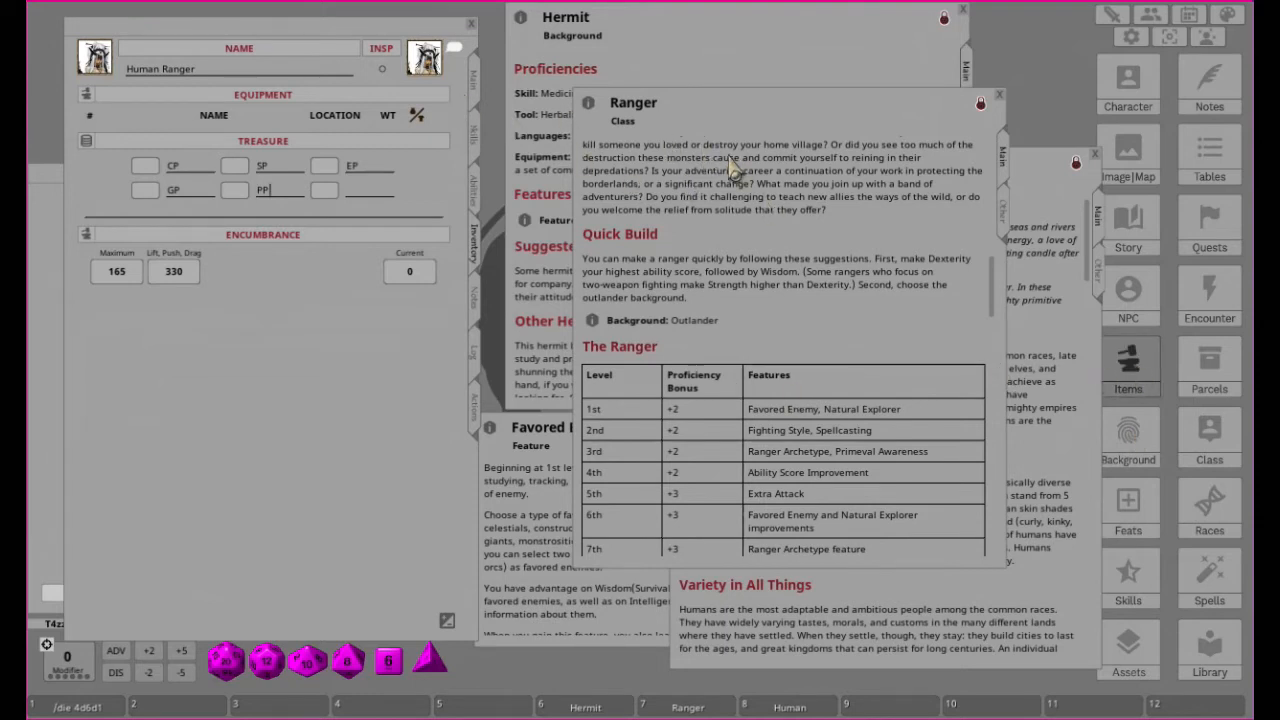
pyautogui.moveTo(1185, 545); pyautogui.dragTo(711, 226)
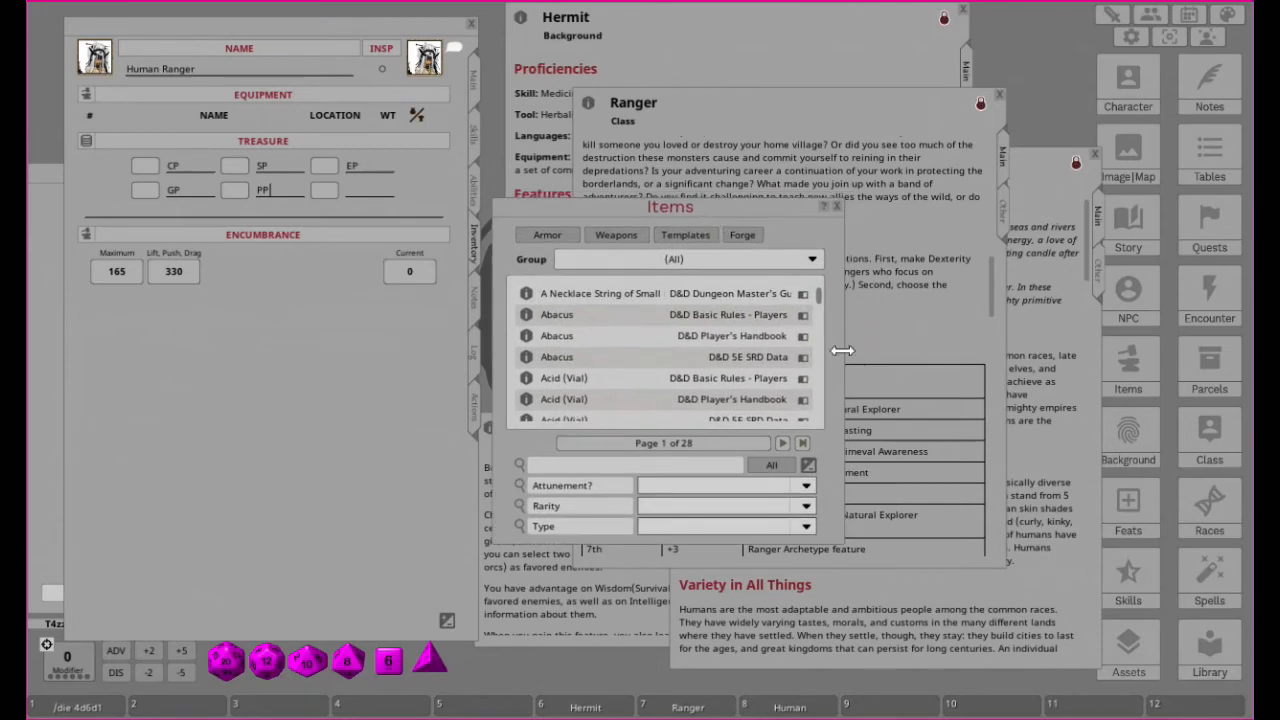
# Step: Widen the Items list, search for "case", add Case, Map Or Scroll to the inventory and name it "Scroll Case full of notes"
pyautogui.moveTo(846, 365); pyautogui.dragTo(1196, 354)
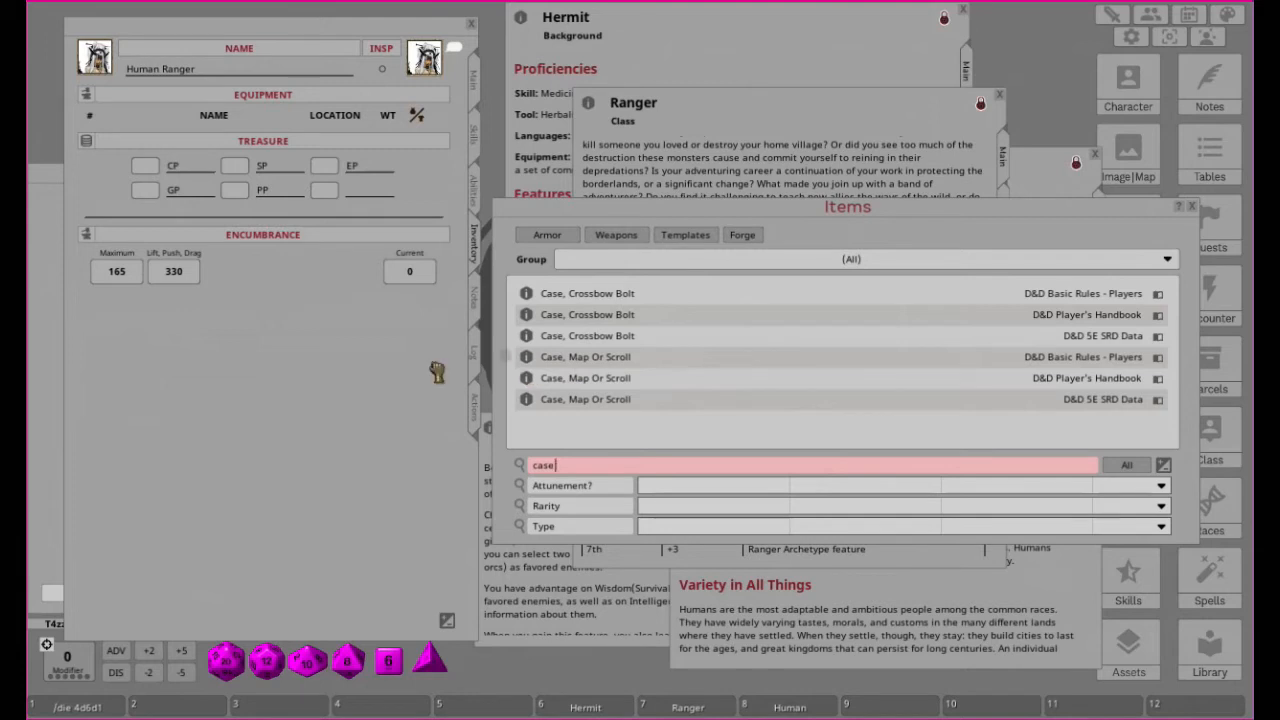
pyautogui.moveTo(526, 368); pyautogui.dragTo(266, 337)
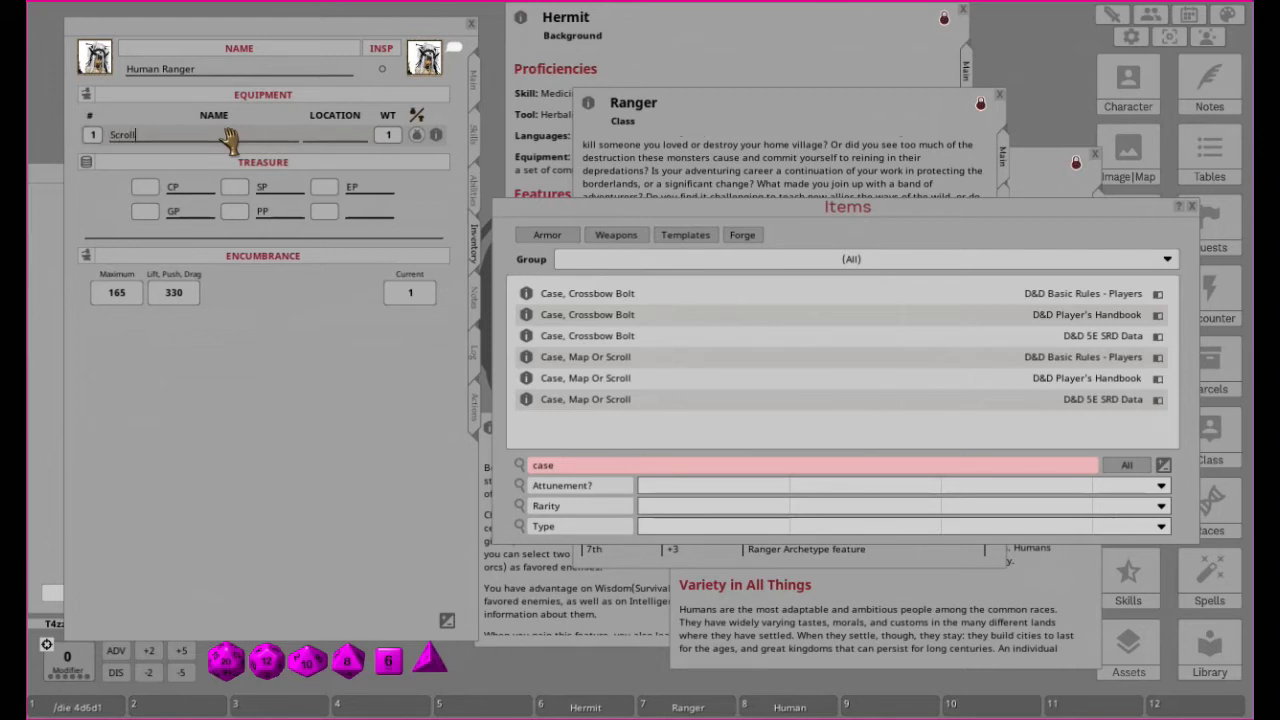
pyautogui.write('Case full of notes')
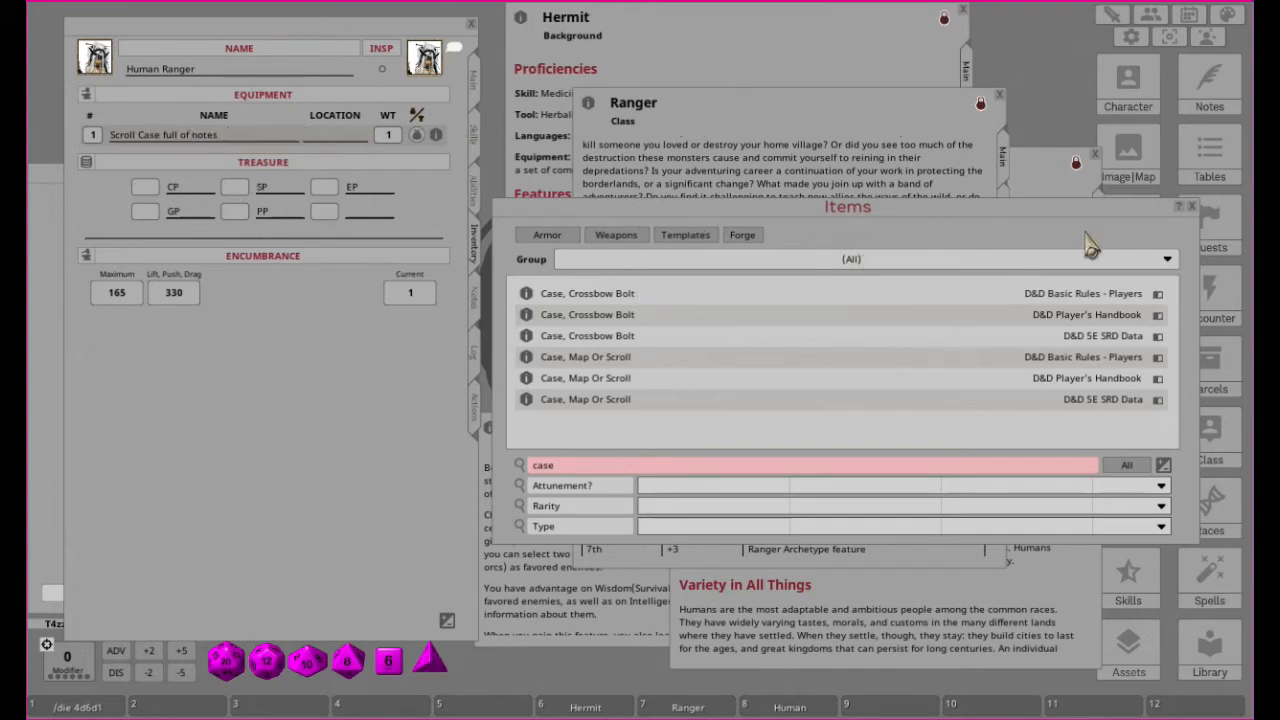
# Step: Bring the Hermit background forward and move the Items list down so the background's equipment text stays readable
pyautogui.click(676, 42)
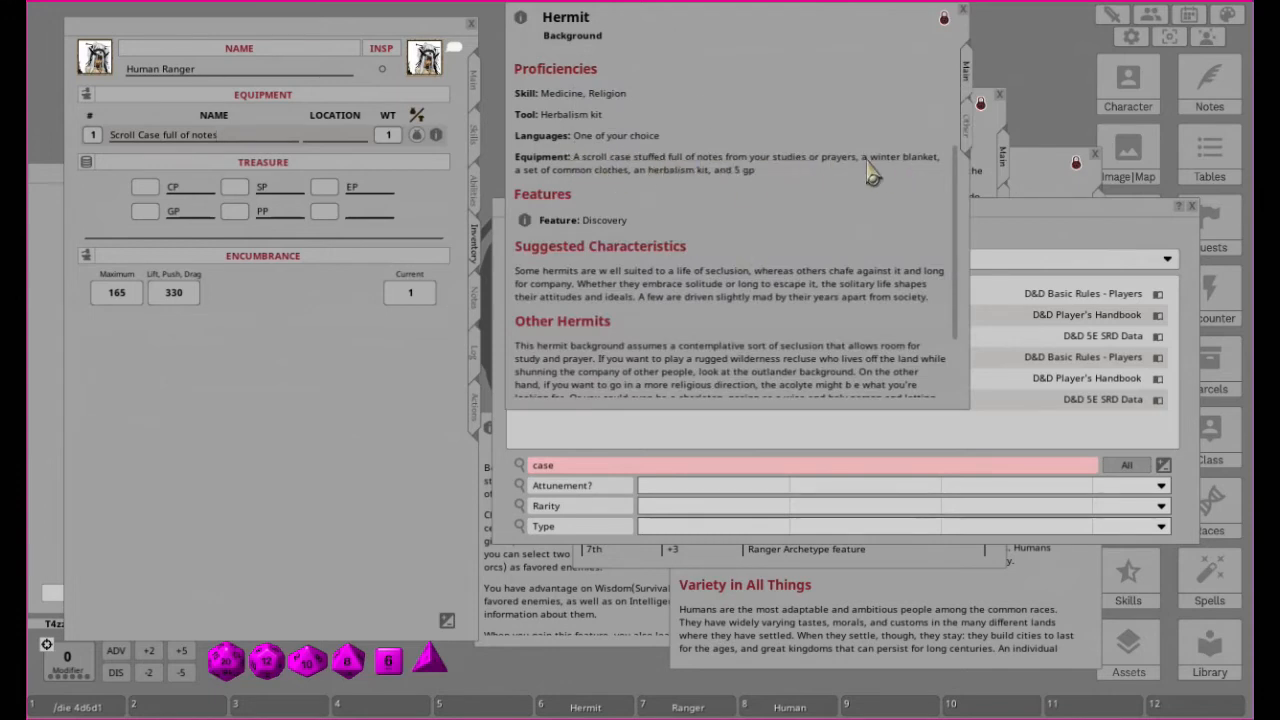
pyautogui.click(1055, 218)
pyautogui.moveTo(1043, 214); pyautogui.dragTo(1037, 349)
# Step: Find a Blanket in the Items list, add it to the inventory and rename it "Winter Blanket"
pyautogui.click(593, 586)
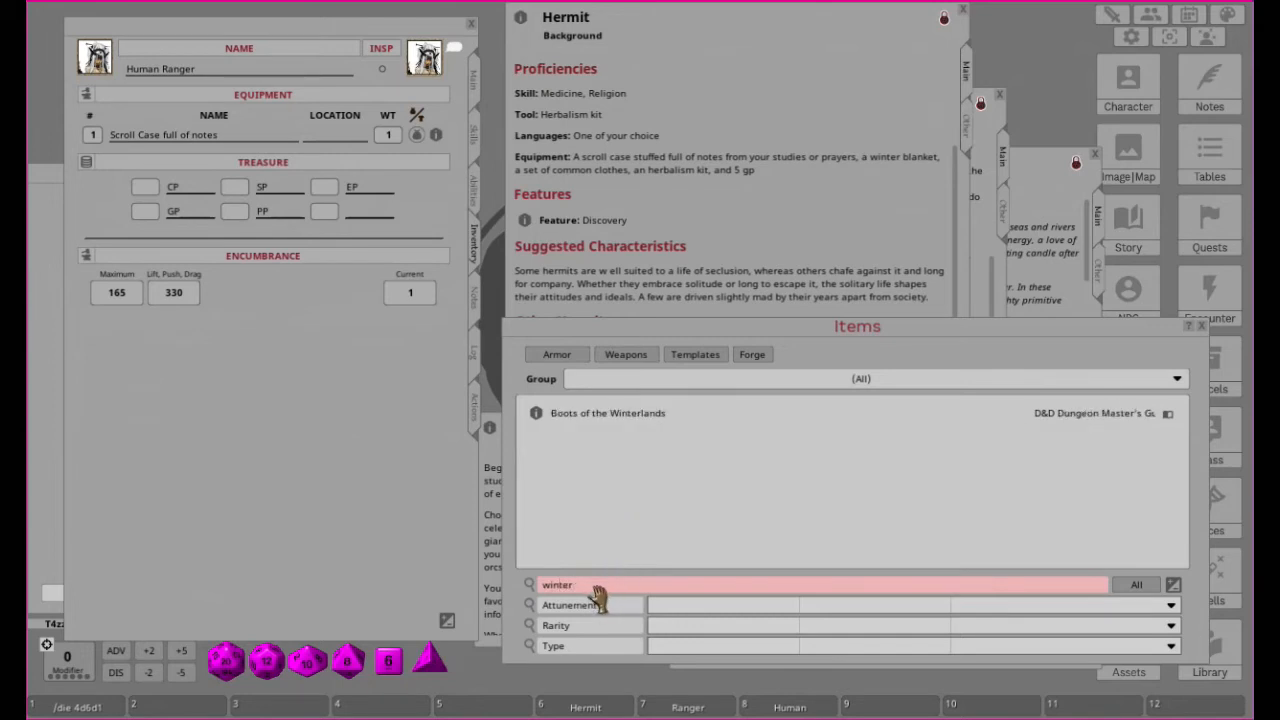
pyautogui.click(596, 588)
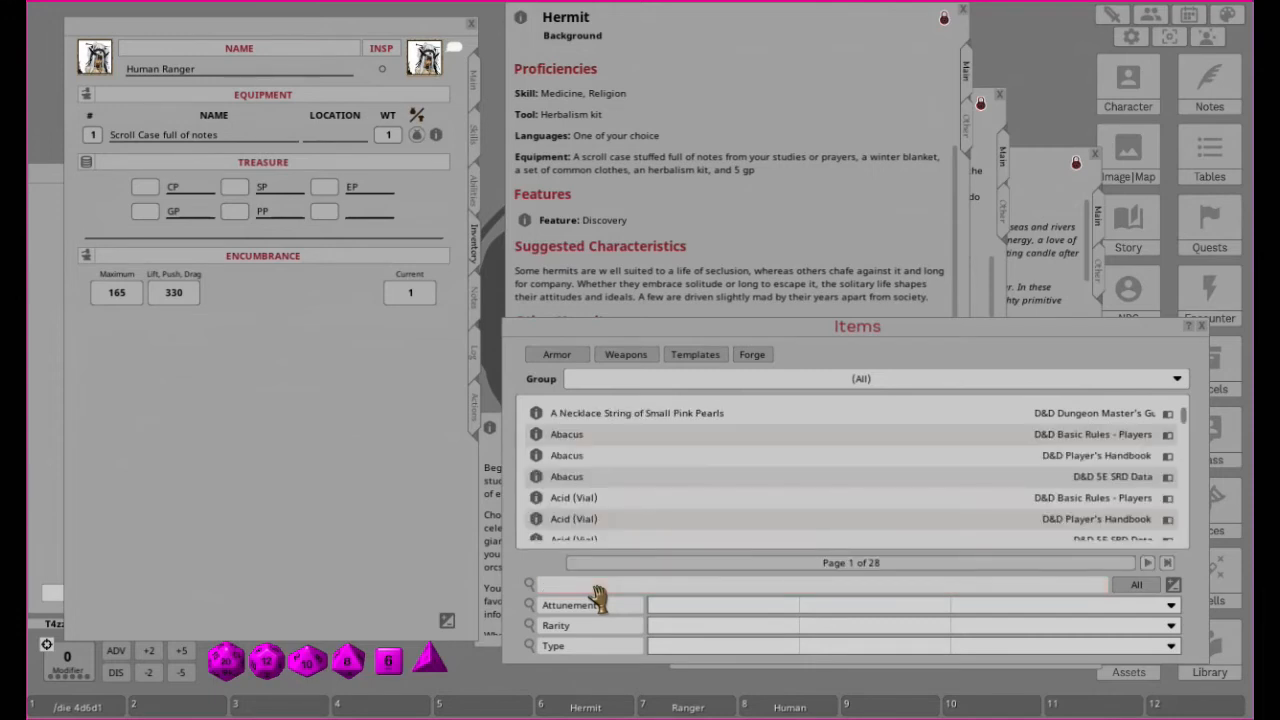
pyautogui.write('blanke')
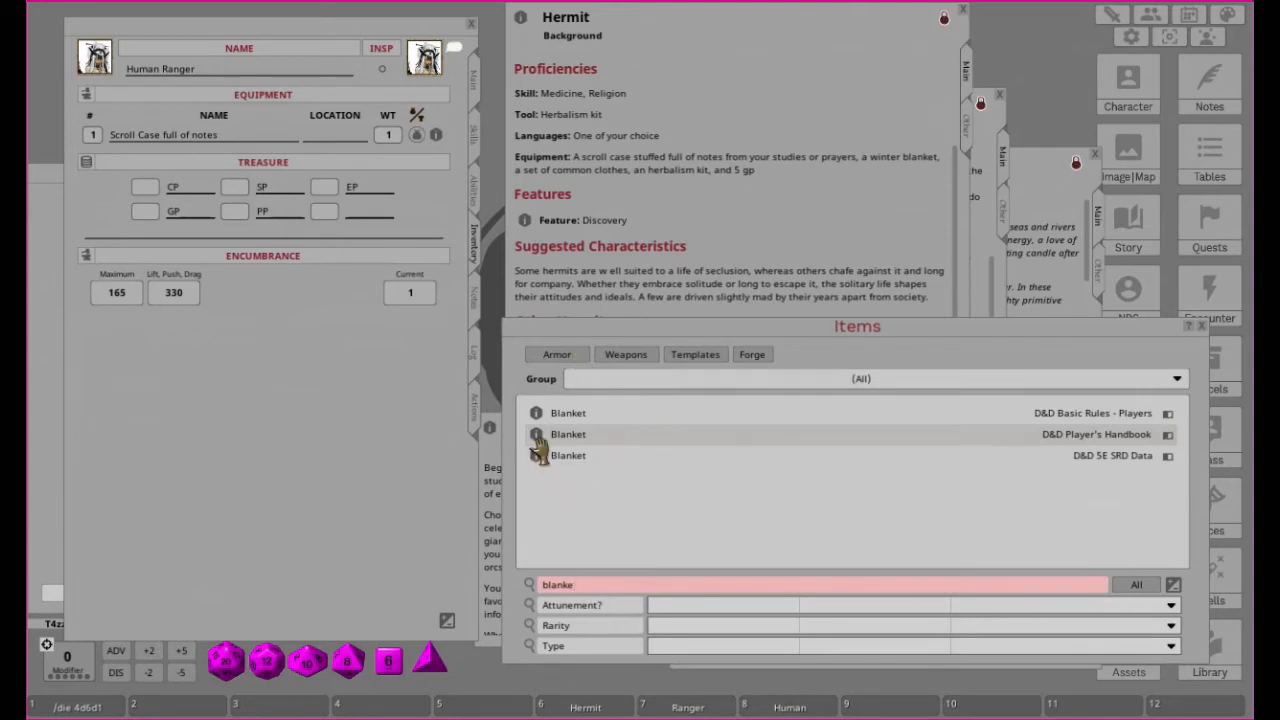
pyautogui.moveTo(530, 431); pyautogui.dragTo(230, 456)
pyautogui.click(112, 137)
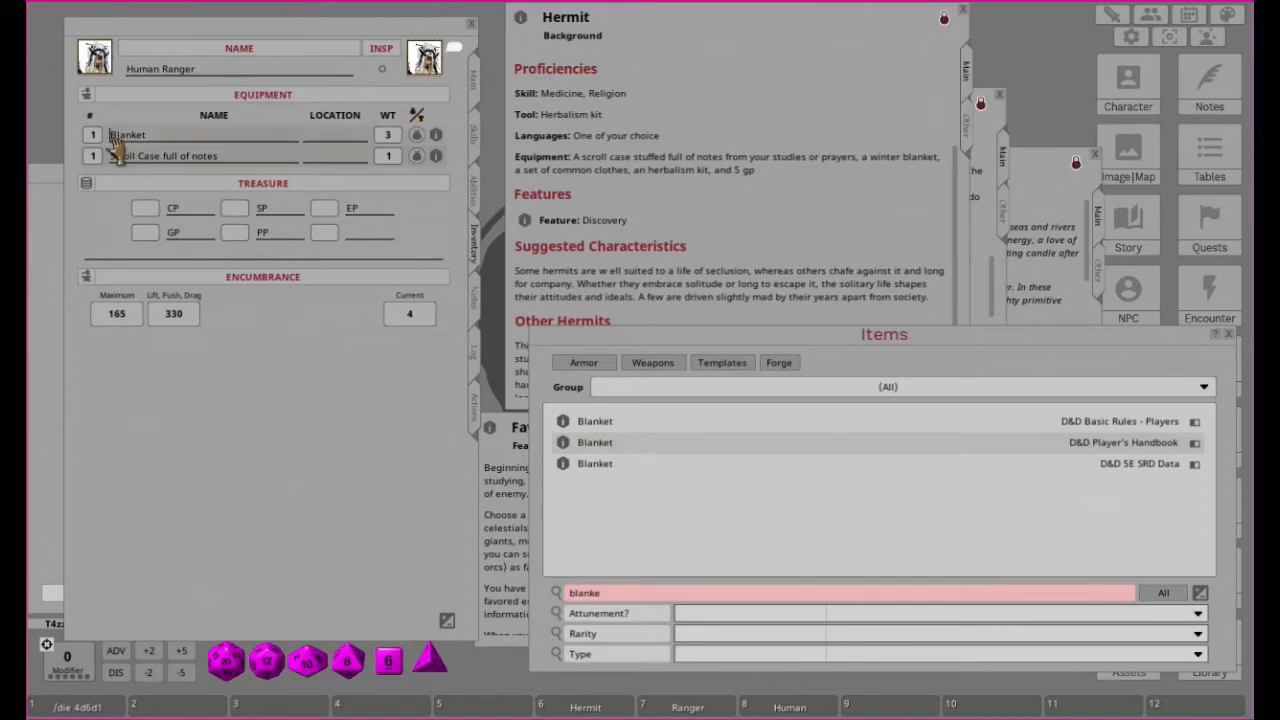
pyautogui.write('Winter')
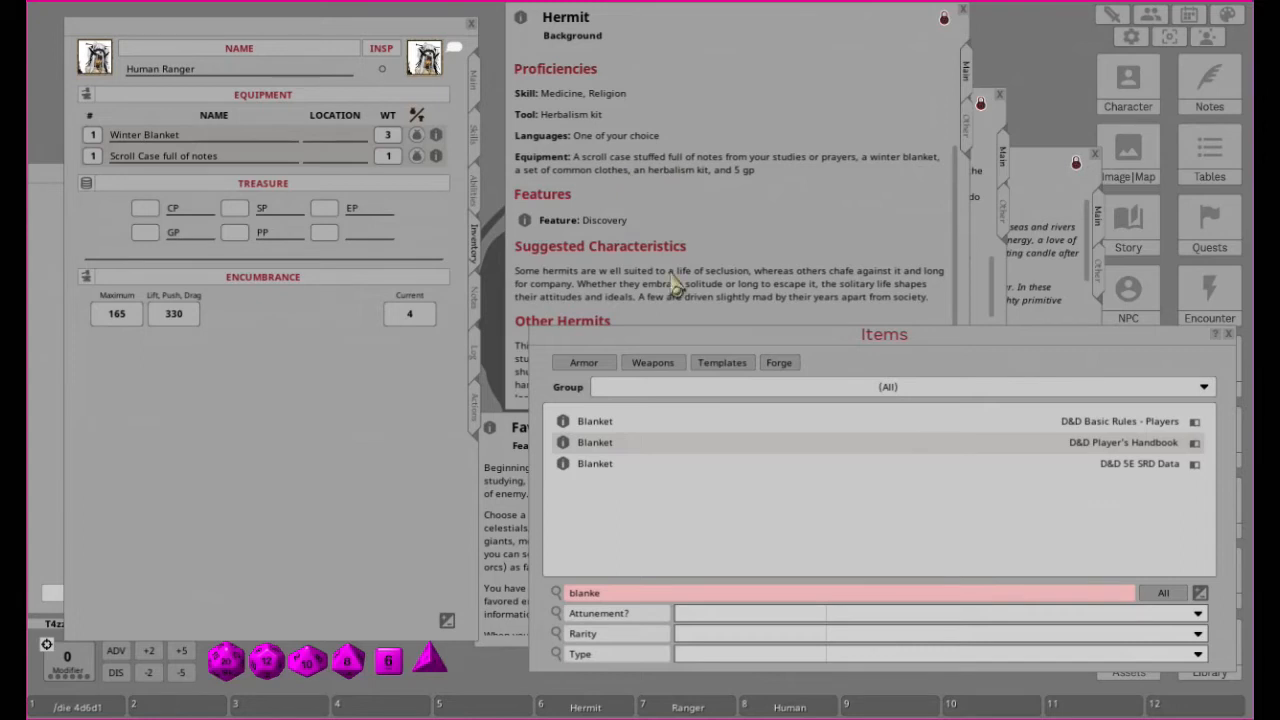
# Step: Search the Items list for "clothes" and add Clothes, Common to the character's inventory
pyautogui.click(628, 593)
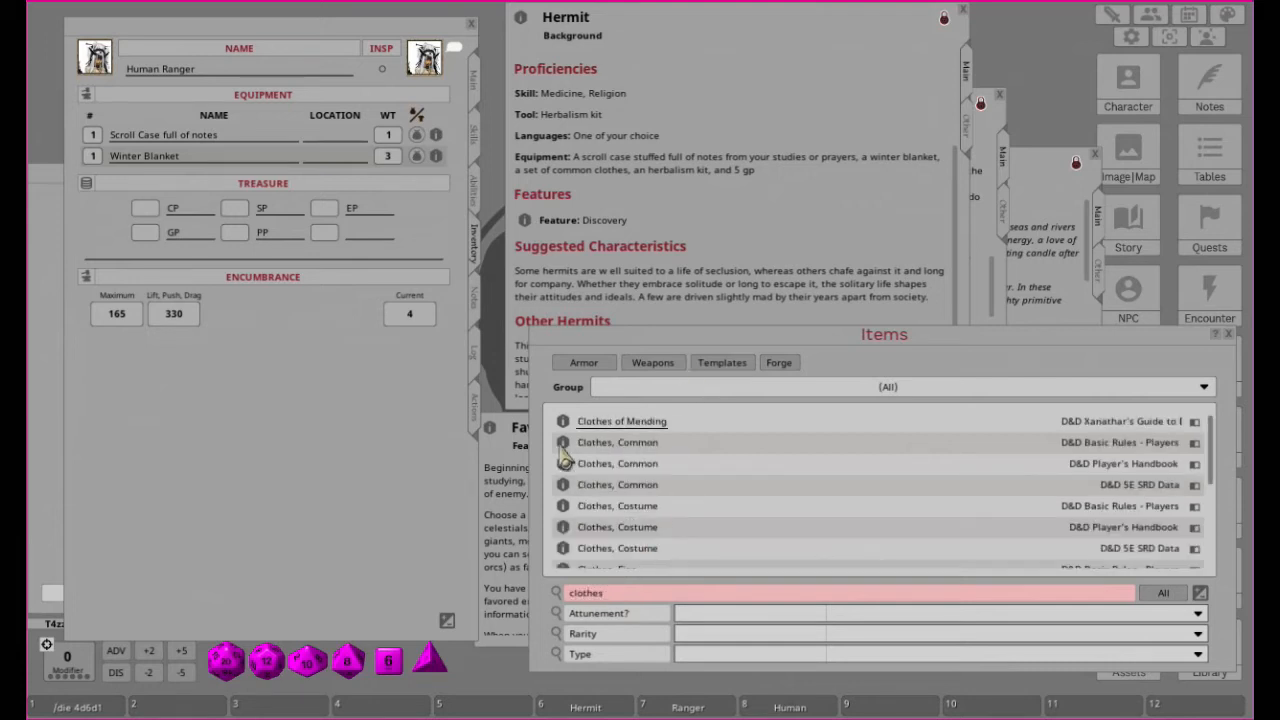
pyautogui.moveTo(165, 373); pyautogui.dragTo(146, 178)
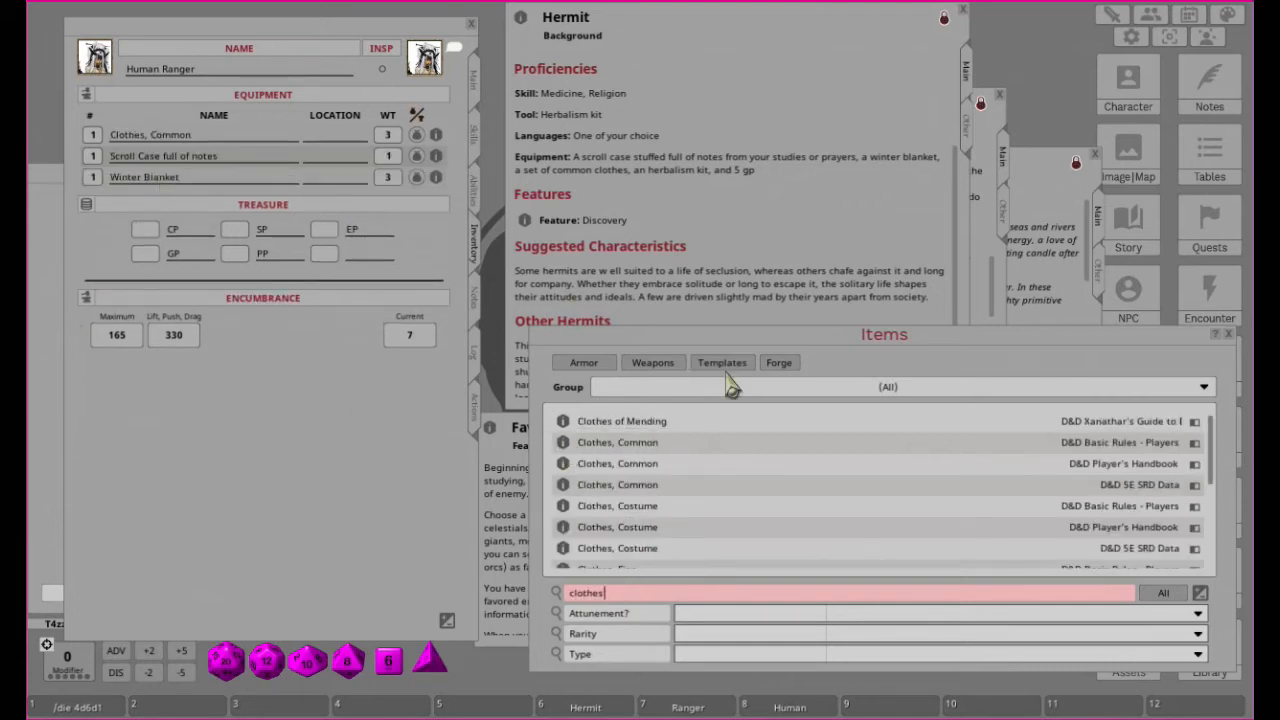
pyautogui.moveTo(637, 598); pyautogui.dragTo(385, 615)
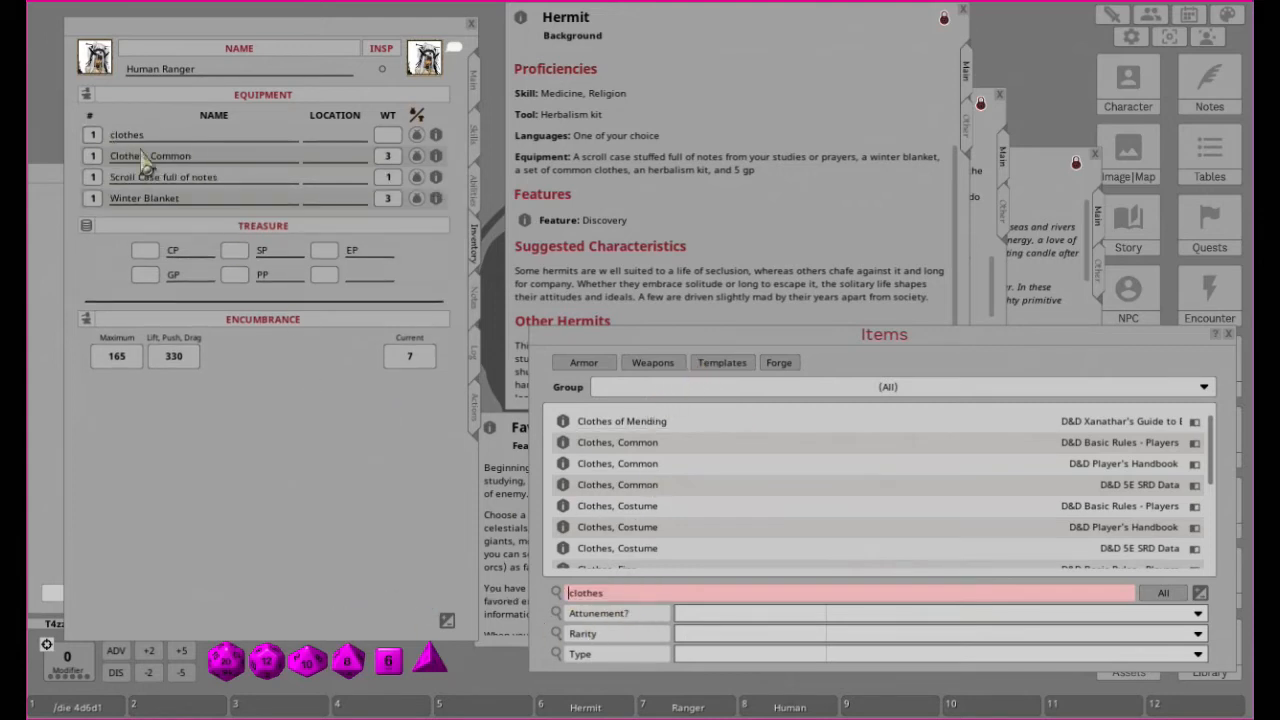
pyautogui.click(447, 620)
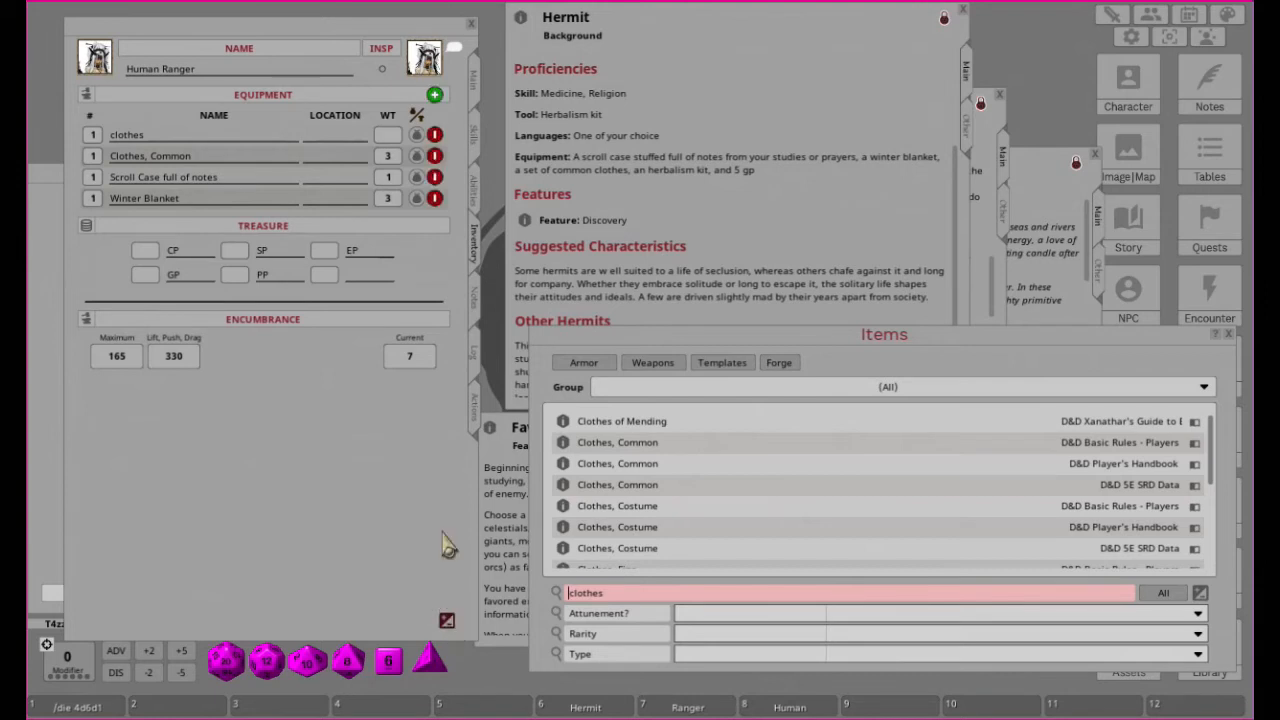
pyautogui.click(436, 138)
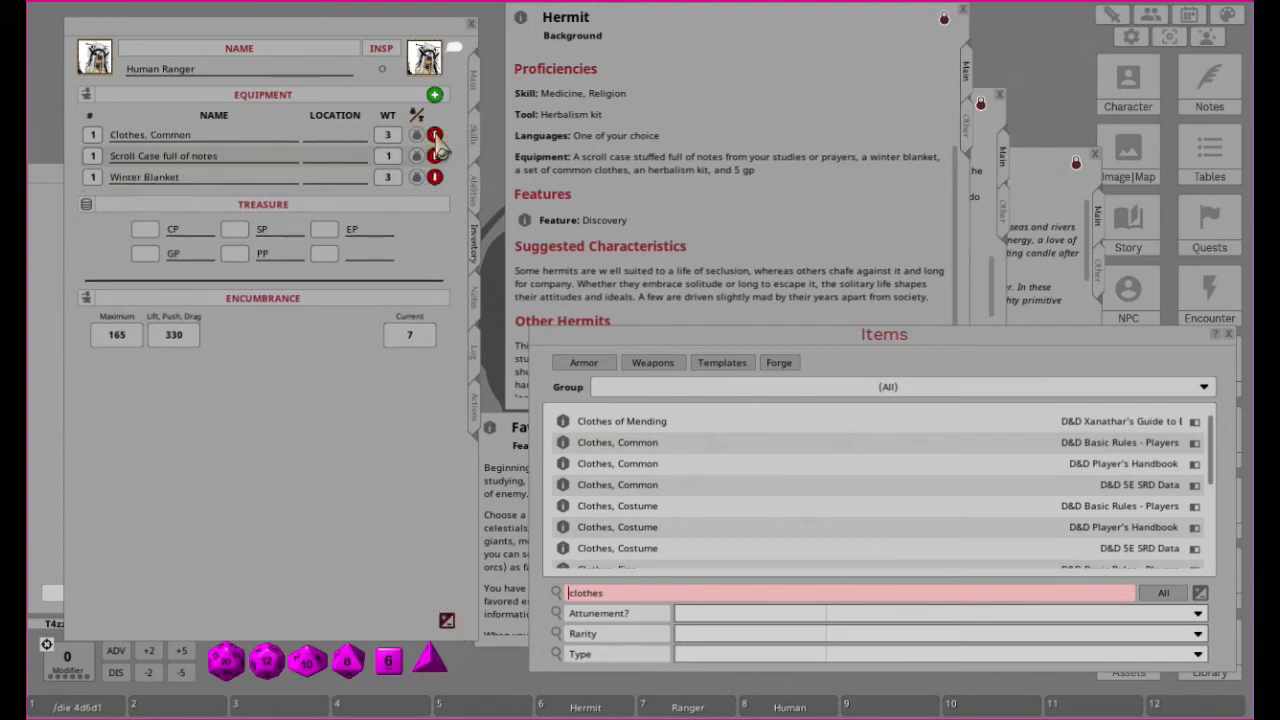
pyautogui.click(447, 621)
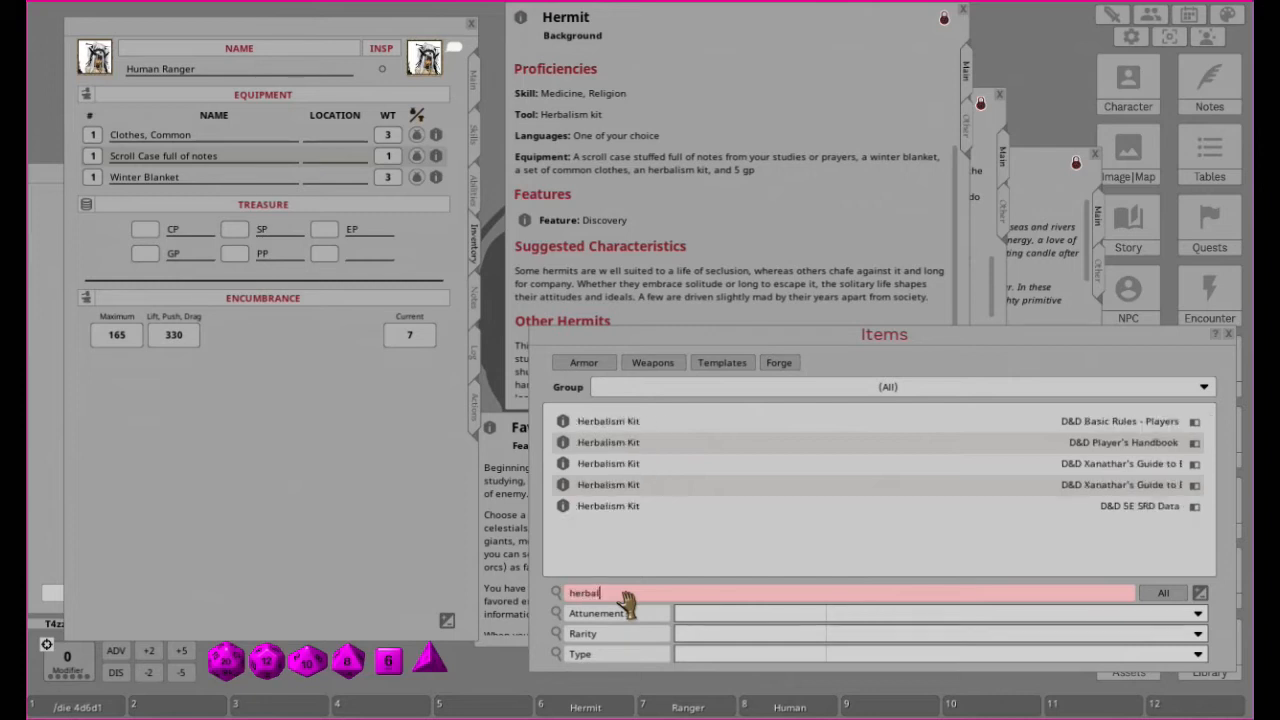
# Step: Add a Herbalism Kit to the inventory, and finish reviewing the Hermit background before closing it
pyautogui.moveTo(565, 452); pyautogui.dragTo(197, 196)
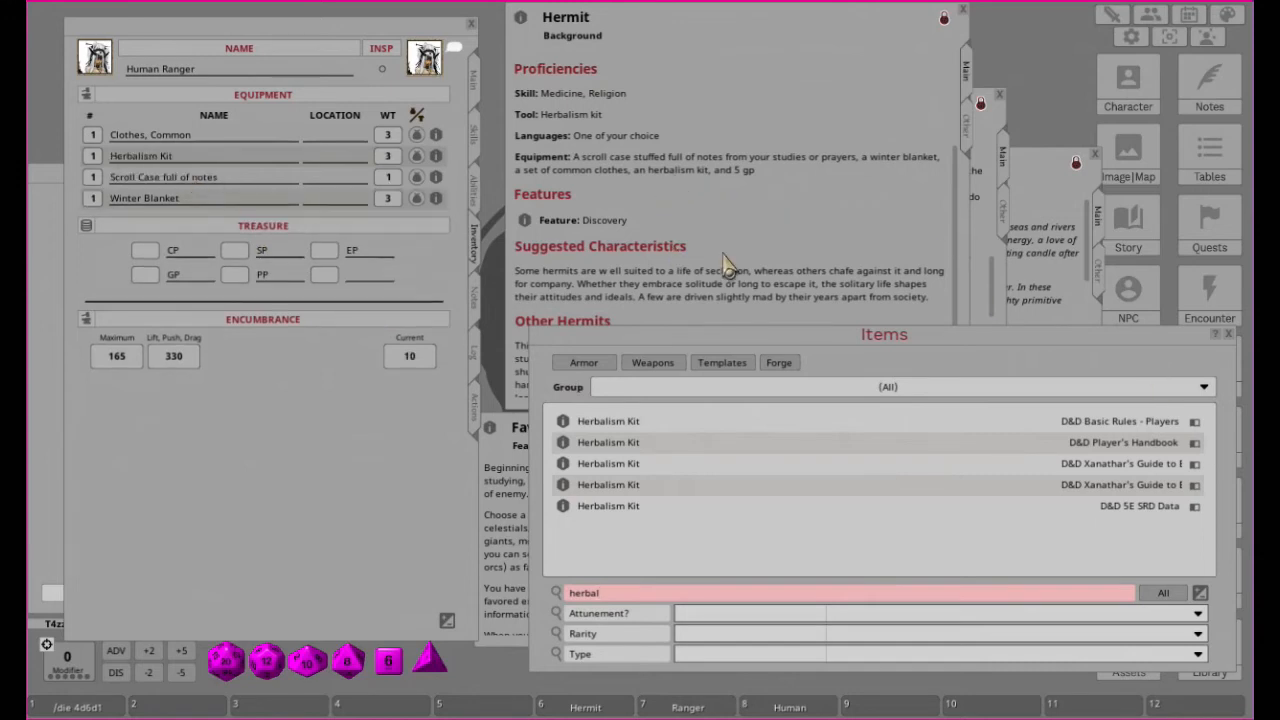
pyautogui.scroll(-2, 763, 190)
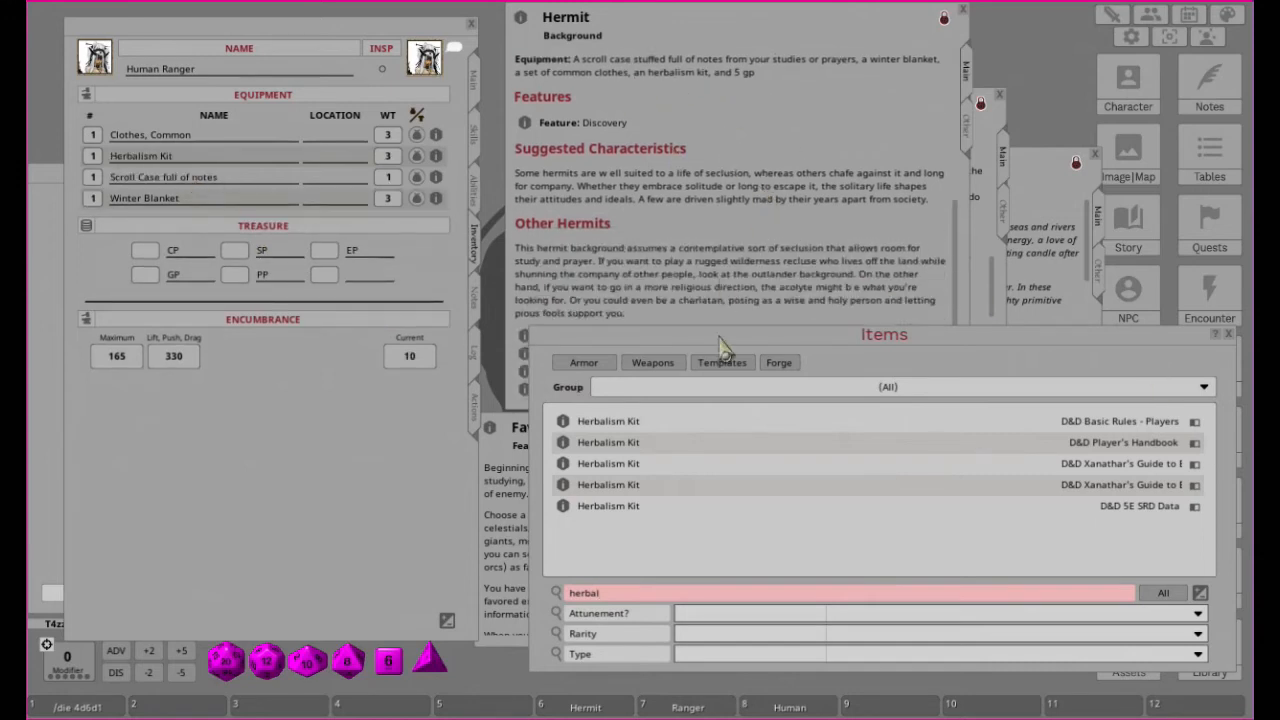
pyautogui.click(846, 230)
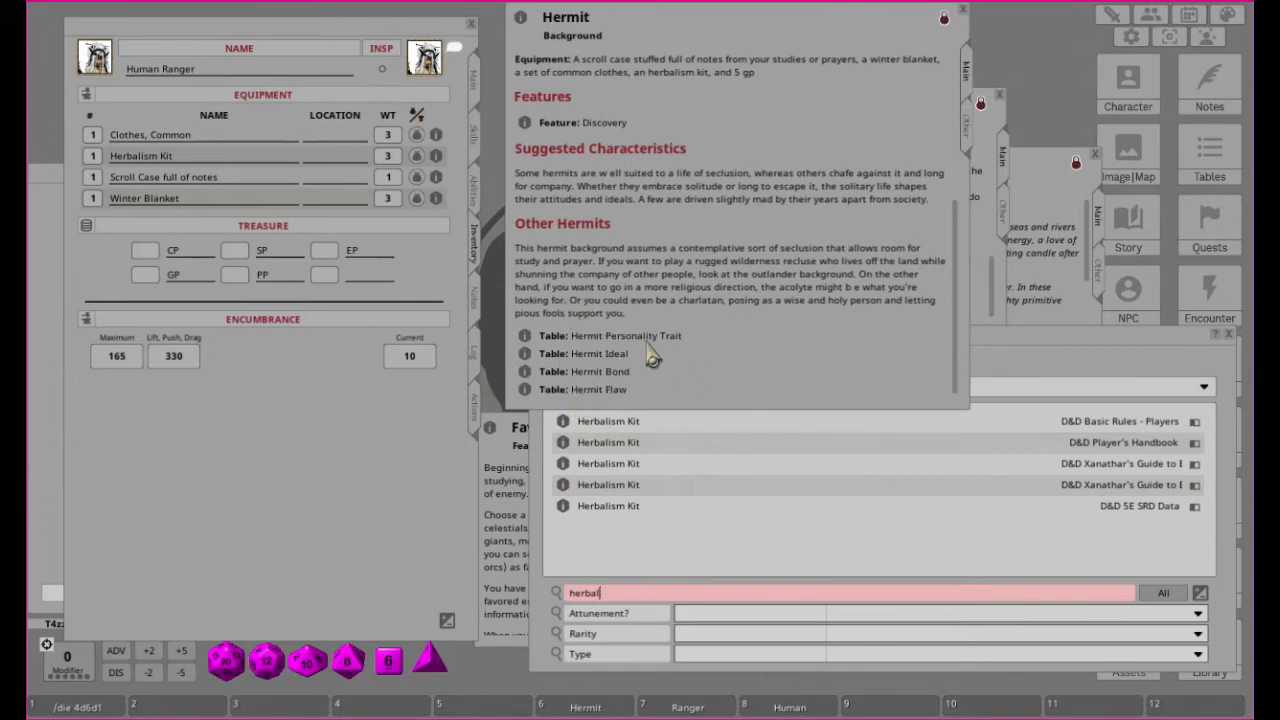
pyautogui.scroll(3, 766, 285)
pyautogui.scroll(-3, 775, 280)
pyautogui.scroll(3, 805, 258)
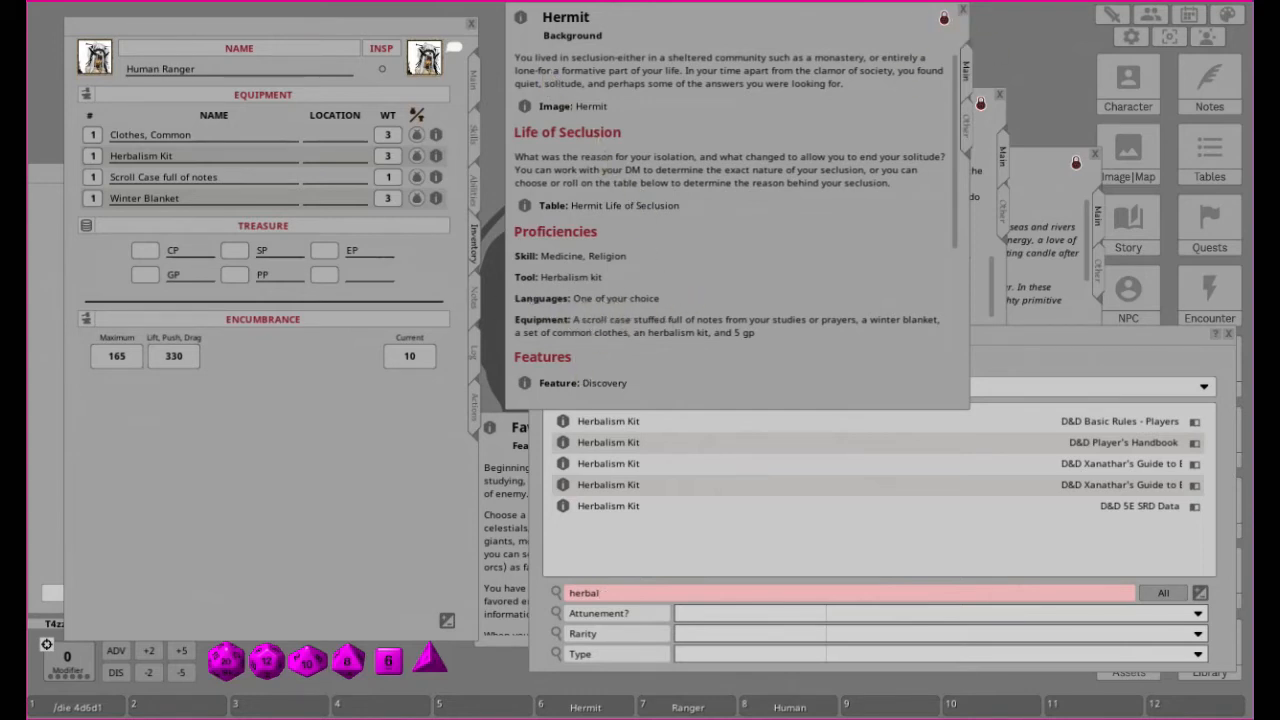
pyautogui.click(962, 10)
# Step: Place the Ranger class window beside the character sheet and read through to its starting equipment and list links
pyautogui.moveTo(791, 182); pyautogui.dragTo(707, 35)
pyautogui.scroll(-10, 745, 248)
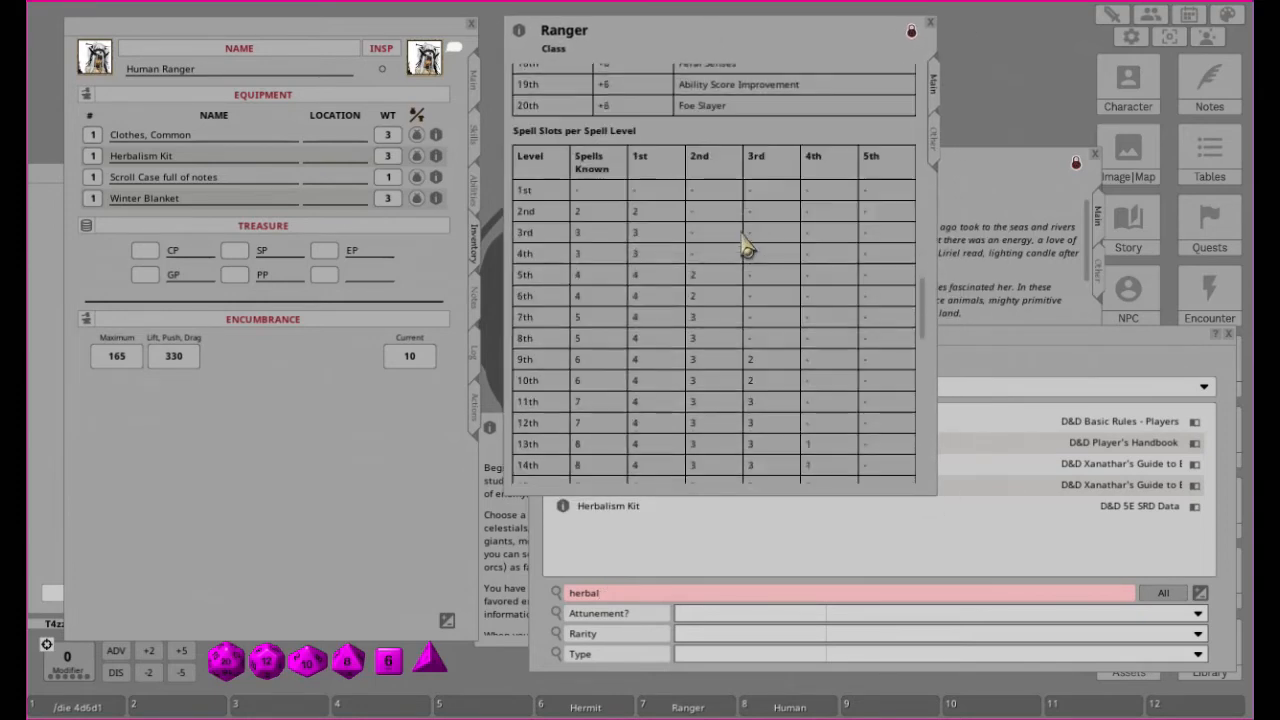
pyautogui.scroll(-4, 745, 248)
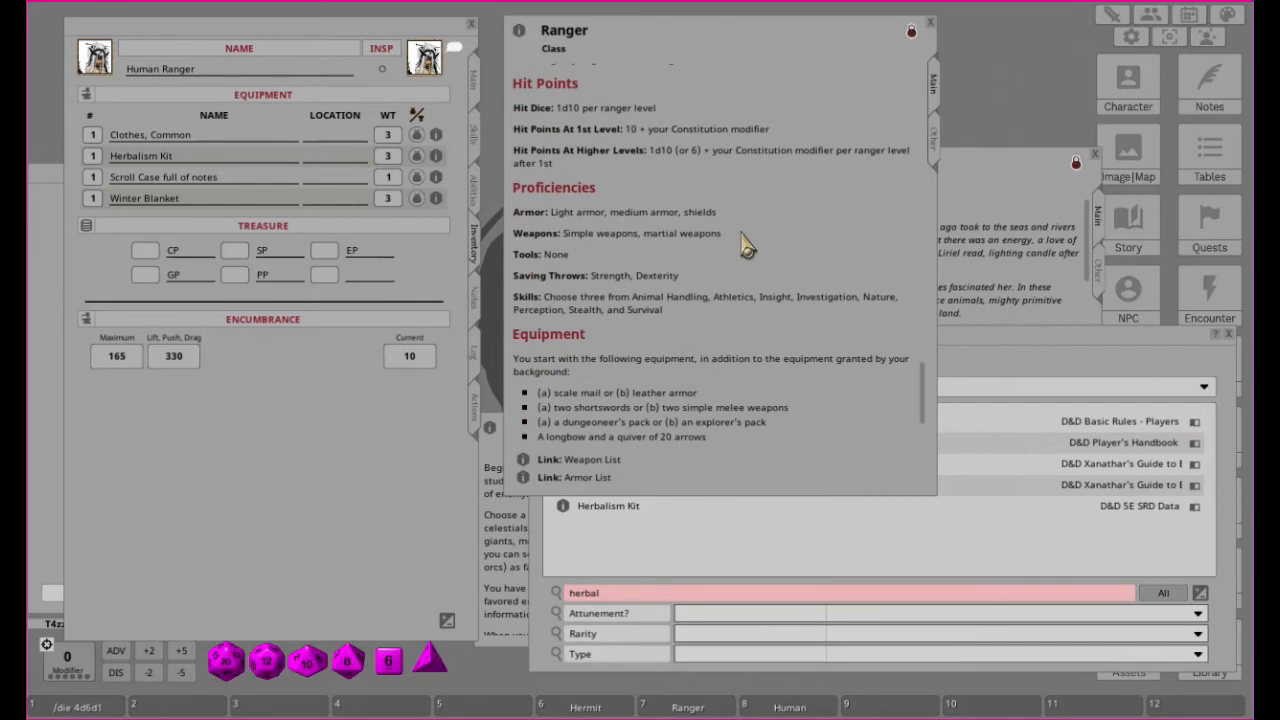
pyautogui.scroll(-2, 745, 248)
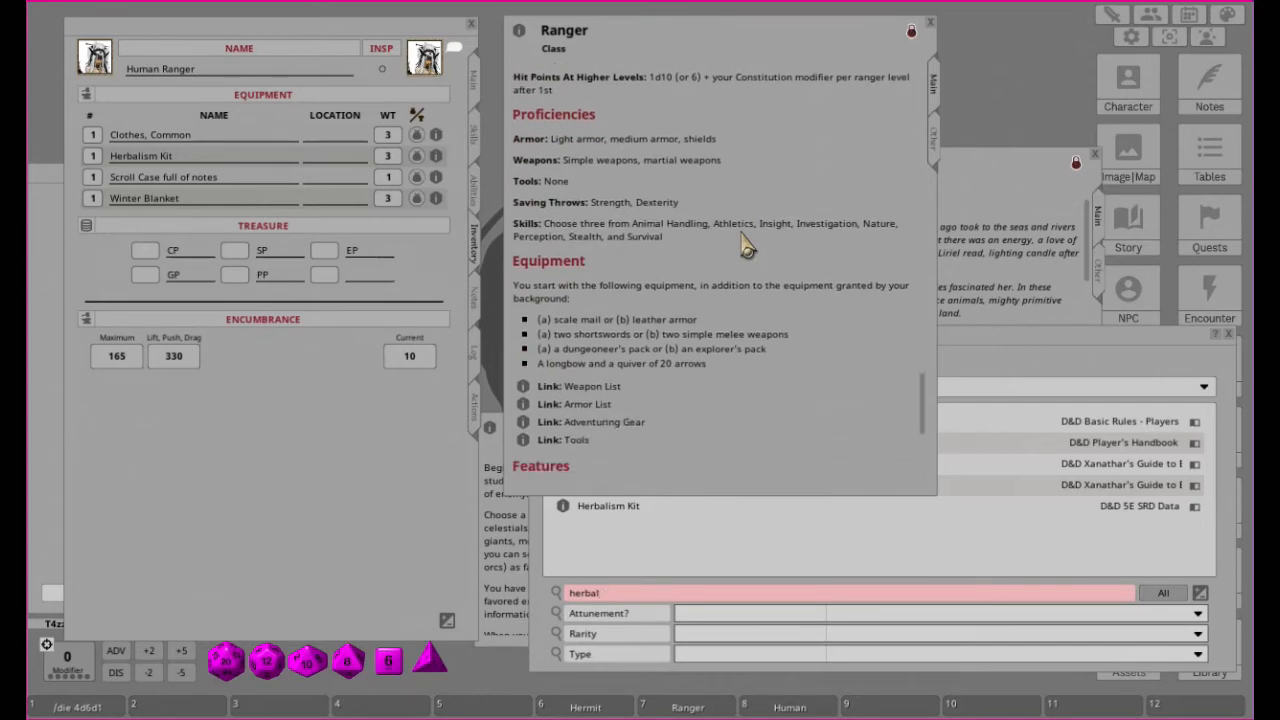
pyautogui.scroll(-5, 745, 248)
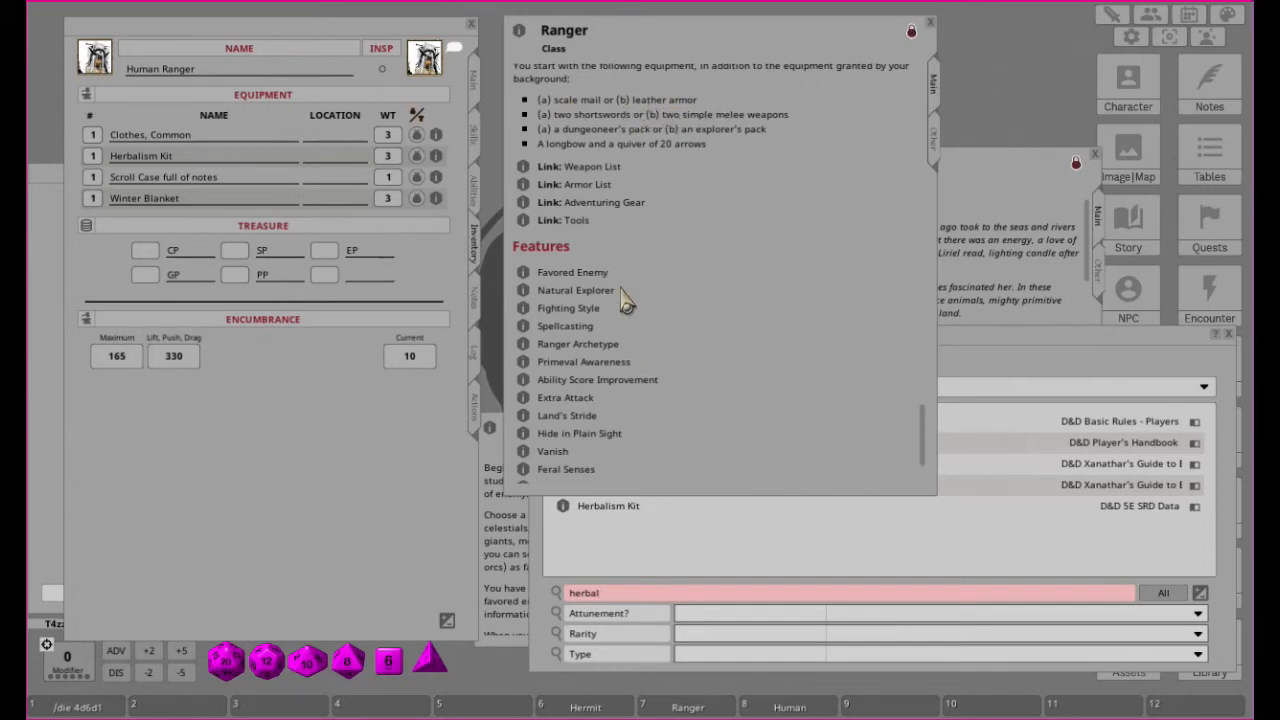
# Step: Add Studded Leather from the Ranger's linked Armor List to the inventory and close the armor table
pyautogui.click(526, 186)
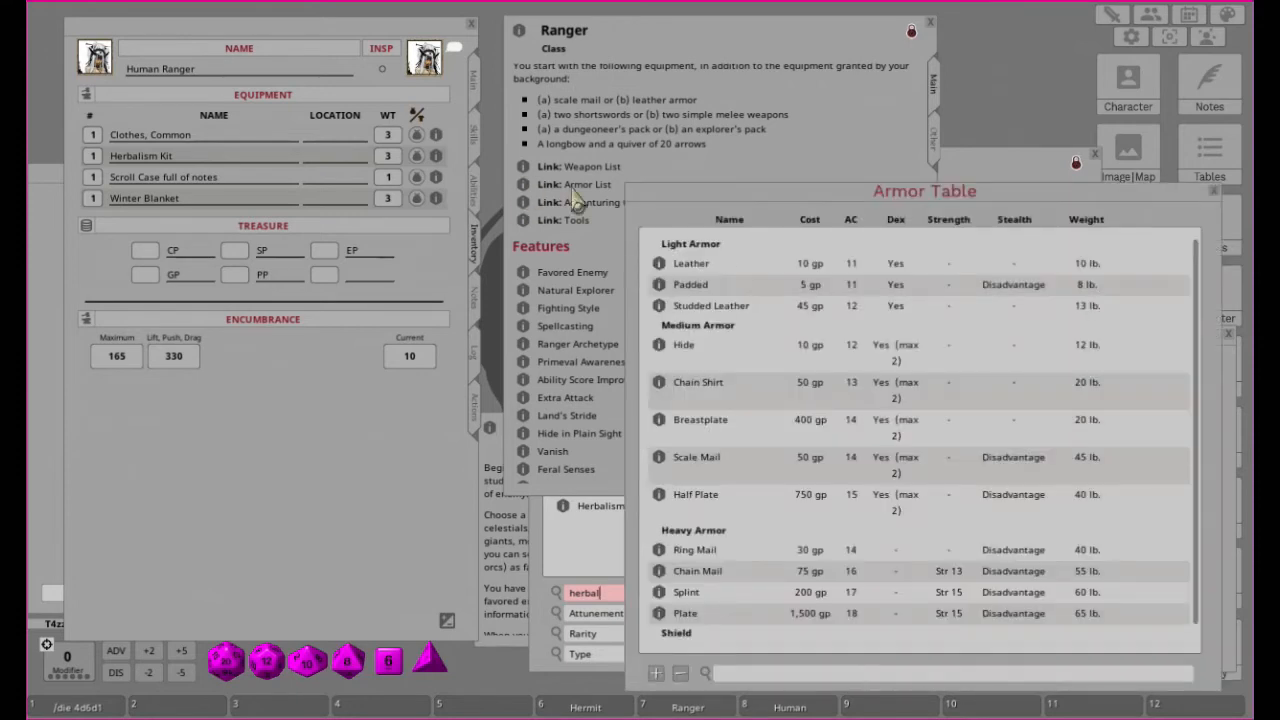
pyautogui.moveTo(660, 312); pyautogui.dragTo(176, 478)
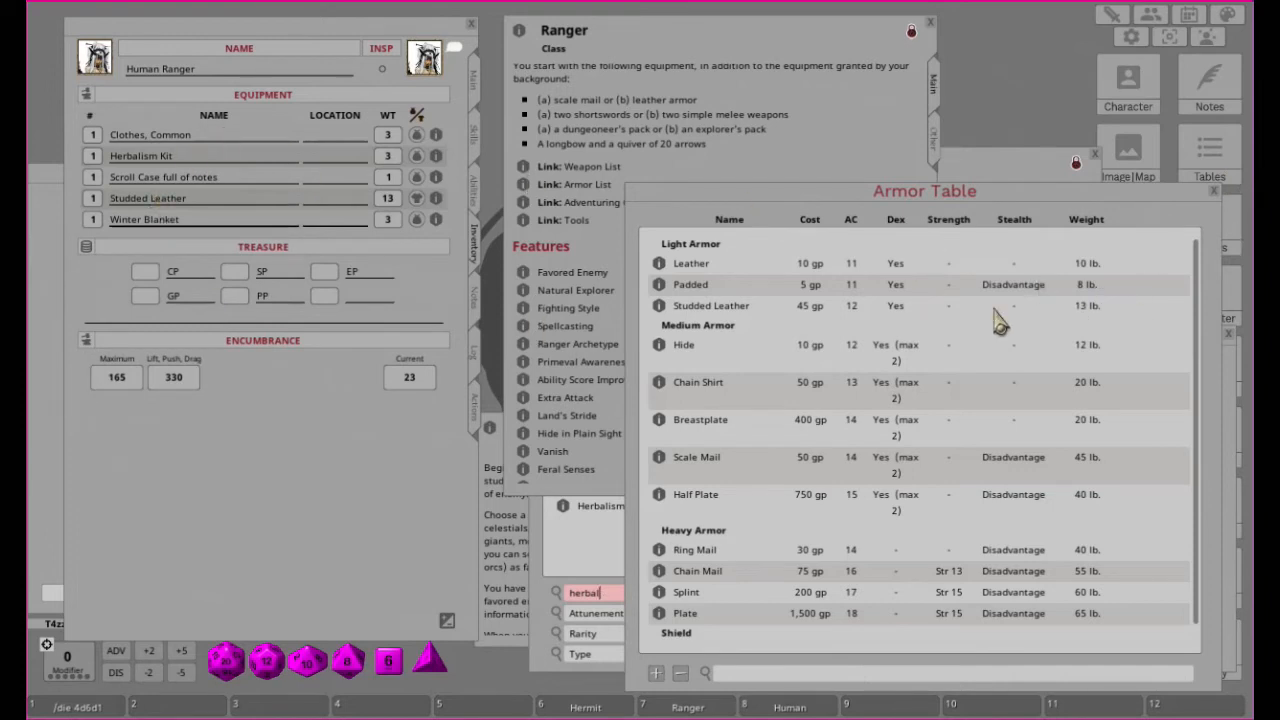
pyautogui.click(1213, 193)
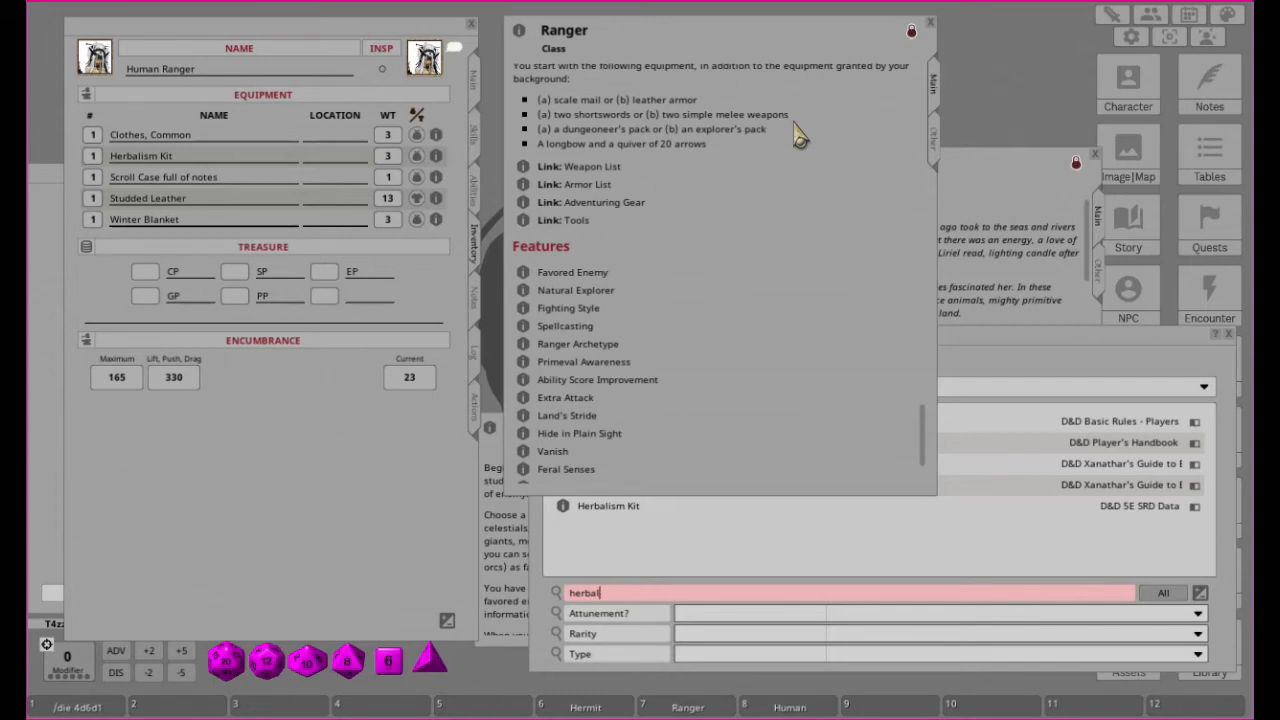
# Step: Look through the Ranger's linked Weapon List, add a Battleaxe to the inventory and close the weapon table
pyautogui.click(524, 168)
pyautogui.scroll(-5, 826, 350)
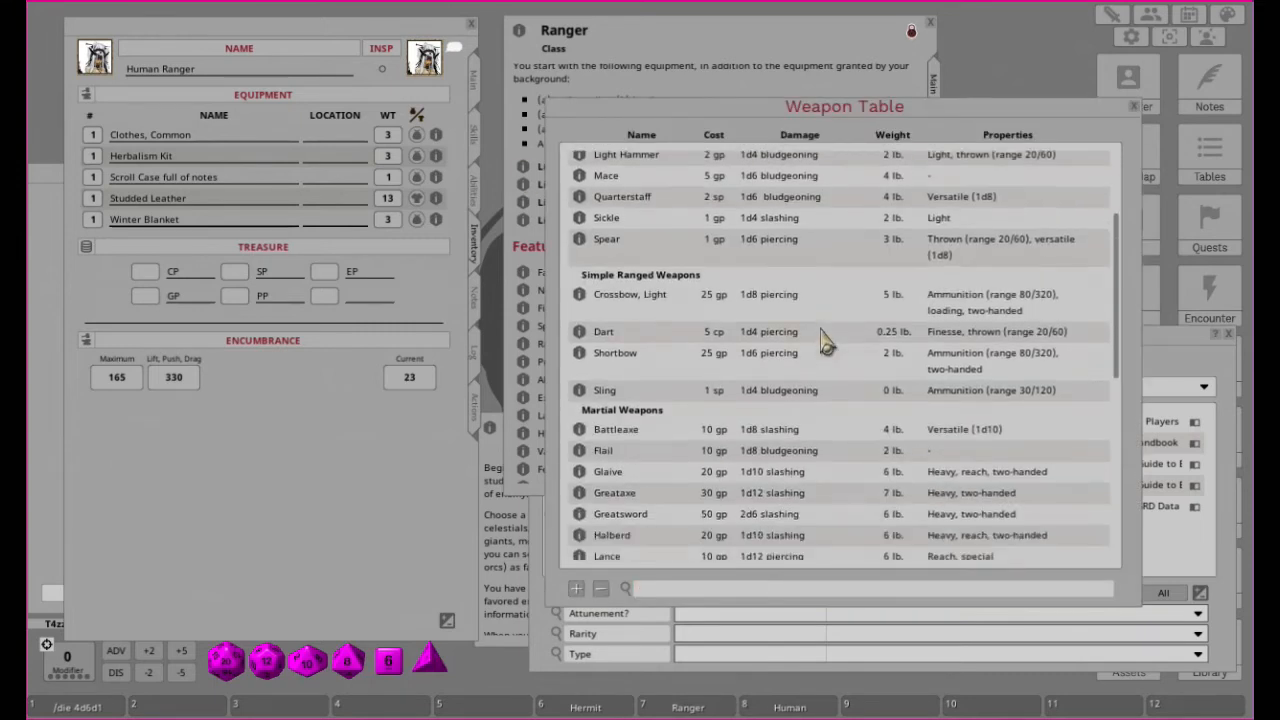
pyautogui.scroll(-2, 826, 343)
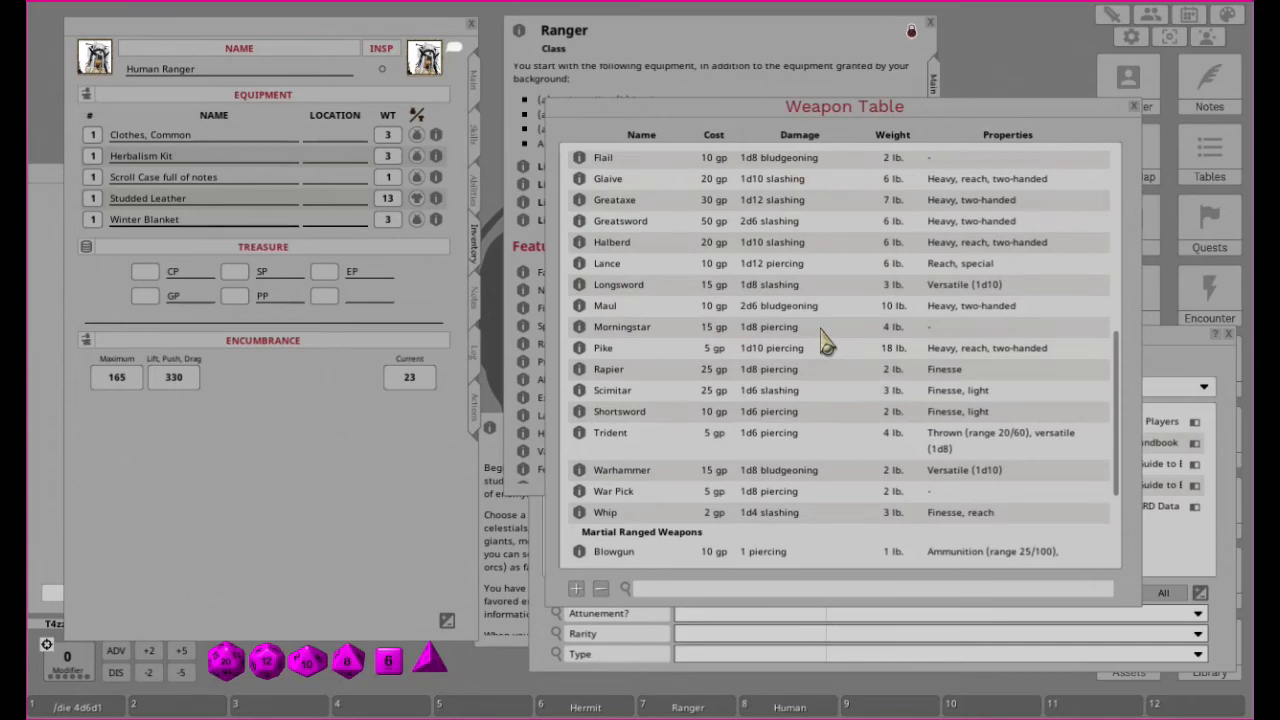
pyautogui.moveTo(878, 112); pyautogui.dragTo(878, 84)
pyautogui.scroll(2, 755, 347)
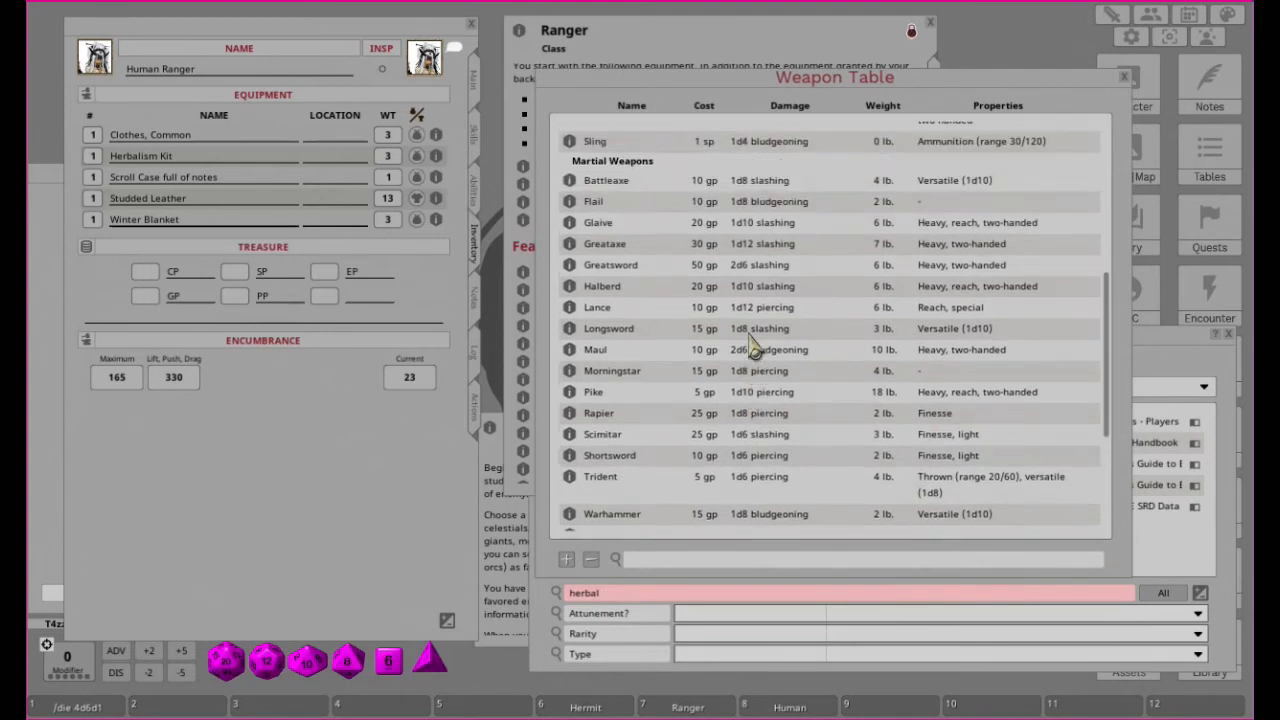
pyautogui.scroll(-1, 755, 347)
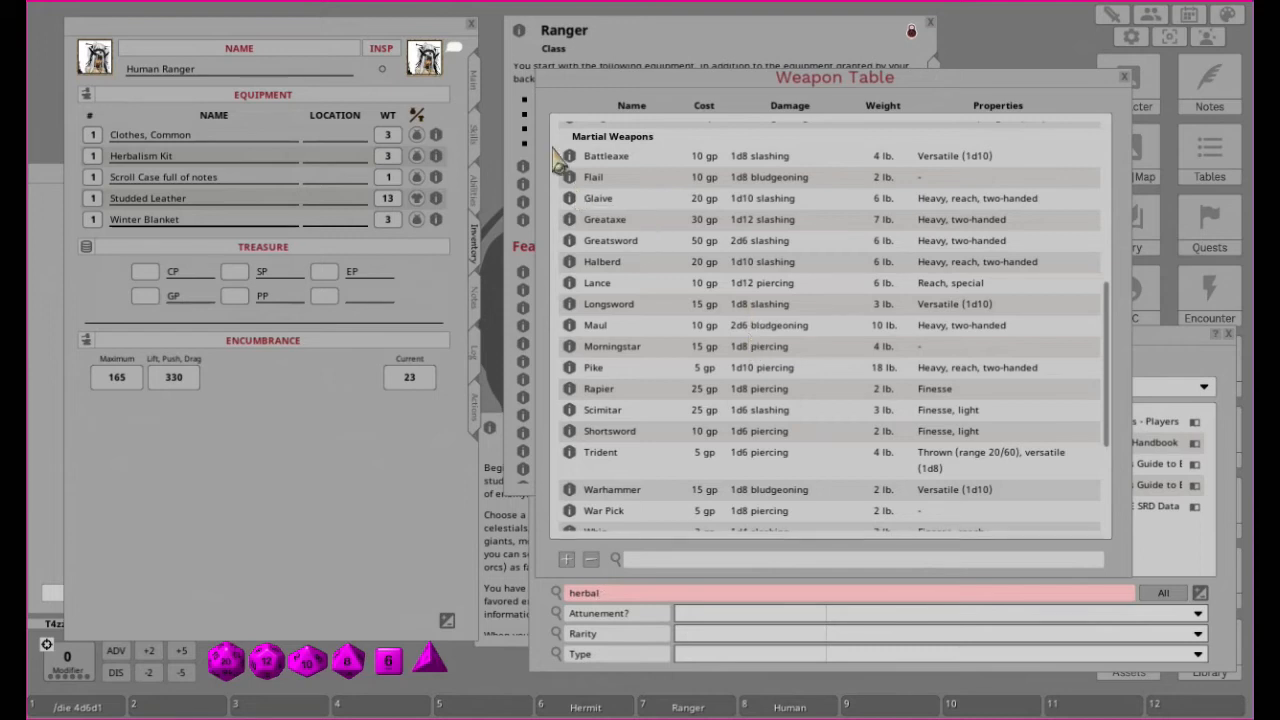
pyautogui.moveTo(570, 163); pyautogui.dragTo(247, 196)
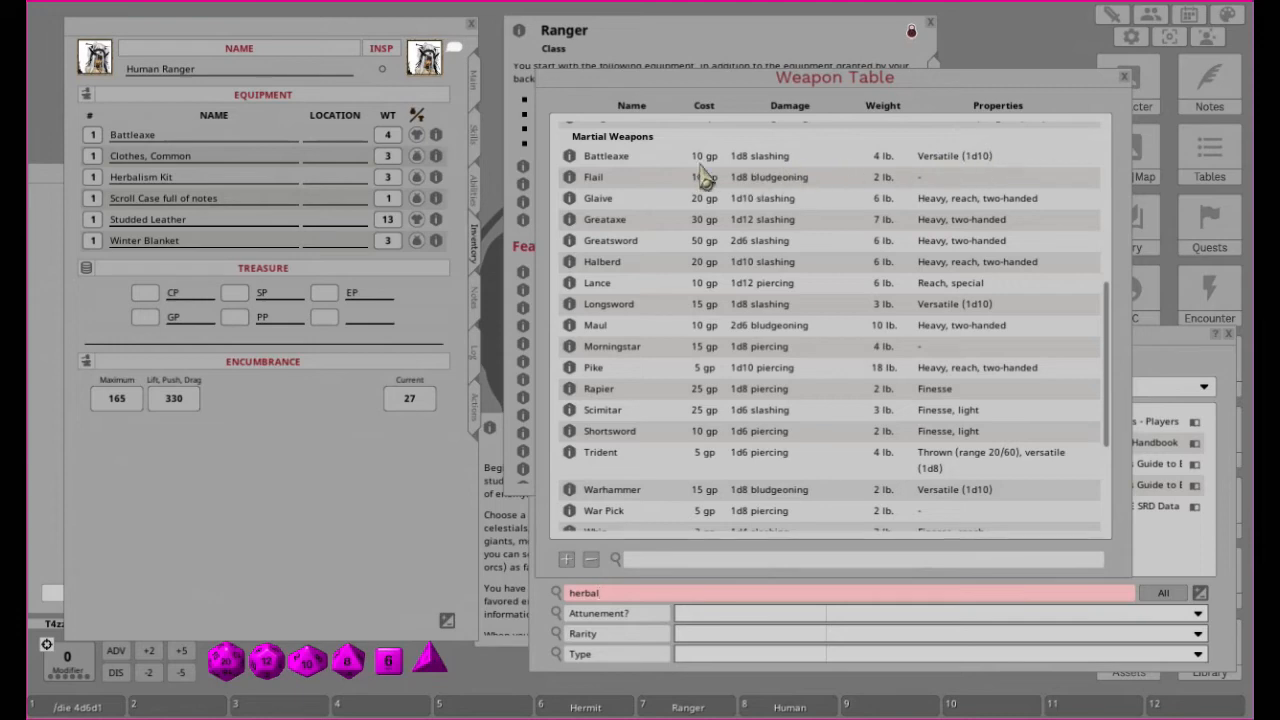
pyautogui.click(1123, 78)
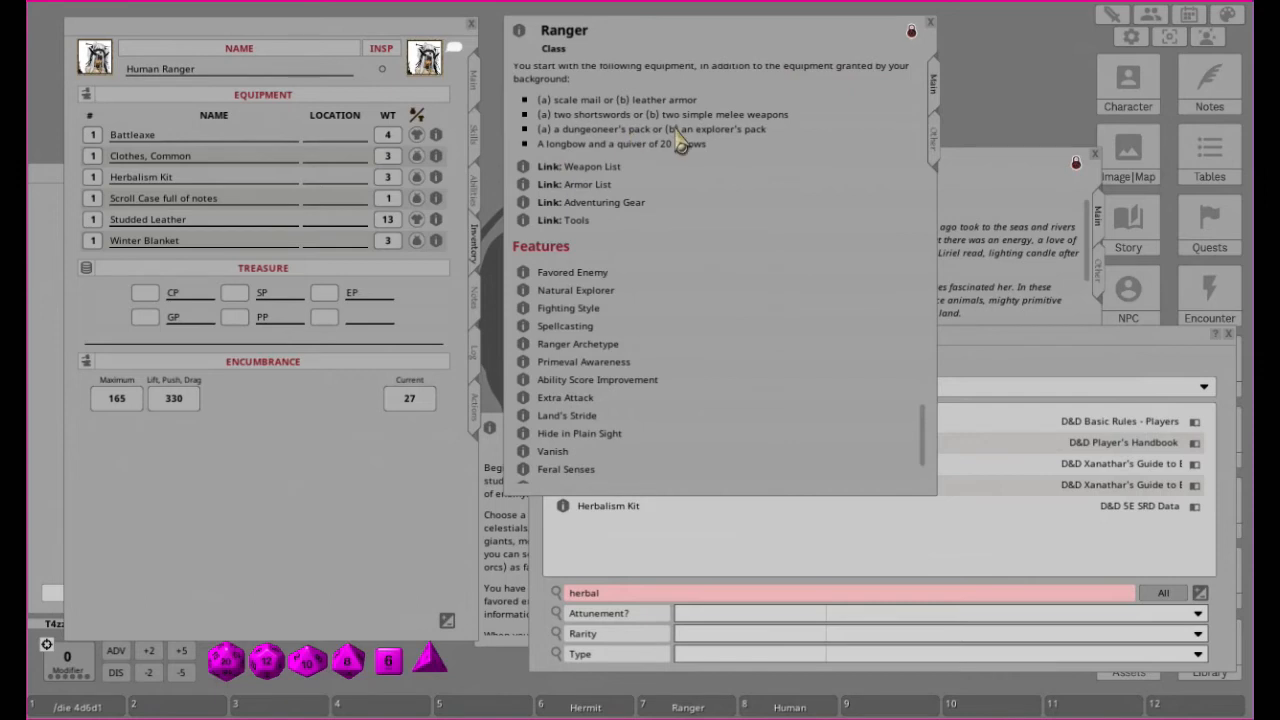
# Step: Add an Explorer's Pack from the Ranger's linked Adventuring Gear table to the inventory and close the table
pyautogui.click(990, 342)
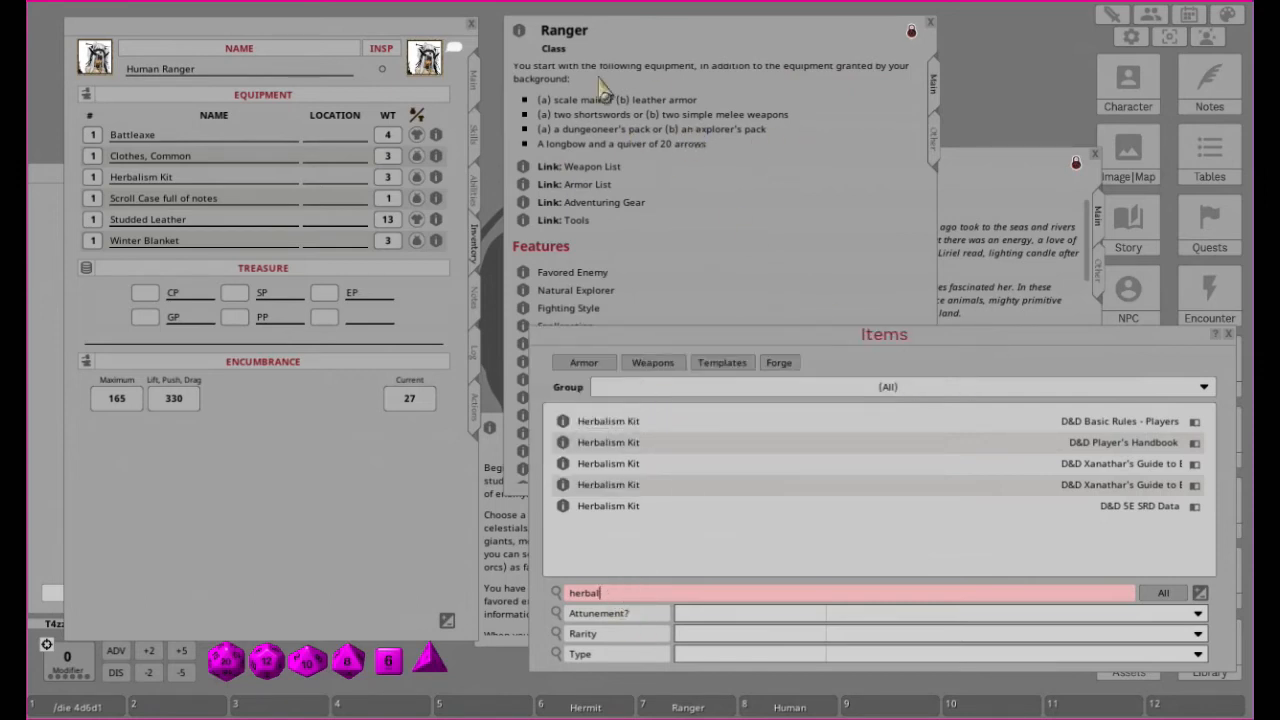
pyautogui.click(522, 203)
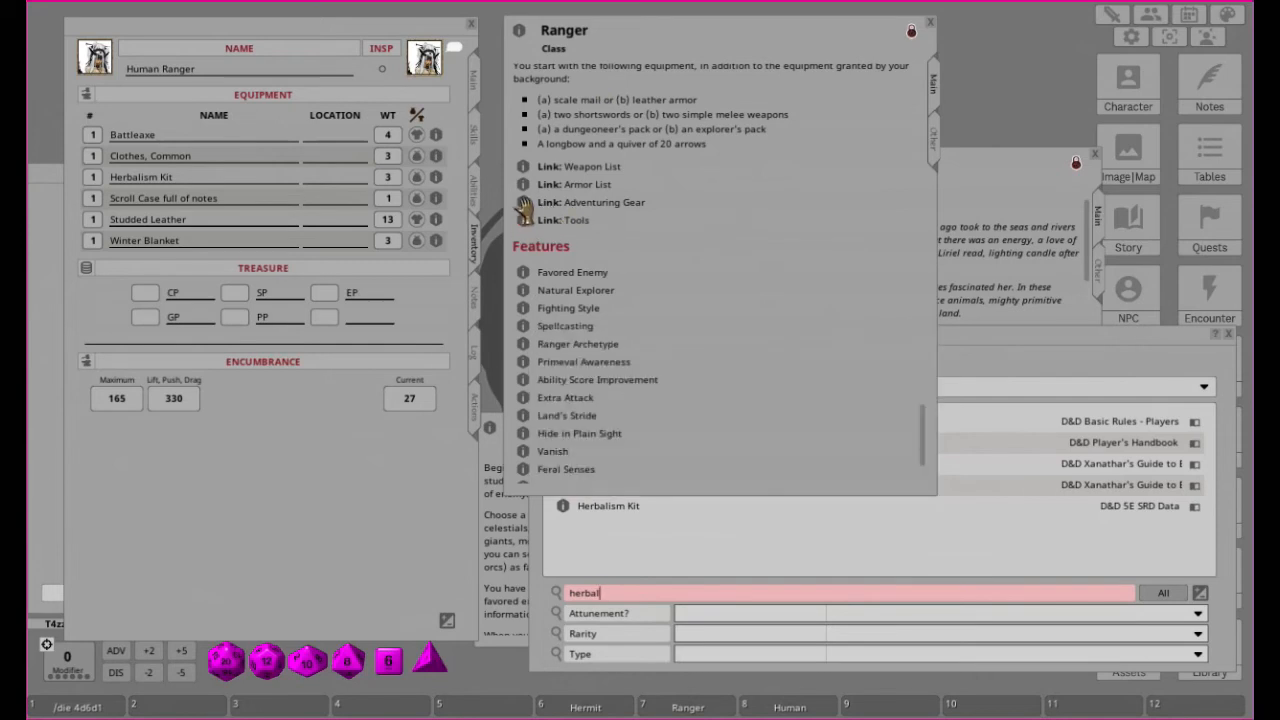
pyautogui.scroll(-20, 985, 250)
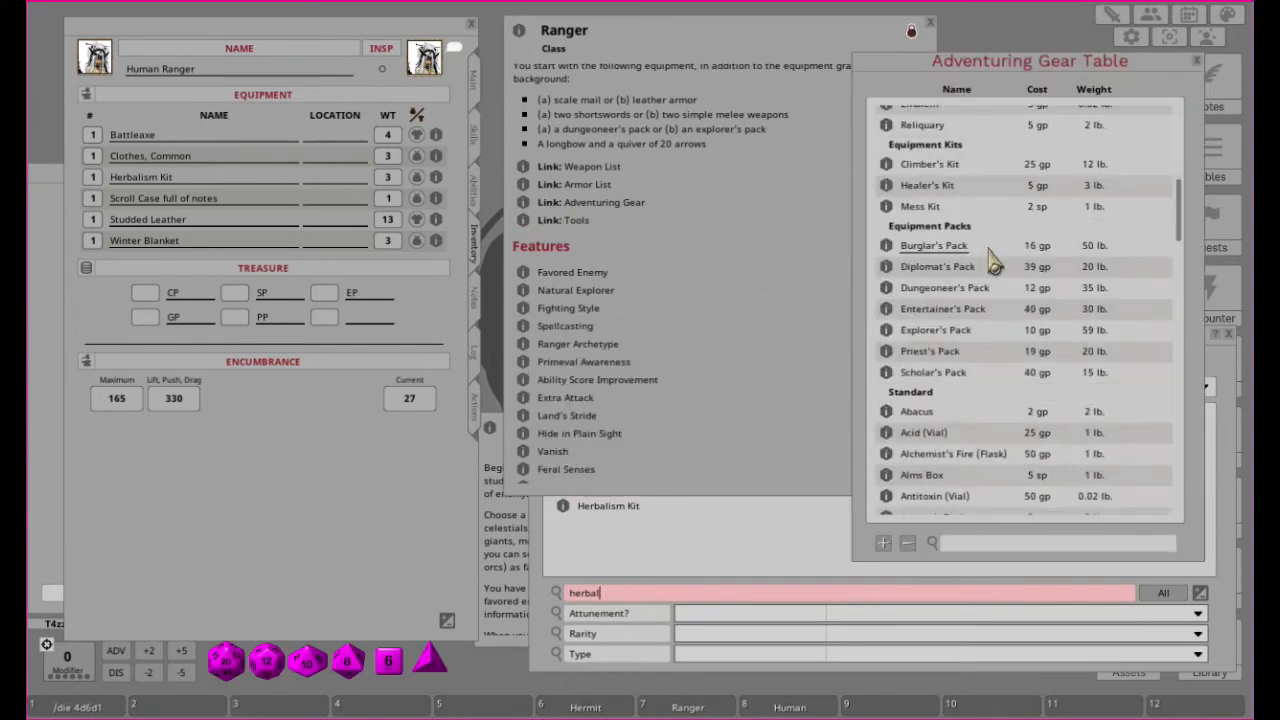
pyautogui.scroll(-18, 1005, 262)
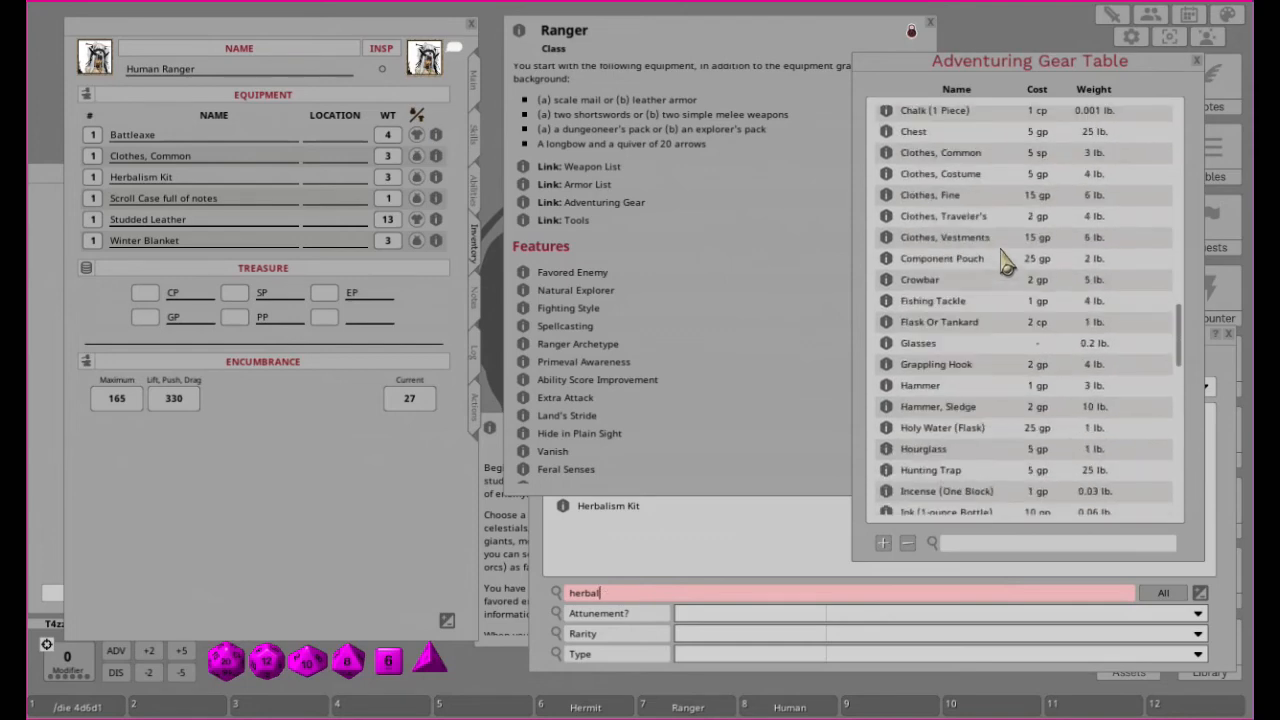
pyautogui.scroll(18, 1005, 262)
pyautogui.scroll(12, 1005, 262)
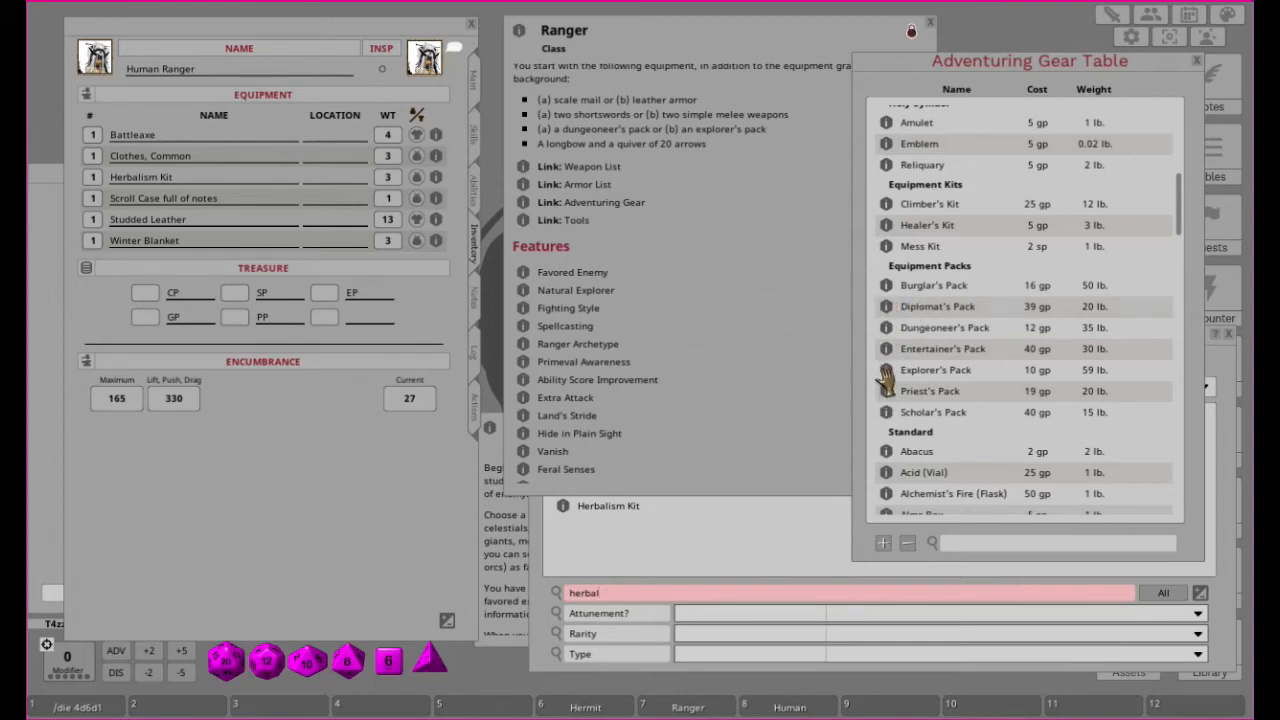
pyautogui.moveTo(885, 378); pyautogui.dragTo(268, 208)
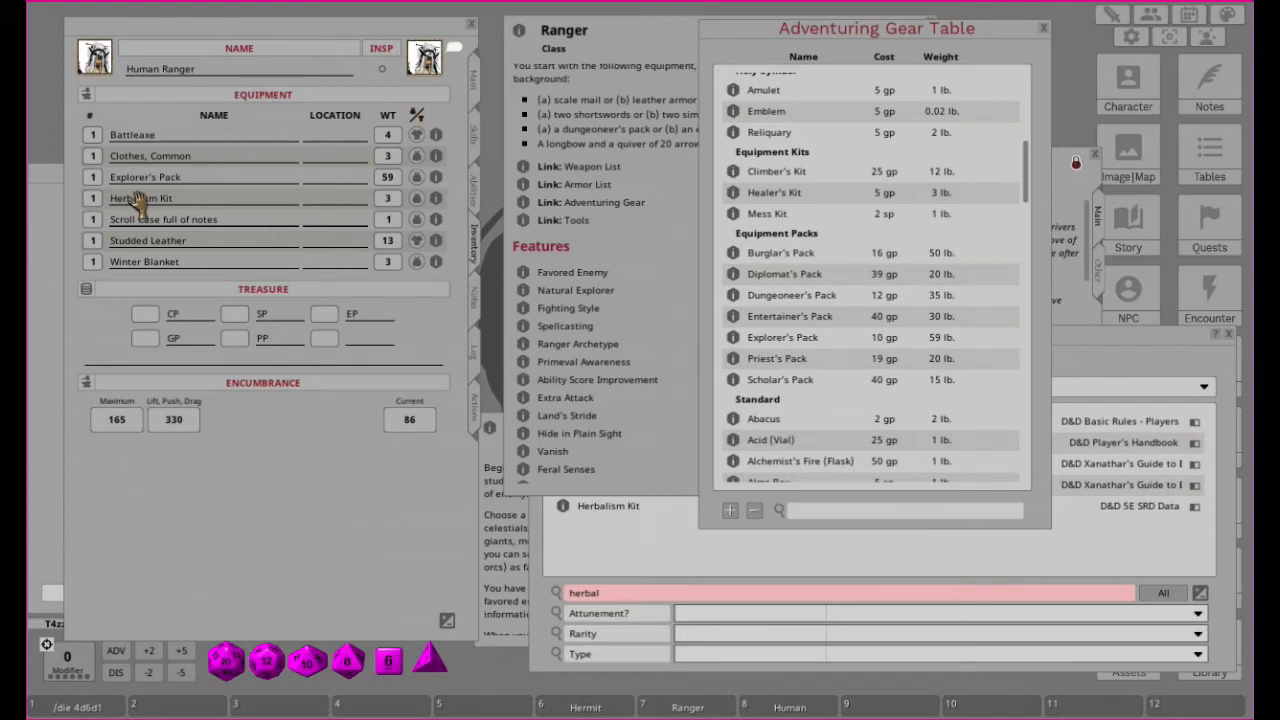
pyautogui.click(1043, 28)
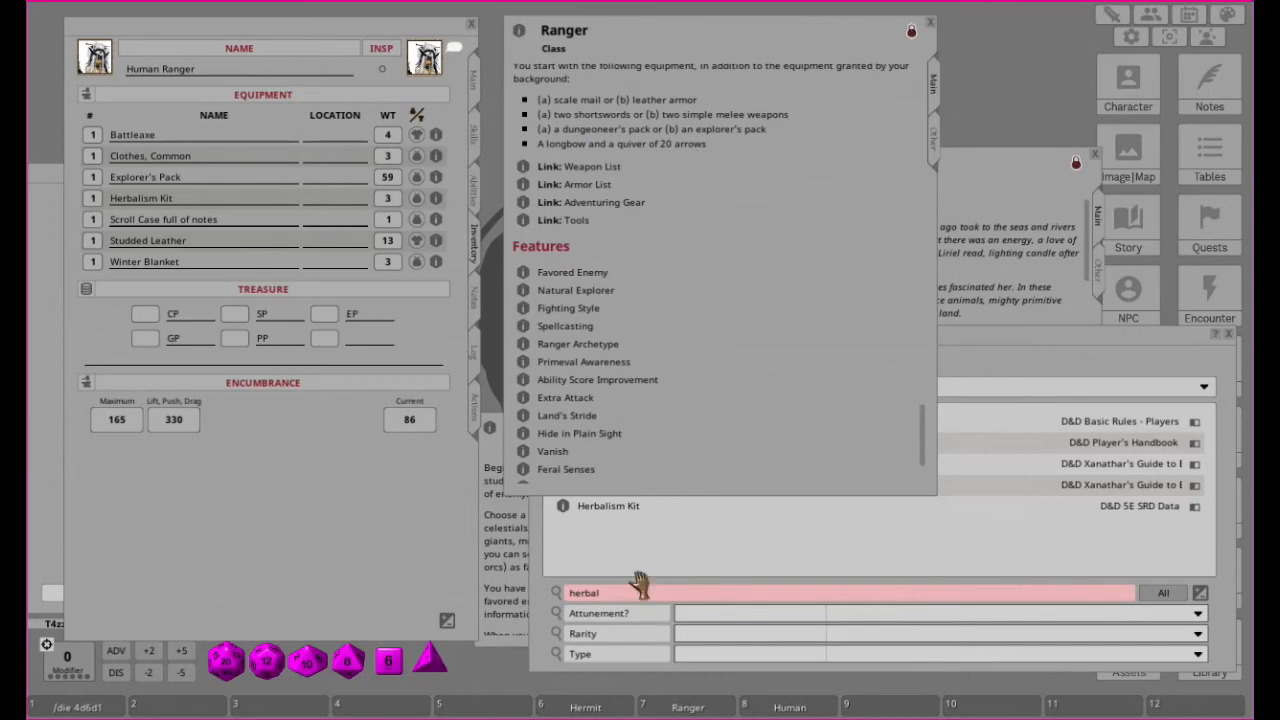
# Step: Add a Longbow from the Ranger's linked Weapon List and a Quiver from the Items list to the inventory
pyautogui.click(523, 168)
pyautogui.scroll(-3, 760, 323)
pyautogui.scroll(-3, 760, 310)
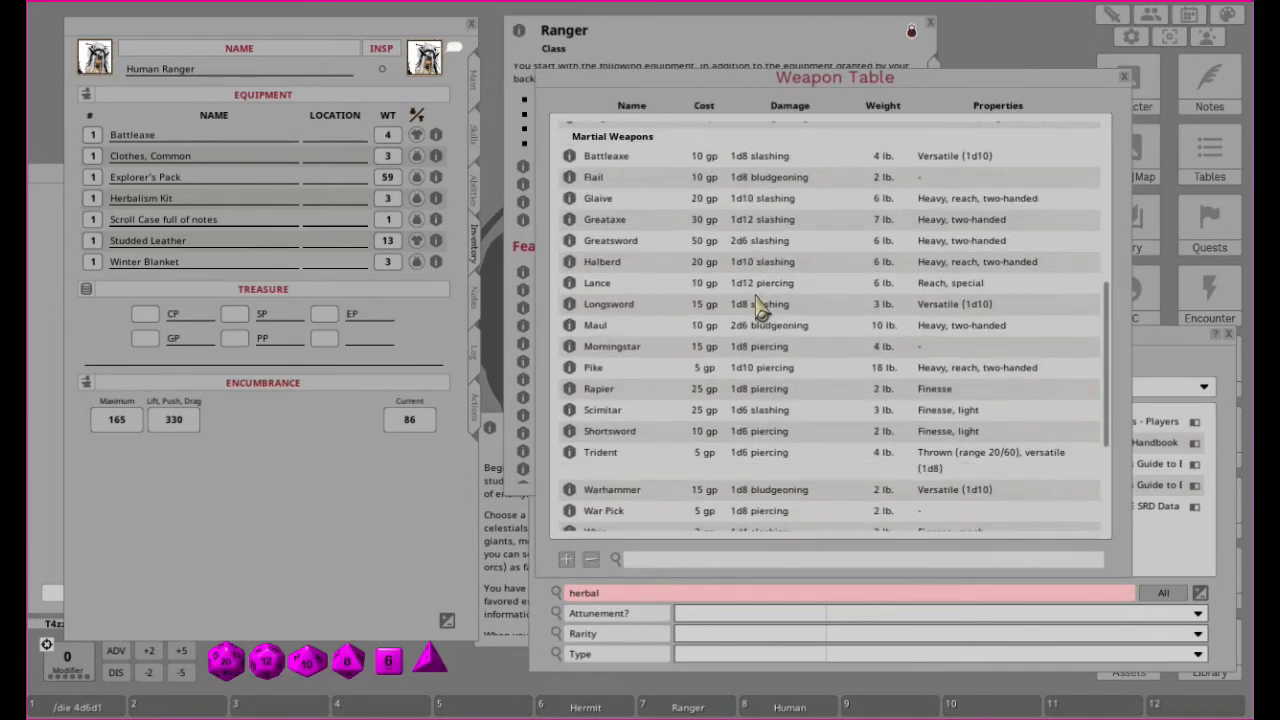
pyautogui.scroll(-4, 760, 310)
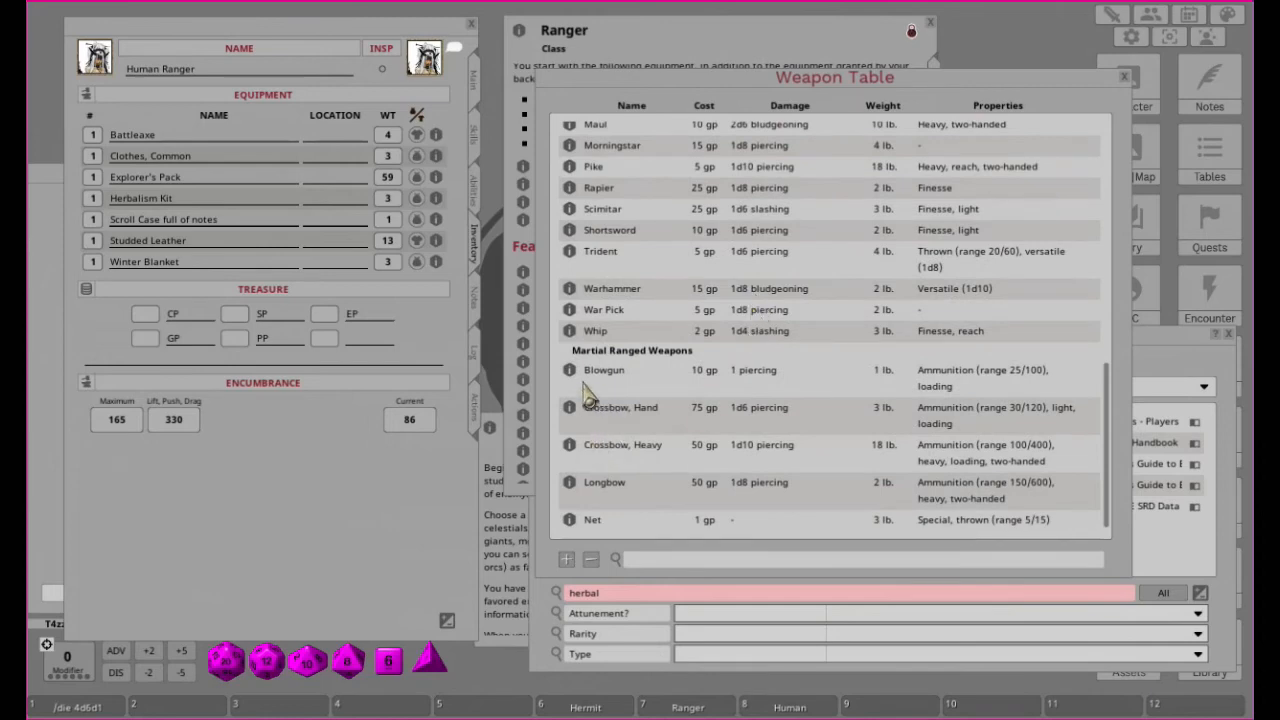
pyautogui.moveTo(570, 488); pyautogui.dragTo(223, 190)
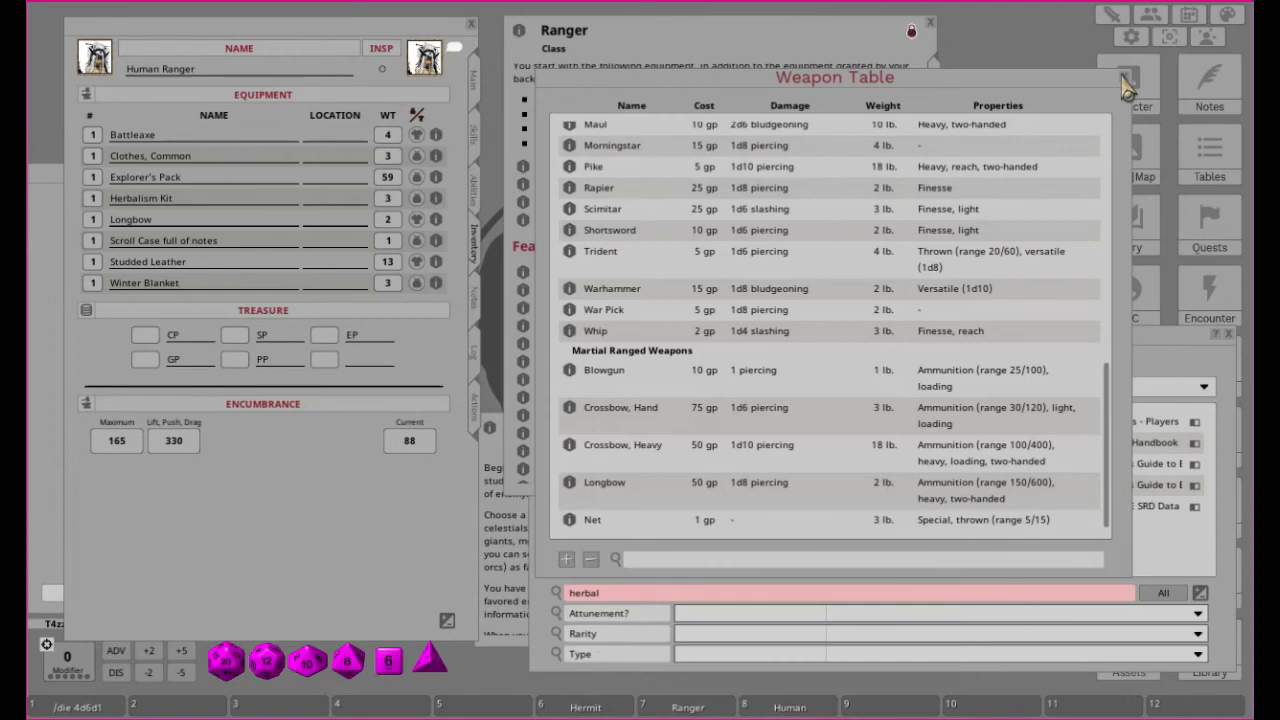
pyautogui.click(1123, 80)
pyautogui.click(676, 595)
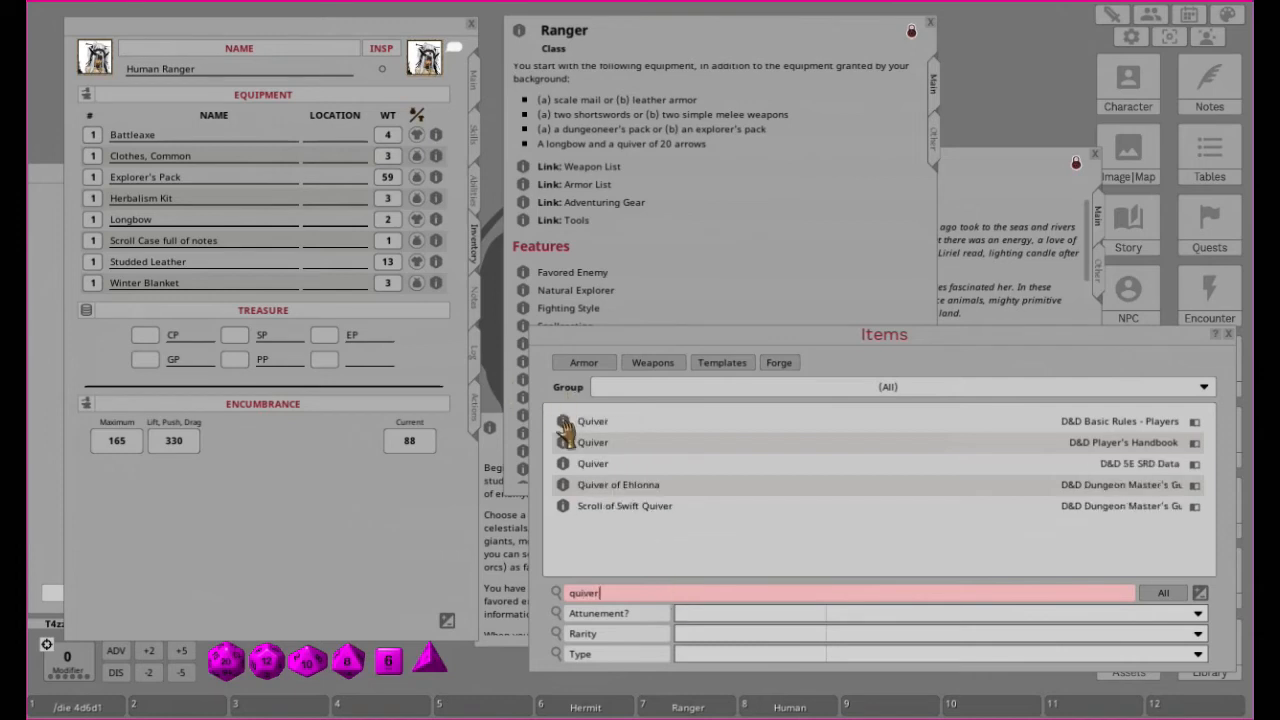
pyautogui.moveTo(565, 425); pyautogui.dragTo(304, 279)
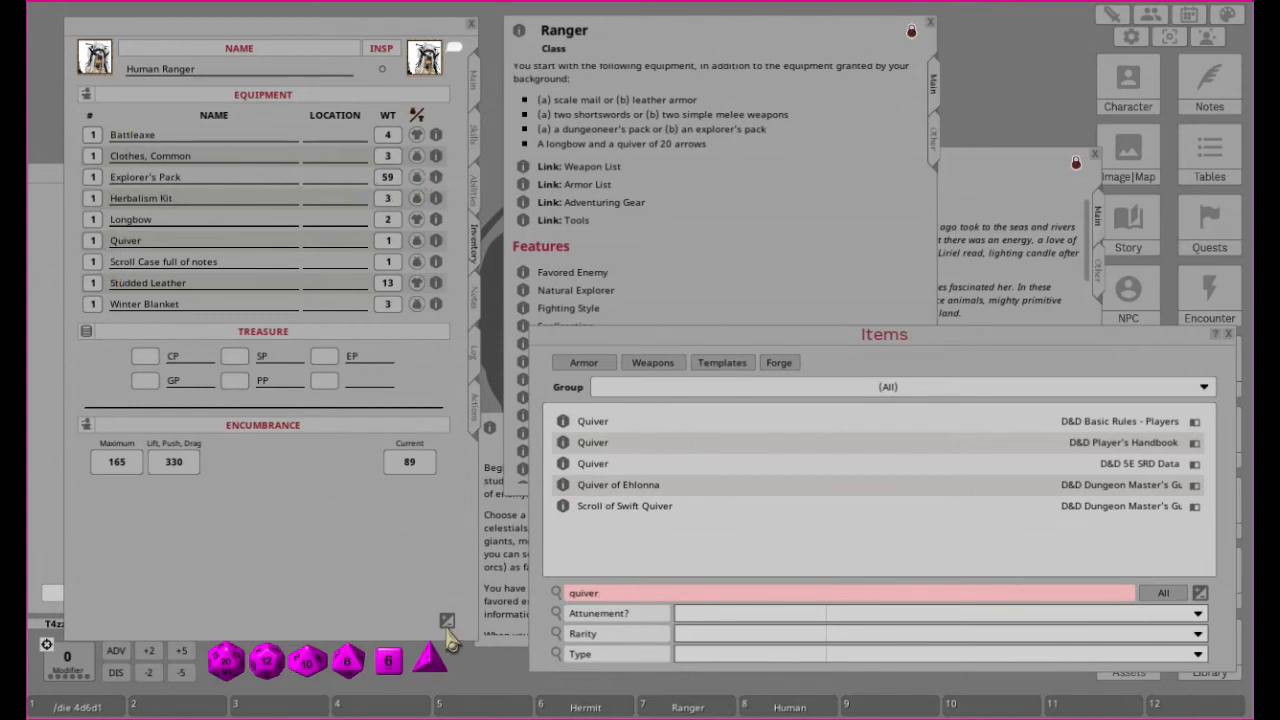
# Step: Delete the Explorer's Pack from the character's equipment and leave list editing
pyautogui.click(447, 621)
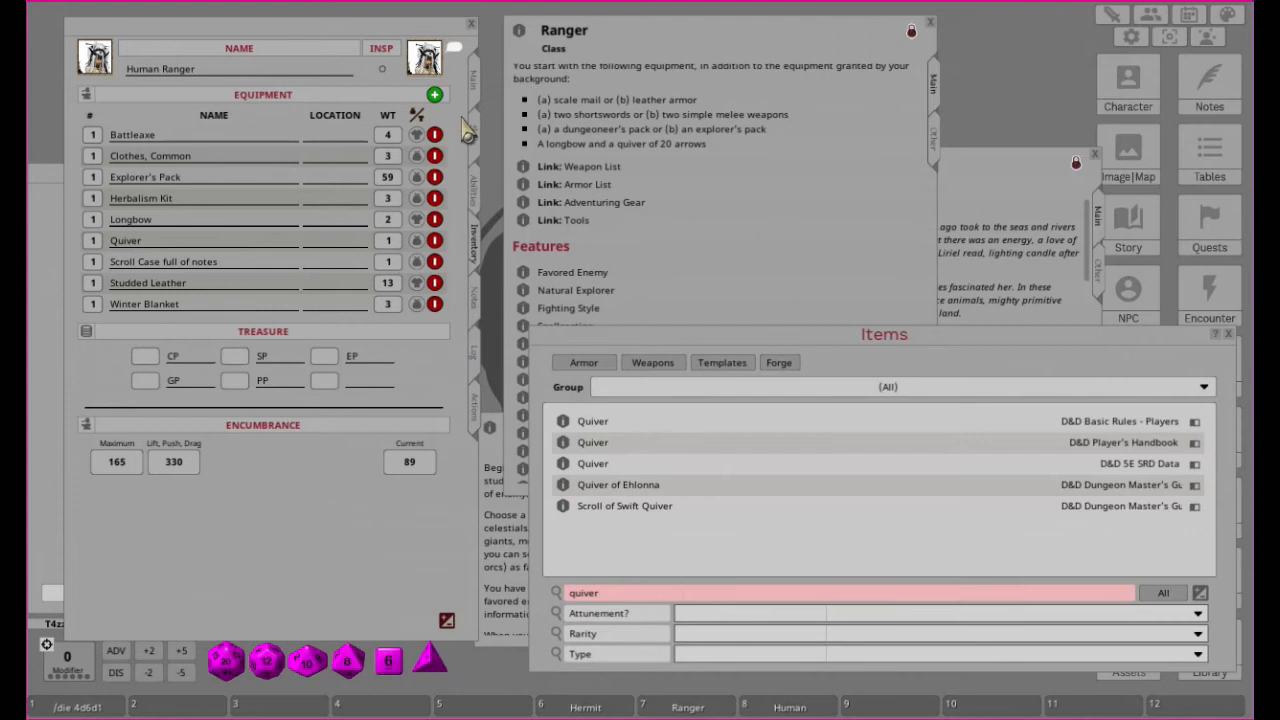
pyautogui.click(435, 182)
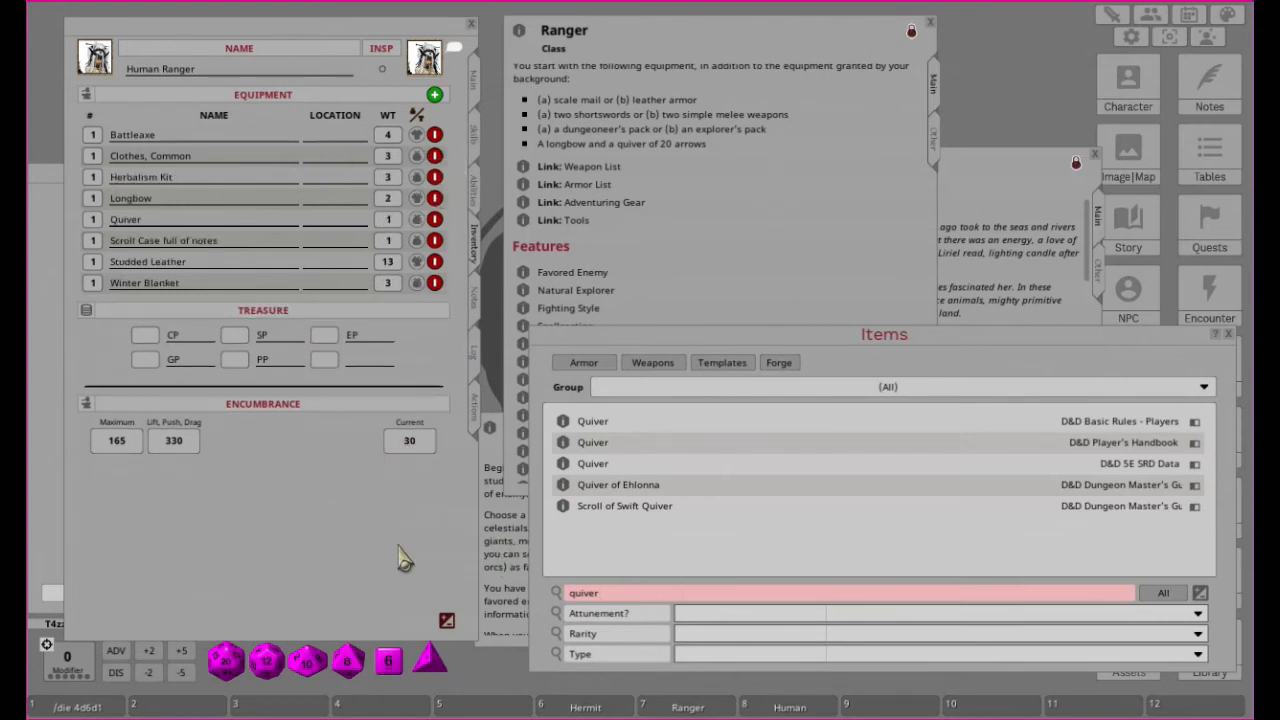
pyautogui.click(447, 621)
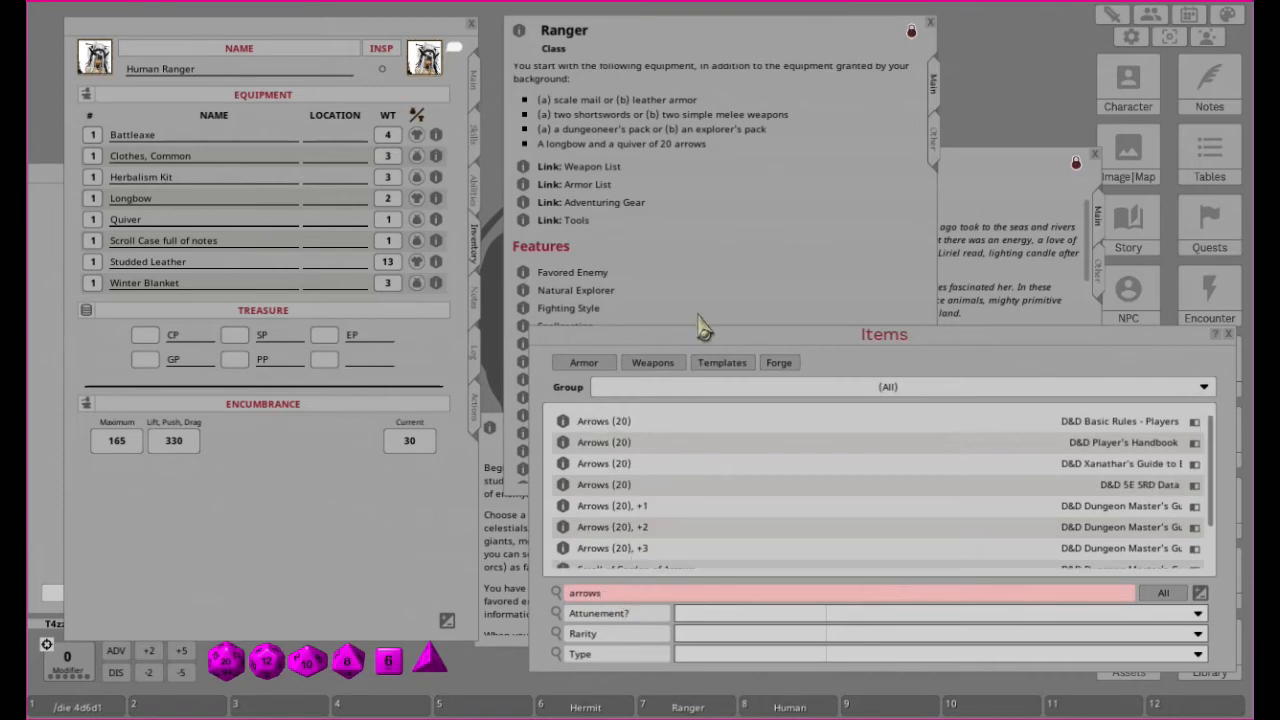
# Step: Add Arrows (20) to the inventory and set their location to Quiver
pyautogui.moveTo(561, 421); pyautogui.dragTo(243, 195)
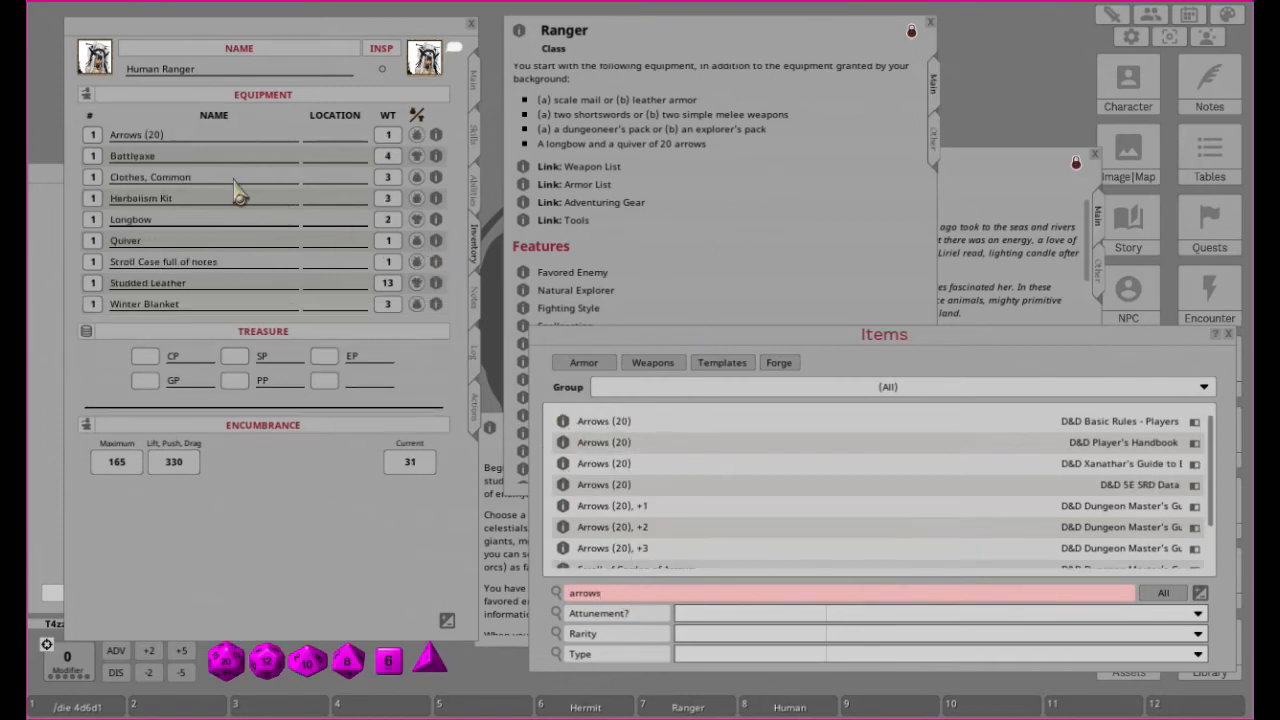
pyautogui.click(331, 140)
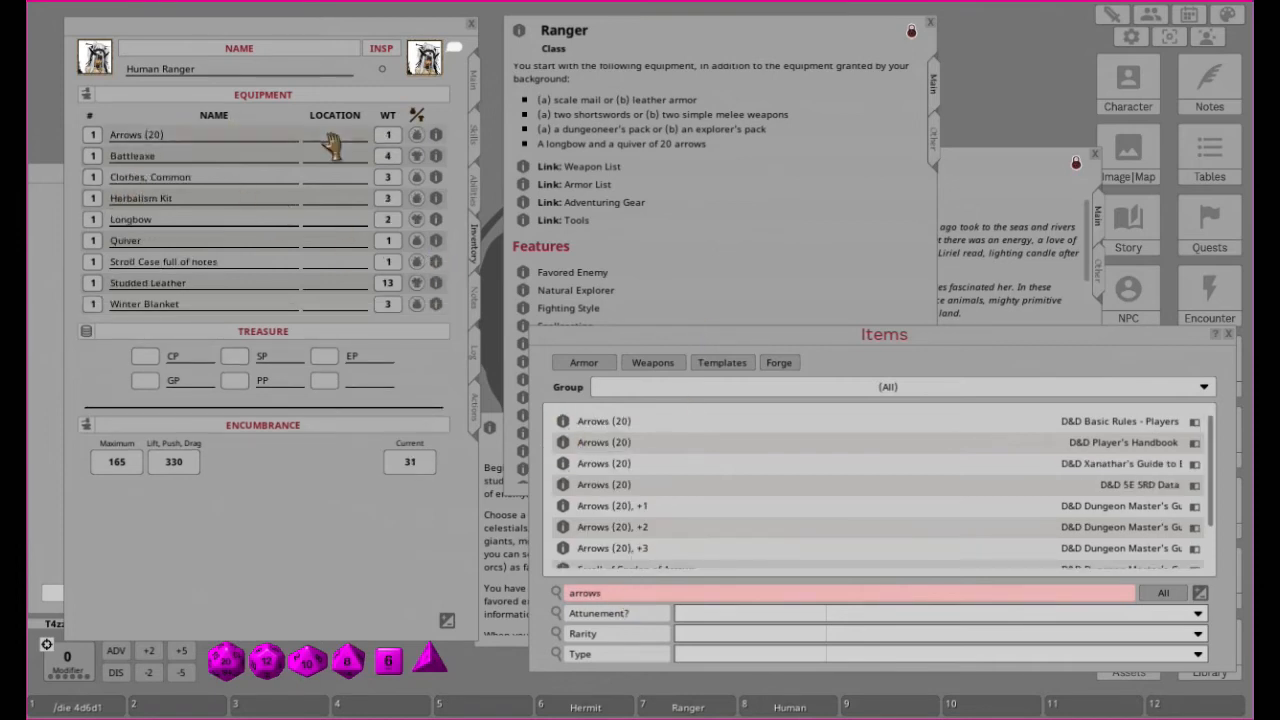
pyautogui.write('Quiver')
pyautogui.press('Tab')
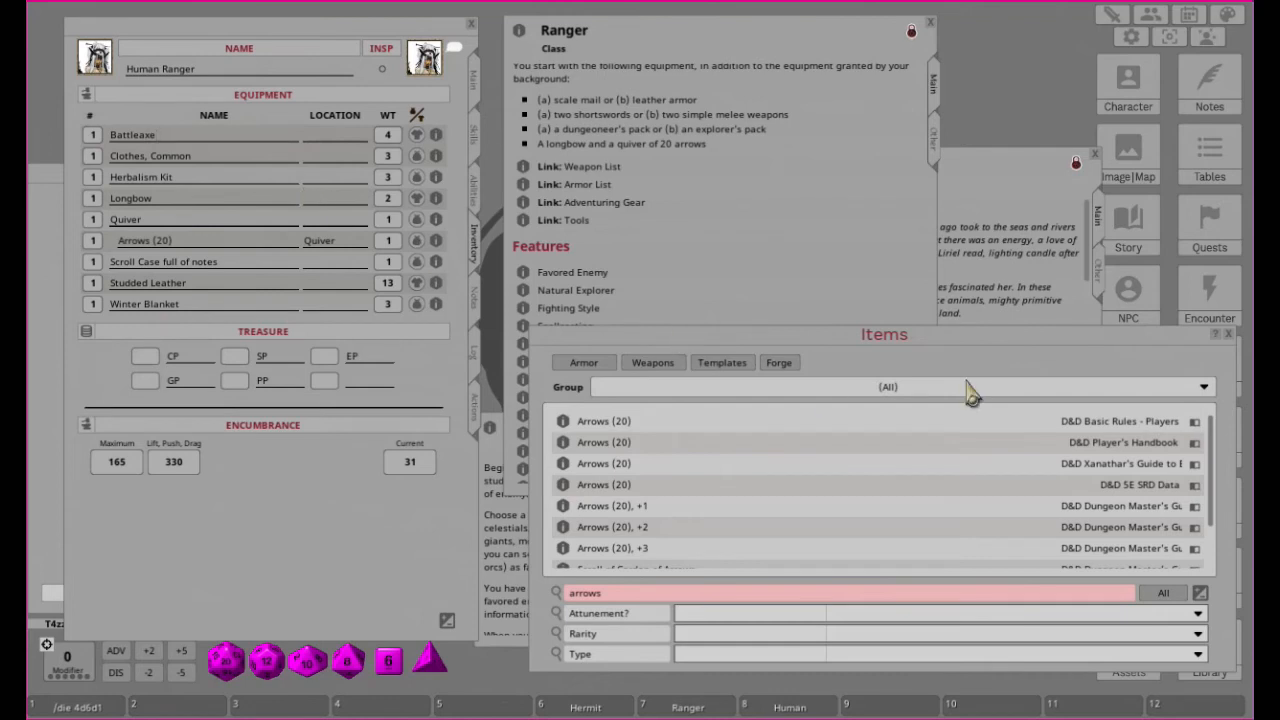
# Step: Search the Items list for "explorer" and add the D&D Player's Handbook Explorer's Pack to the inventory
pyautogui.click(642, 594)
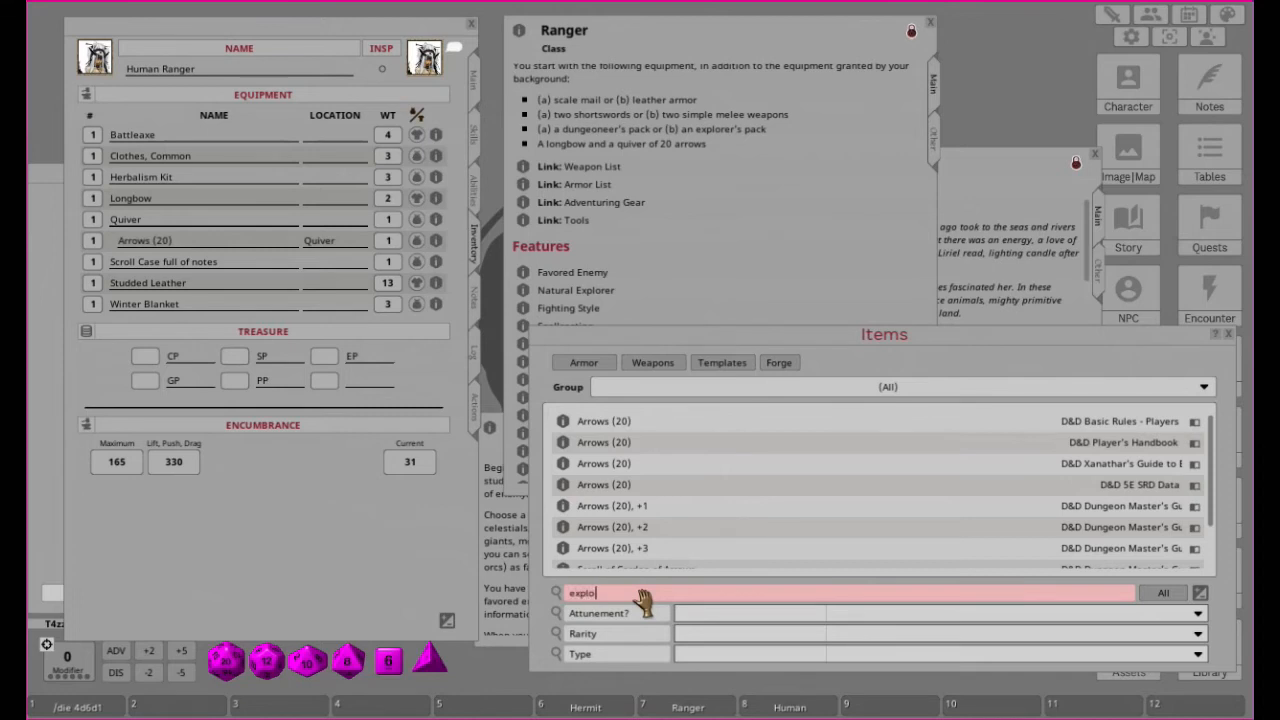
pyautogui.write('rer')
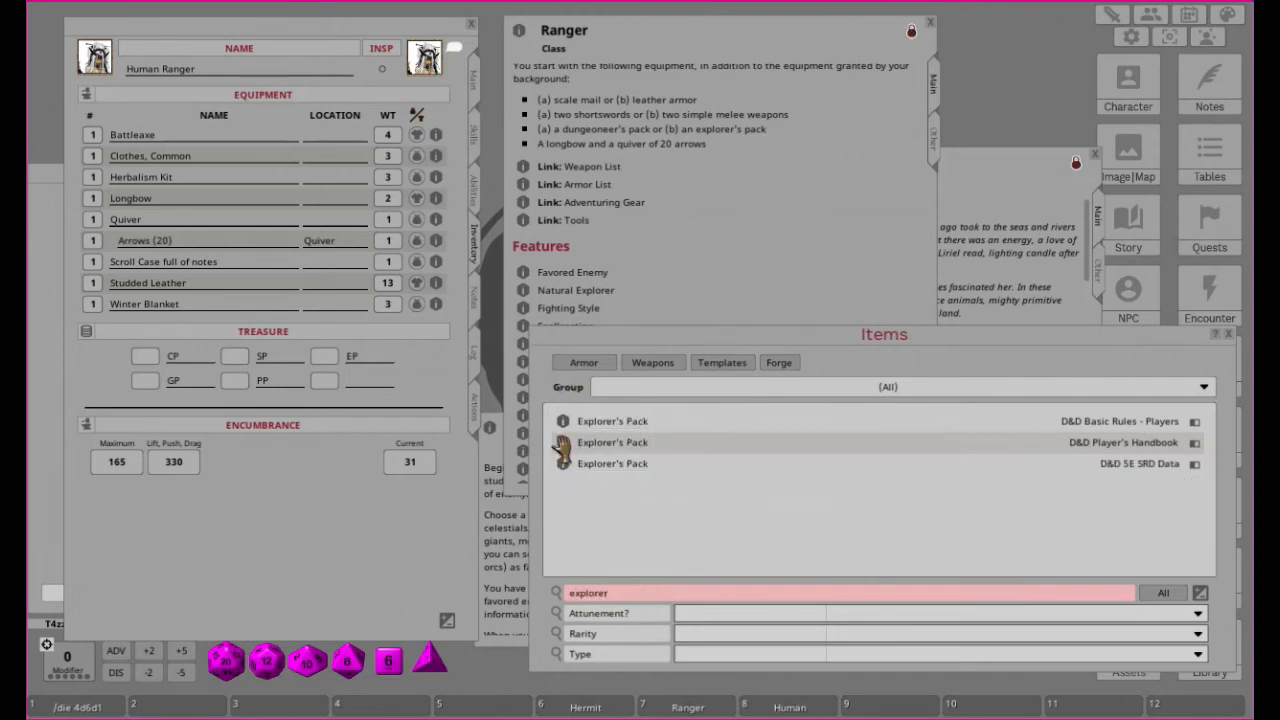
pyautogui.moveTo(562, 449); pyautogui.dragTo(268, 214)
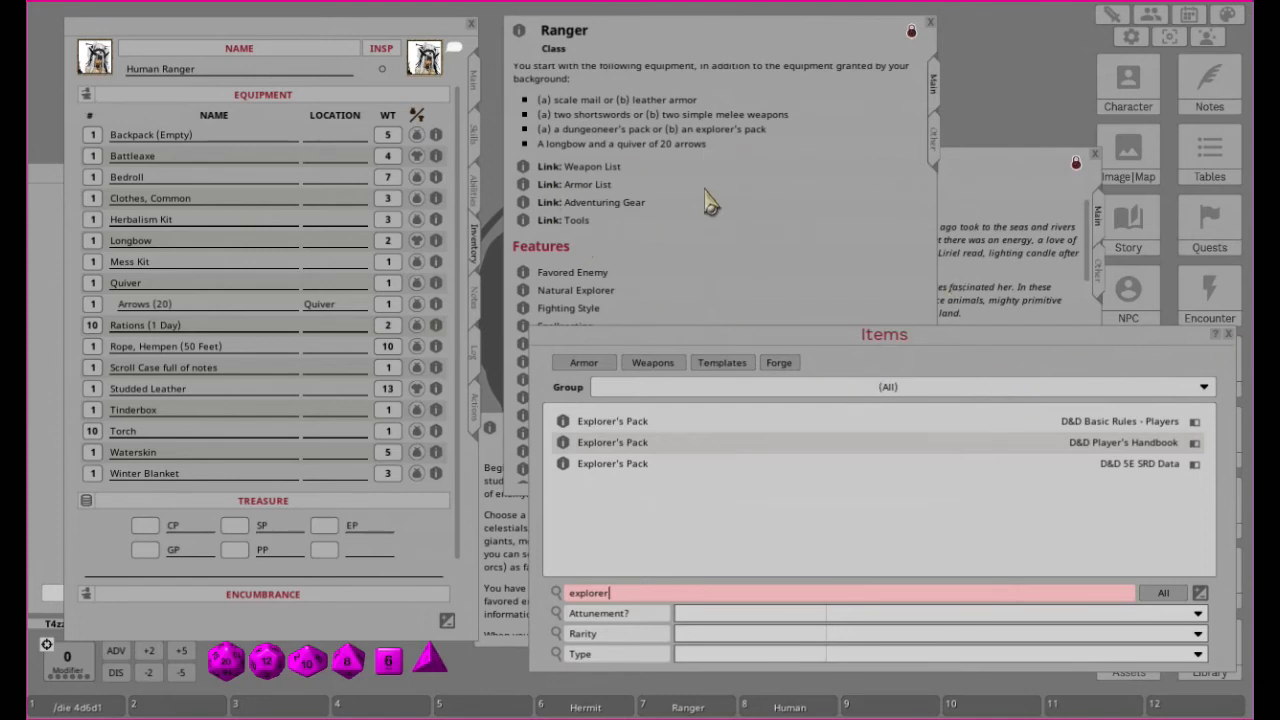
# Step: Close the Items, Ranger class, Human race and Favored Enemy windows, leaving only the character sheet open
pyautogui.scroll(-3, 700, 200)
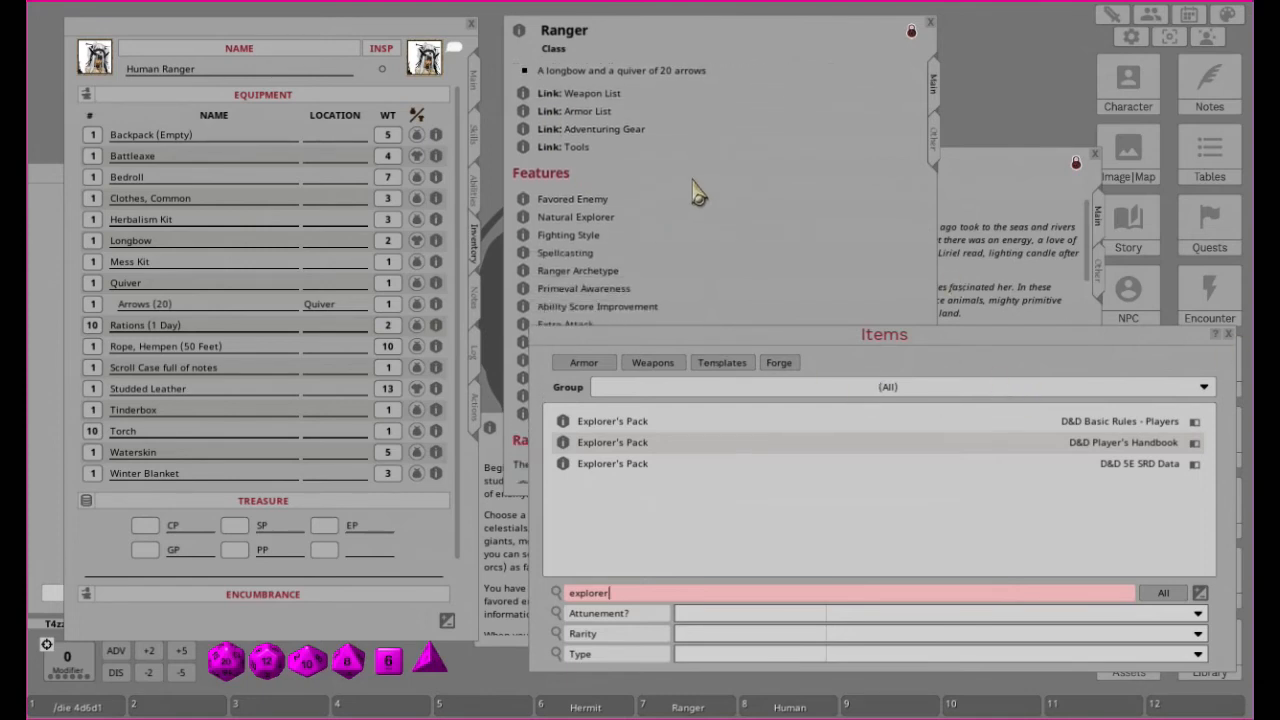
pyautogui.click(1228, 334)
pyautogui.click(930, 22)
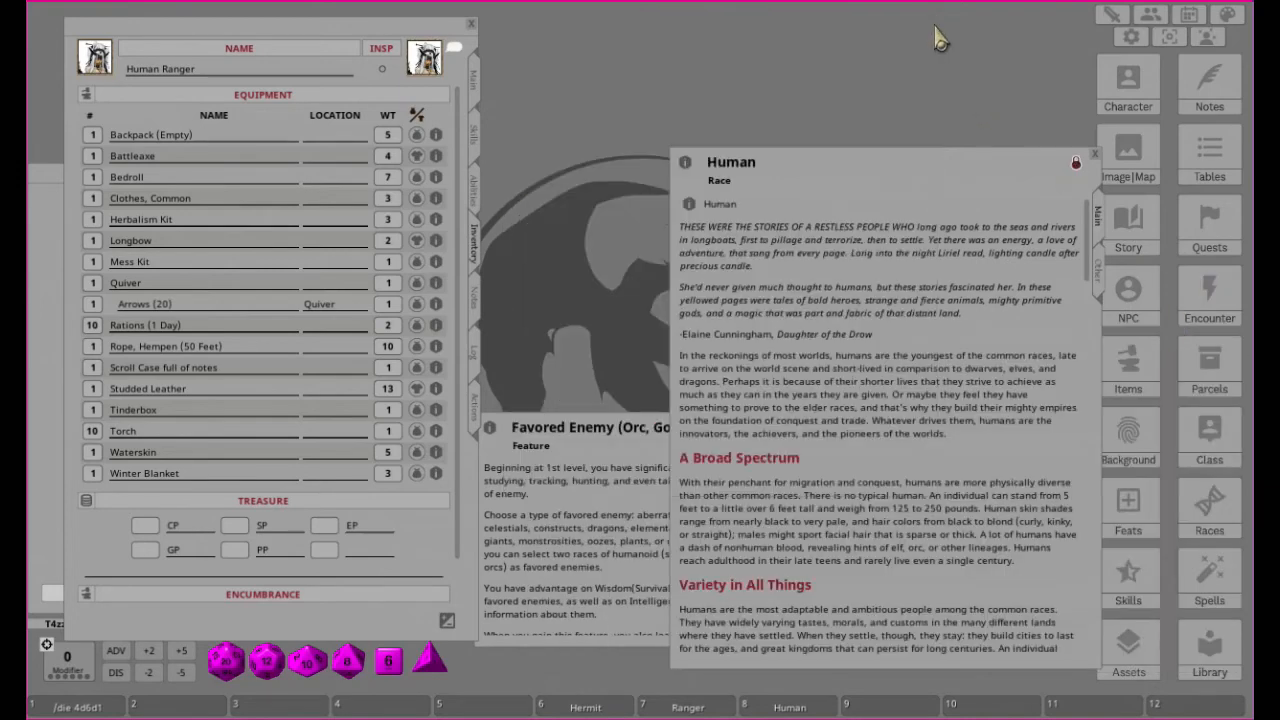
pyautogui.click(598, 428)
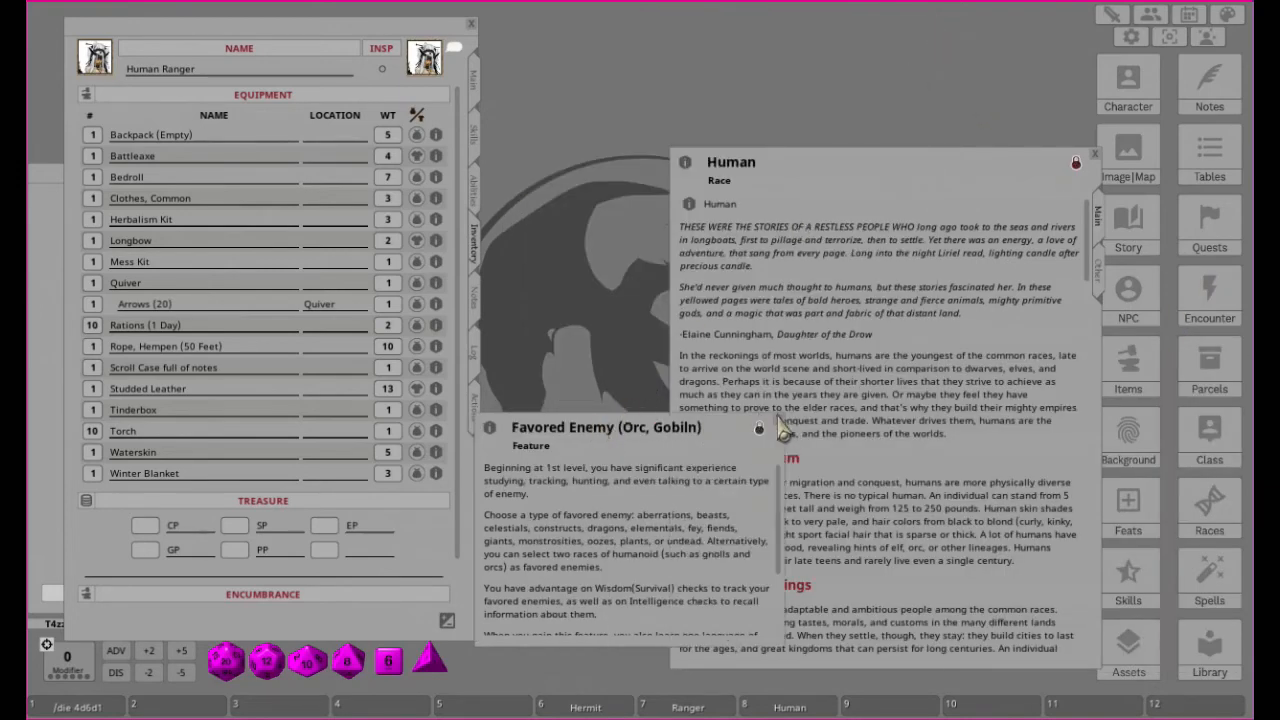
pyautogui.click(822, 163)
pyautogui.scroll(-10, 948, 378)
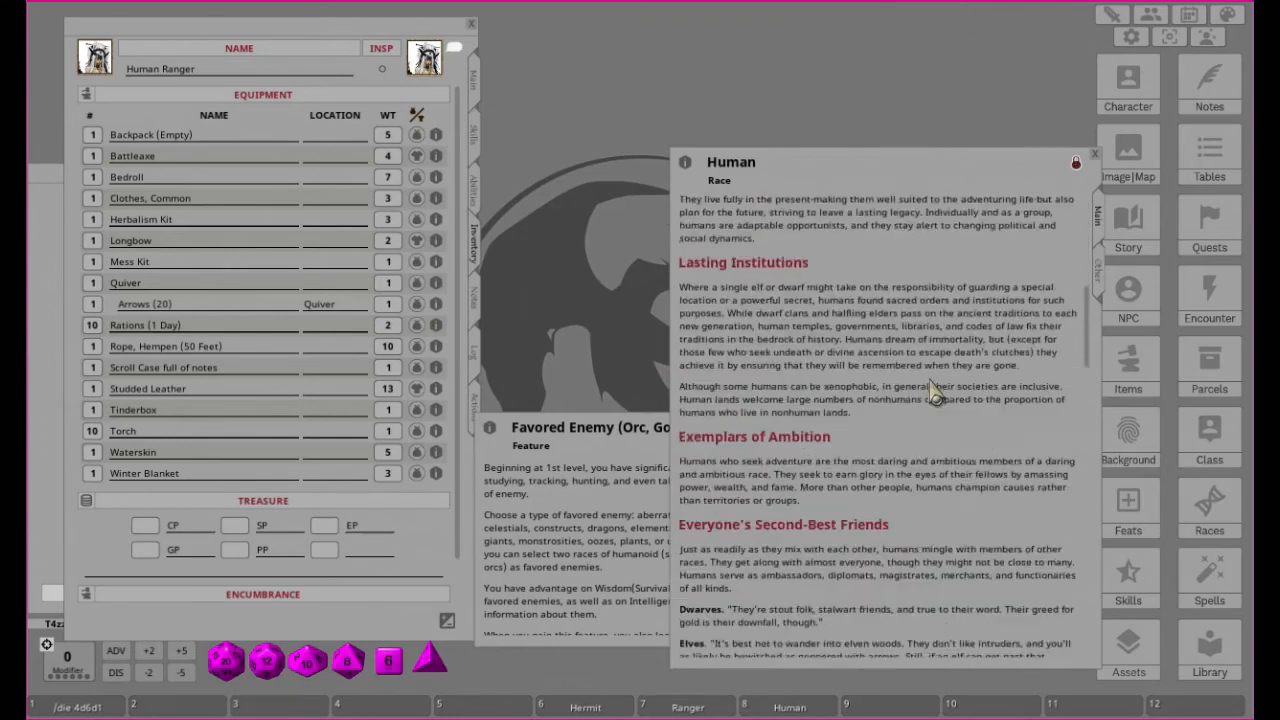
pyautogui.click(1098, 163)
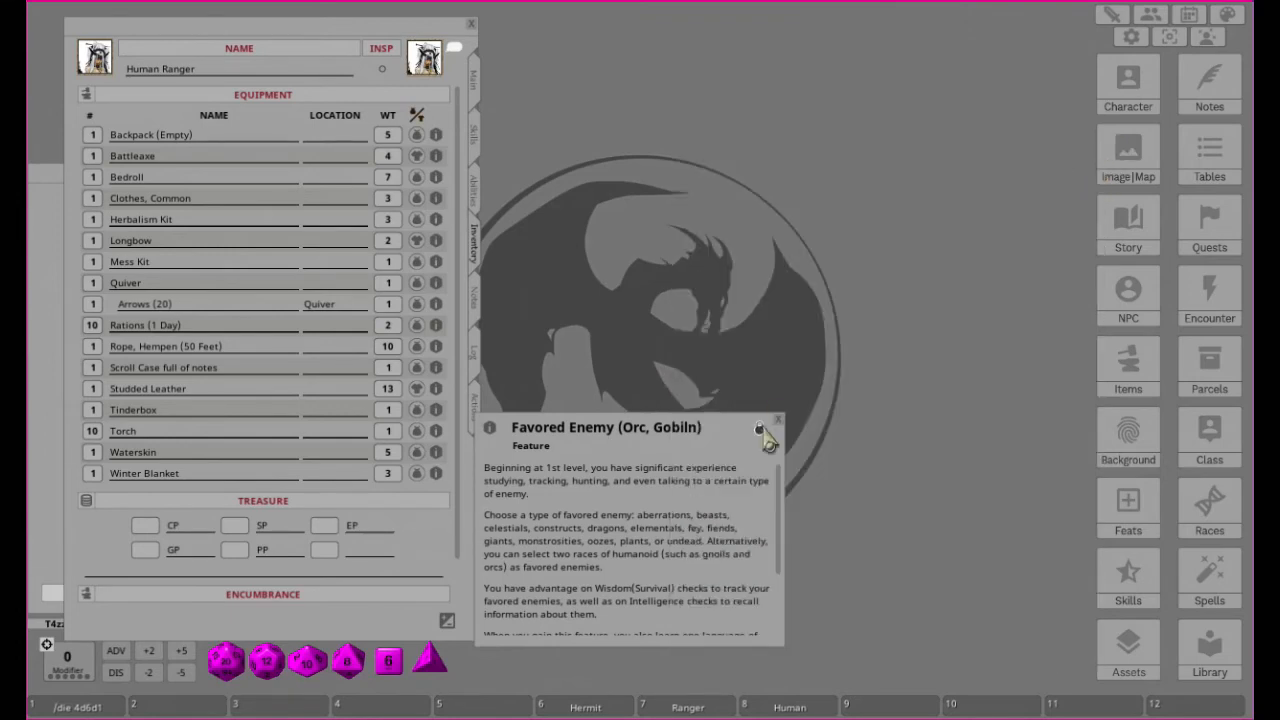
pyautogui.click(777, 430)
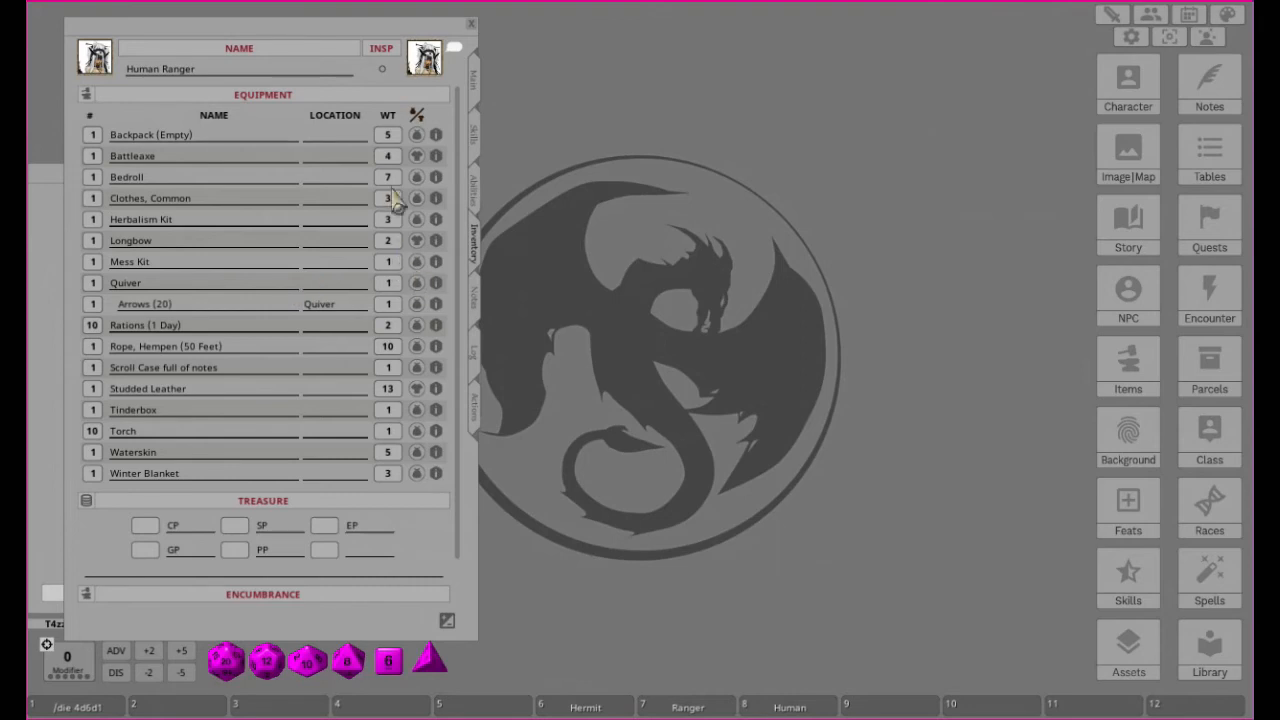
# Step: Set the character's alignment to Neutral in the sheet's notes
pyautogui.click(475, 306)
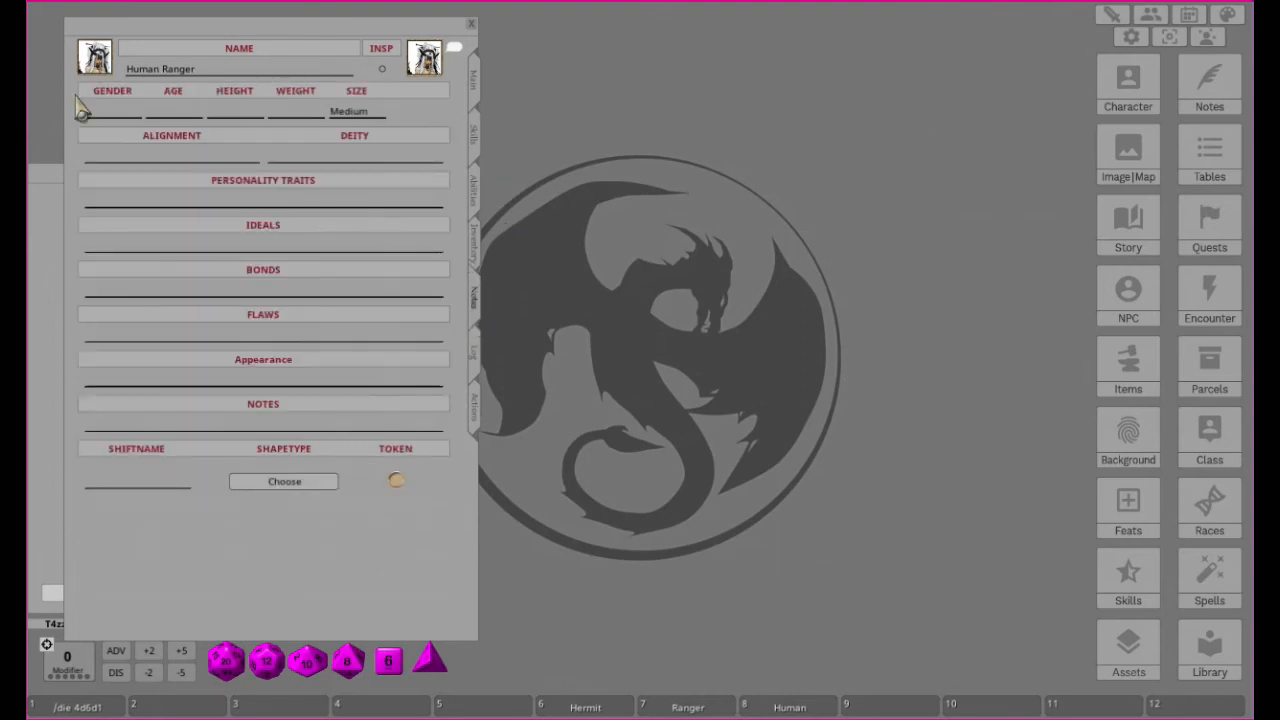
pyautogui.click(120, 162)
pyautogui.write('Neutral')
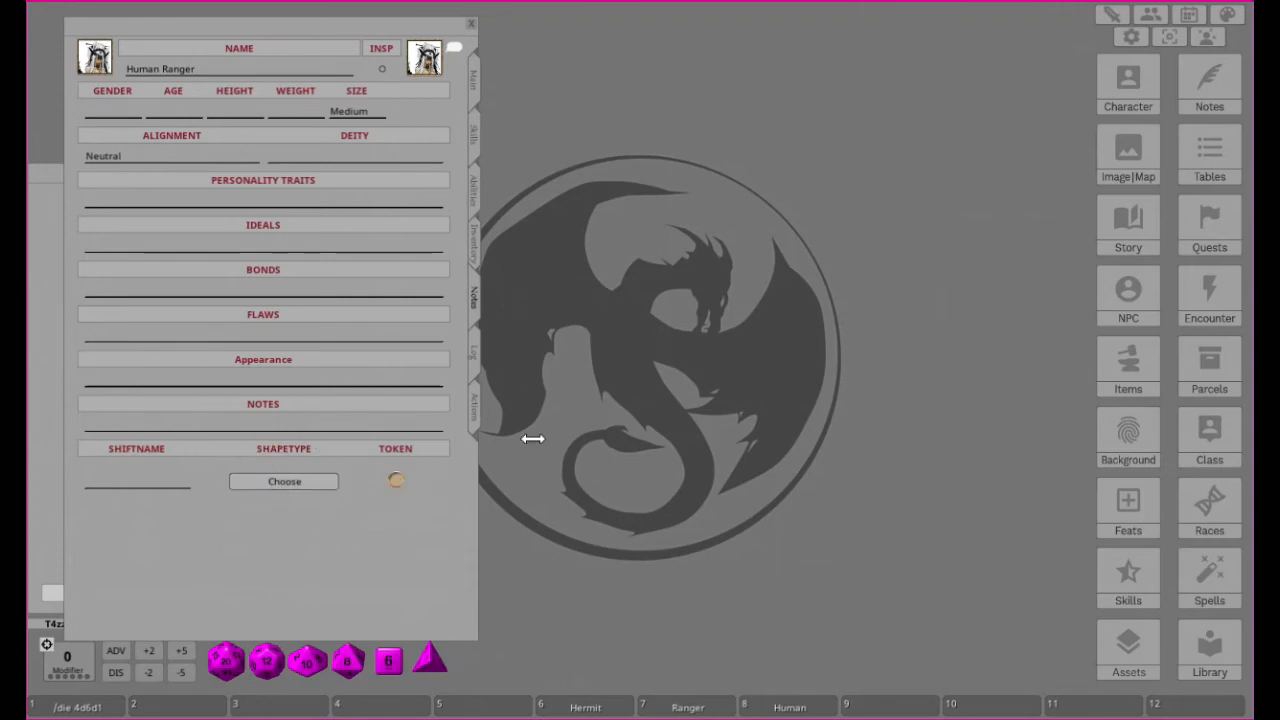
# Step: Show the character's actions, place an enlarged Spells list beside the sheet and filter it to the 5E Effects Coding - Class Features group
pyautogui.click(478, 368)
pyautogui.click(478, 418)
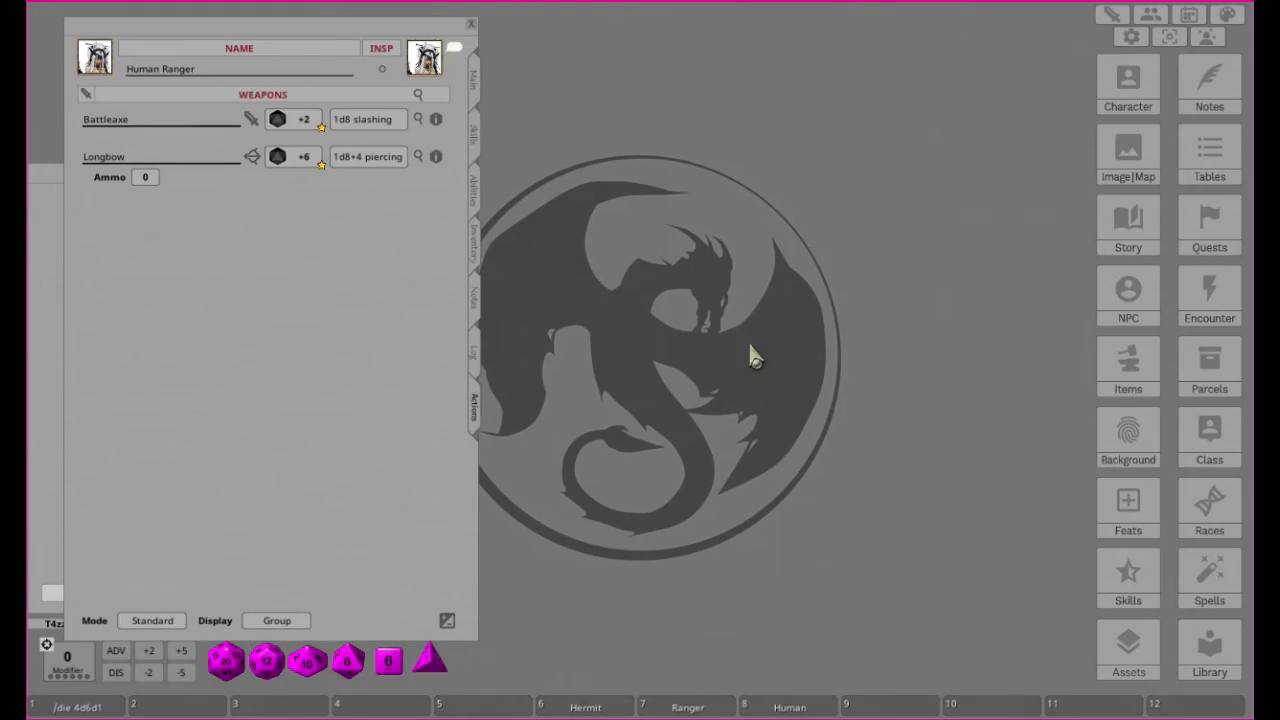
pyautogui.click(1209, 582)
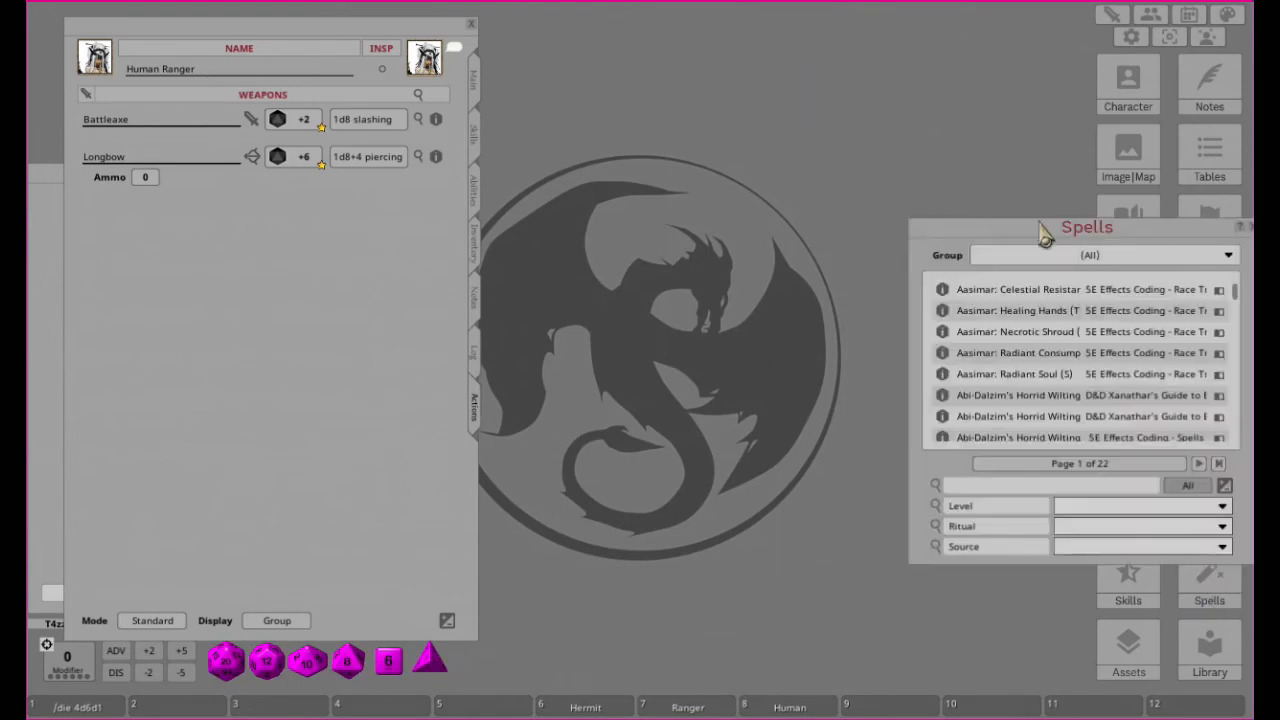
pyautogui.moveTo(1068, 237); pyautogui.dragTo(669, 46)
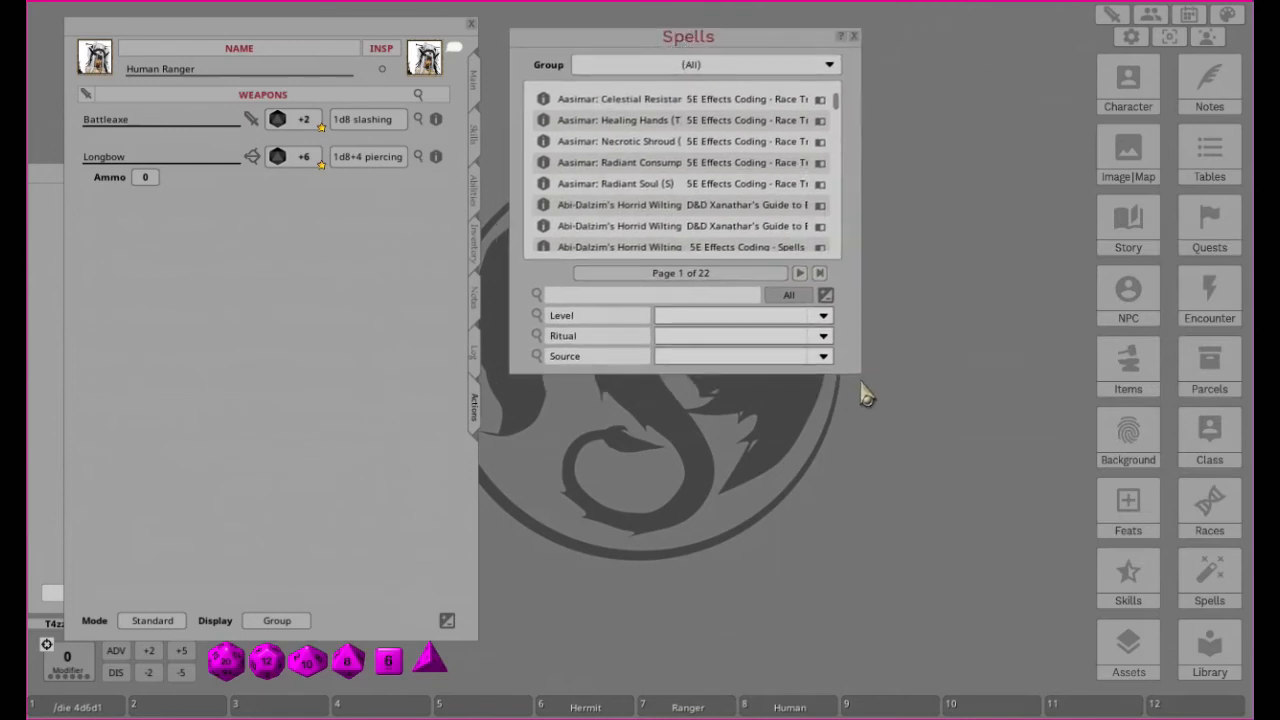
pyautogui.moveTo(861, 381); pyautogui.dragTo(1123, 525)
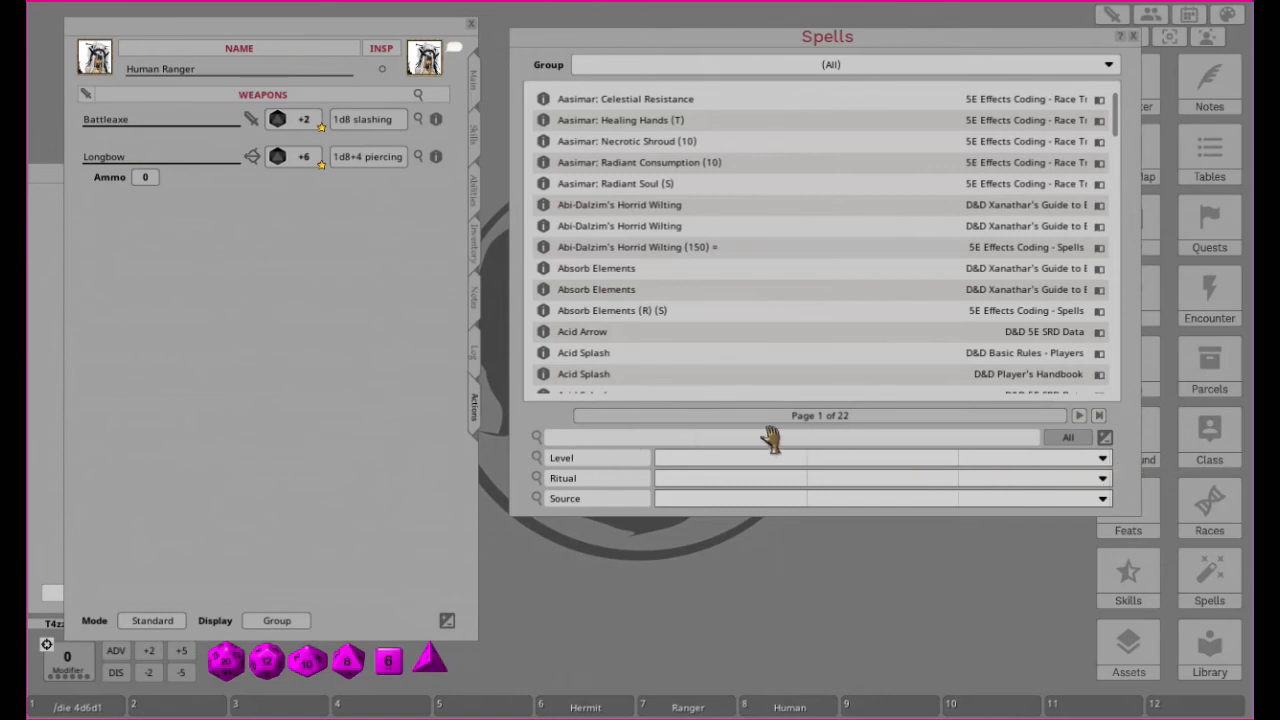
pyautogui.click(845, 66)
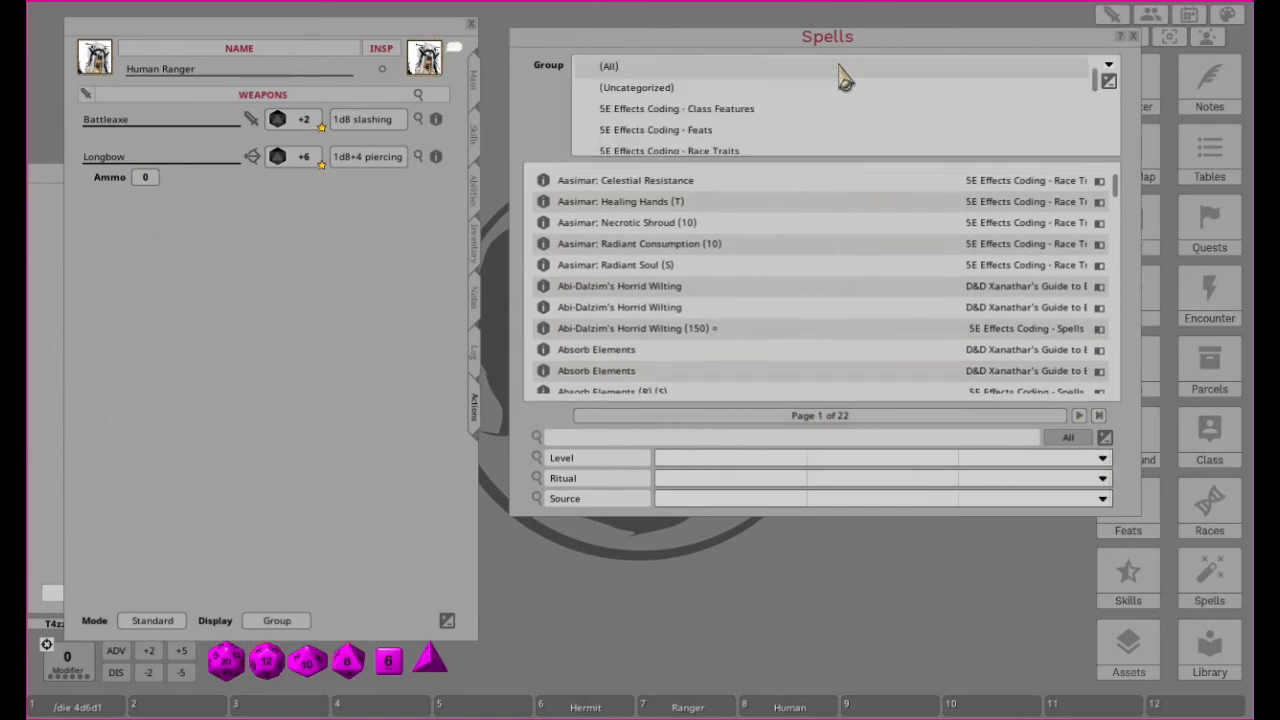
pyautogui.click(690, 109)
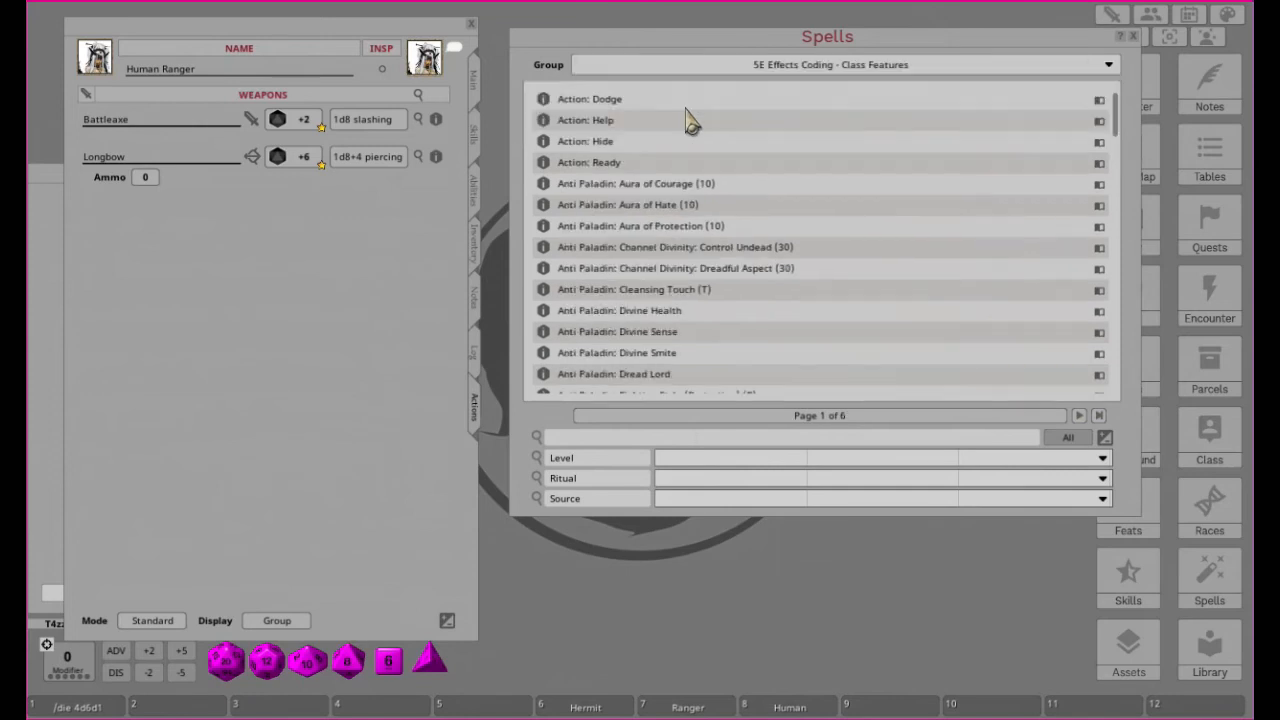
# Step: Filter the Class Features spell list to entries whose source is Ranger
pyautogui.click(690, 500)
pyautogui.scroll(-10, 740, 428)
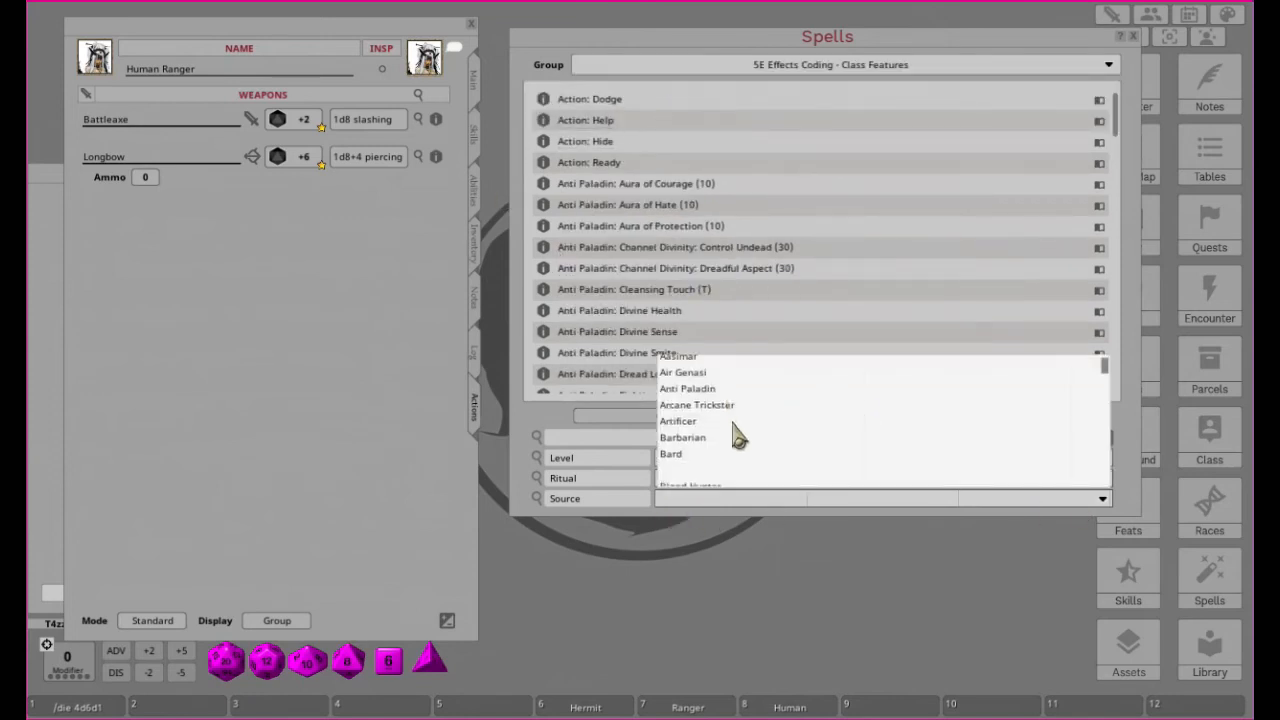
pyautogui.scroll(-5, 758, 415)
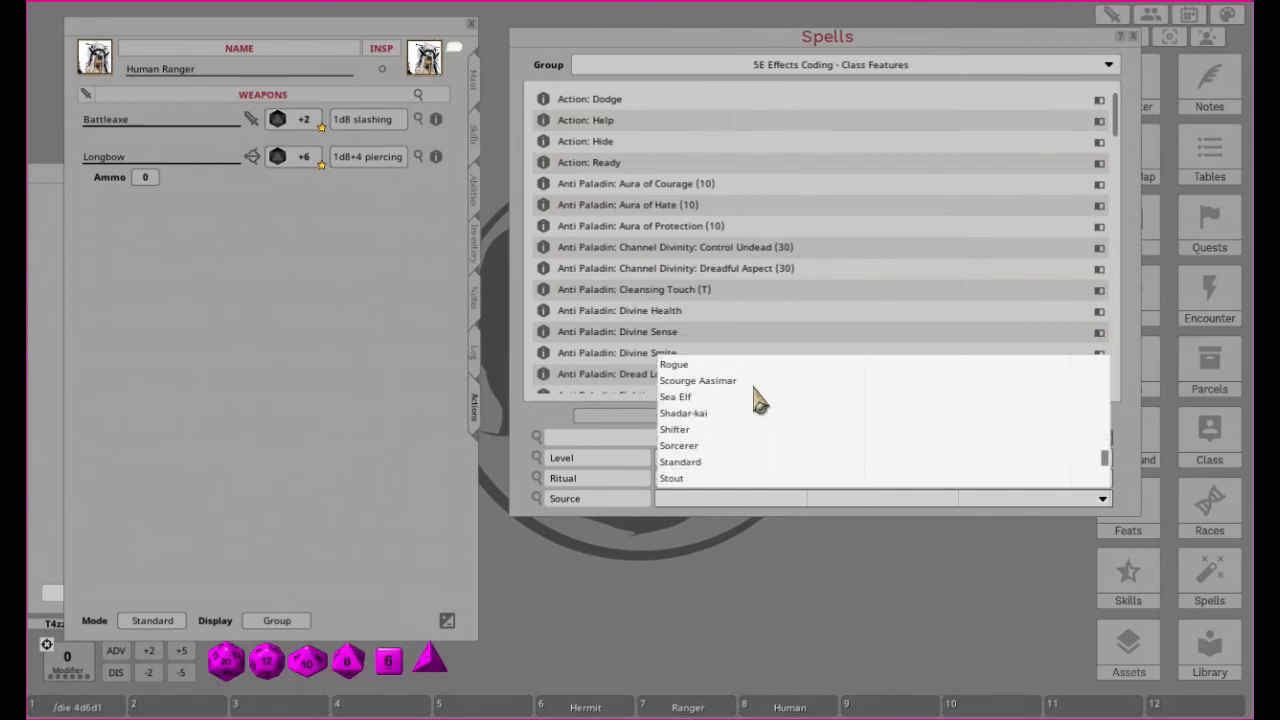
pyautogui.scroll(-2, 720, 467)
pyautogui.scroll(5, 734, 463)
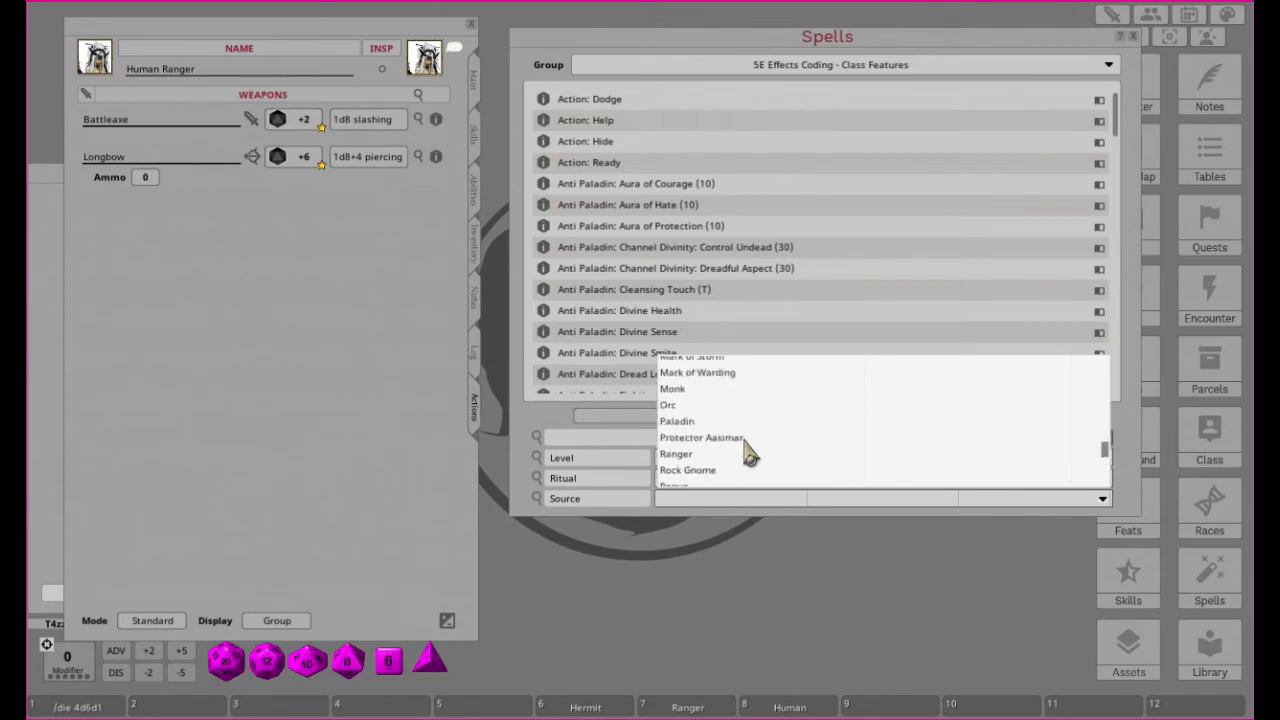
pyautogui.scroll(-1, 750, 450)
pyautogui.click(686, 437)
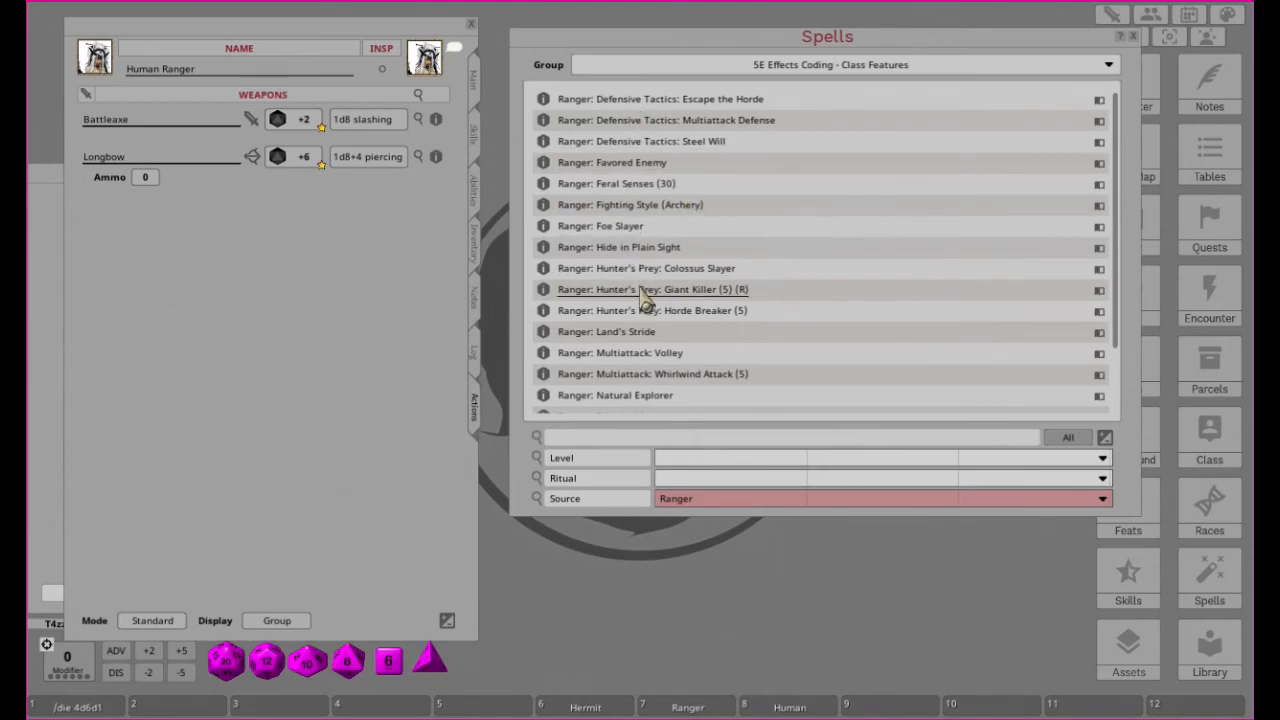
# Step: Add Ranger: Natural Explorer to the character's actions and set its group to Class Features
pyautogui.moveTo(618, 405); pyautogui.dragTo(234, 350)
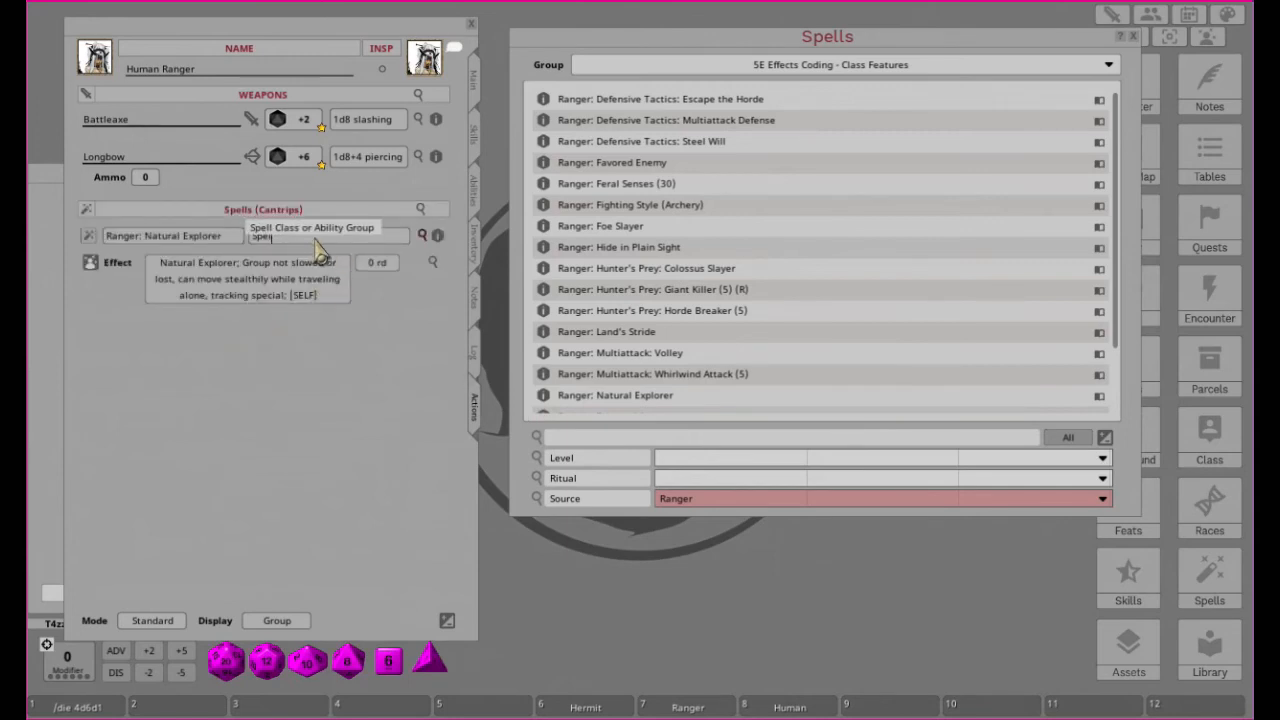
pyautogui.write('Class Features')
# Step: Shorten the added feature's name to Natural Explorer and delete the empty Spells group from the actions
pyautogui.click(202, 237)
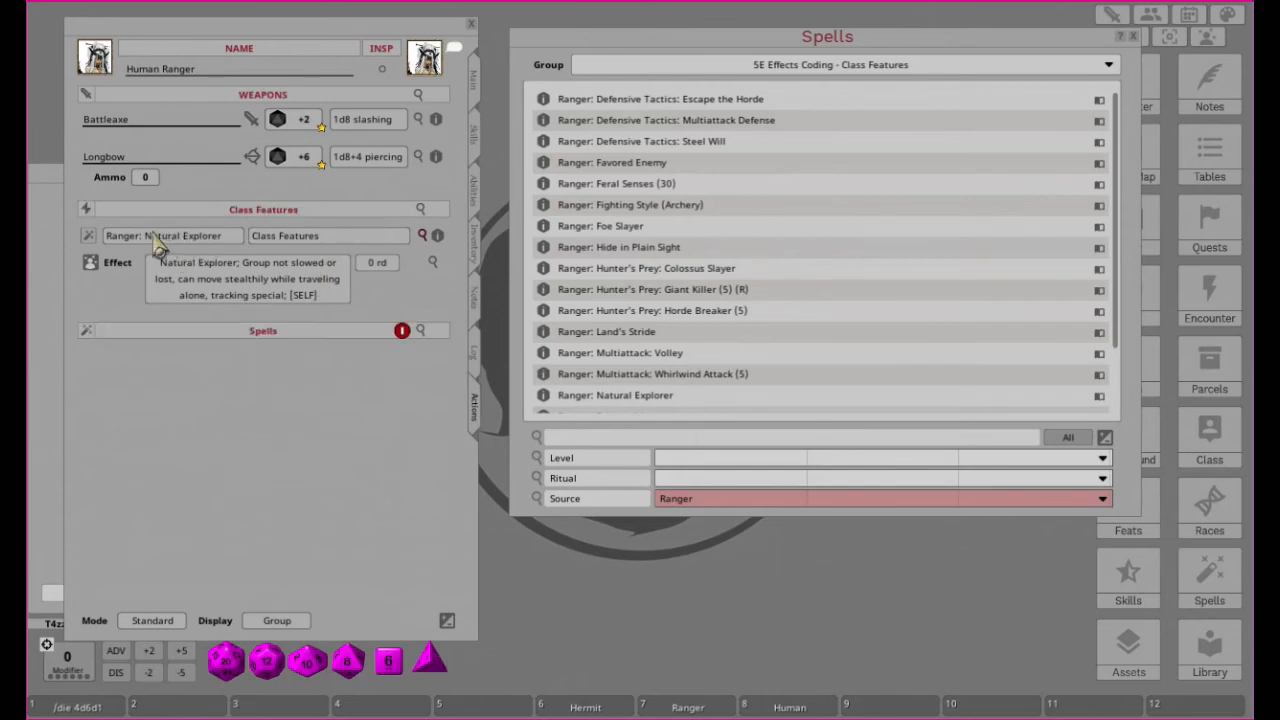
pyautogui.press('BackSpace')
pyautogui.press('BackSpace')
pyautogui.press('BackSpace')
pyautogui.press('BackSpace')
pyautogui.press('BackSpace')
pyautogui.press('BackSpace')
pyautogui.press('BackSpace')
pyautogui.press('BackSpace')
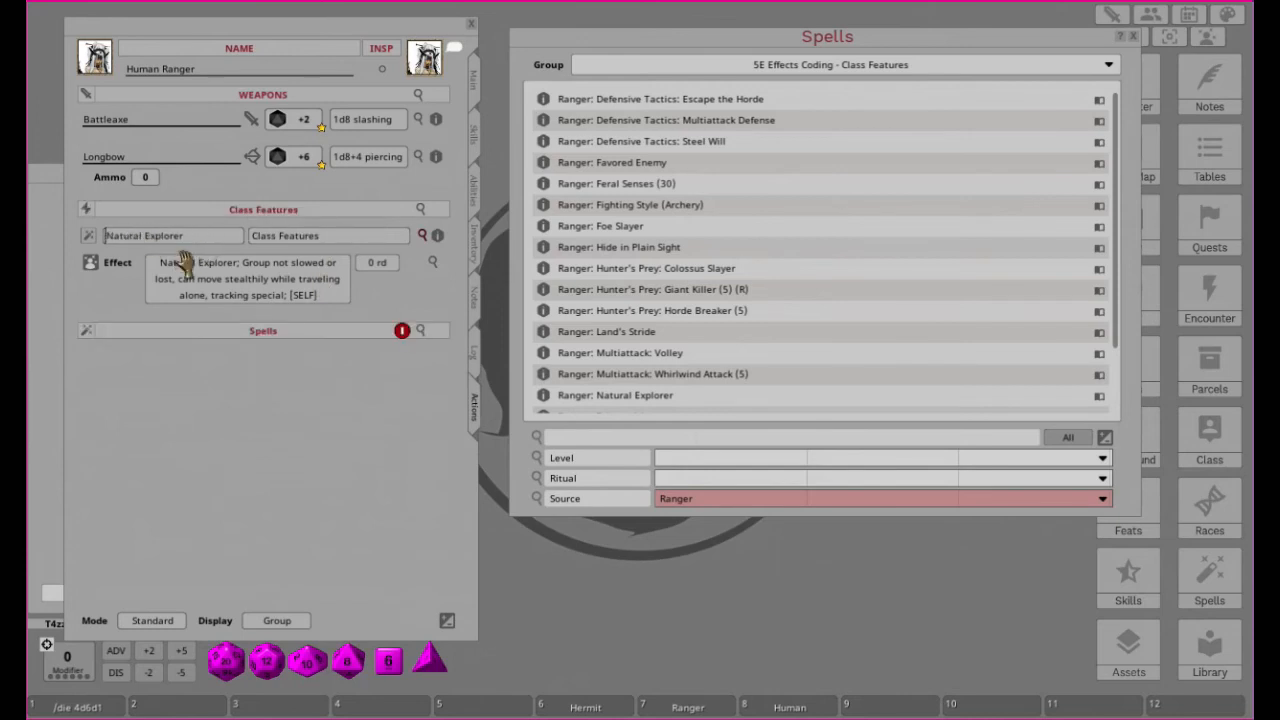
pyautogui.click(402, 335)
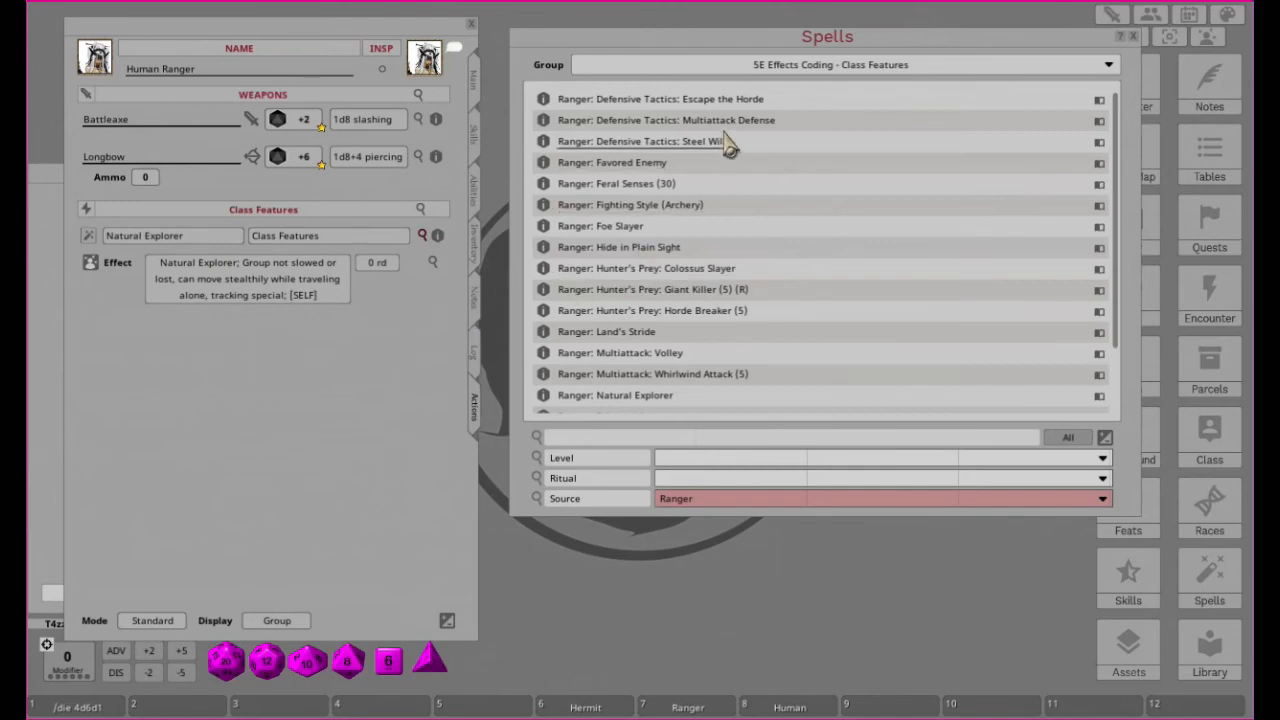
# Step: Check the character's listed features, then add Ranger: Favored Enemy to the Class Features group in the actions
pyautogui.click(477, 205)
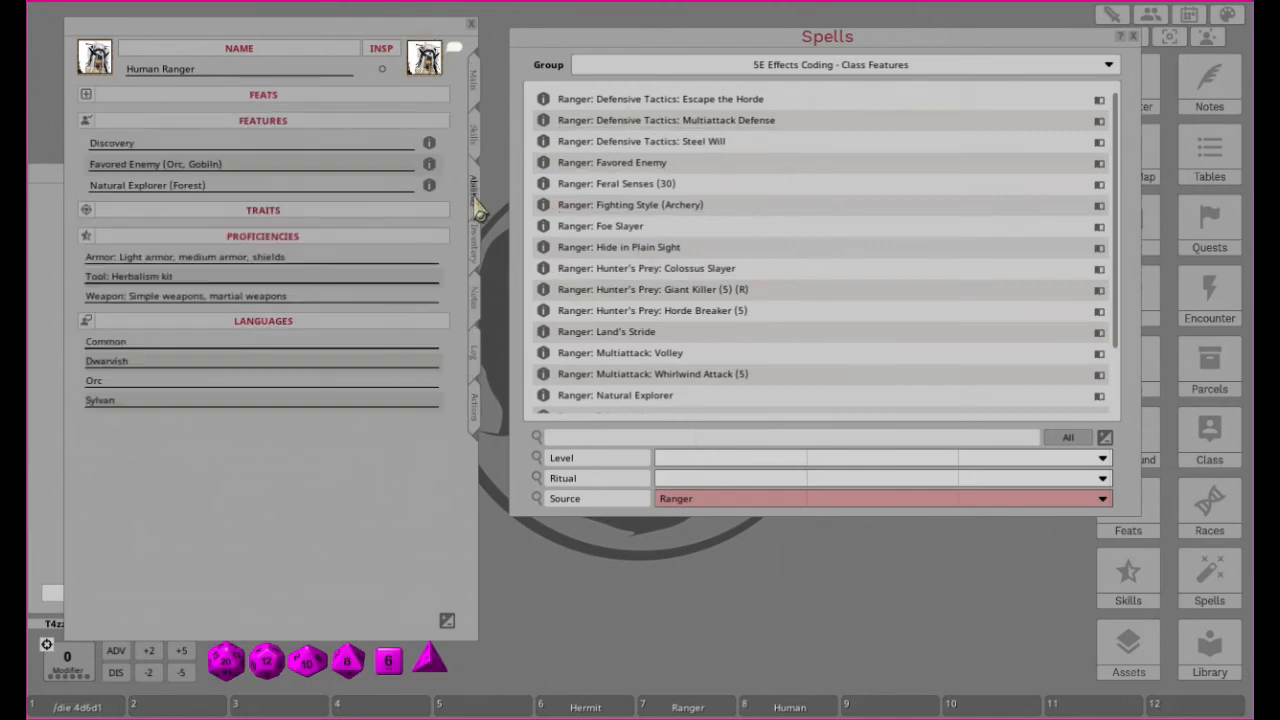
pyautogui.click(475, 408)
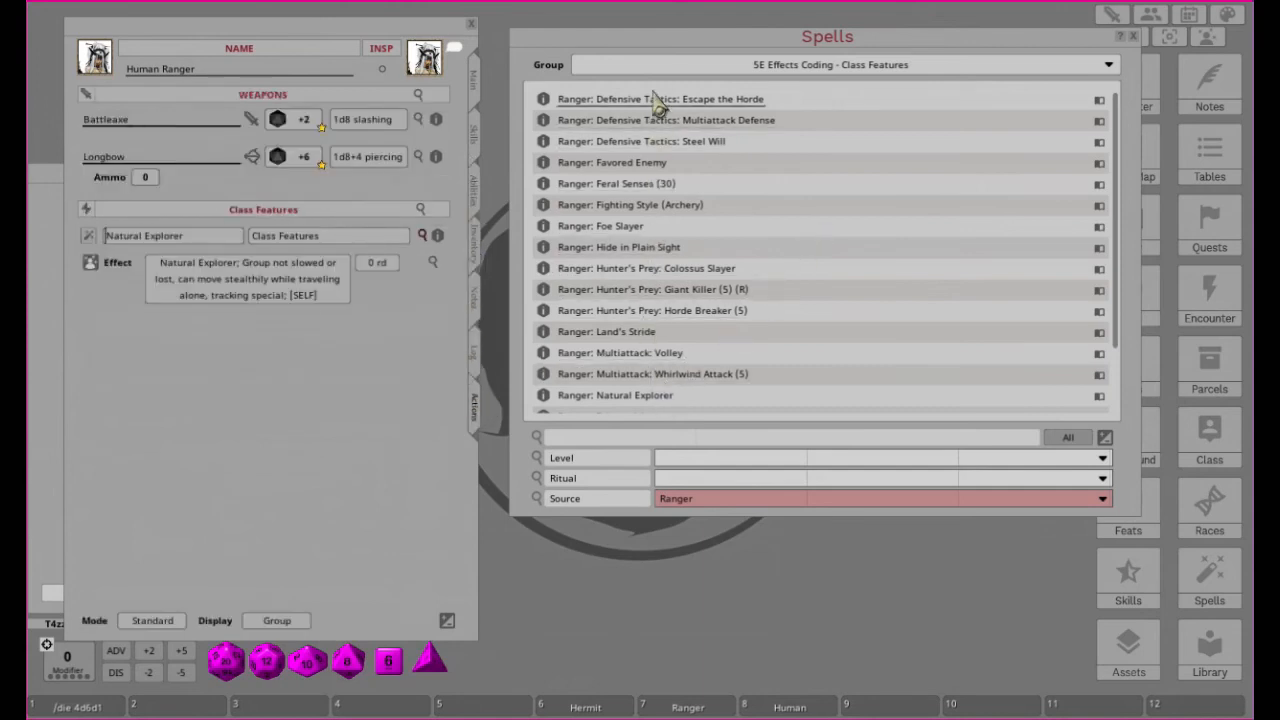
pyautogui.moveTo(547, 172); pyautogui.dragTo(222, 216)
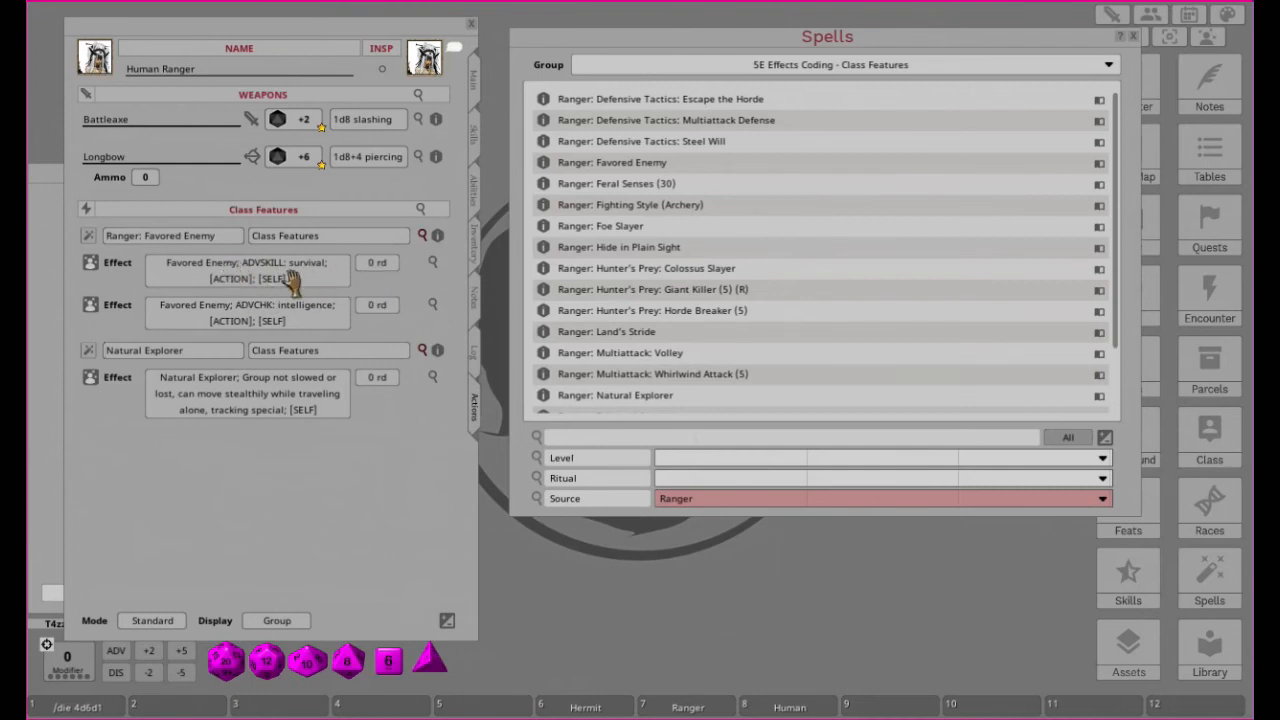
# Step: Set the first Favored Enemy effect's description to "Favored Enemy(Orc, Goblin); ADVSKILL: survival" and close the effect window
pyautogui.click(433, 263)
pyautogui.click(600, 312)
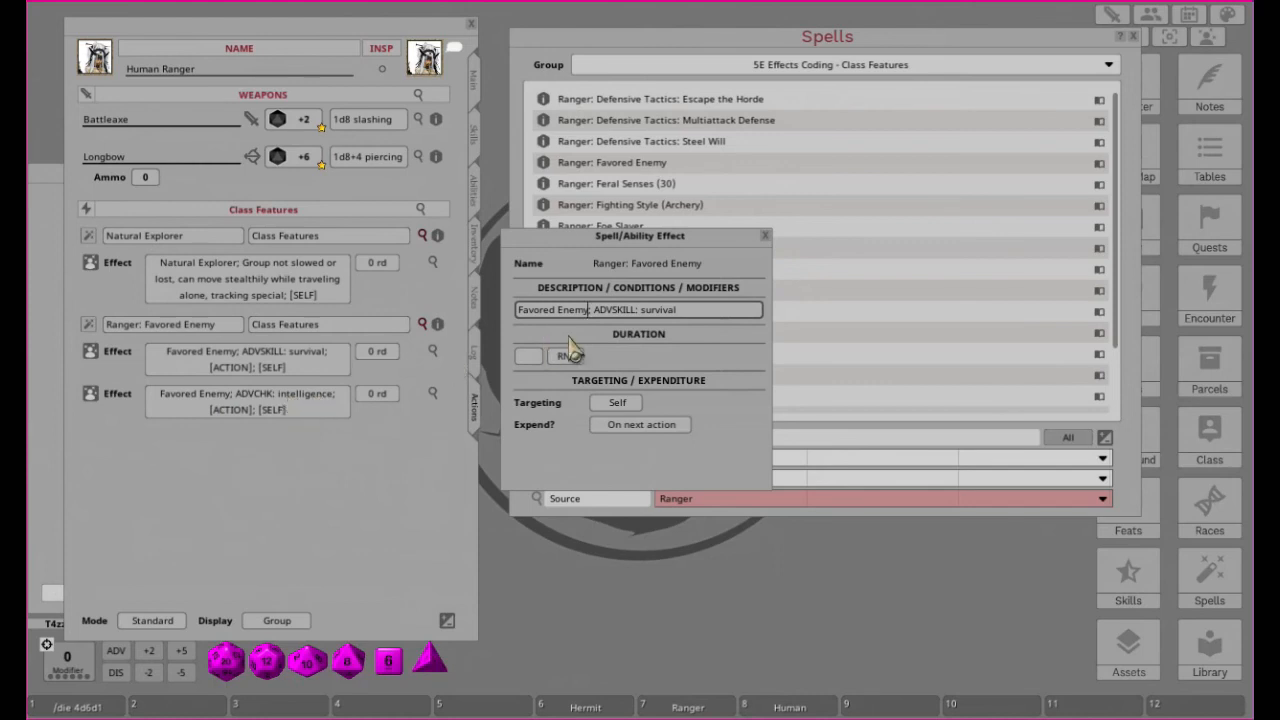
pyautogui.write('()')
pyautogui.press('Delete')
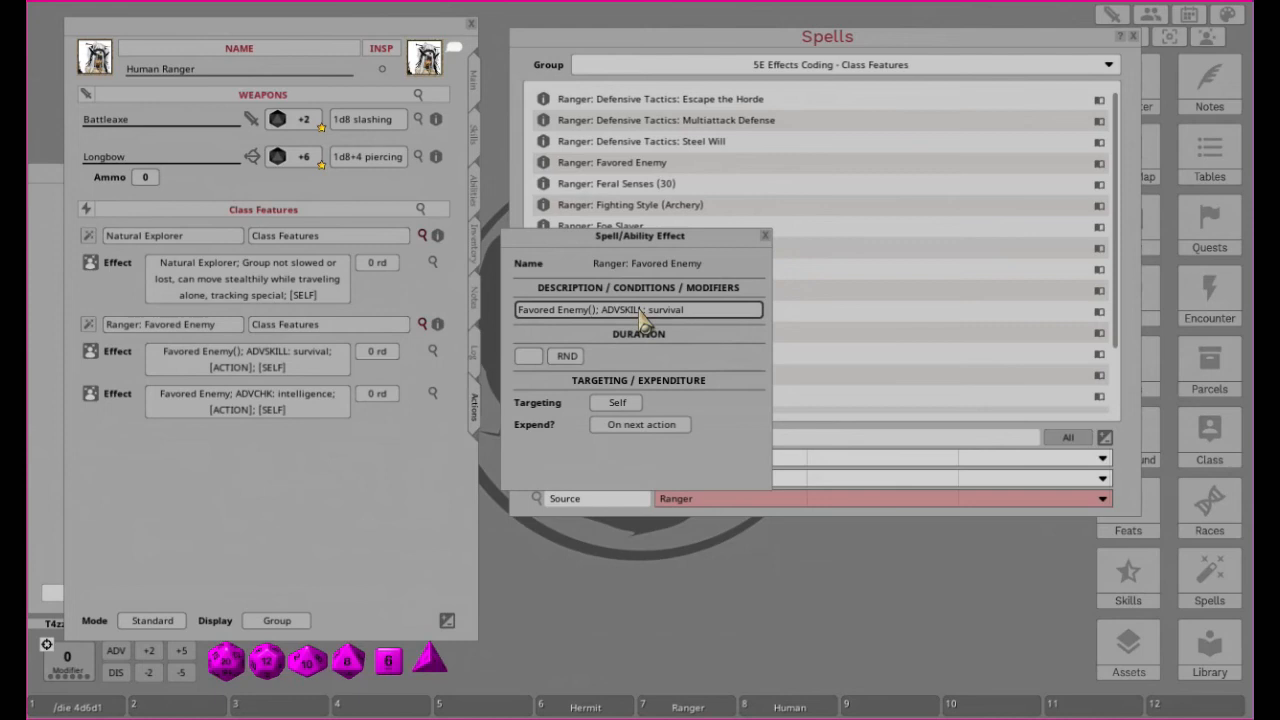
pyautogui.write('Orcas')
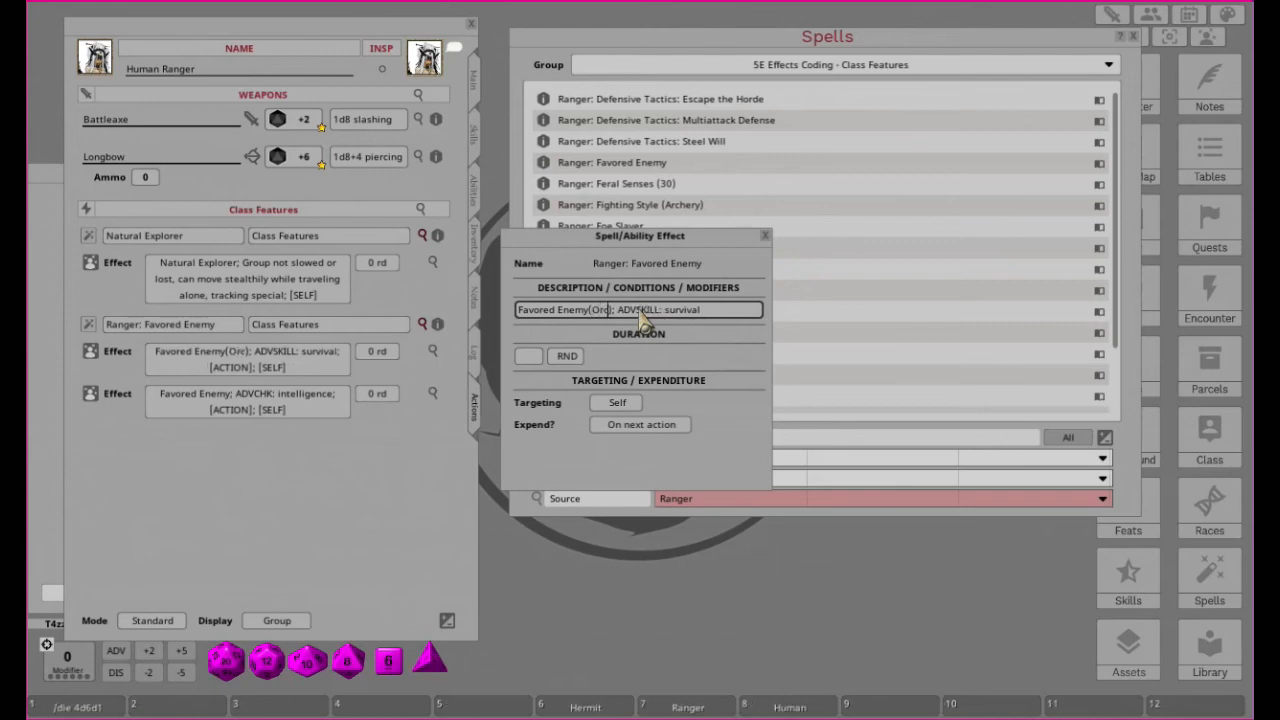
pyautogui.press('BackSpace')
pyautogui.press('BackSpace')
pyautogui.write(',')
pyautogui.write('Goblin')
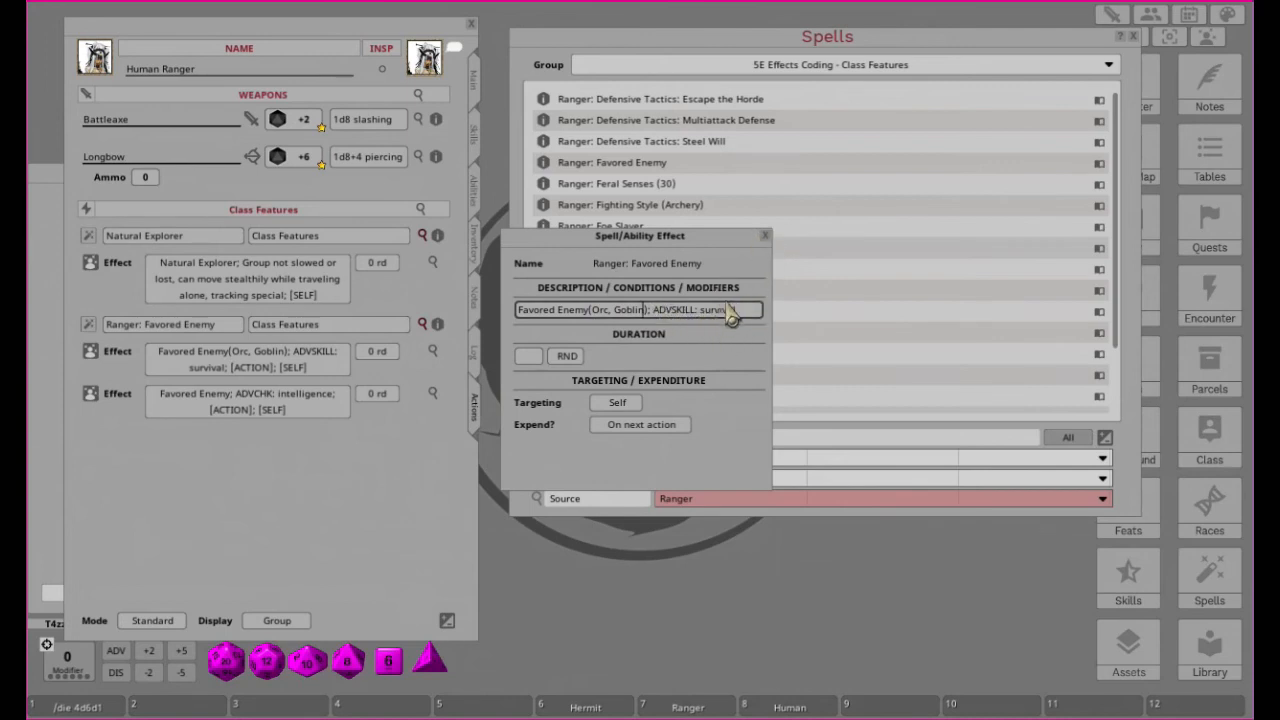
pyautogui.click(765, 238)
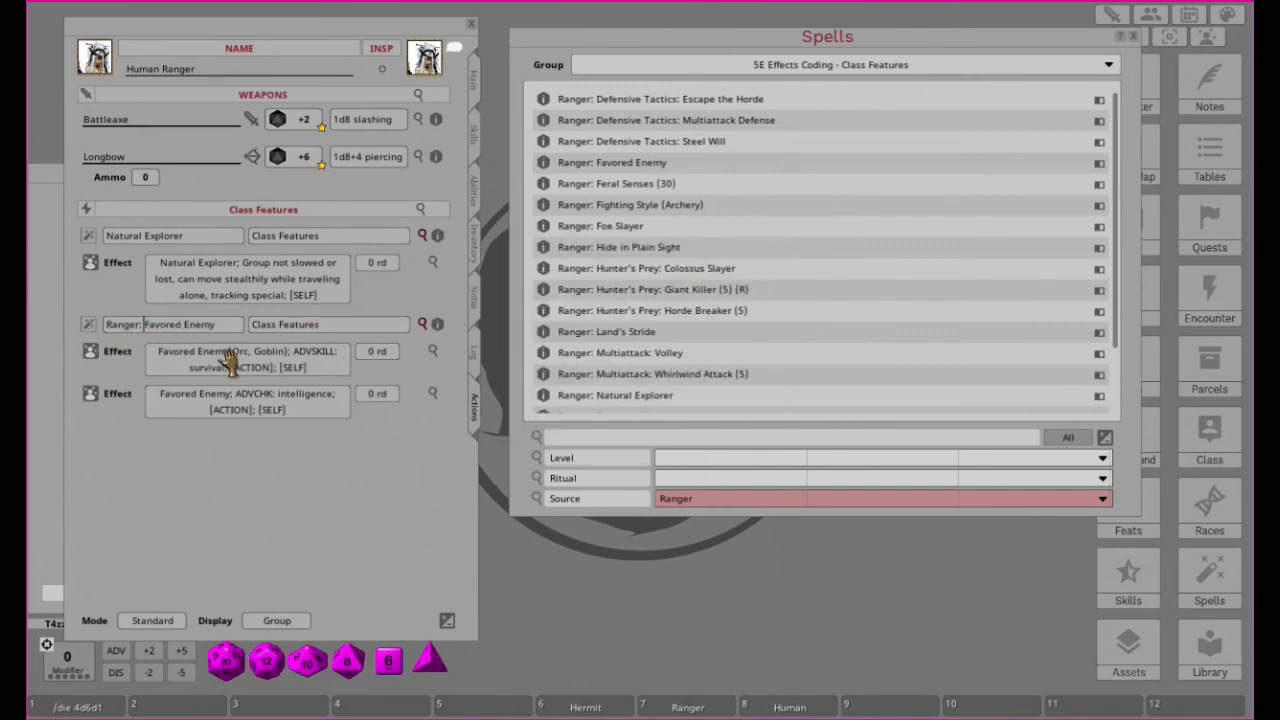
# Step: Remove the "Ranger:" prefix so the feature's name in the actions reads Favored Enemy
pyautogui.press('BackSpace')
pyautogui.press('BackSpace')
pyautogui.press('BackSpace')
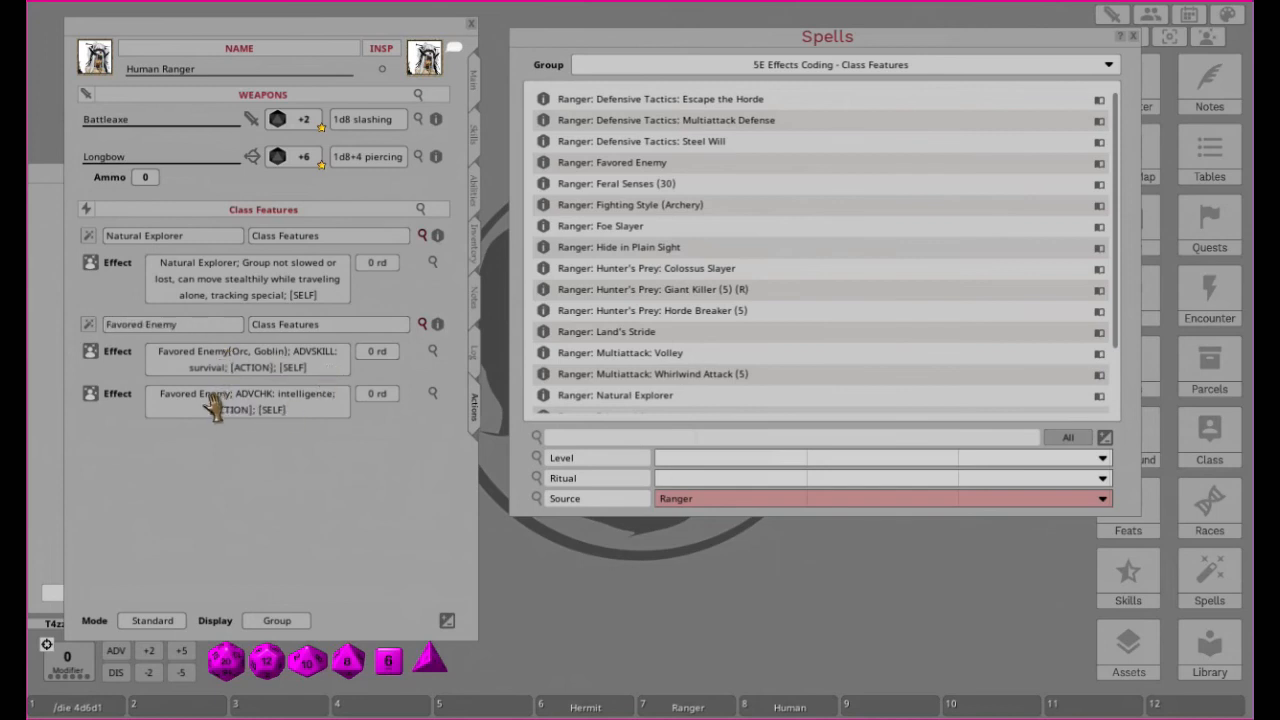
# Step: Set the second Favored Enemy effect's description to "Favored Enemy(Orc, Goblin); ADVCHK: intelligence" and close the effect window
pyautogui.click(433, 396)
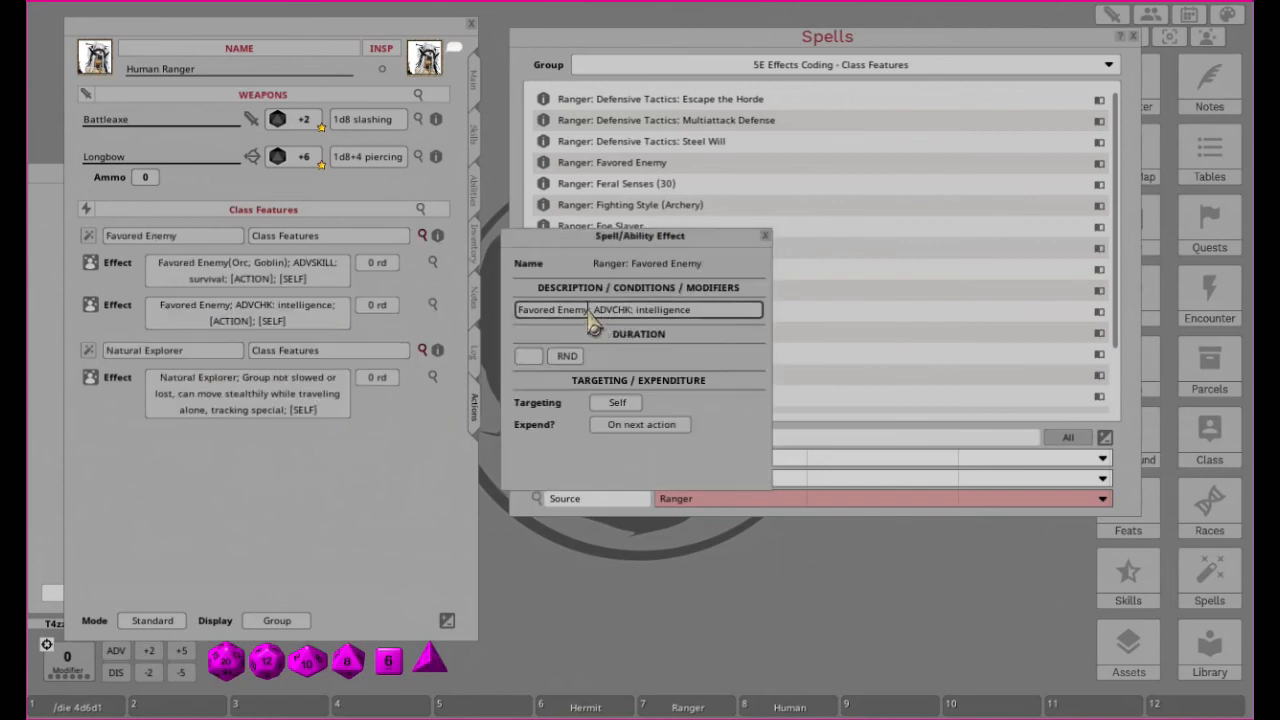
pyautogui.write('()')
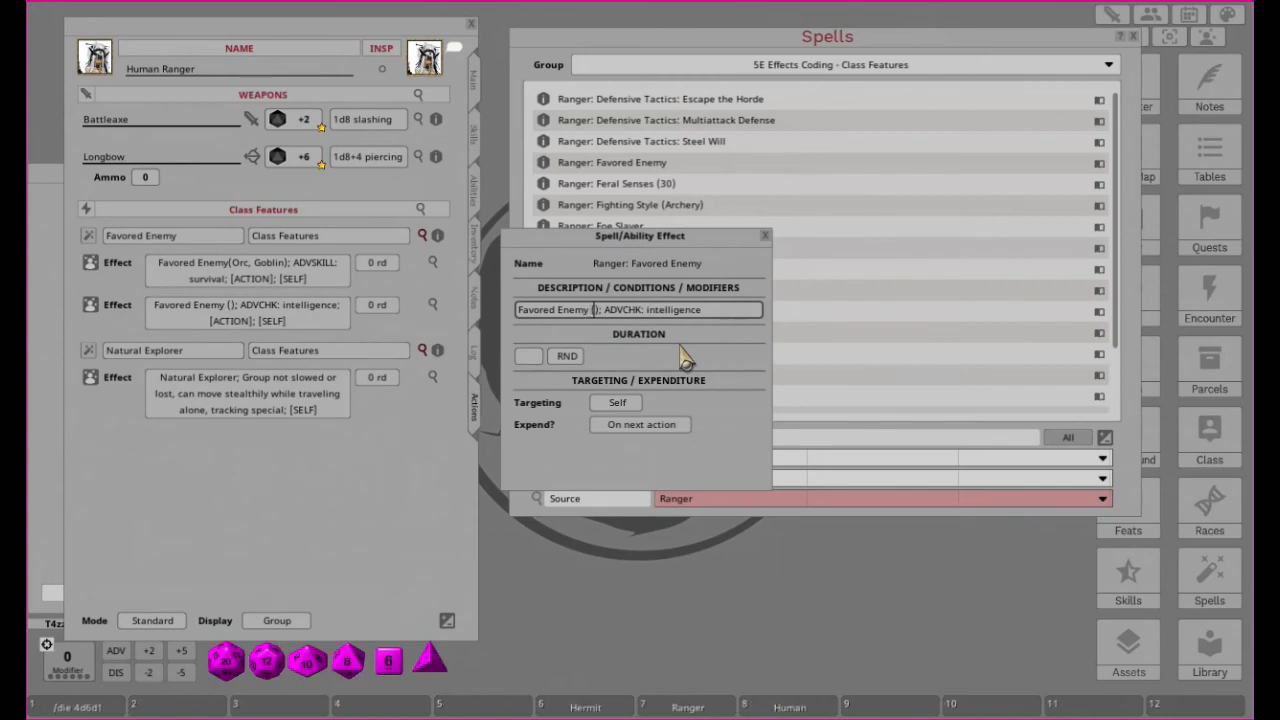
pyautogui.press('BackSpace')
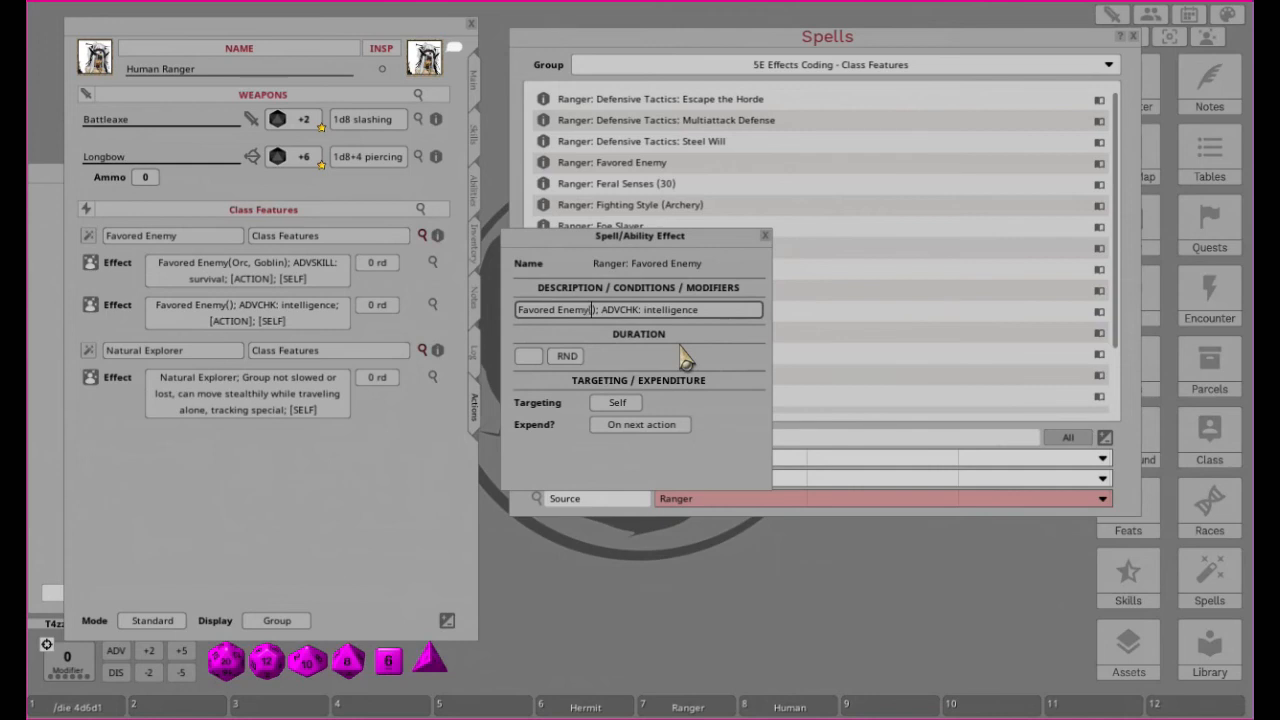
pyautogui.write('Orc')
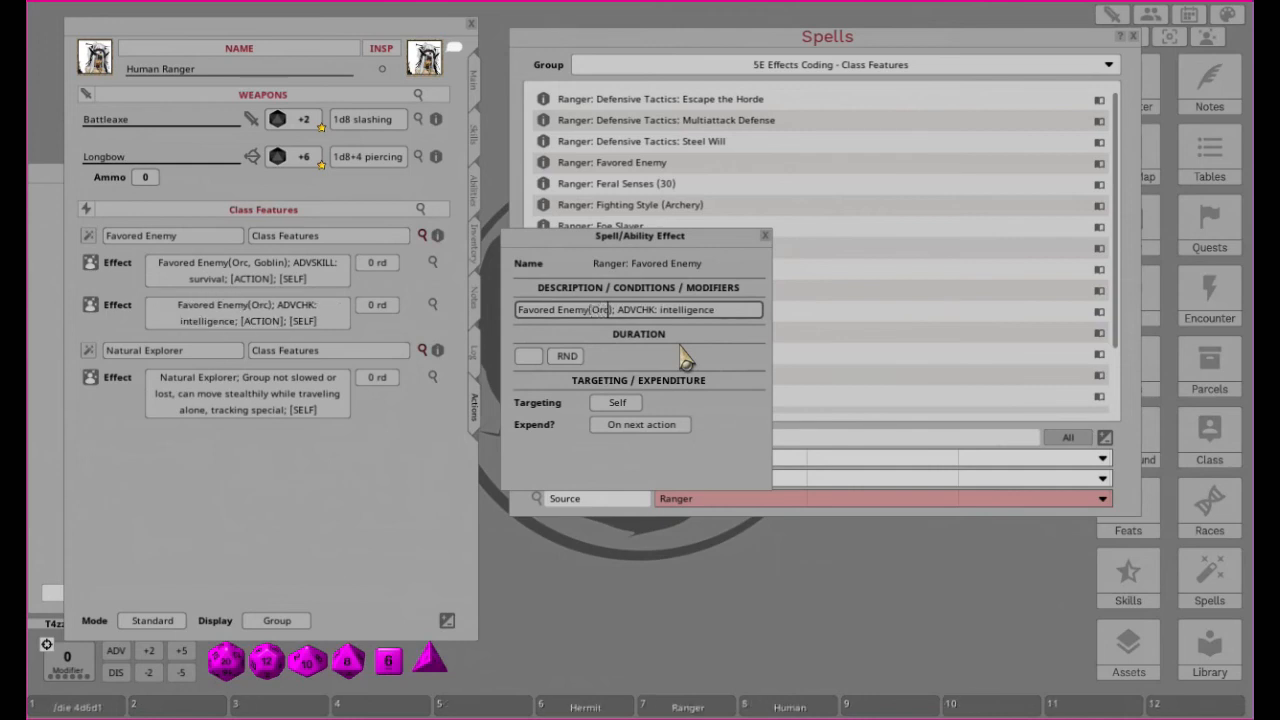
pyautogui.write(',')
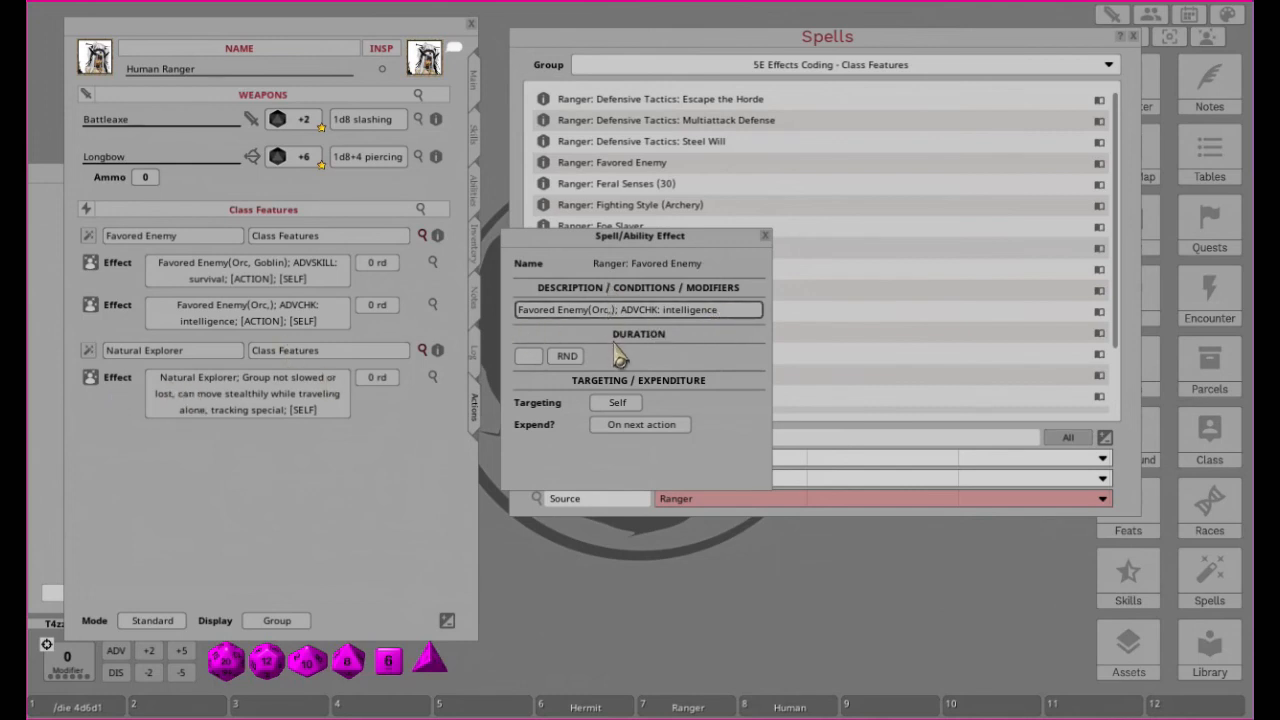
pyautogui.write('Go')
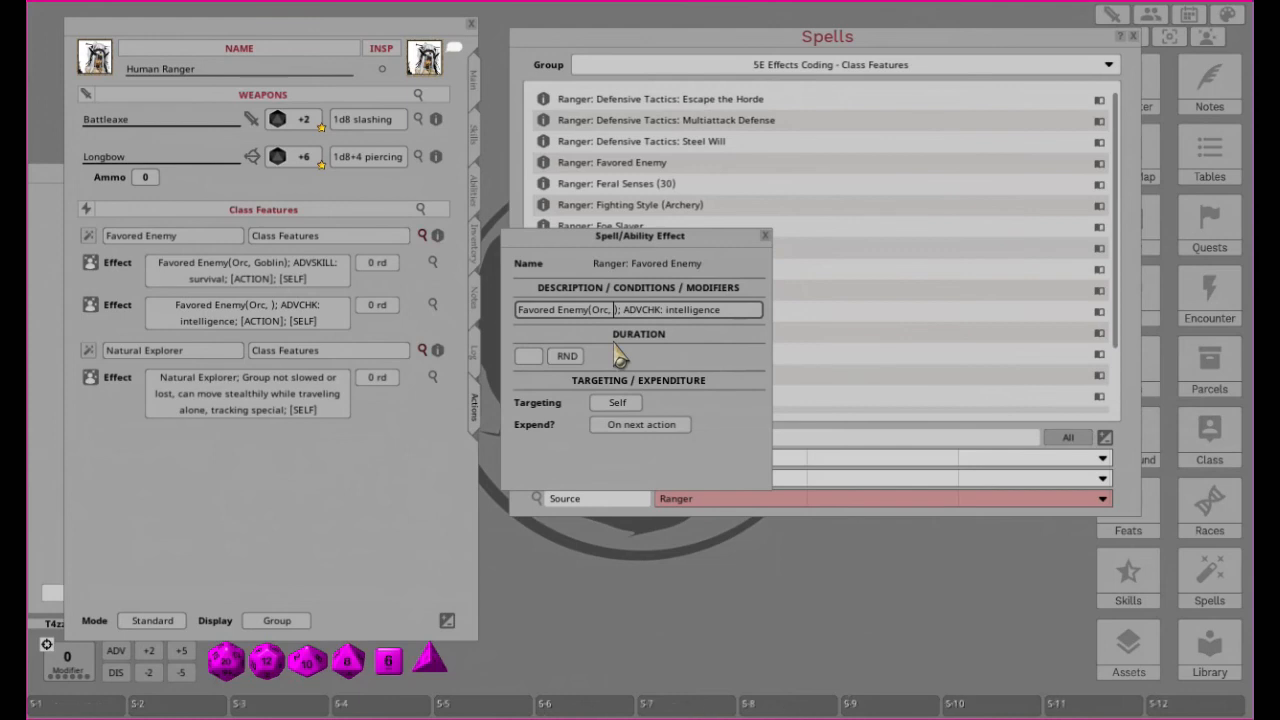
pyautogui.write('blin')
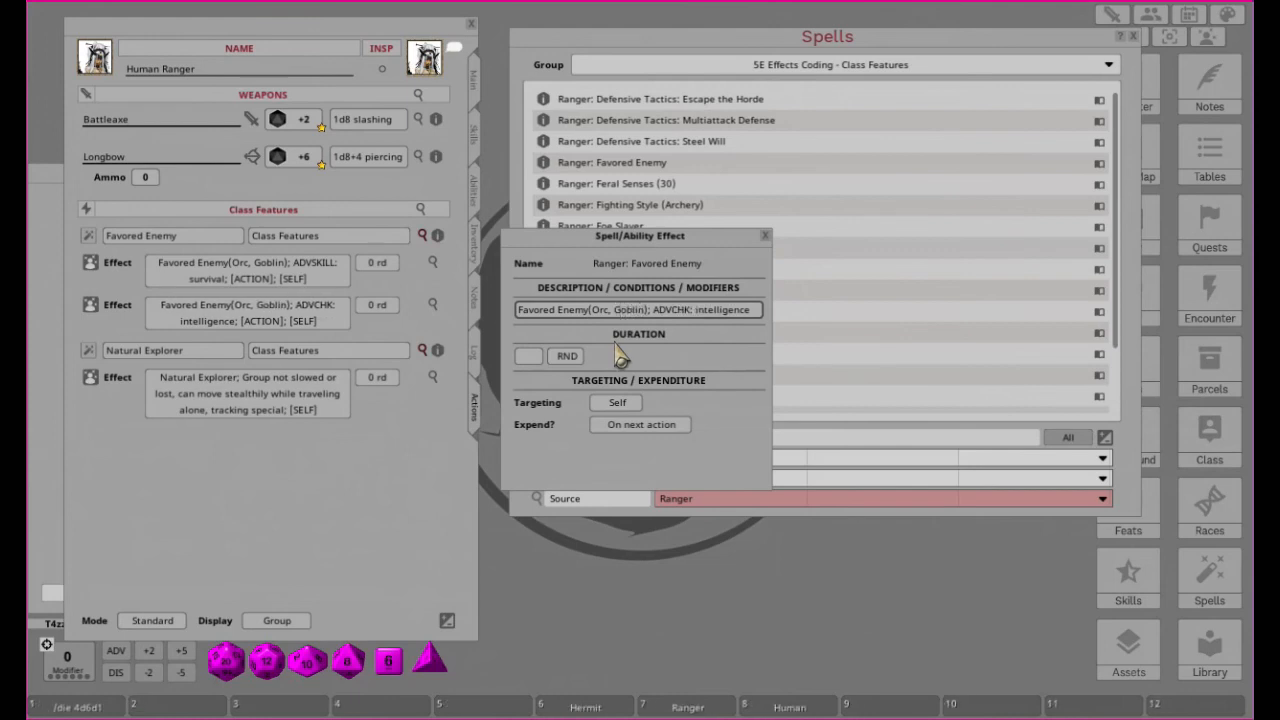
pyautogui.click(765, 236)
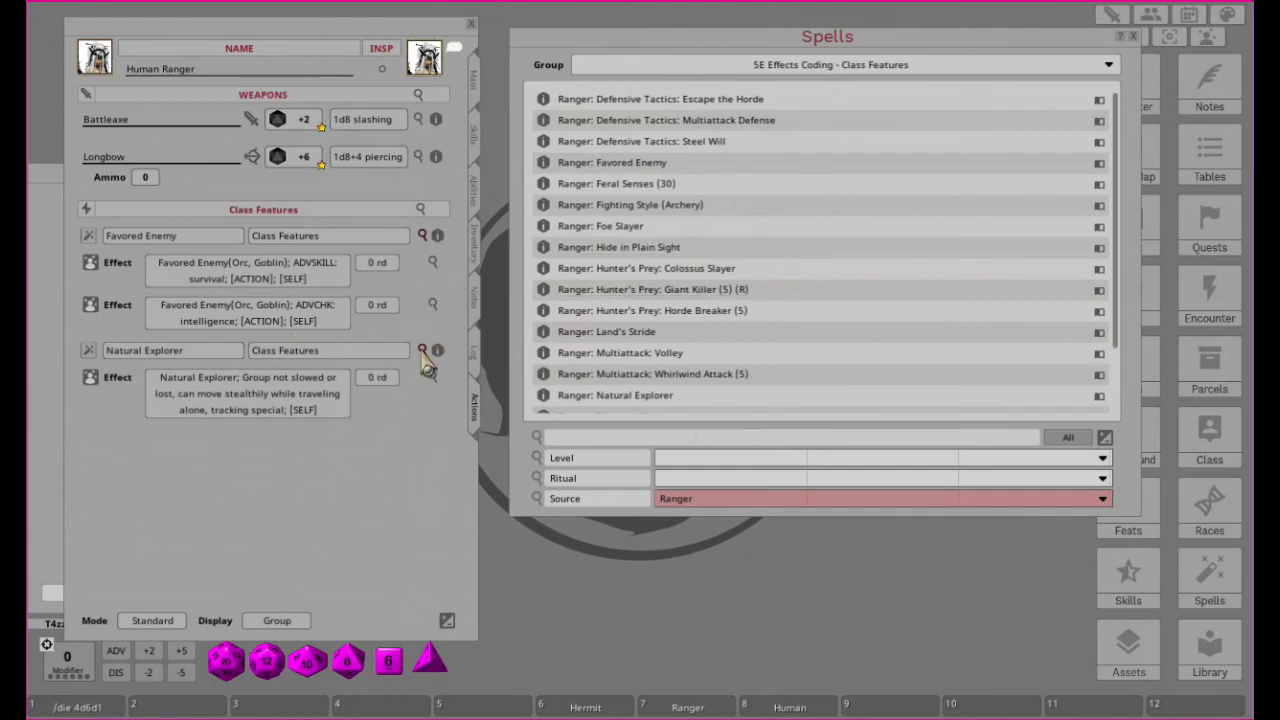
# Step: Collapse the effect details of Favored Enemy and Natural Explorer in the Class Features group
pyautogui.click(422, 236)
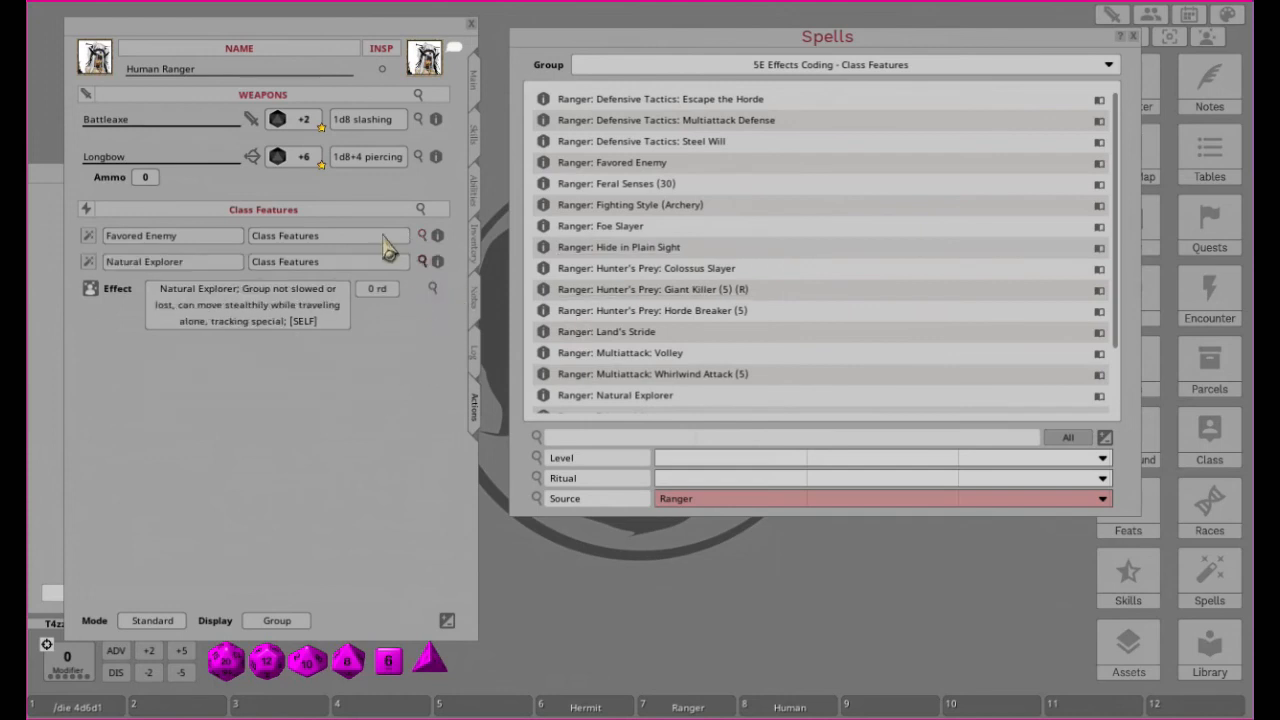
pyautogui.click(422, 236)
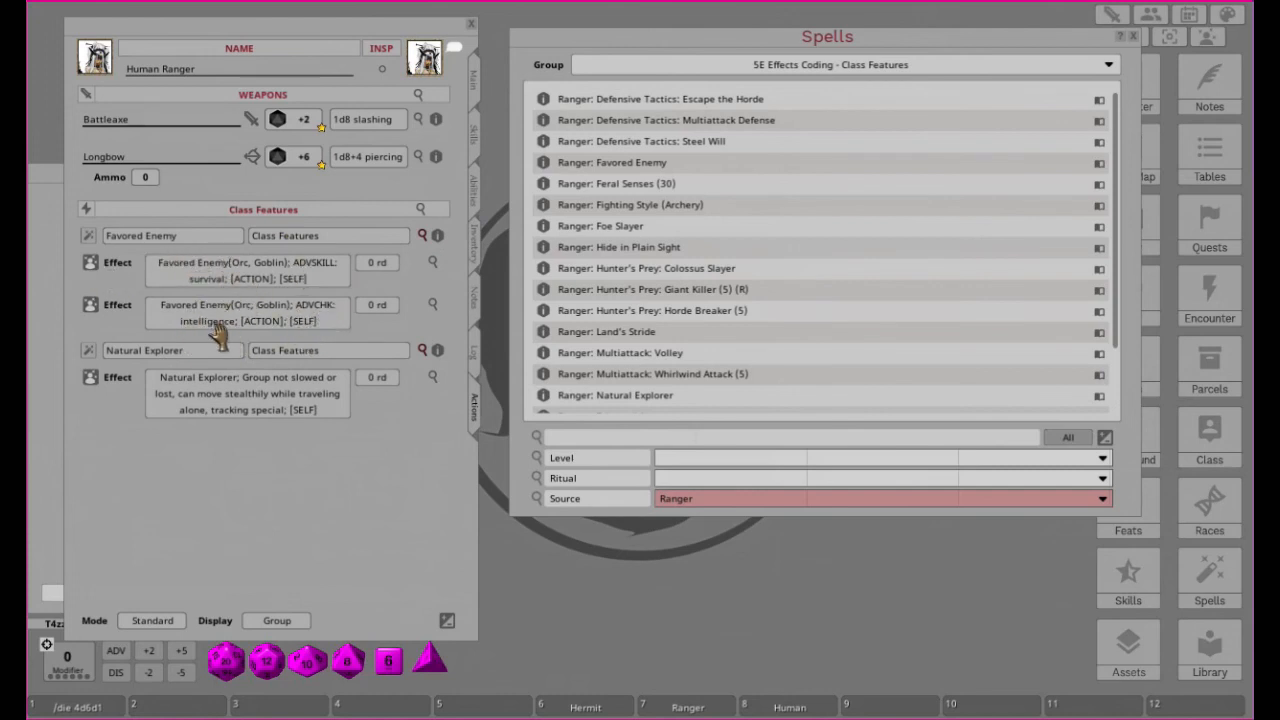
pyautogui.click(422, 237)
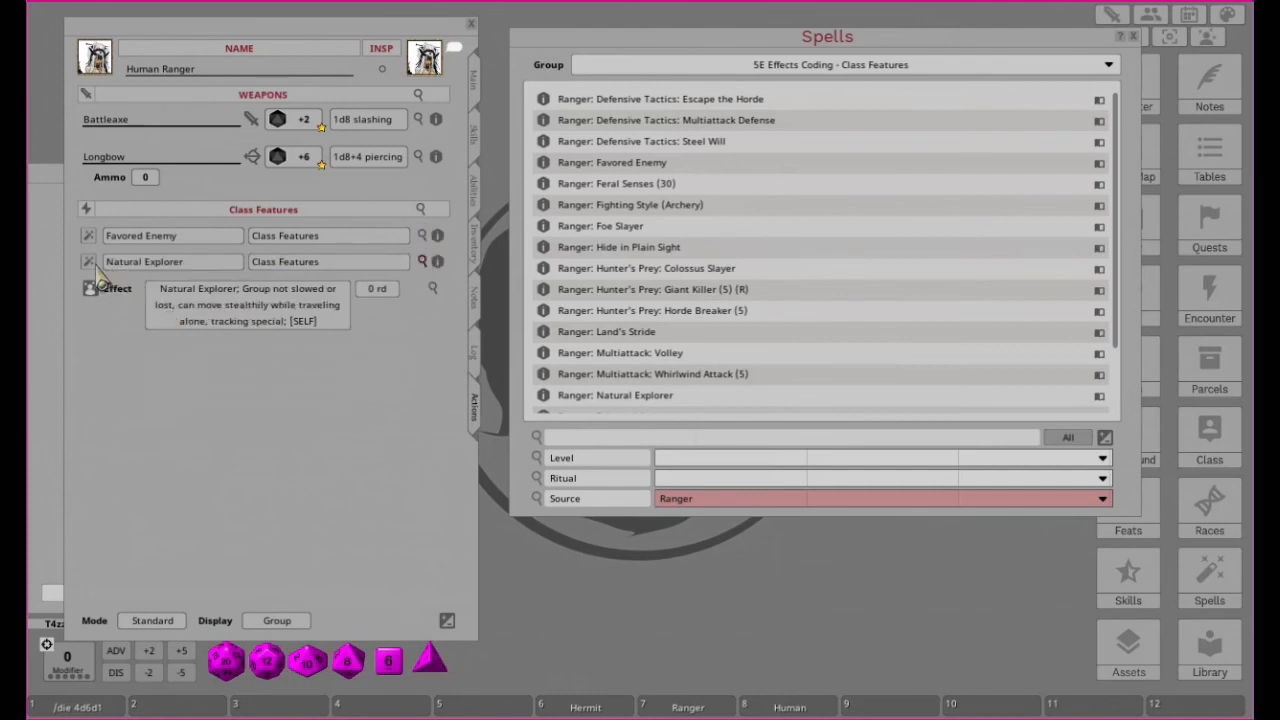
pyautogui.click(422, 262)
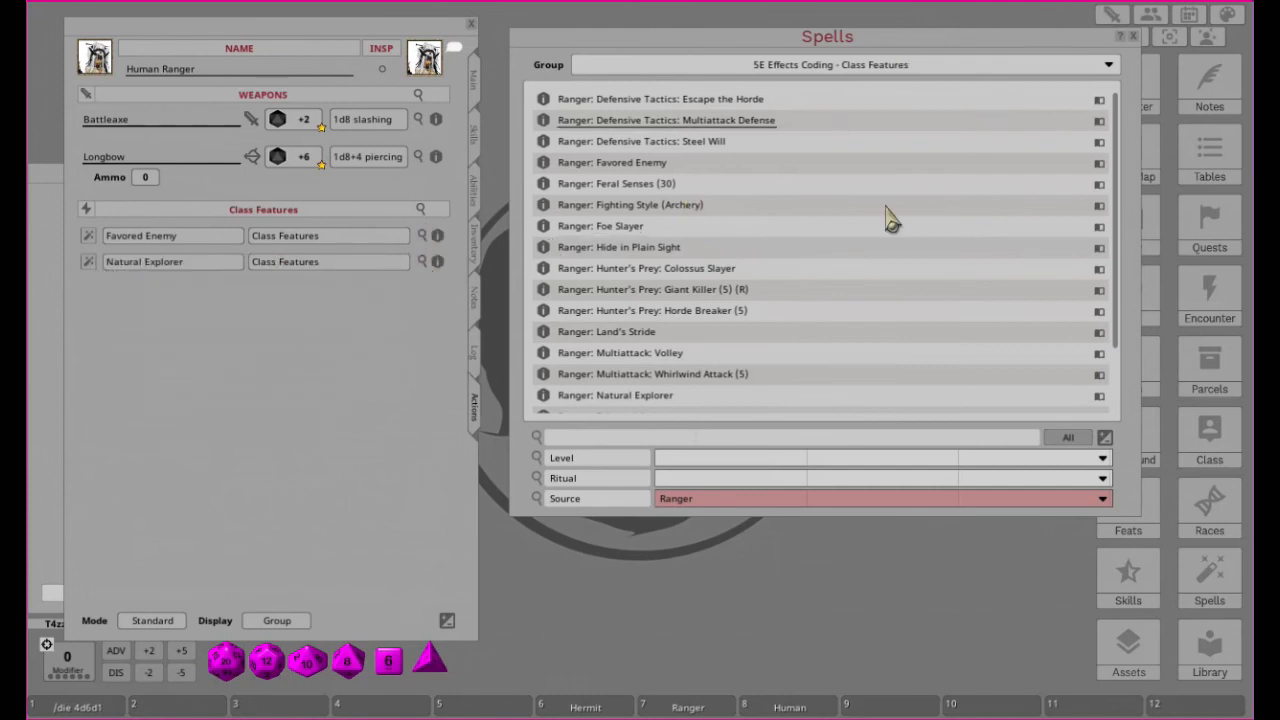
# Step: Switch the Spells list to the 5E Effects Coding - Race Traits group
pyautogui.click(847, 70)
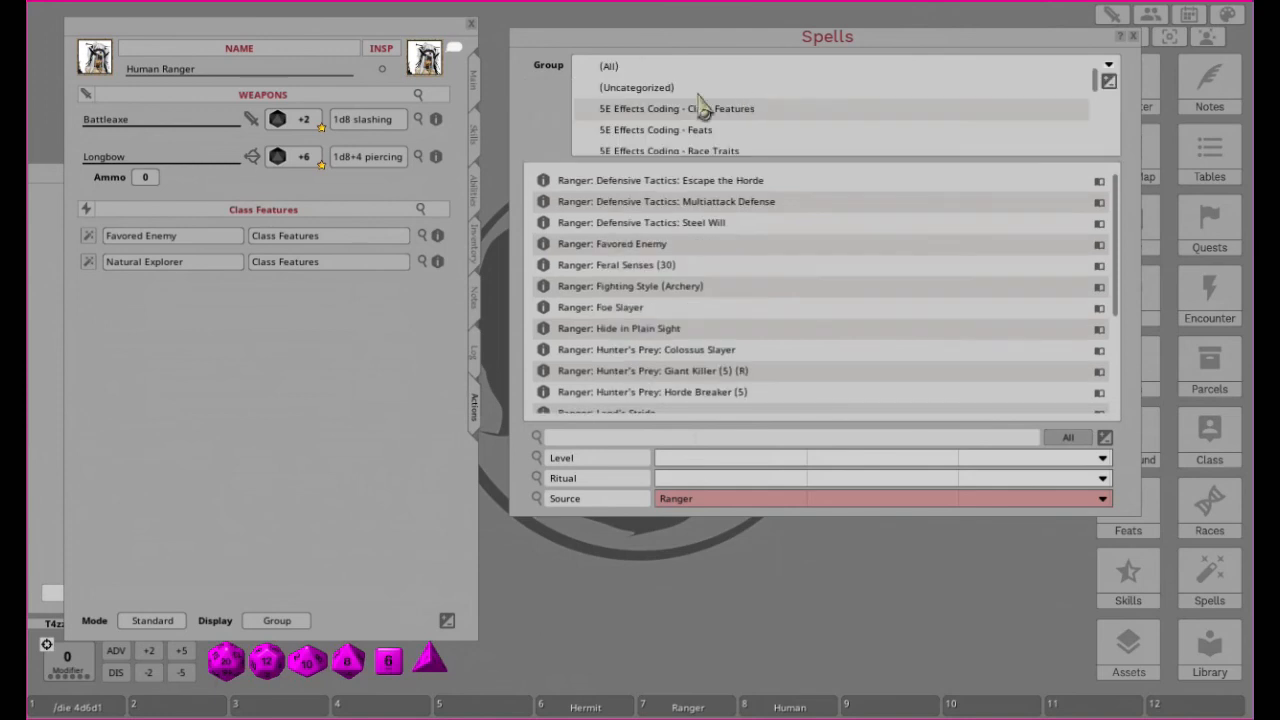
pyautogui.scroll(-4, 750, 120)
pyautogui.scroll(1, 750, 122)
pyautogui.scroll(-4, 750, 120)
pyautogui.scroll(3, 748, 116)
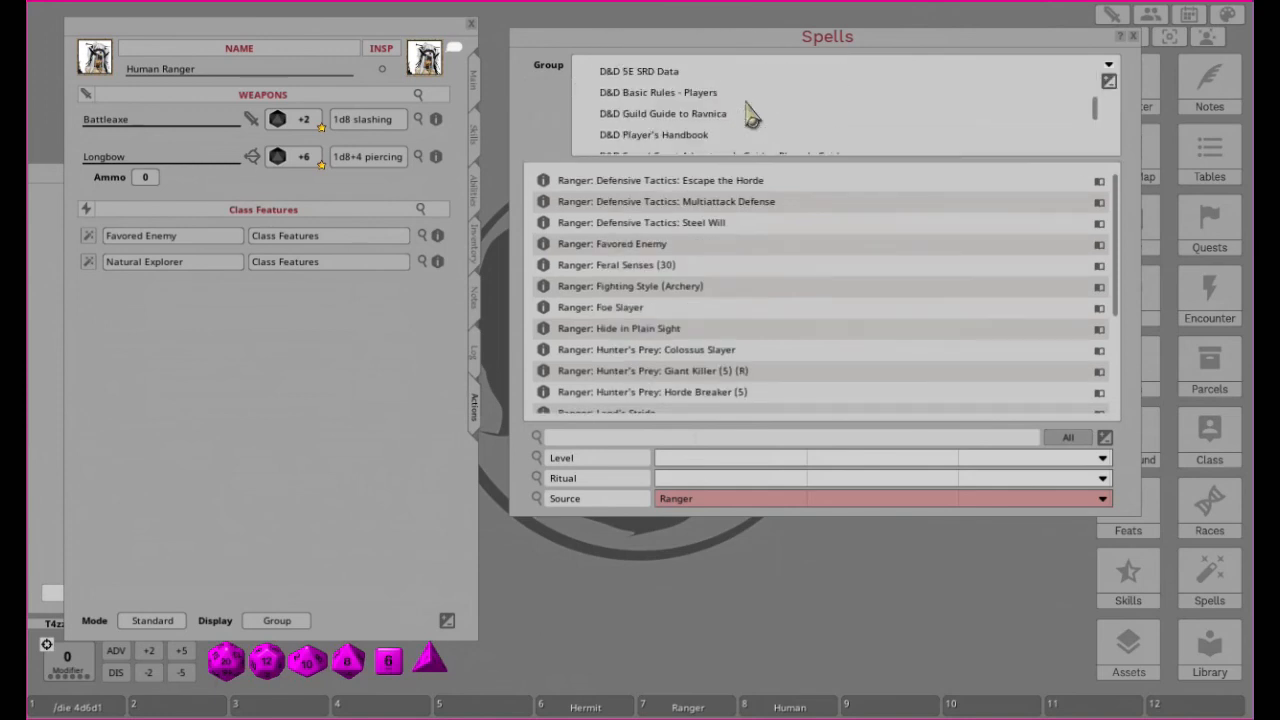
pyautogui.scroll(4, 750, 116)
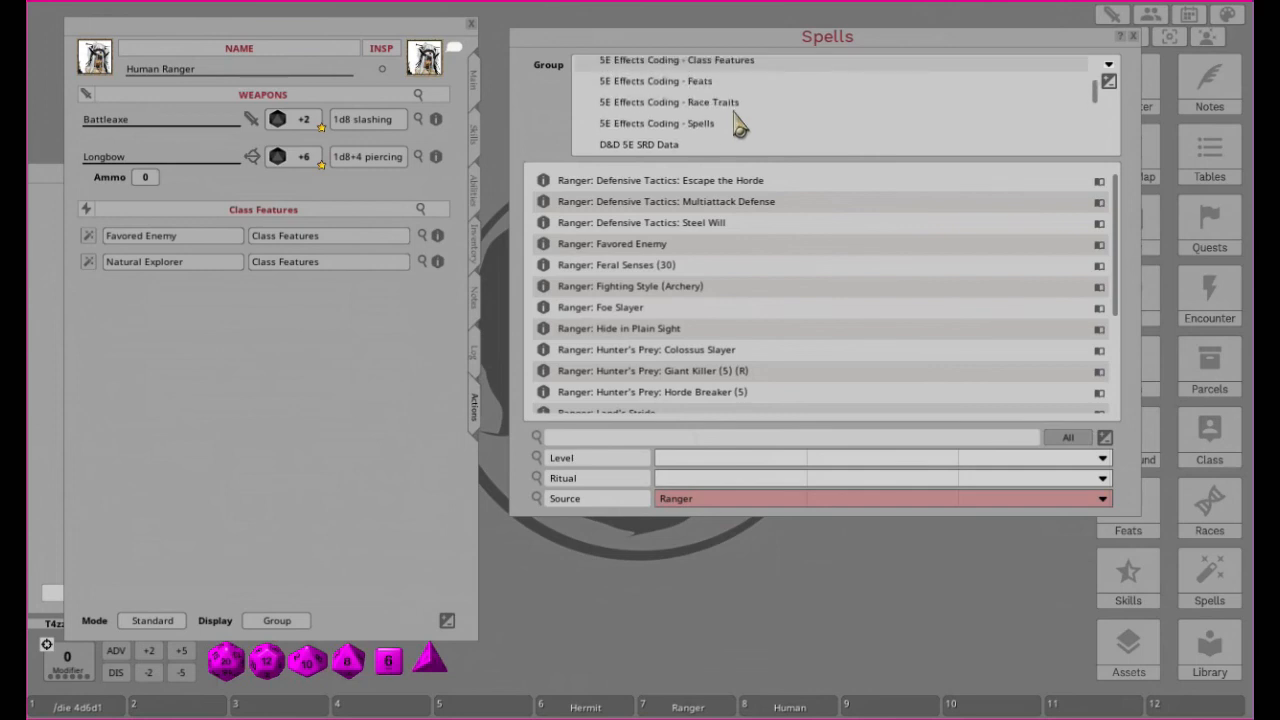
pyautogui.click(716, 104)
# Step: Look through the Source filter's options for a Human entry, and leave the Ranger filter selected
pyautogui.click(730, 498)
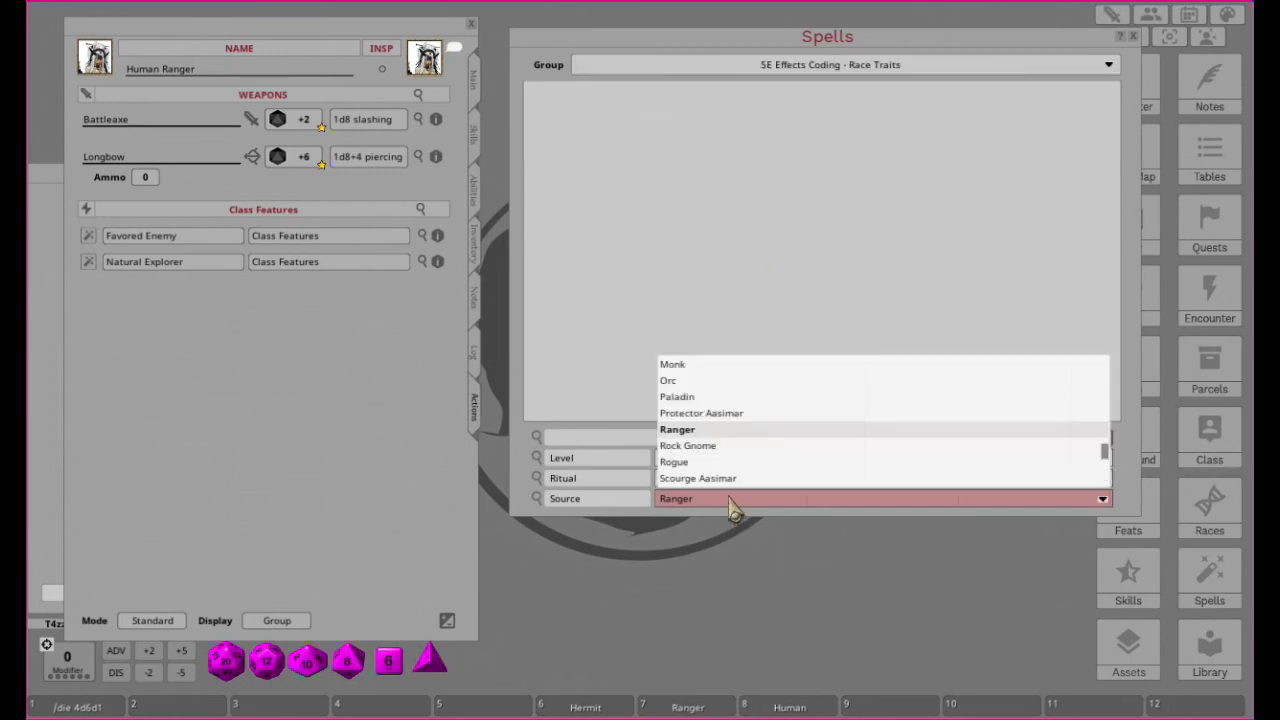
pyautogui.scroll(5, 808, 453)
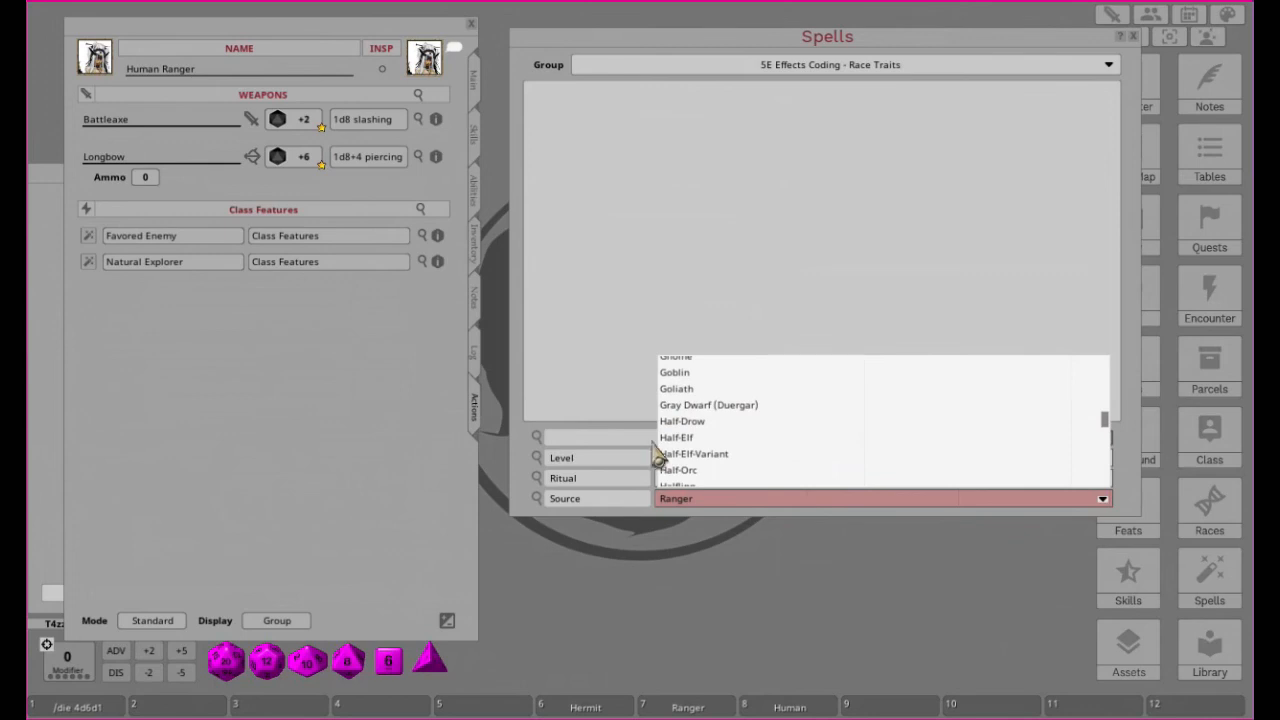
pyautogui.scroll(-1, 748, 451)
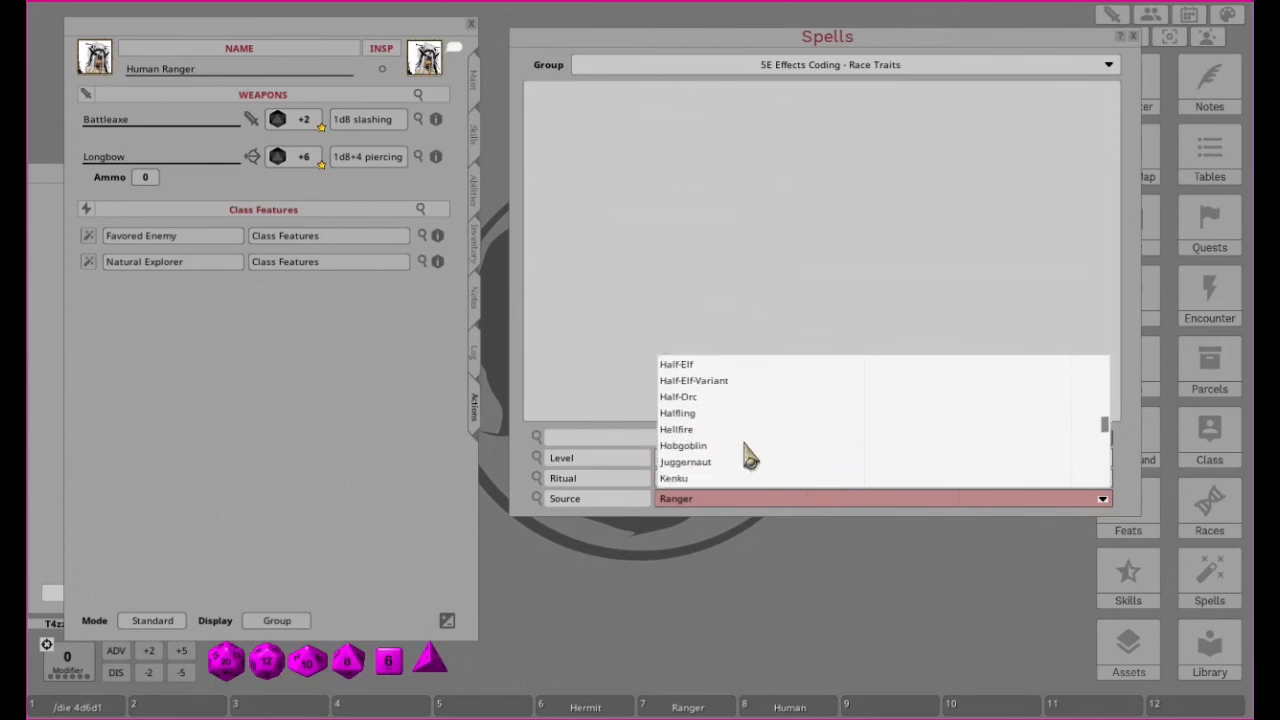
pyautogui.scroll(1, 748, 456)
pyautogui.scroll(1, 748, 456)
pyautogui.scroll(-1, 748, 456)
pyautogui.scroll(-1, 697, 421)
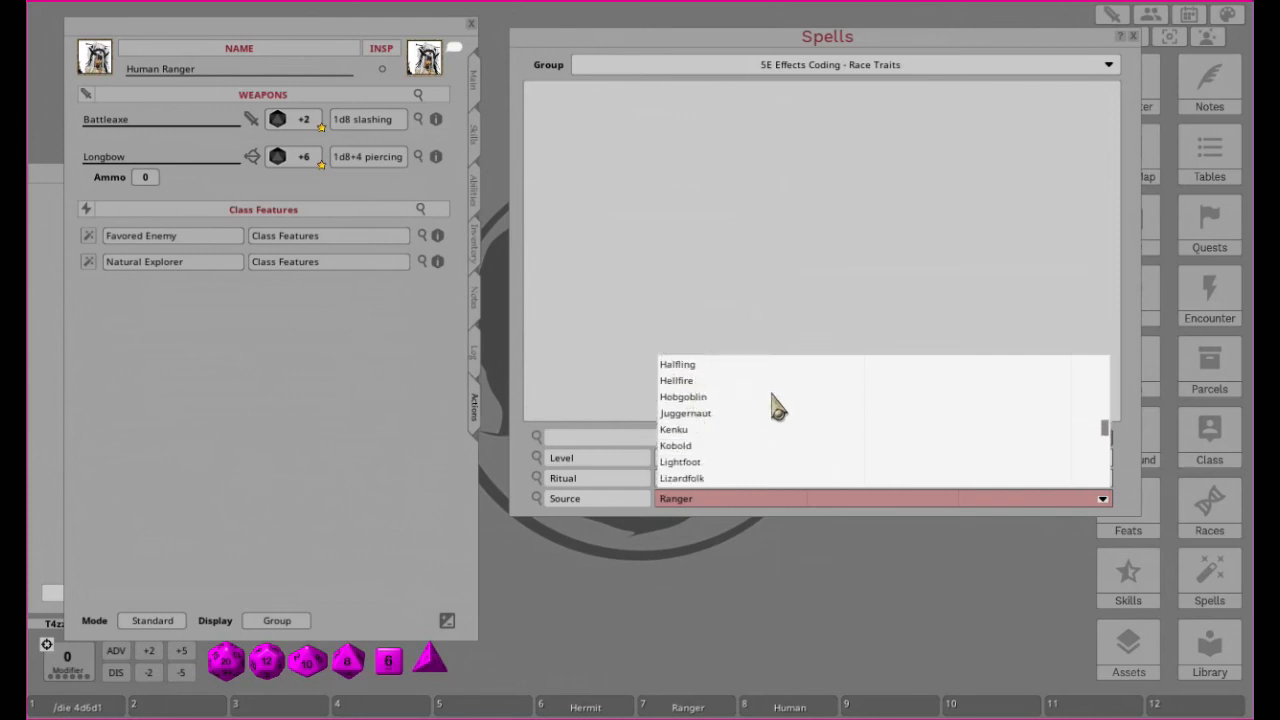
pyautogui.scroll(1, 778, 412)
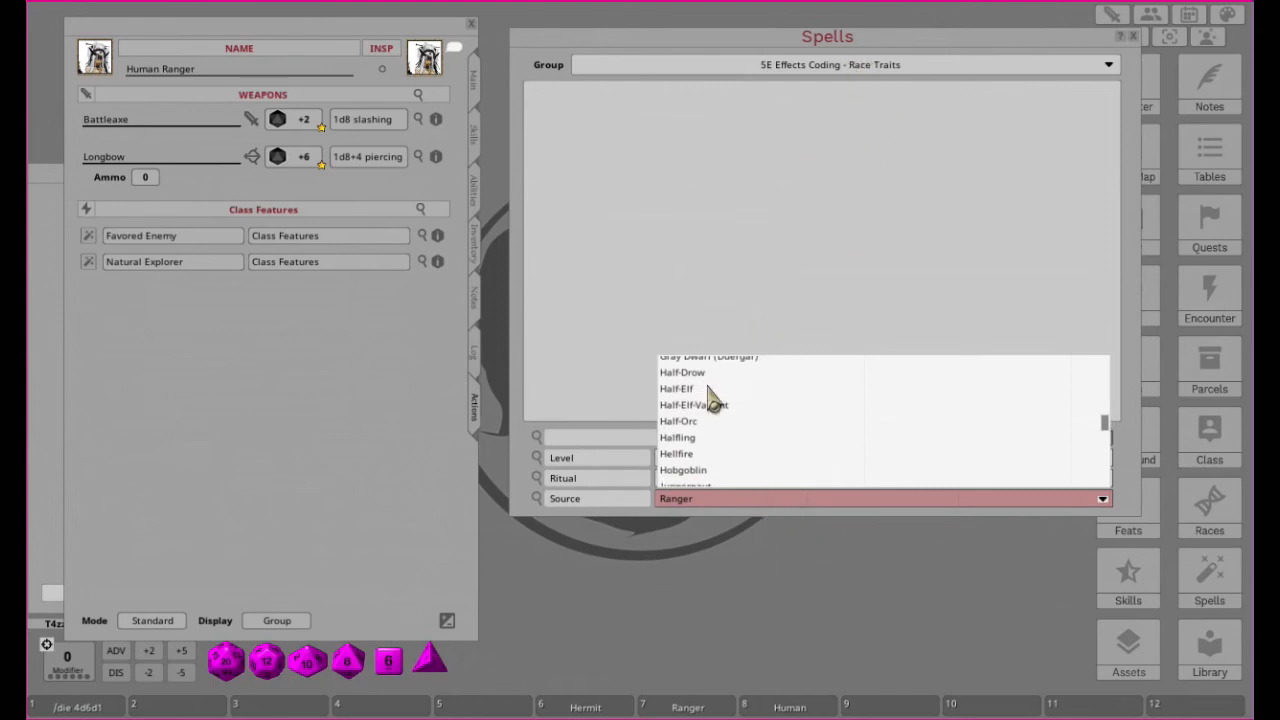
pyautogui.scroll(1, 700, 432)
pyautogui.scroll(3, 720, 432)
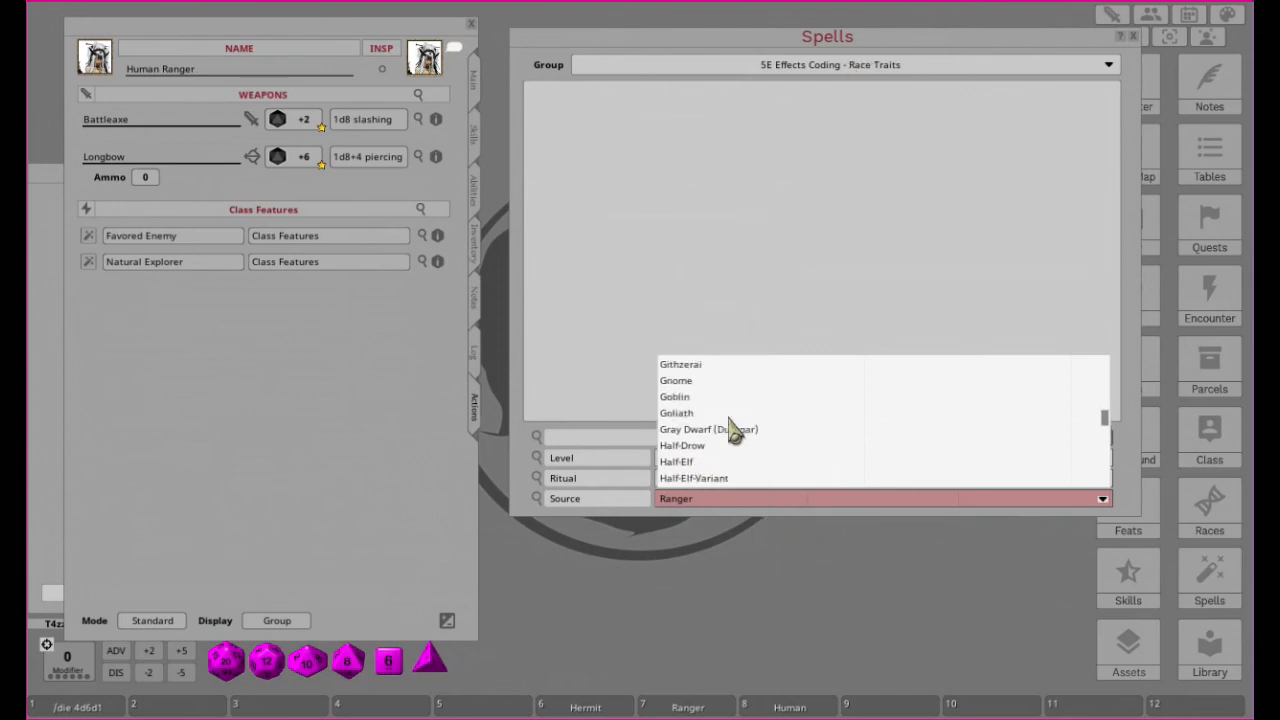
pyautogui.scroll(10, 733, 432)
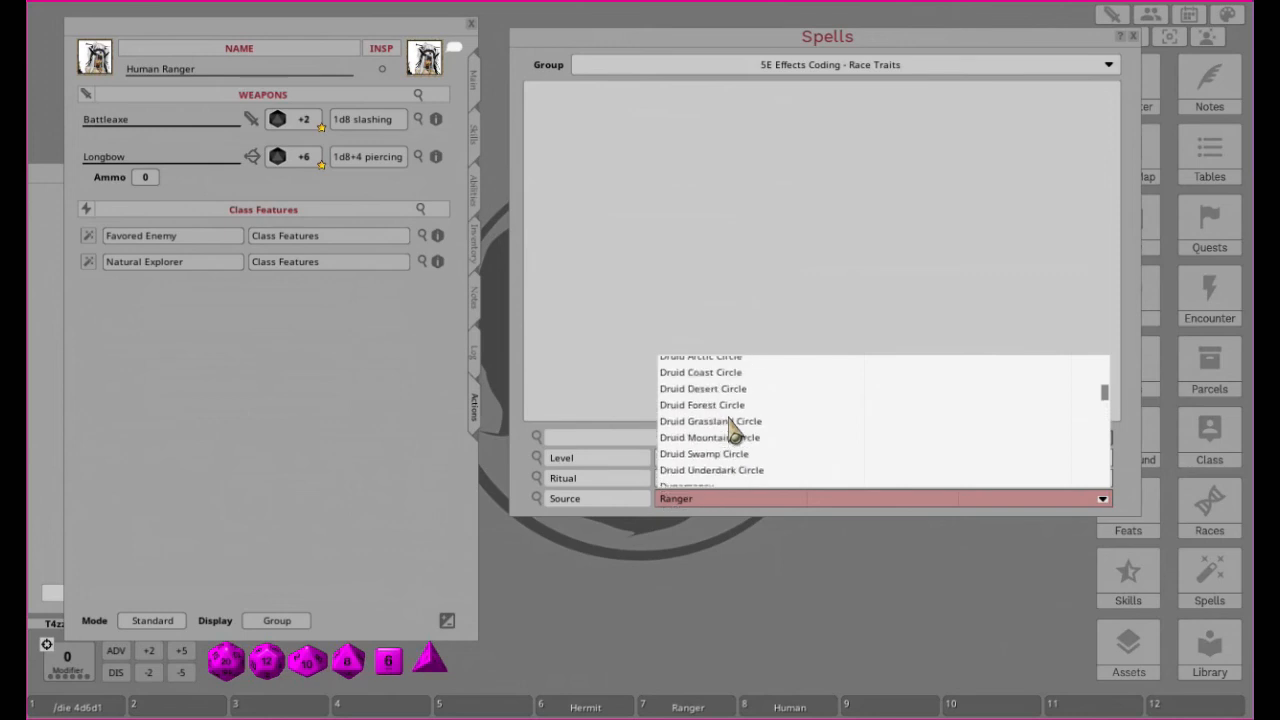
pyautogui.scroll(10, 735, 432)
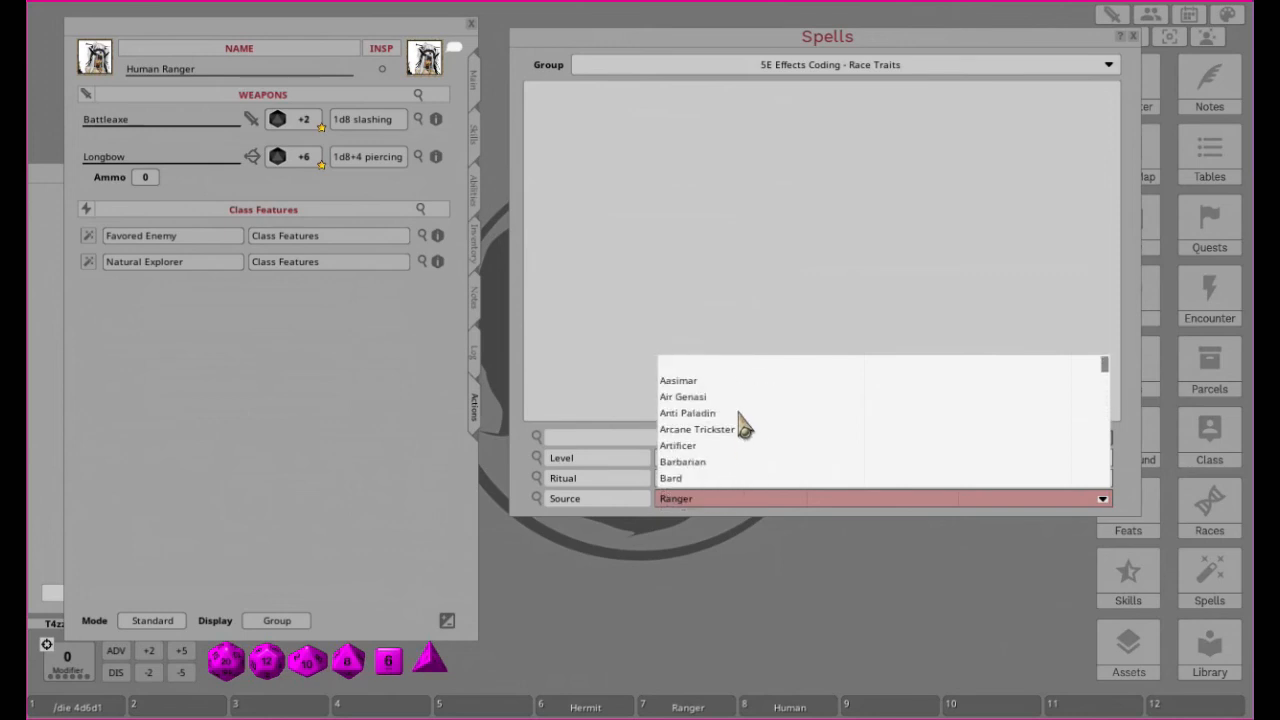
pyautogui.scroll(-12, 750, 432)
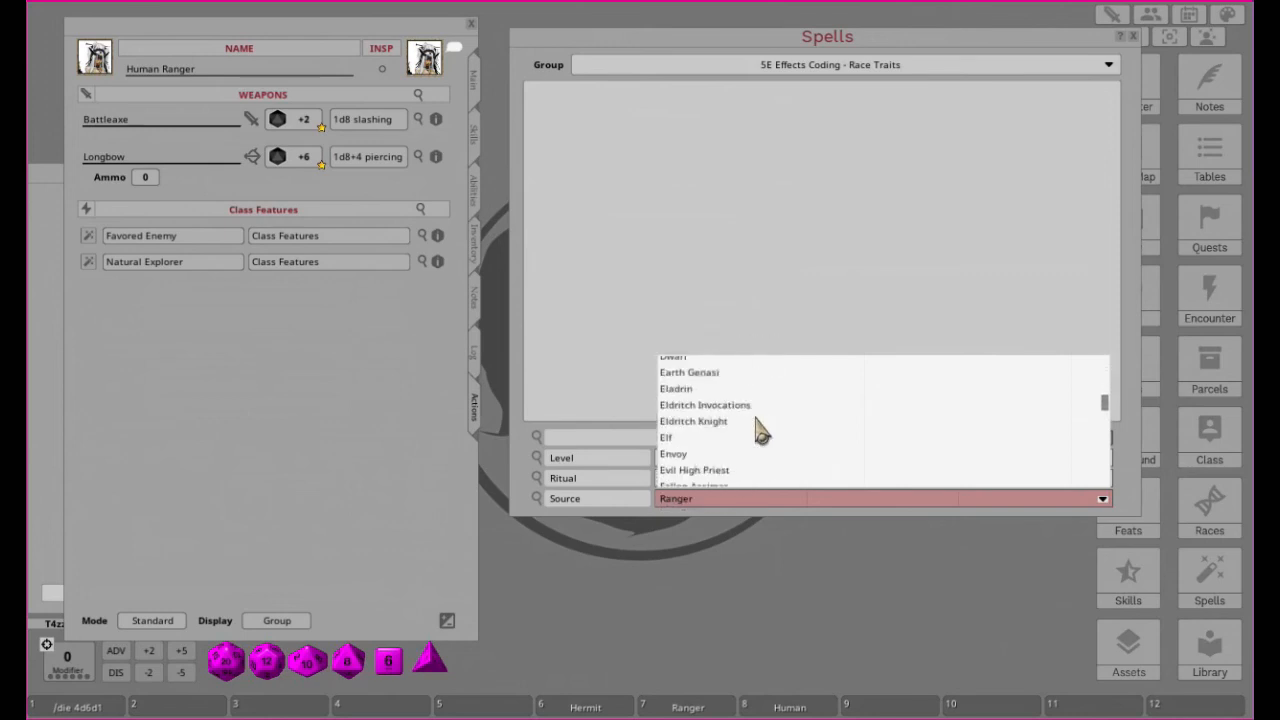
pyautogui.scroll(-4, 759, 432)
pyautogui.scroll(-2, 757, 432)
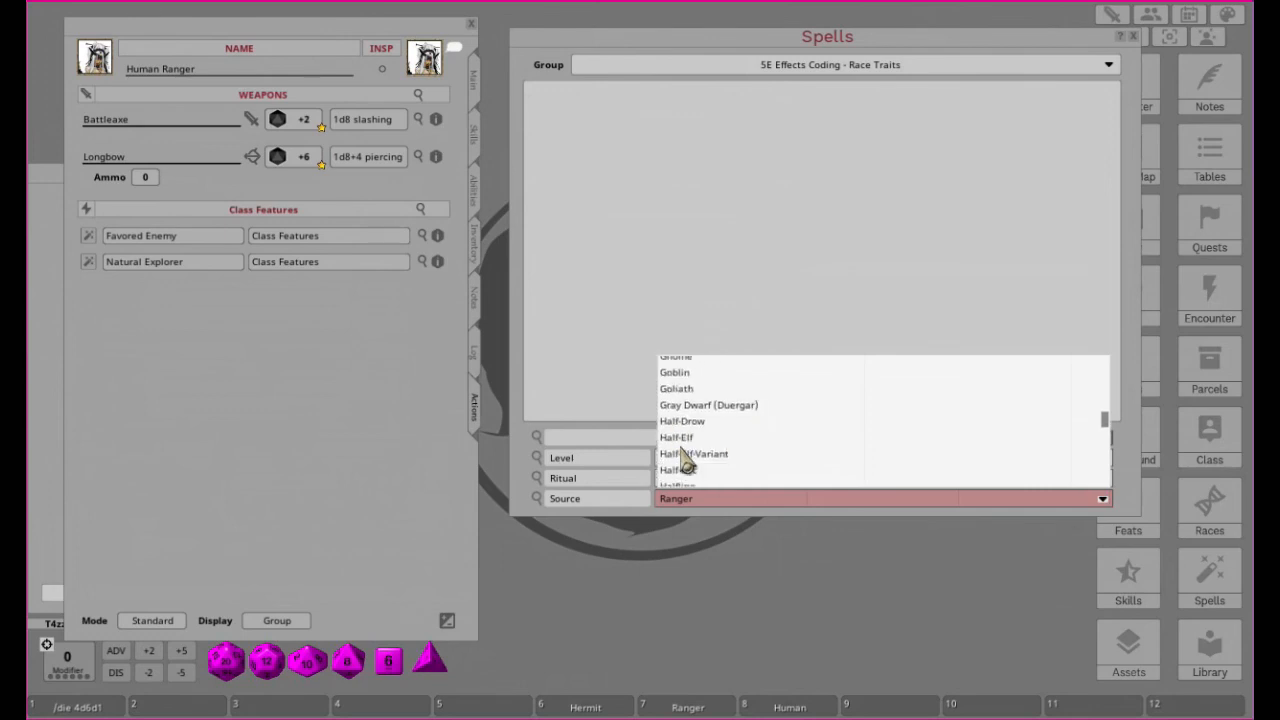
pyautogui.scroll(-2, 684, 456)
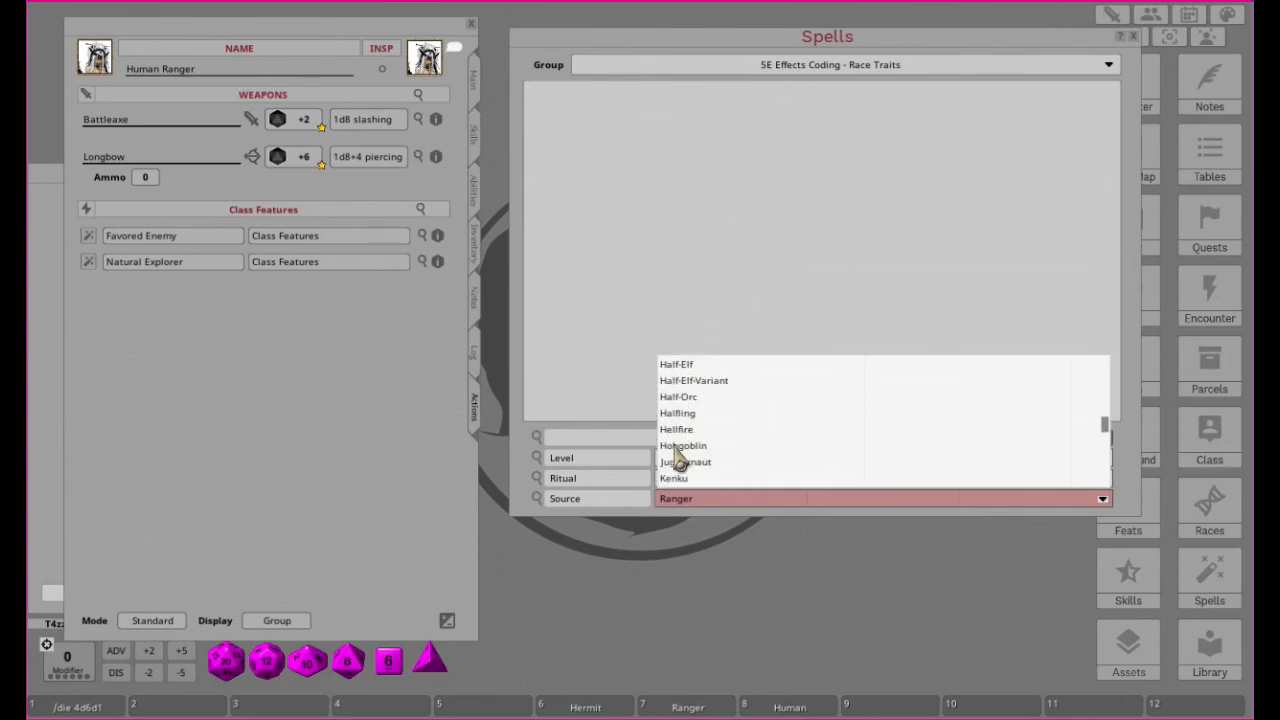
pyautogui.scroll(-5, 743, 449)
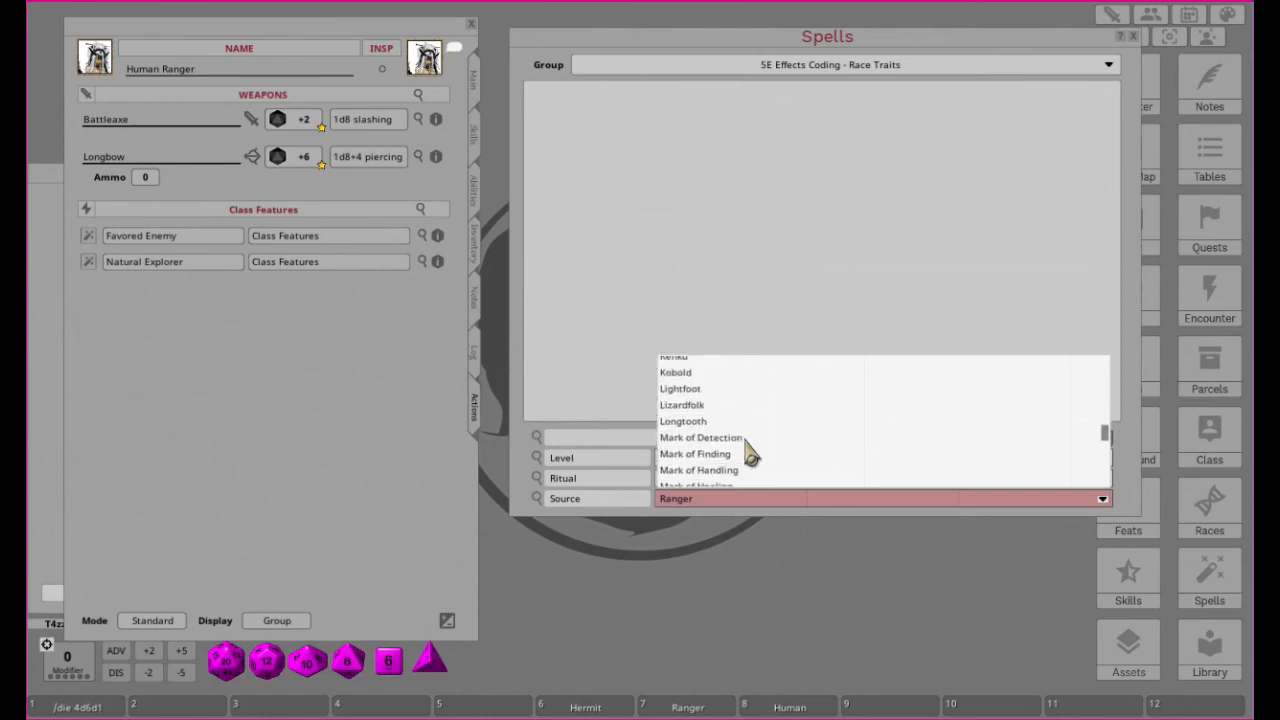
pyautogui.scroll(-4, 750, 453)
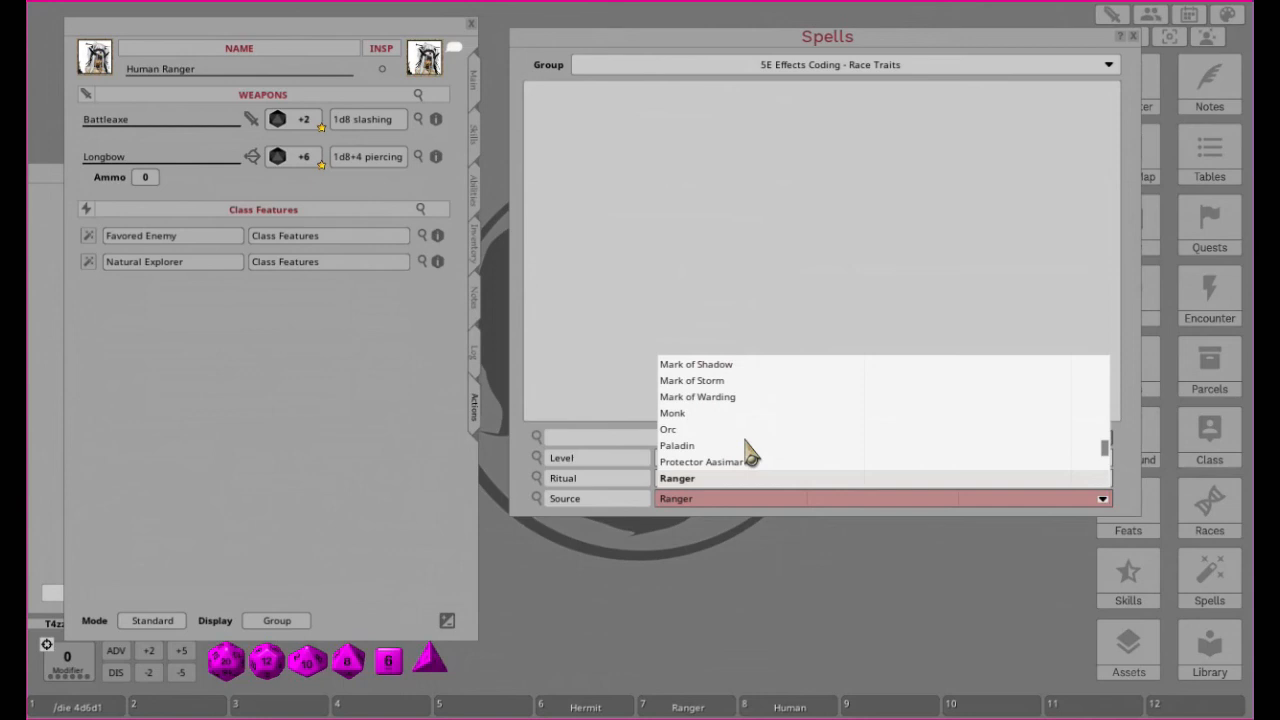
pyautogui.click(708, 263)
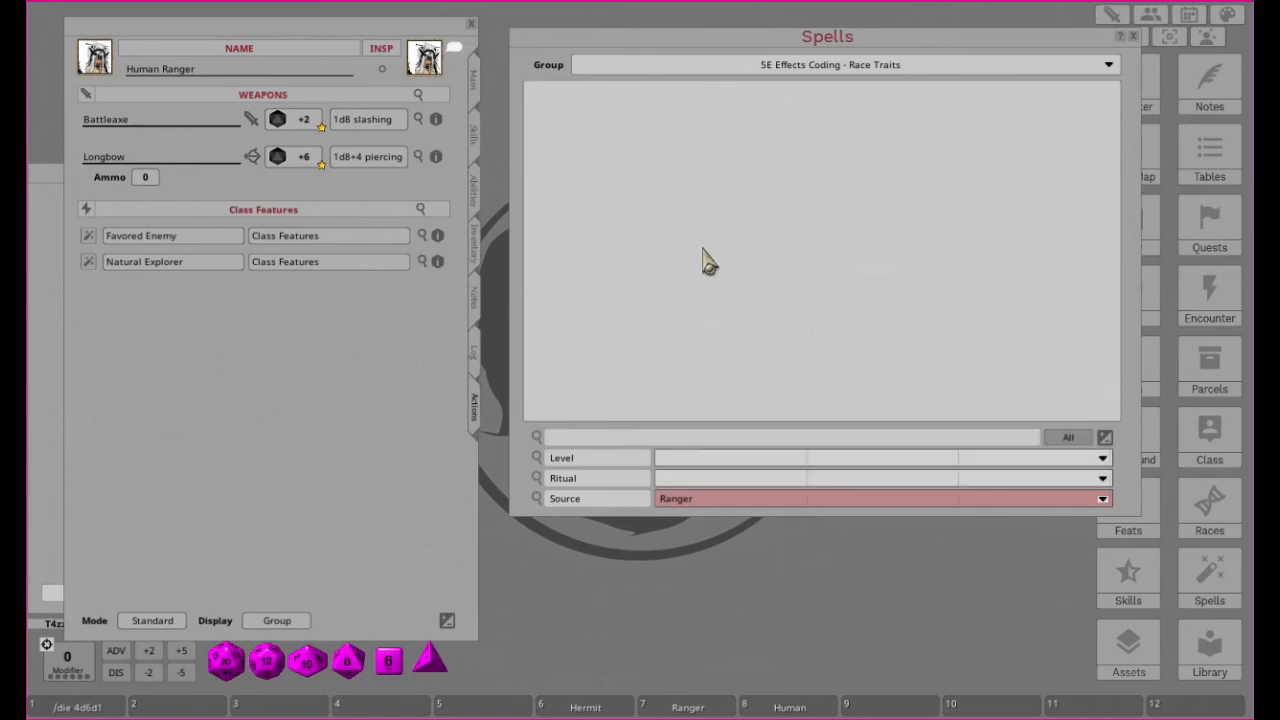
# Step: Clear the Source filter so the Race Traits group is listed for all sources
pyautogui.click(1102, 499)
pyautogui.scroll(15, 778, 428)
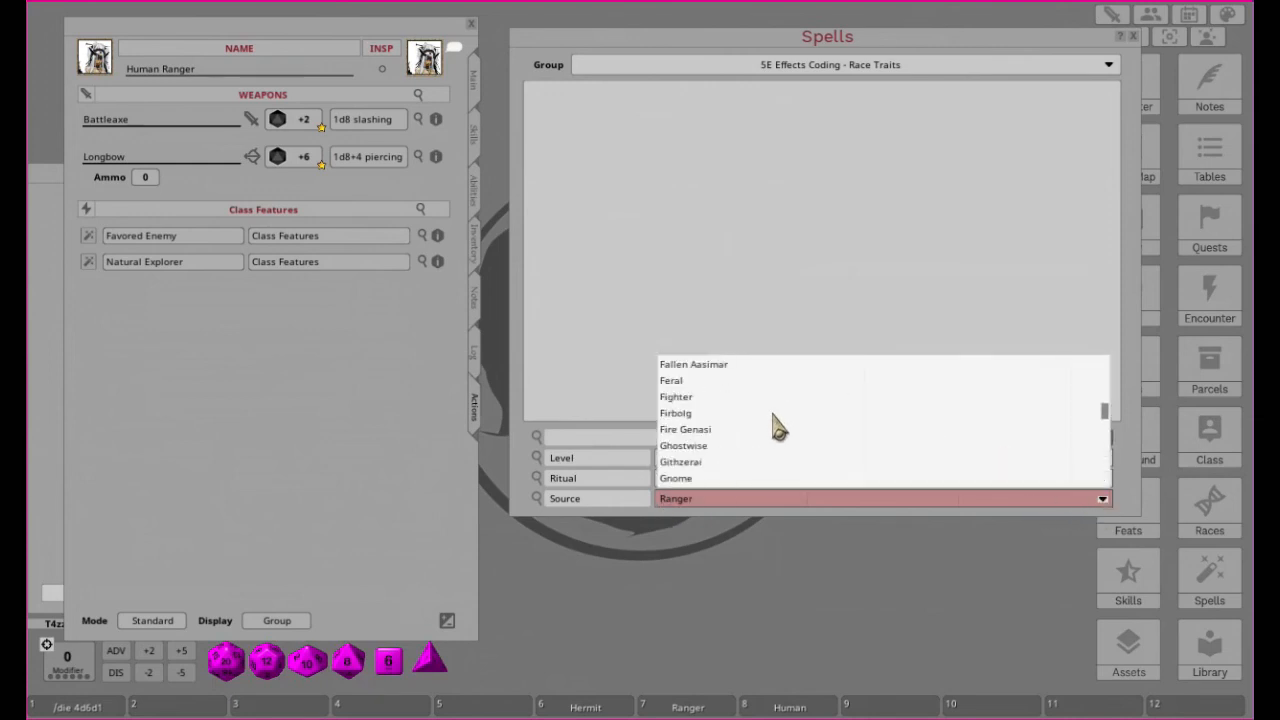
pyautogui.scroll(3, 778, 428)
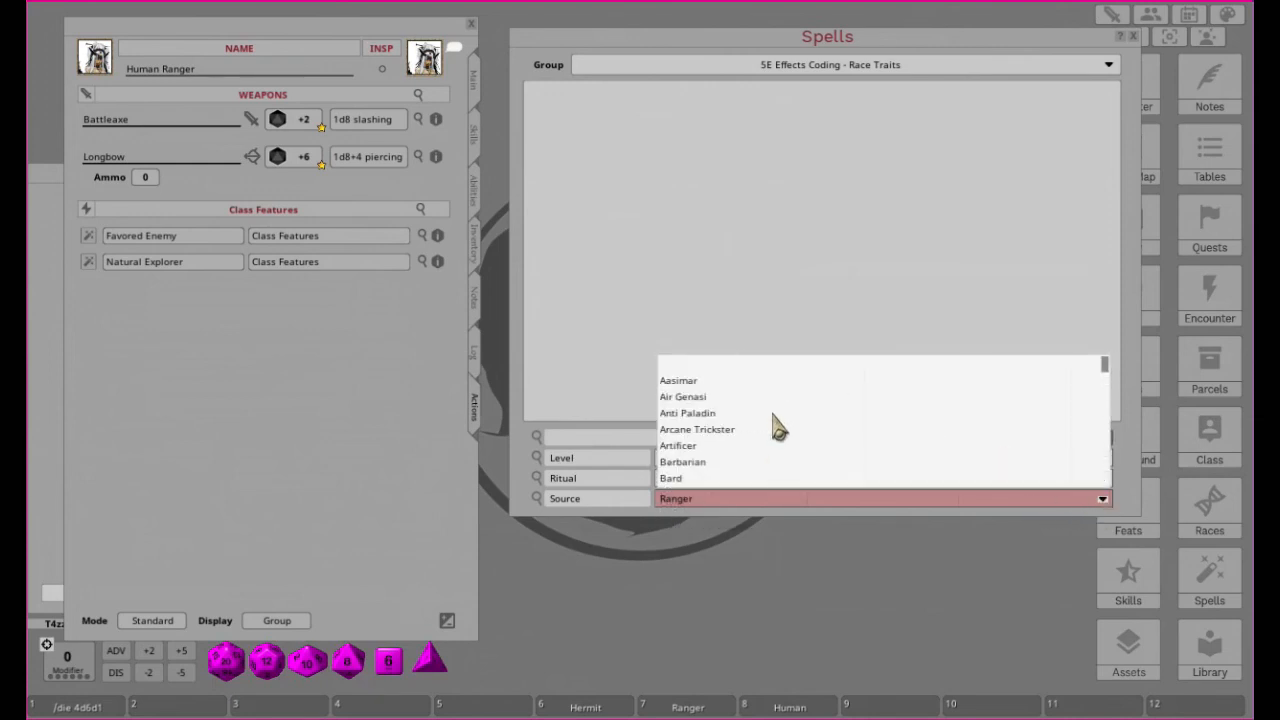
pyautogui.click(684, 366)
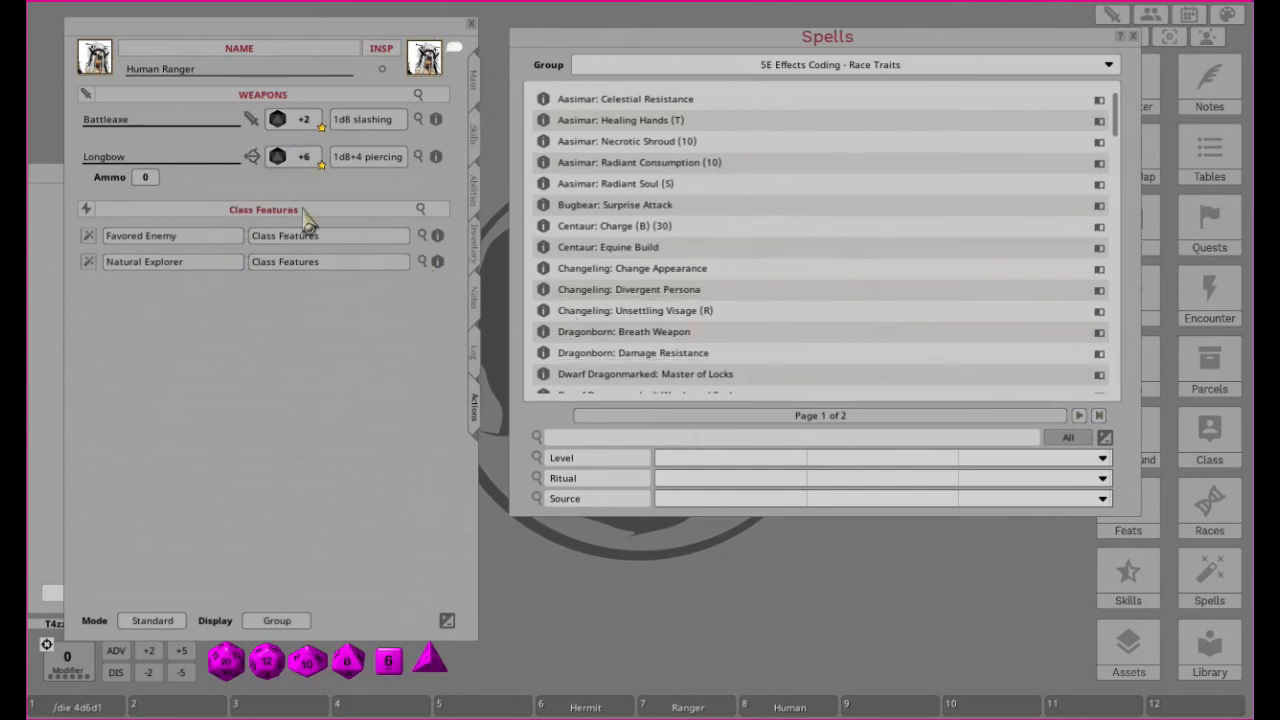
# Step: Look through the race traits list for the entries that belong to the Human race
pyautogui.scroll(-3, 898, 392)
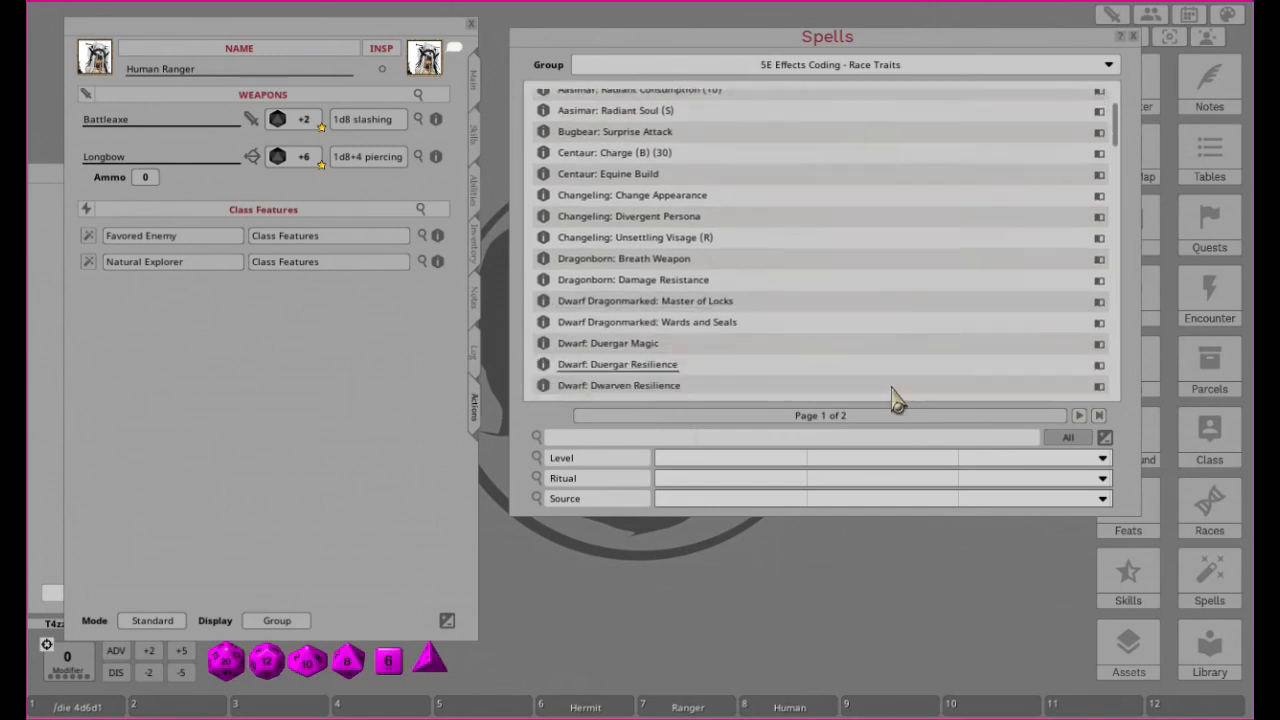
pyautogui.scroll(-15, 858, 322)
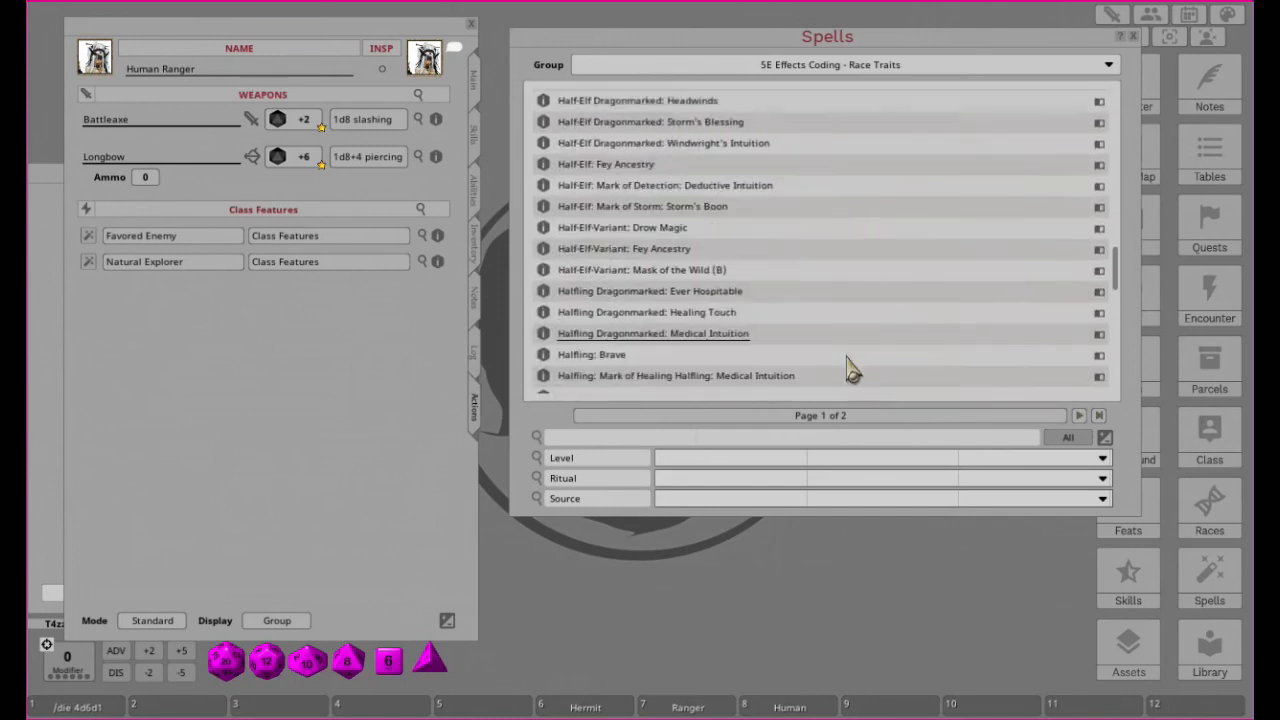
pyautogui.scroll(-2, 850, 370)
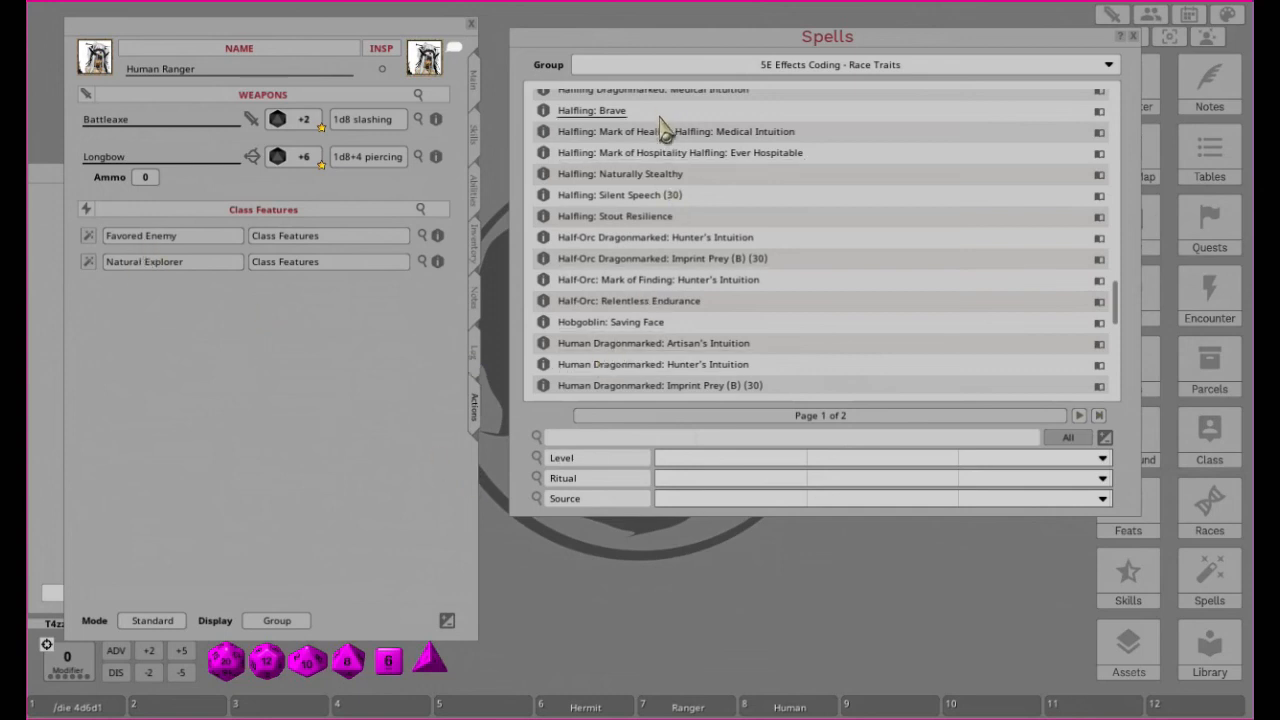
pyautogui.scroll(-5, 700, 200)
pyautogui.scroll(2, 705, 245)
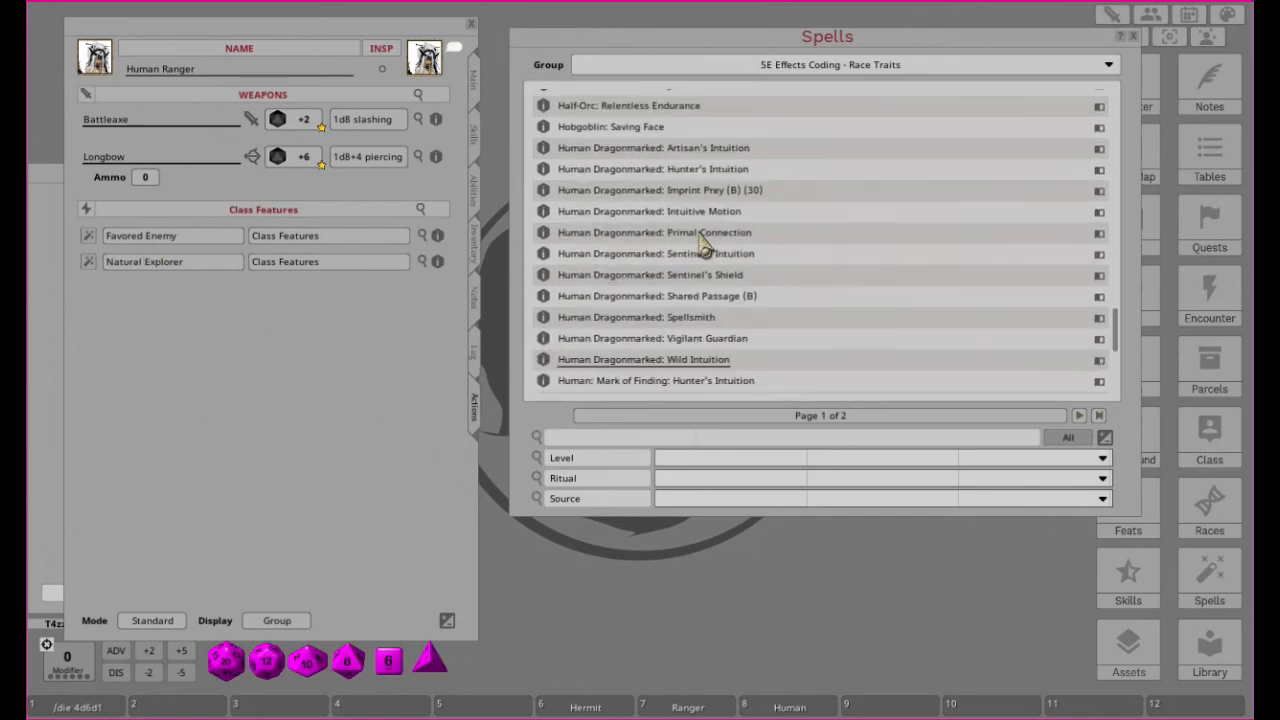